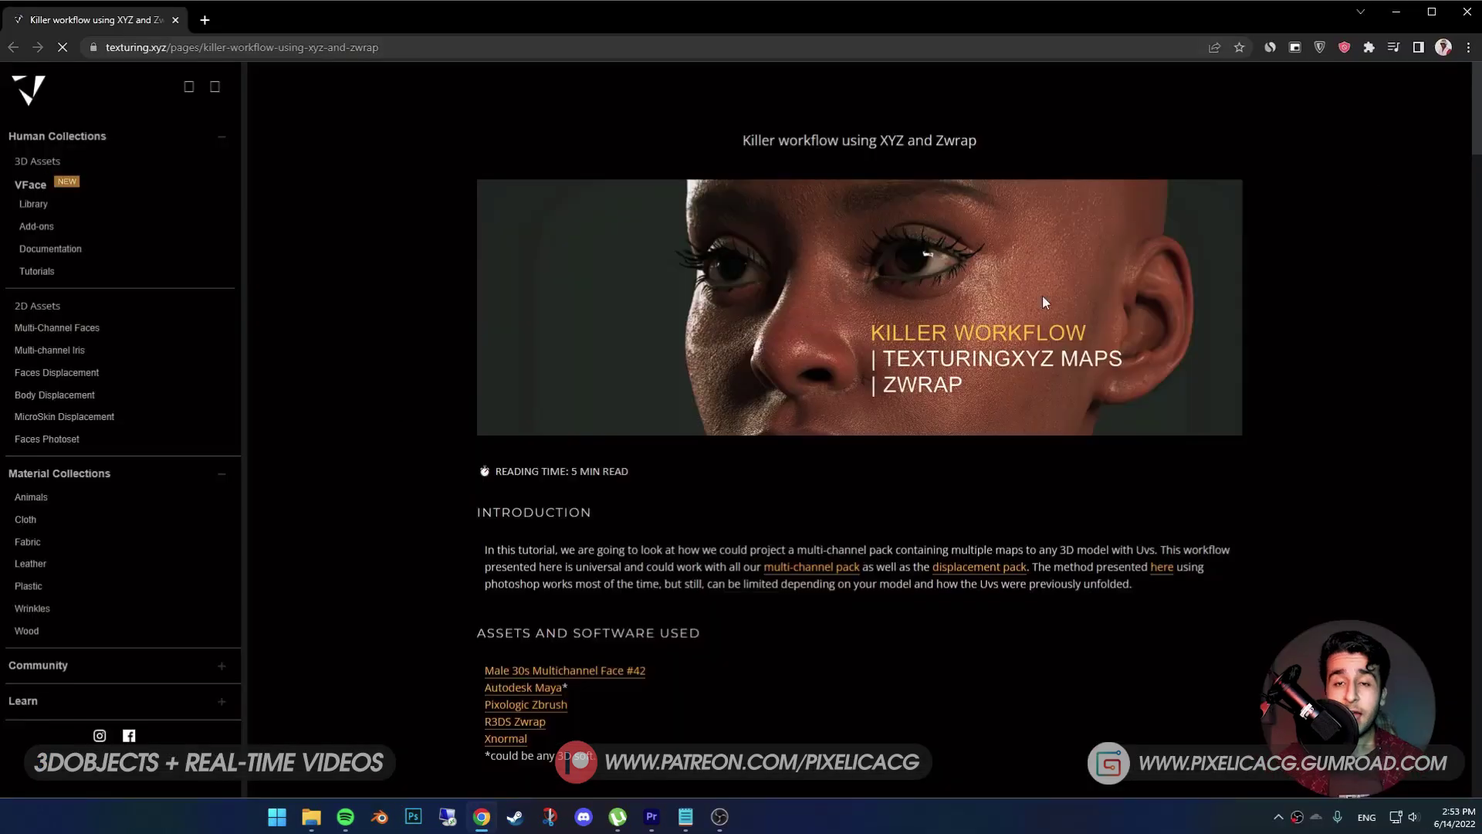
- Scroll the 'Killer workflow using XYZ and Zwrap' article down to its assets list and embedded video
{"action": "scroll", "coordinate": [951, 730], "scroll_direction": "down", "scroll_amount": 3}
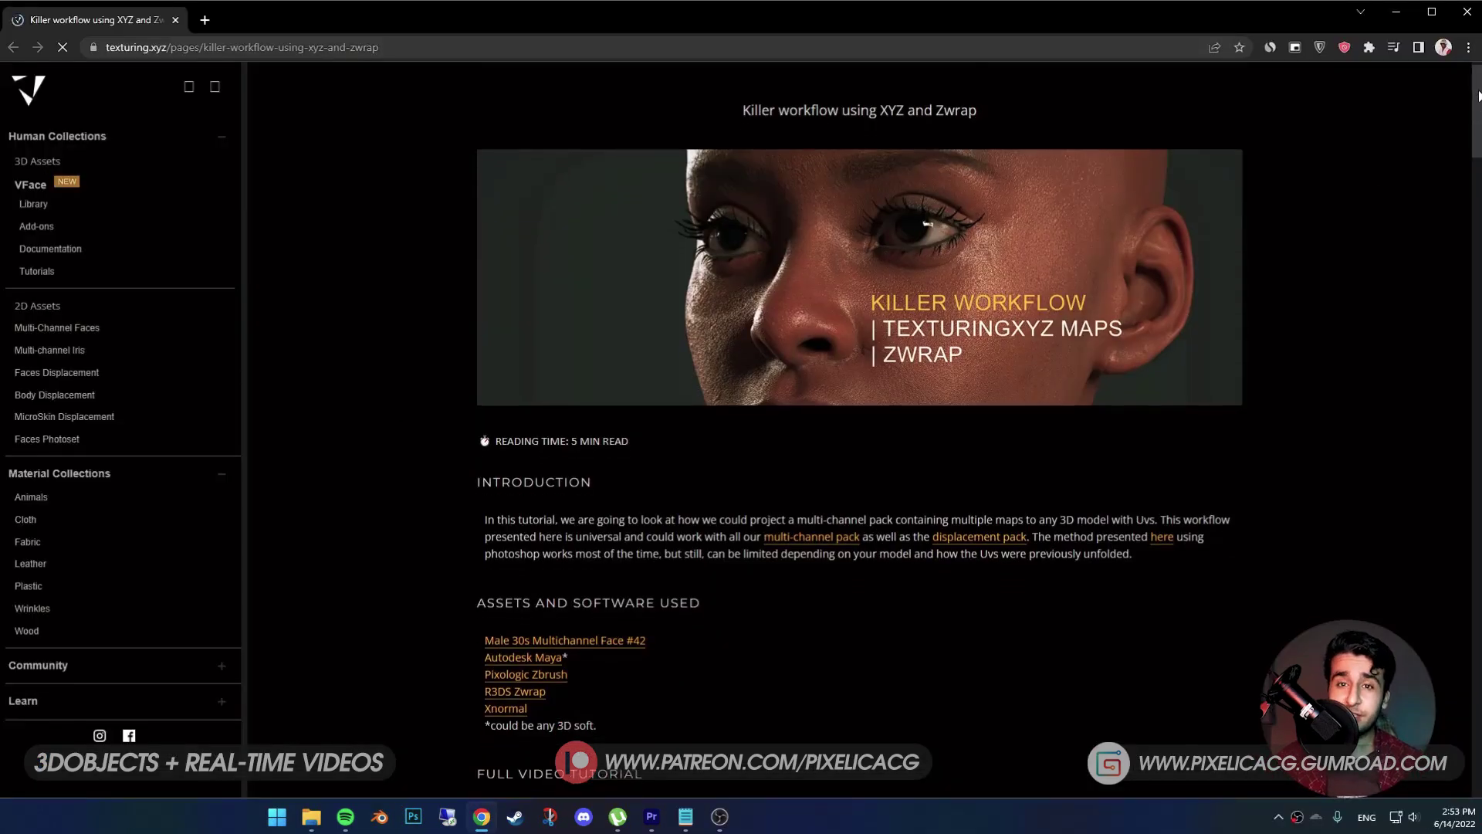
{"action": "scroll", "coordinate": [497, 685], "scroll_direction": "down", "scroll_amount": 4}
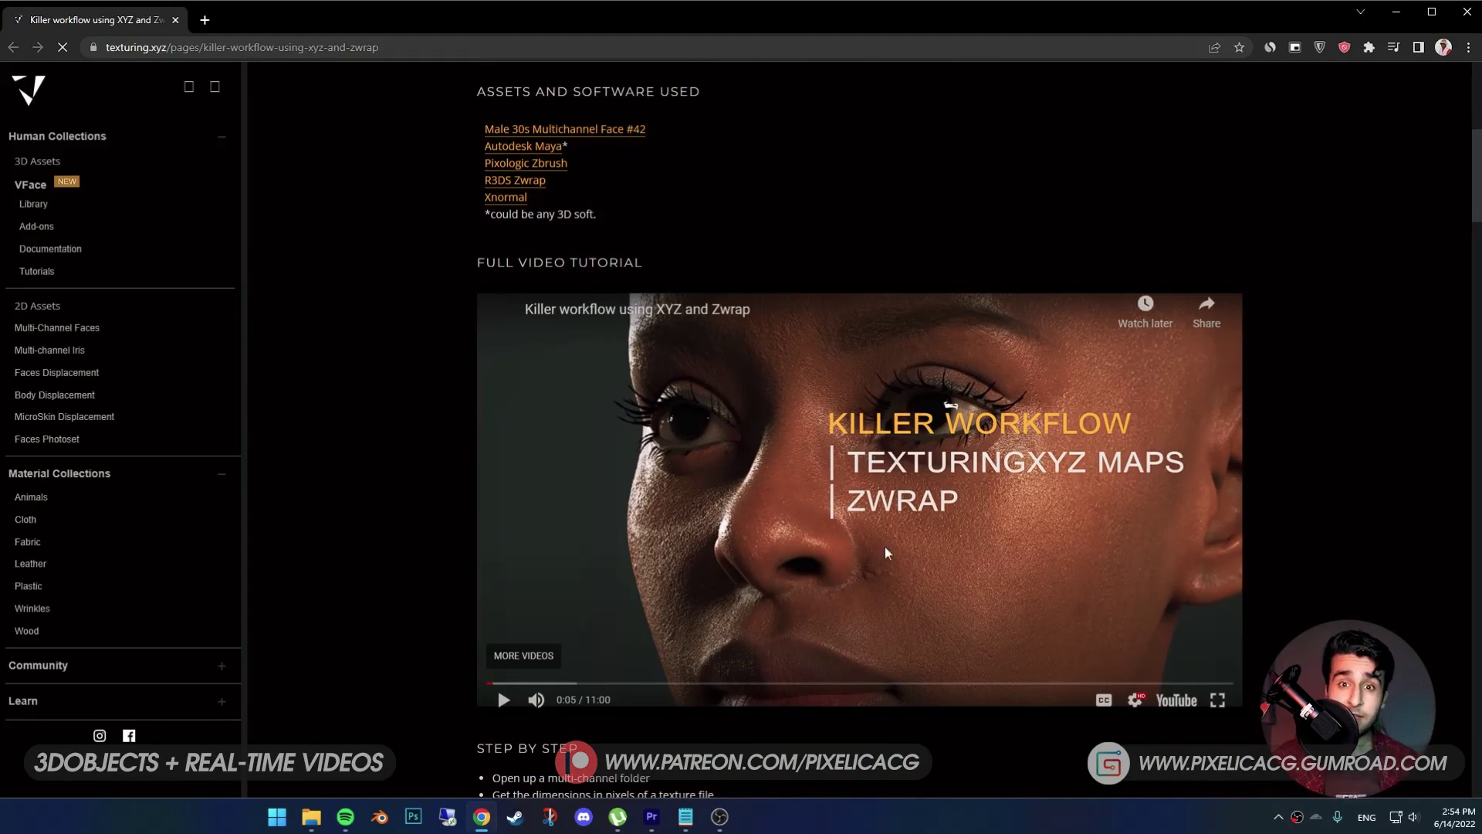
{"action": "scroll", "coordinate": [463, 270], "scroll_direction": "up", "scroll_amount": 2}
{"action": "left_click_drag", "start_coordinate": [467, 269], "coordinate": [446, 390]}
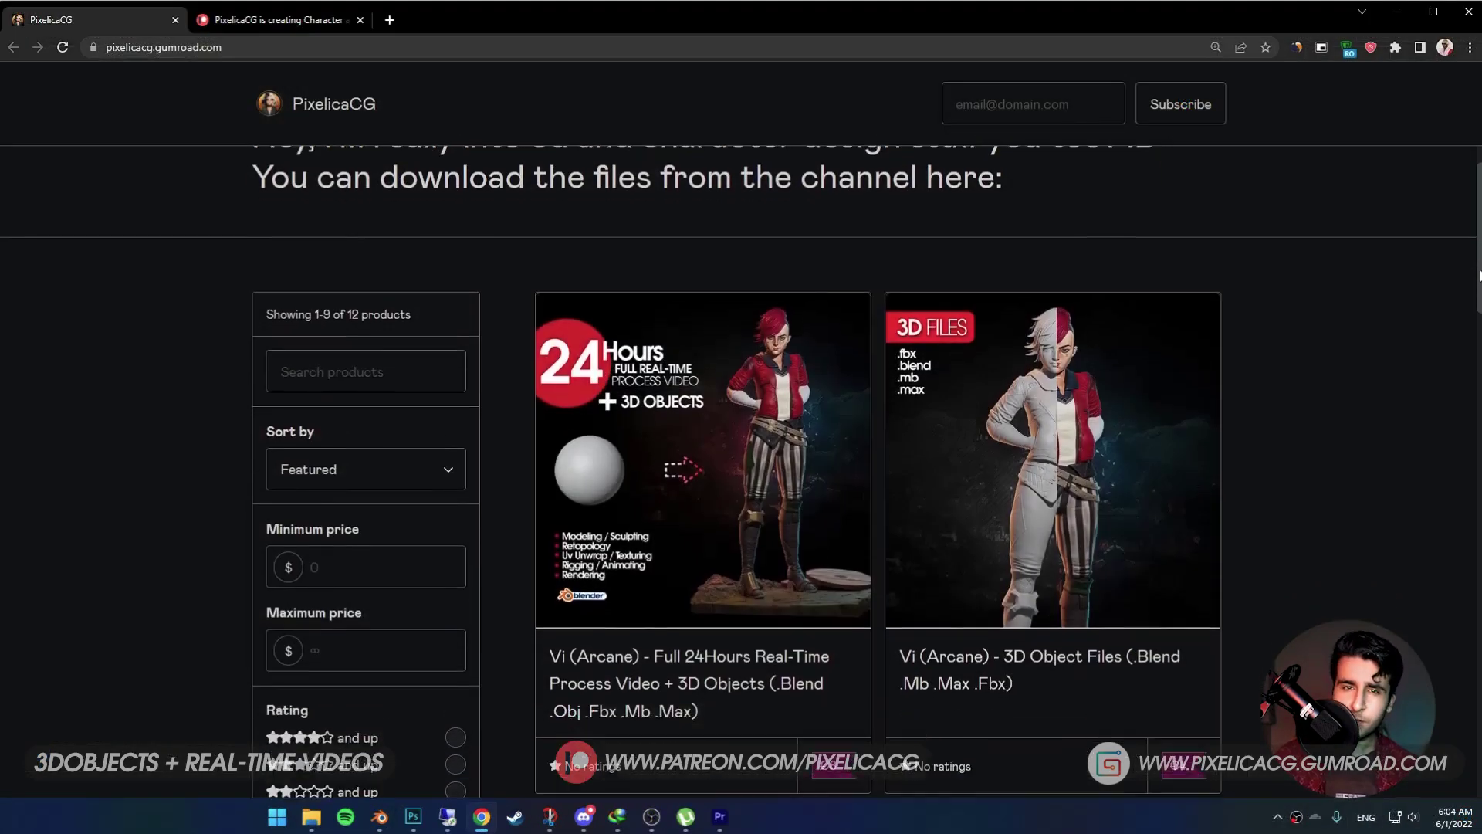
- Scroll the Gumroad store, then the Patreon page down to the €1, €3 and €5 membership tiers
{"action": "scroll", "coordinate": [1477, 308], "scroll_direction": "down", "scroll_amount": 2}
{"action": "left_click_drag", "start_coordinate": [1477, 308], "coordinate": [1436, 639]}
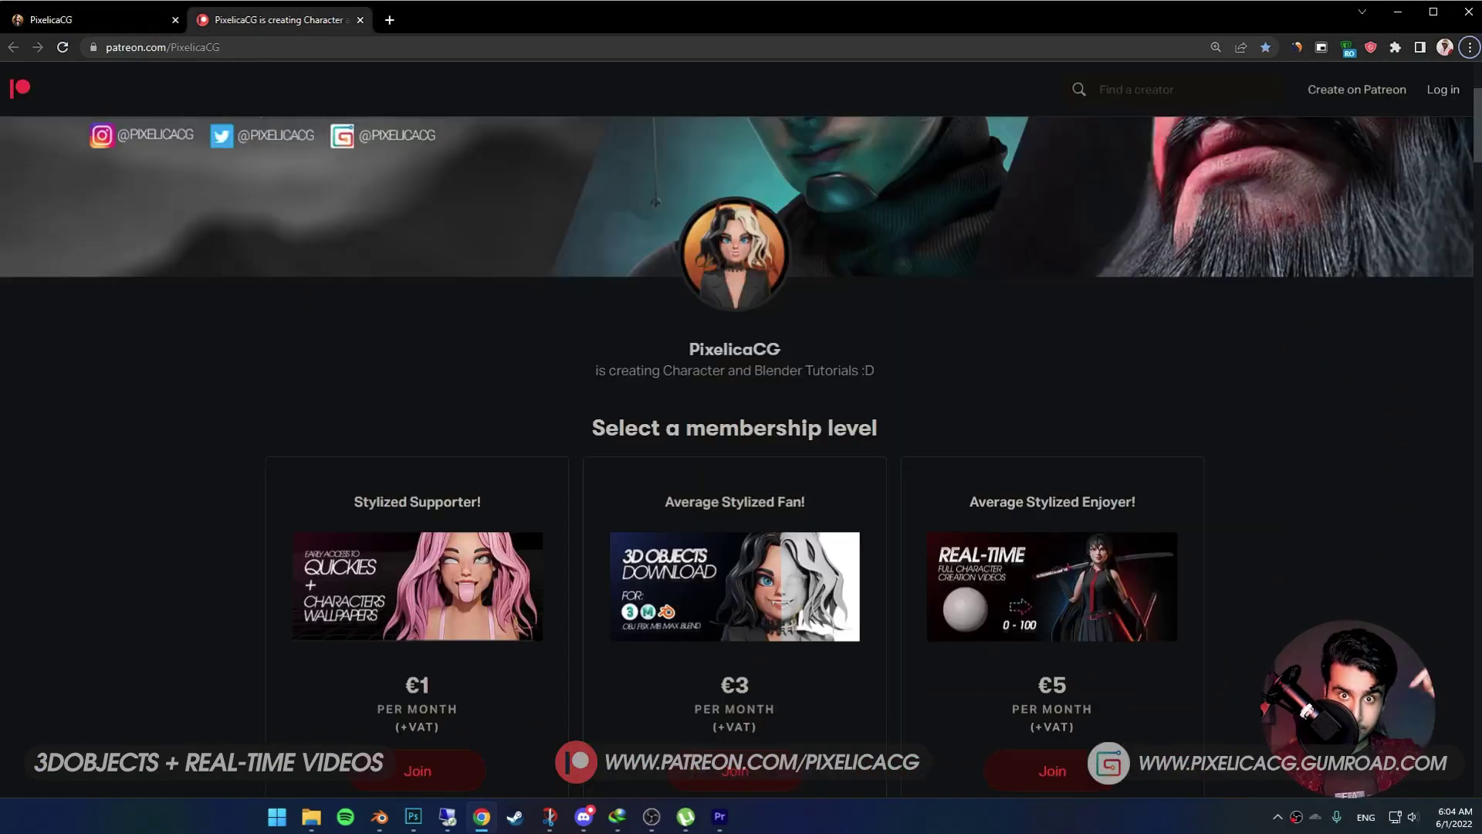
{"action": "scroll", "coordinate": [527, 516], "scroll_direction": "down", "scroll_amount": 3}
{"action": "scroll", "coordinate": [528, 315], "scroll_direction": "down", "scroll_amount": 4}
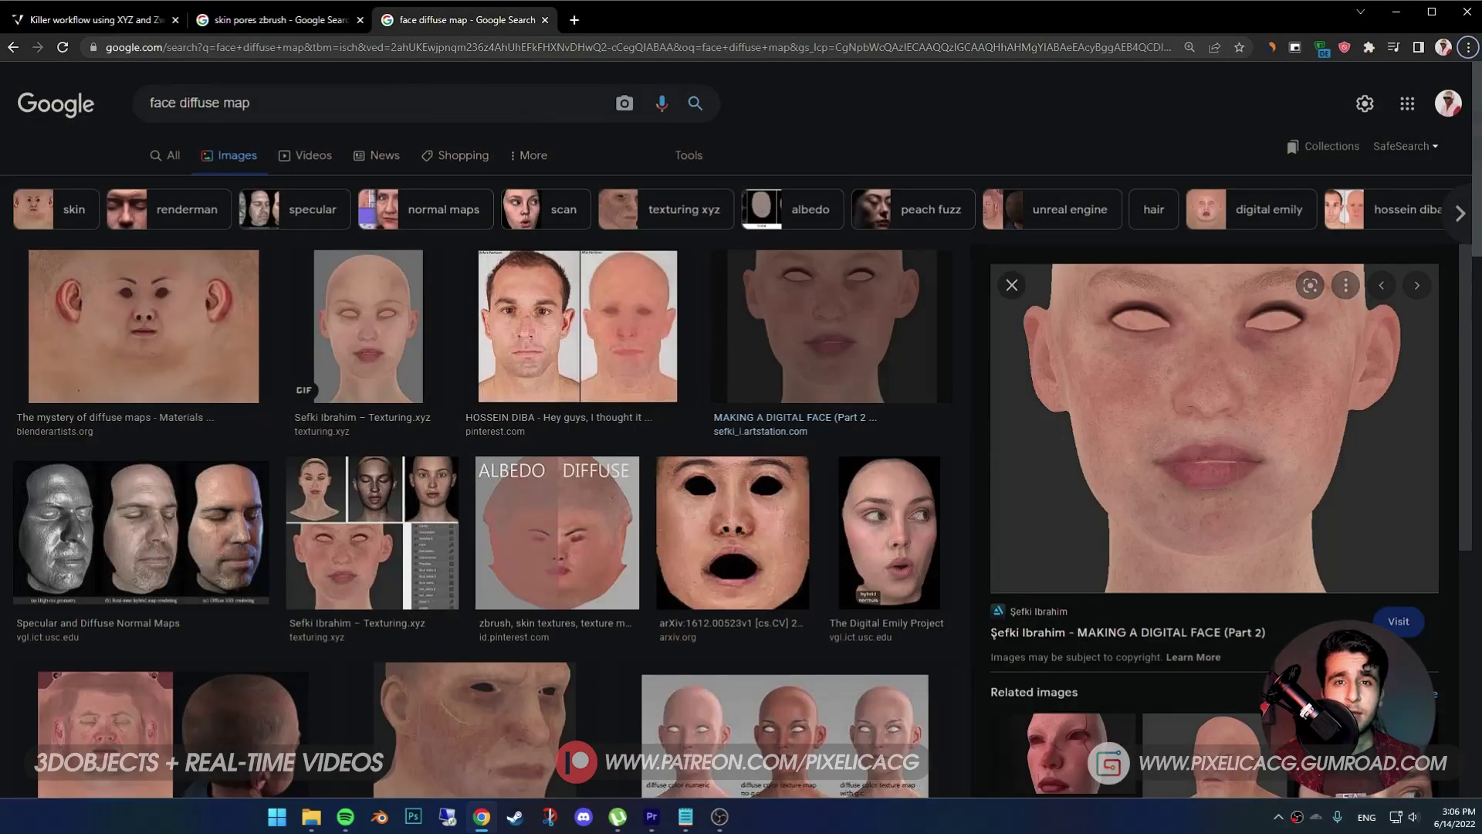
- Browse the Google Images results for face diffuse, normal and displacement maps
{"action": "scroll", "coordinate": [741, 463], "scroll_direction": "down", "scroll_amount": 2}
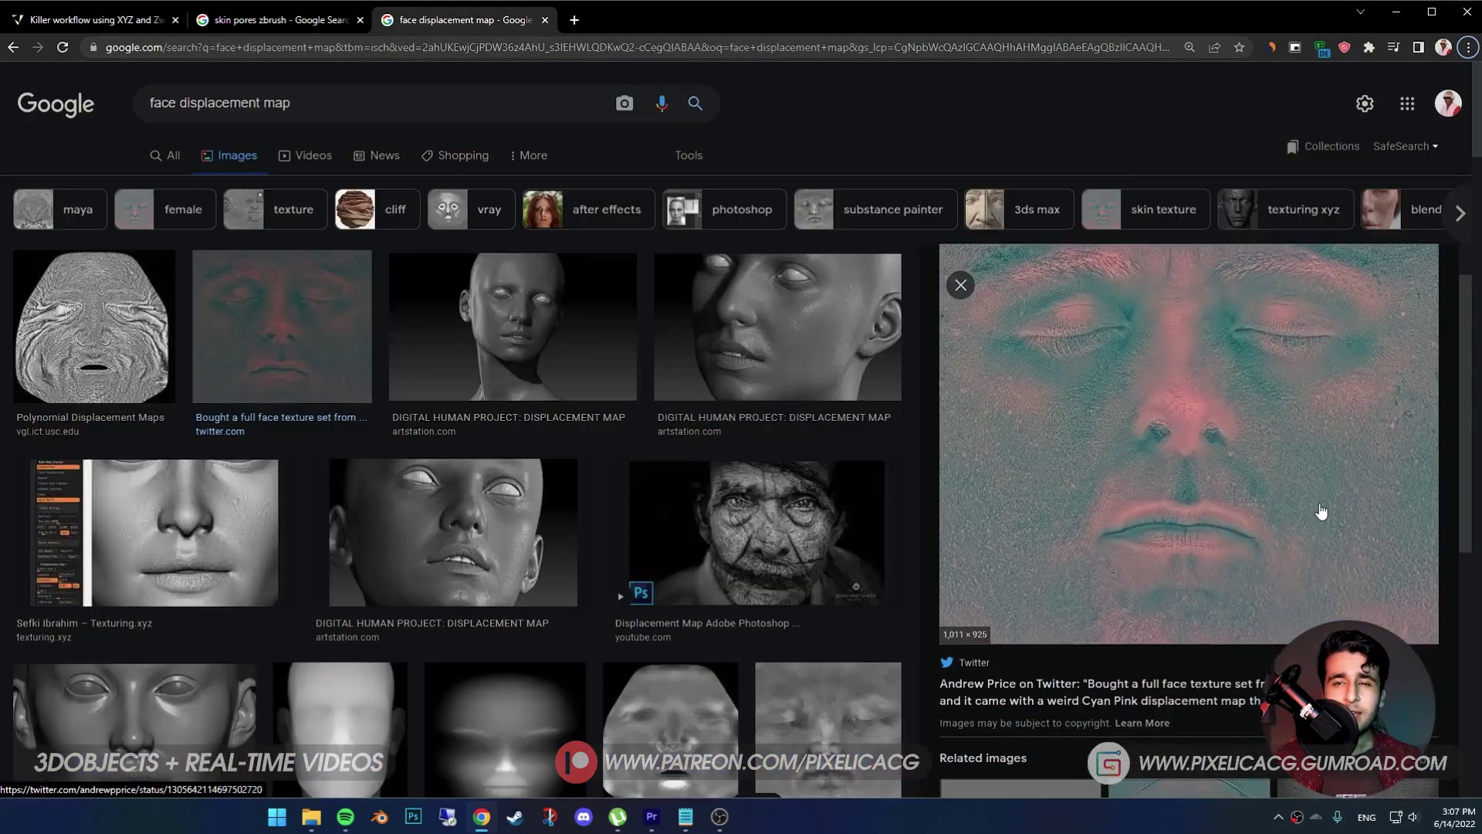
{"action": "scroll", "coordinate": [1318, 513], "scroll_direction": "down", "scroll_amount": 3}
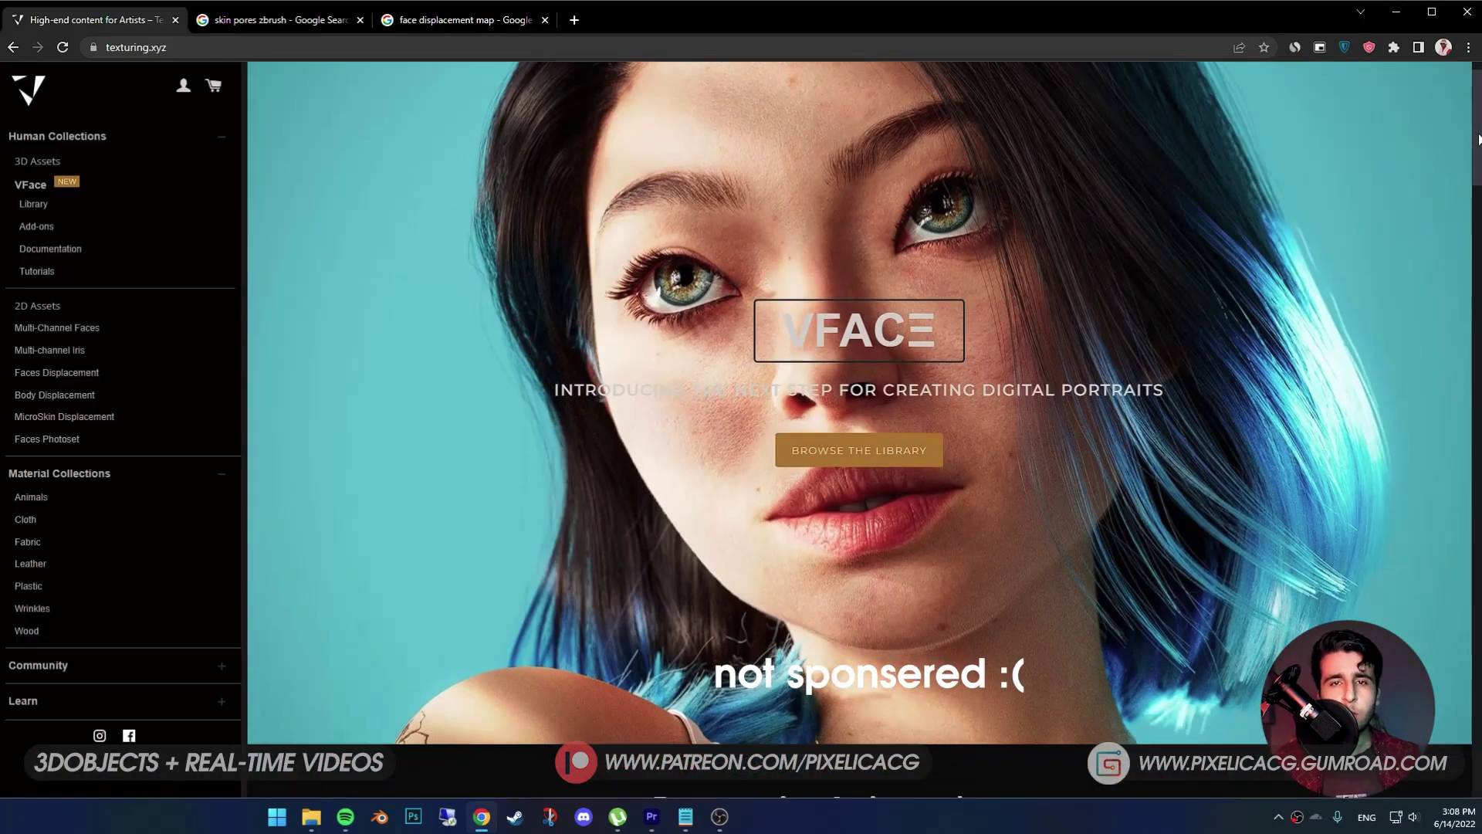
{"action": "left_click_drag", "start_coordinate": [1477, 131], "coordinate": [1459, 534]}
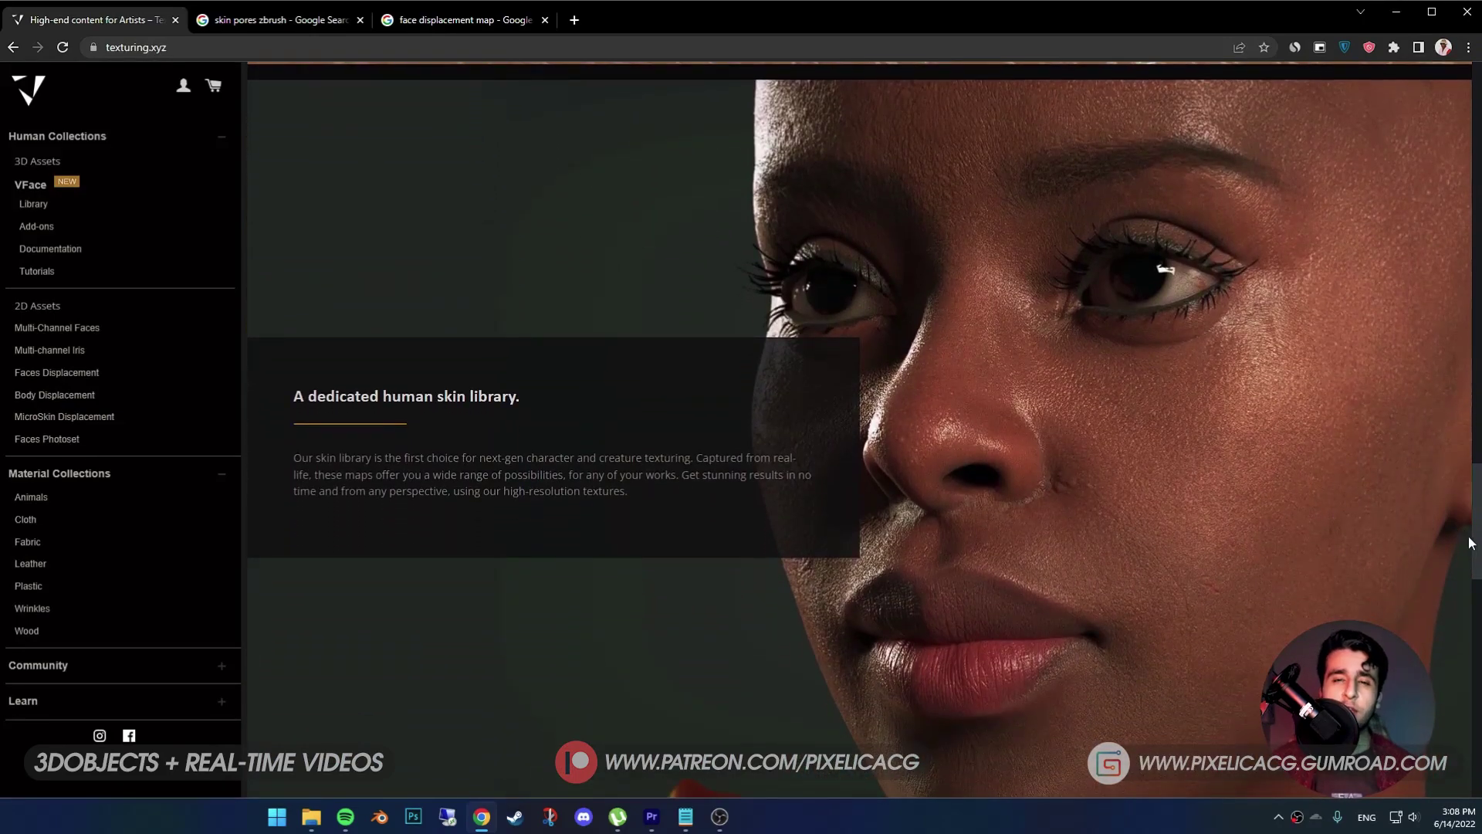
- Look through the 'skin pores zbrush' results and preview the brush-sphere image
{"action": "key", "text": "ctrl+Tab"}
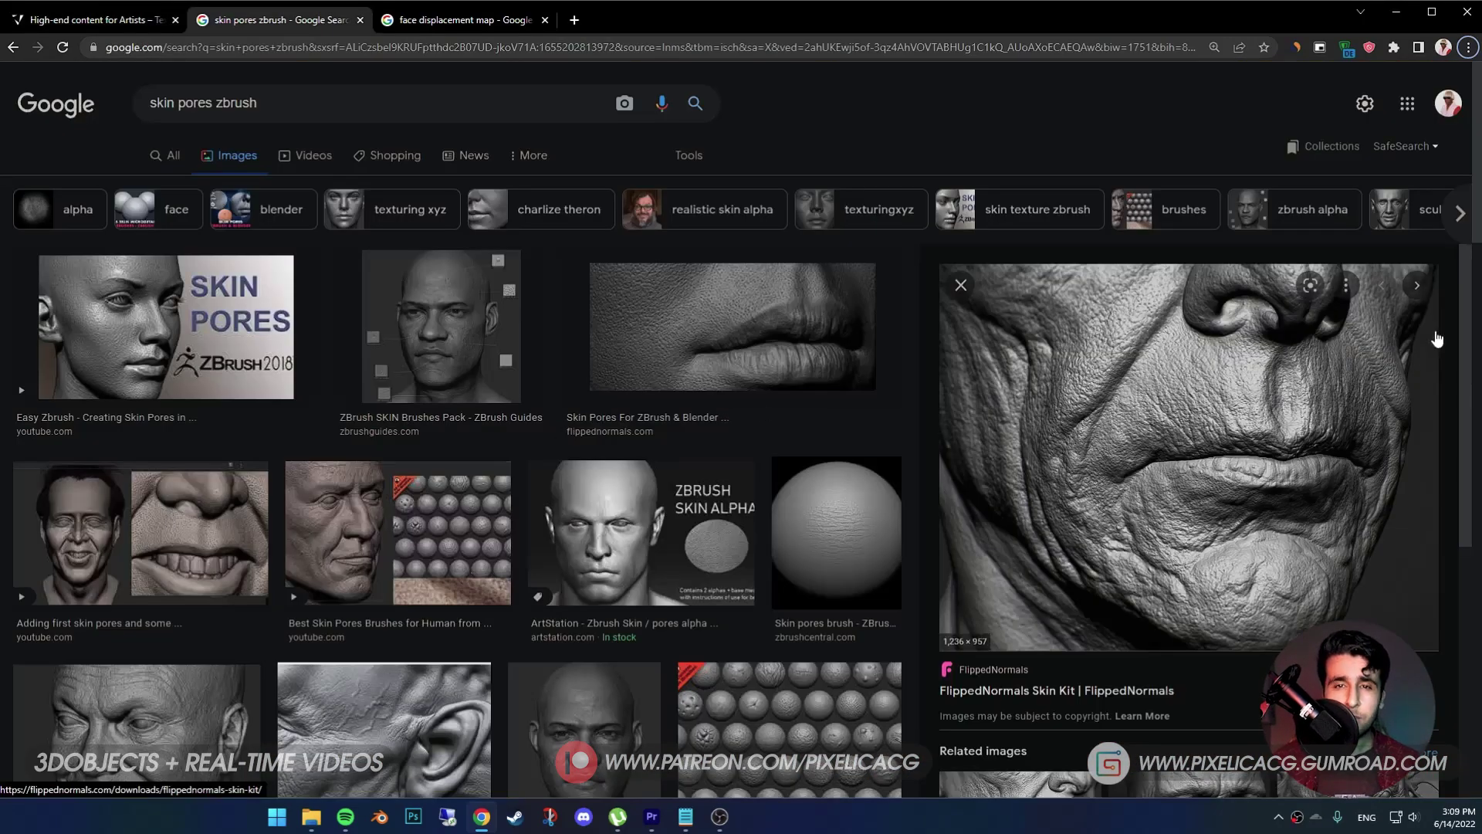
{"action": "left_click_drag", "start_coordinate": [1469, 343], "coordinate": [1447, 561]}
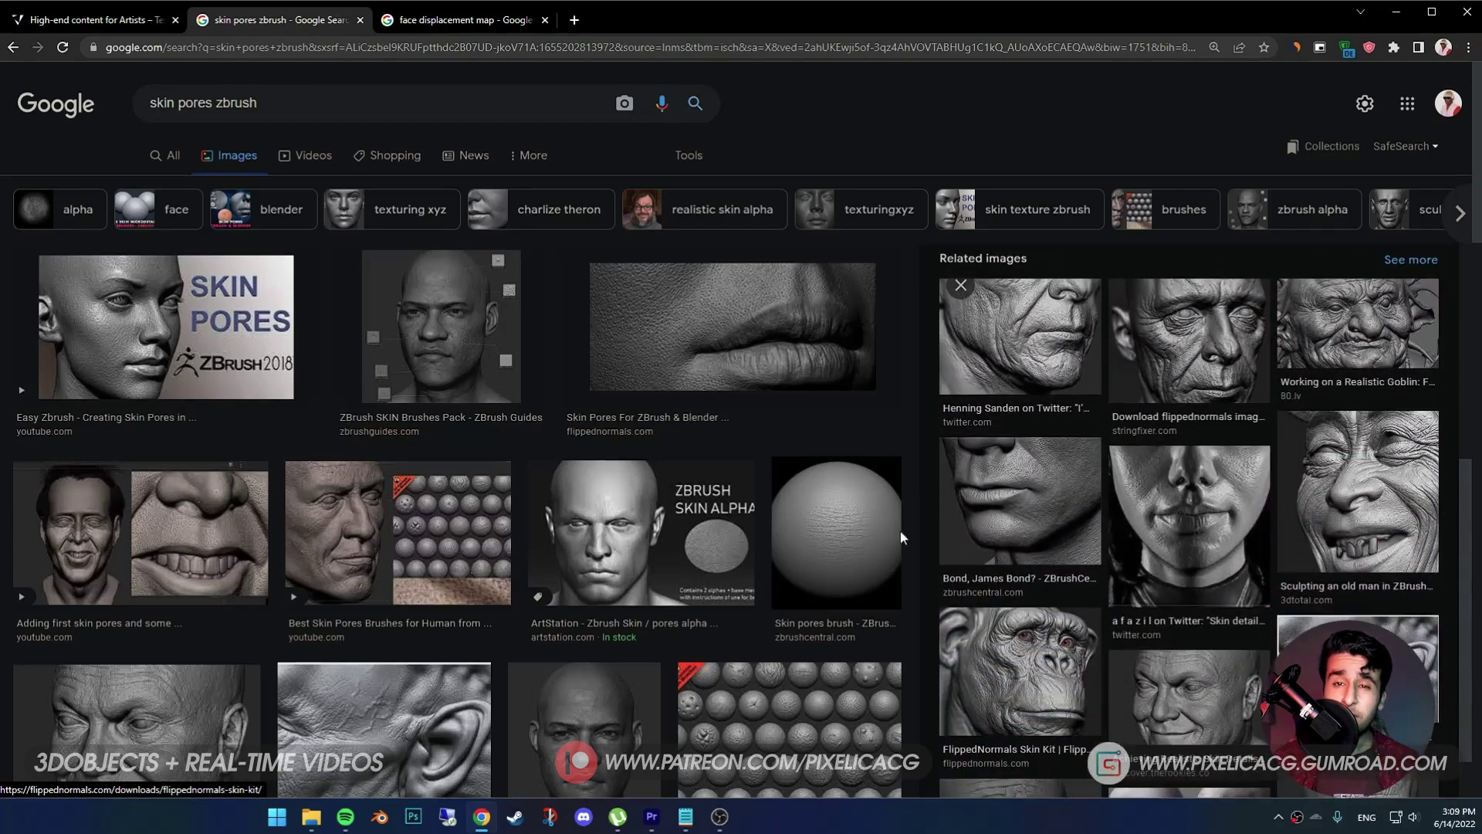
{"action": "left_click", "coordinate": [779, 736]}
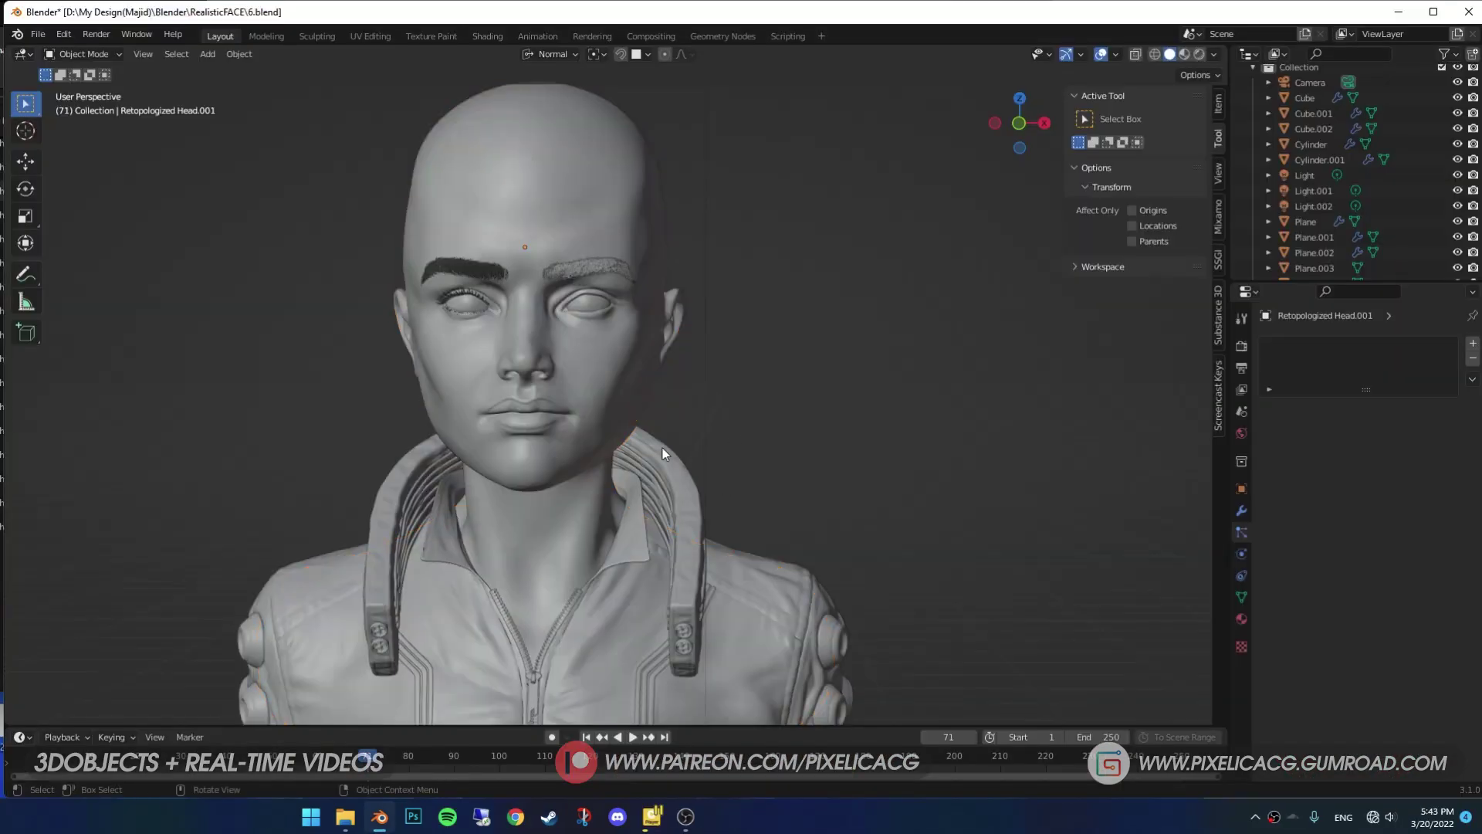
- Select the retopologized head and look over its UV layout
{"action": "left_click", "coordinate": [611, 404]}
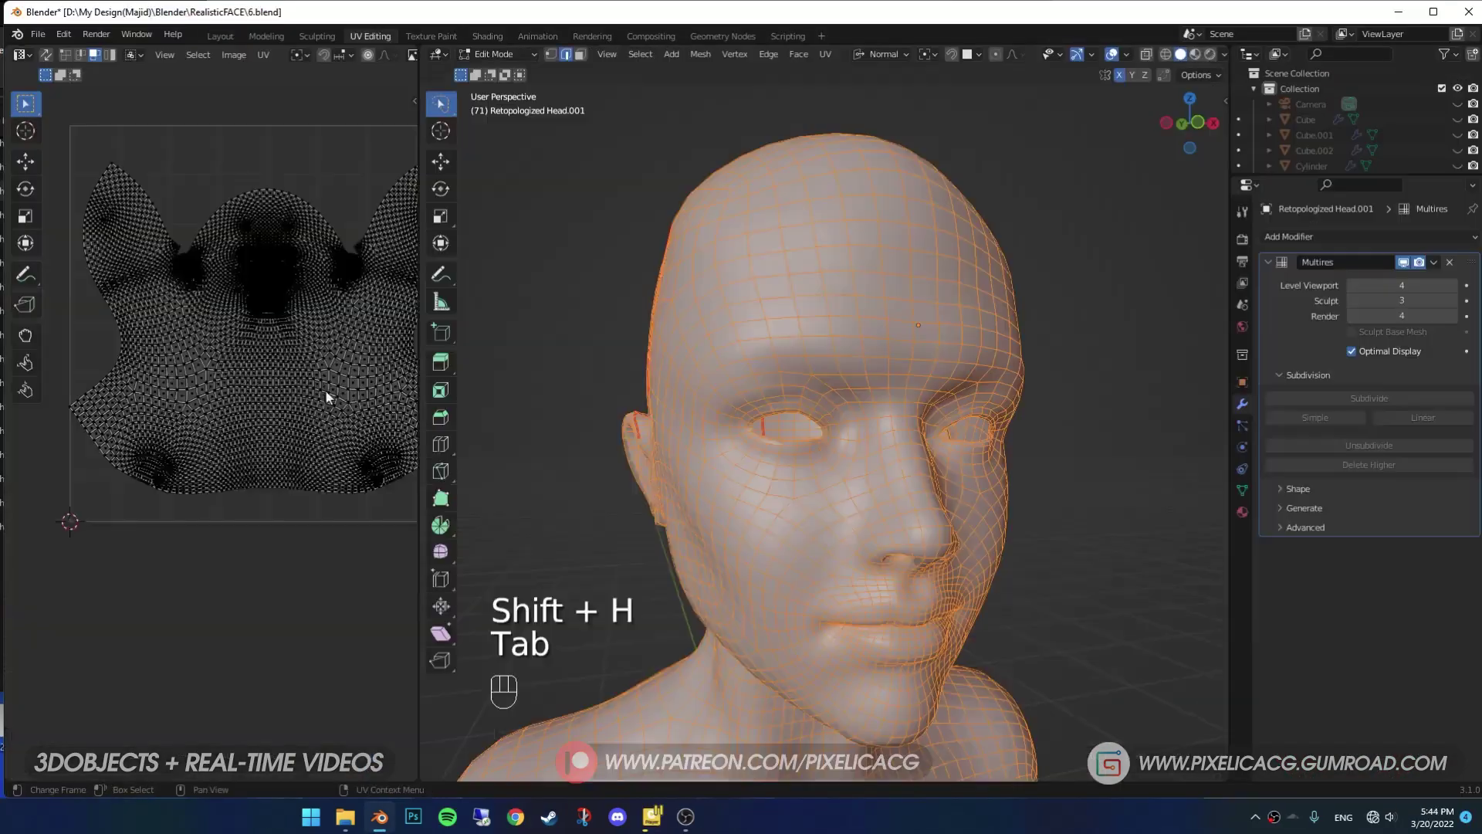
{"action": "scroll", "coordinate": [332, 399], "scroll_direction": "up", "scroll_amount": 3}
{"action": "middle_click_drag", "start_coordinate": [340, 400], "coordinate": [249, 531], "text": "shift"}
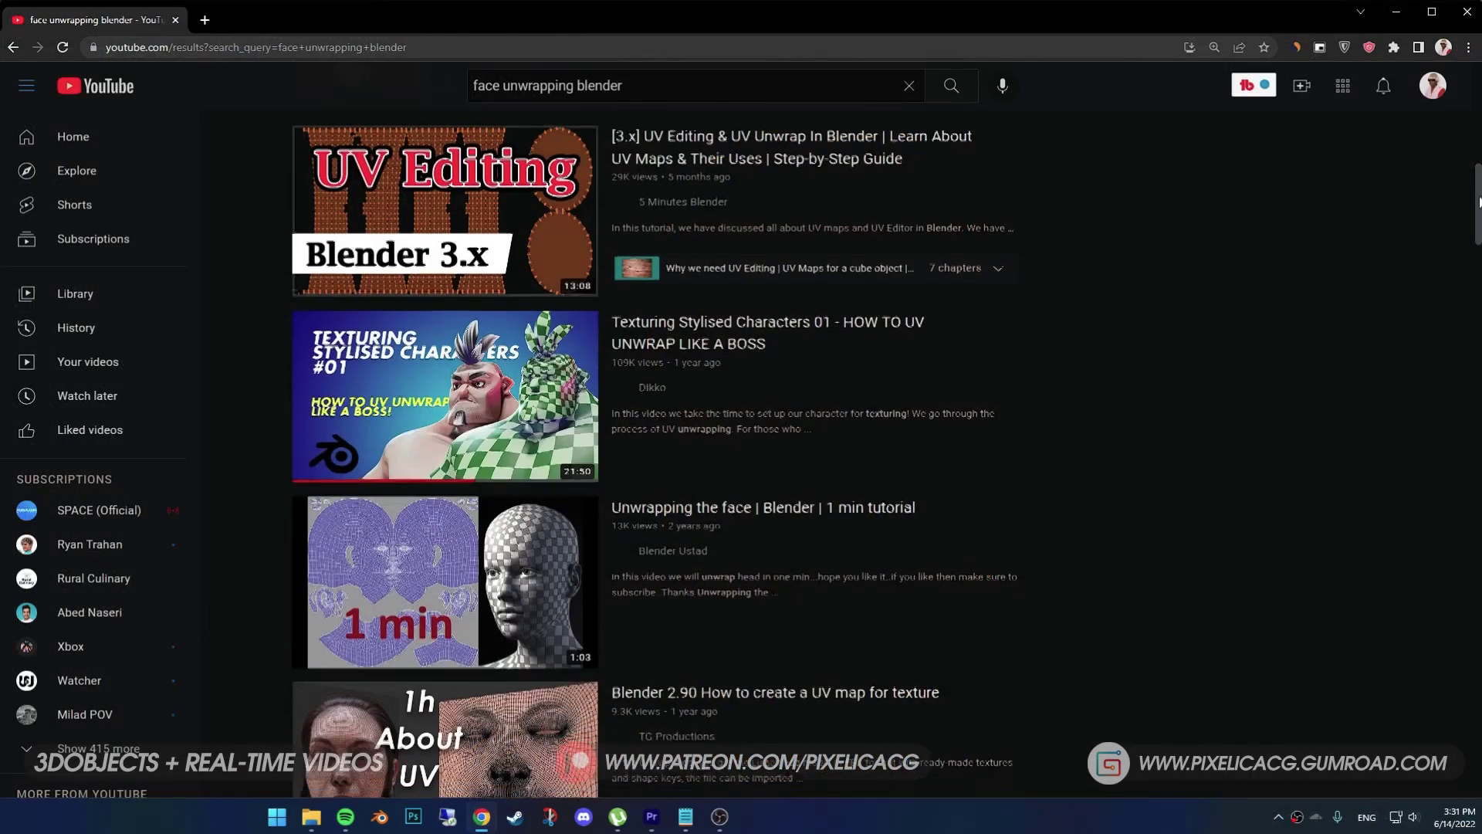
{"action": "scroll", "coordinate": [1478, 216], "scroll_direction": "down", "scroll_amount": 3}
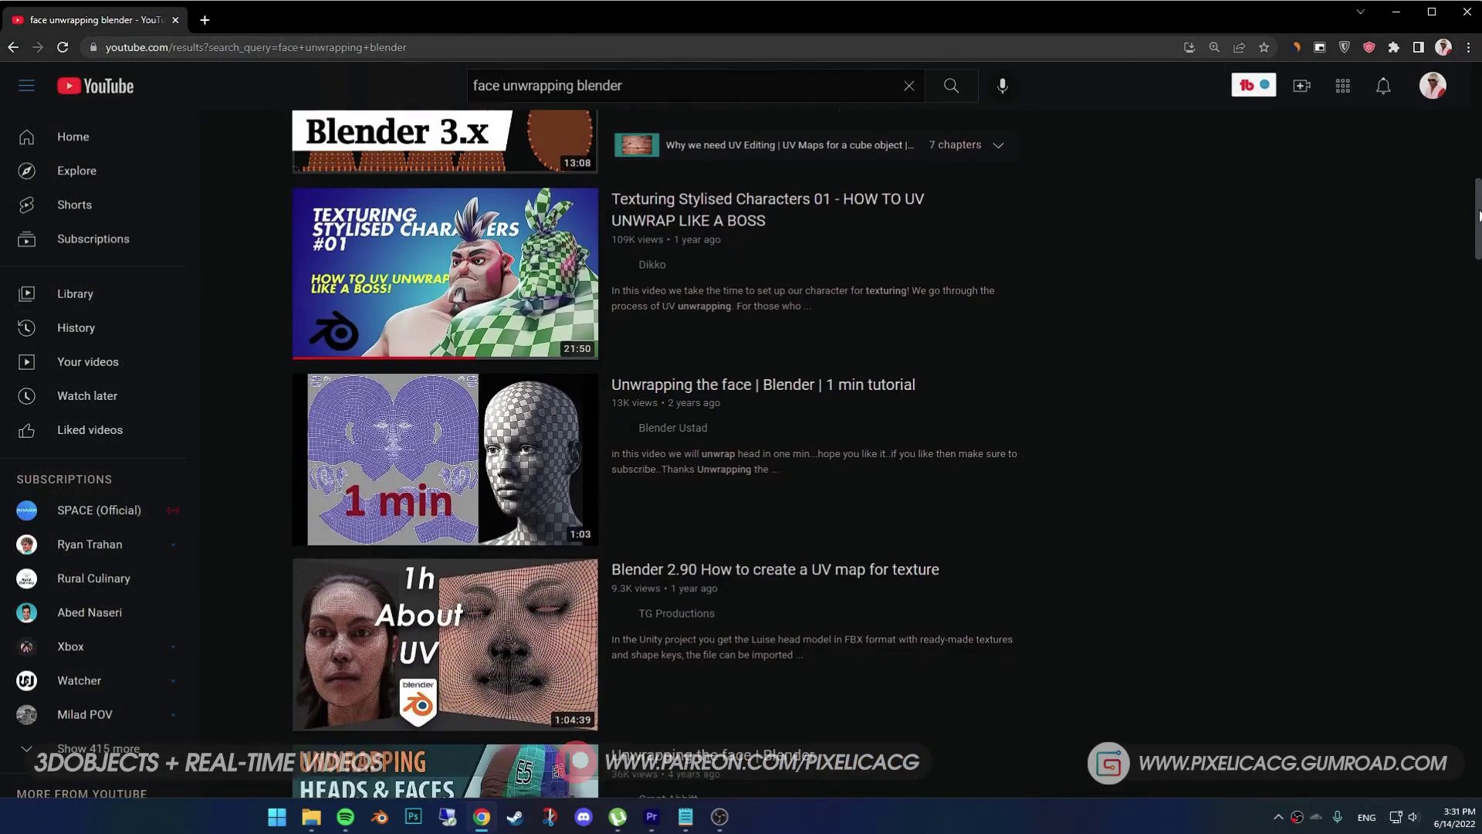
{"action": "left_click_drag", "start_coordinate": [1478, 216], "coordinate": [1474, 236]}
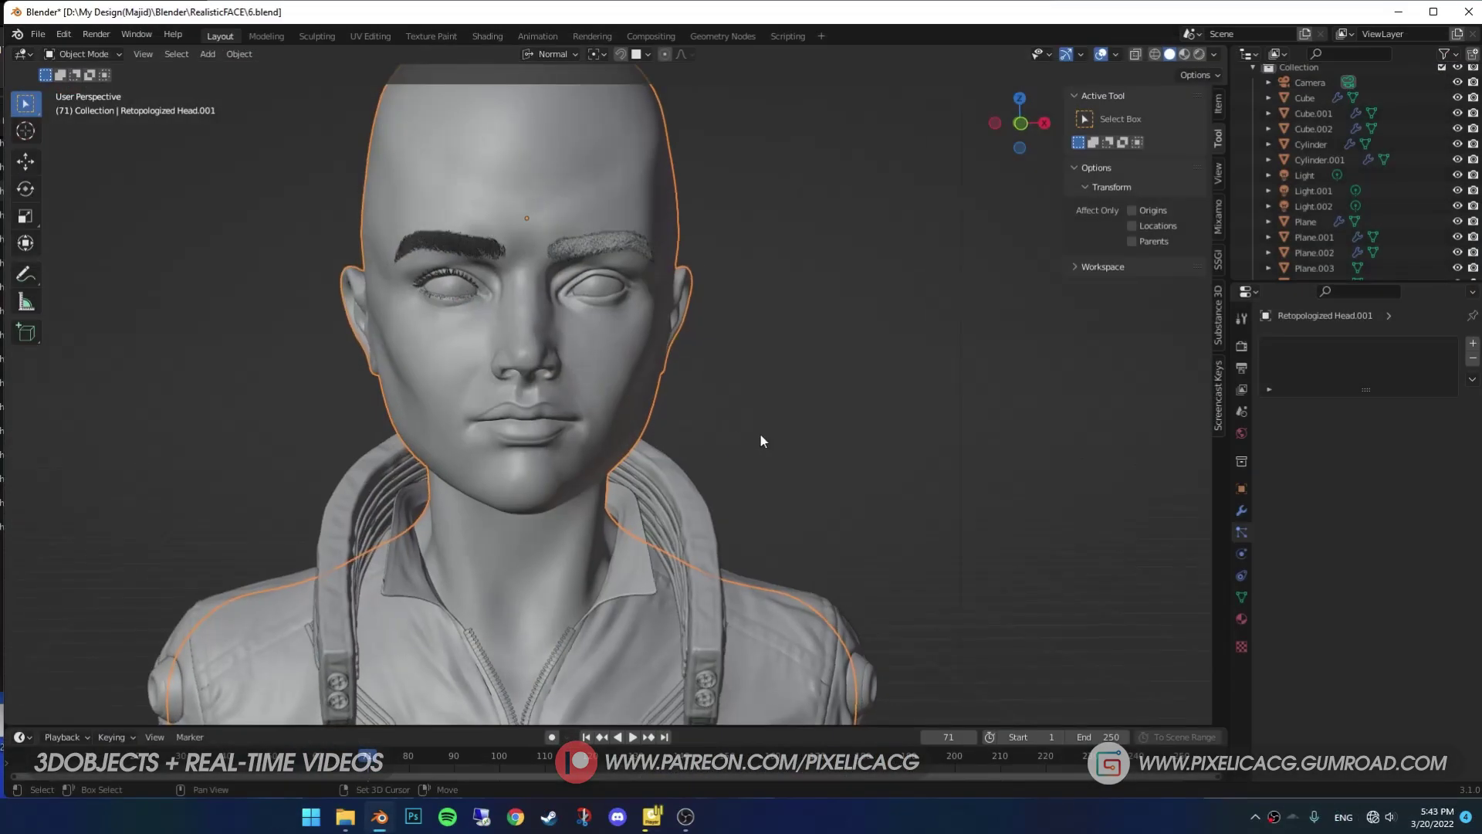
- Duplicate the head with Shift+D, leaving the copy exactly in place, then deselect it
{"action": "key", "text": "shift+d"}
{"action": "key", "text": "Escape"}
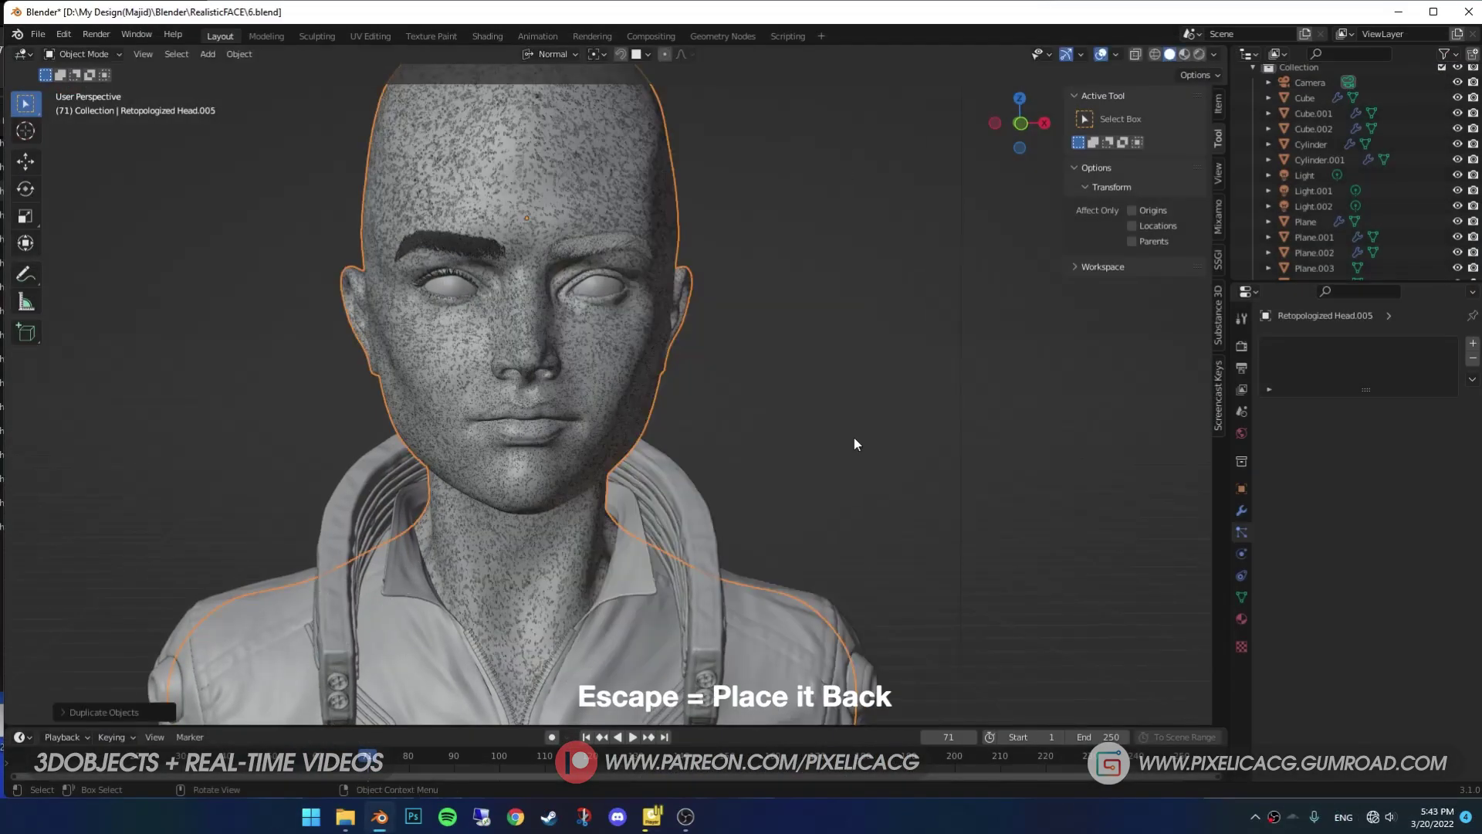
{"action": "left_click", "coordinate": [733, 400]}
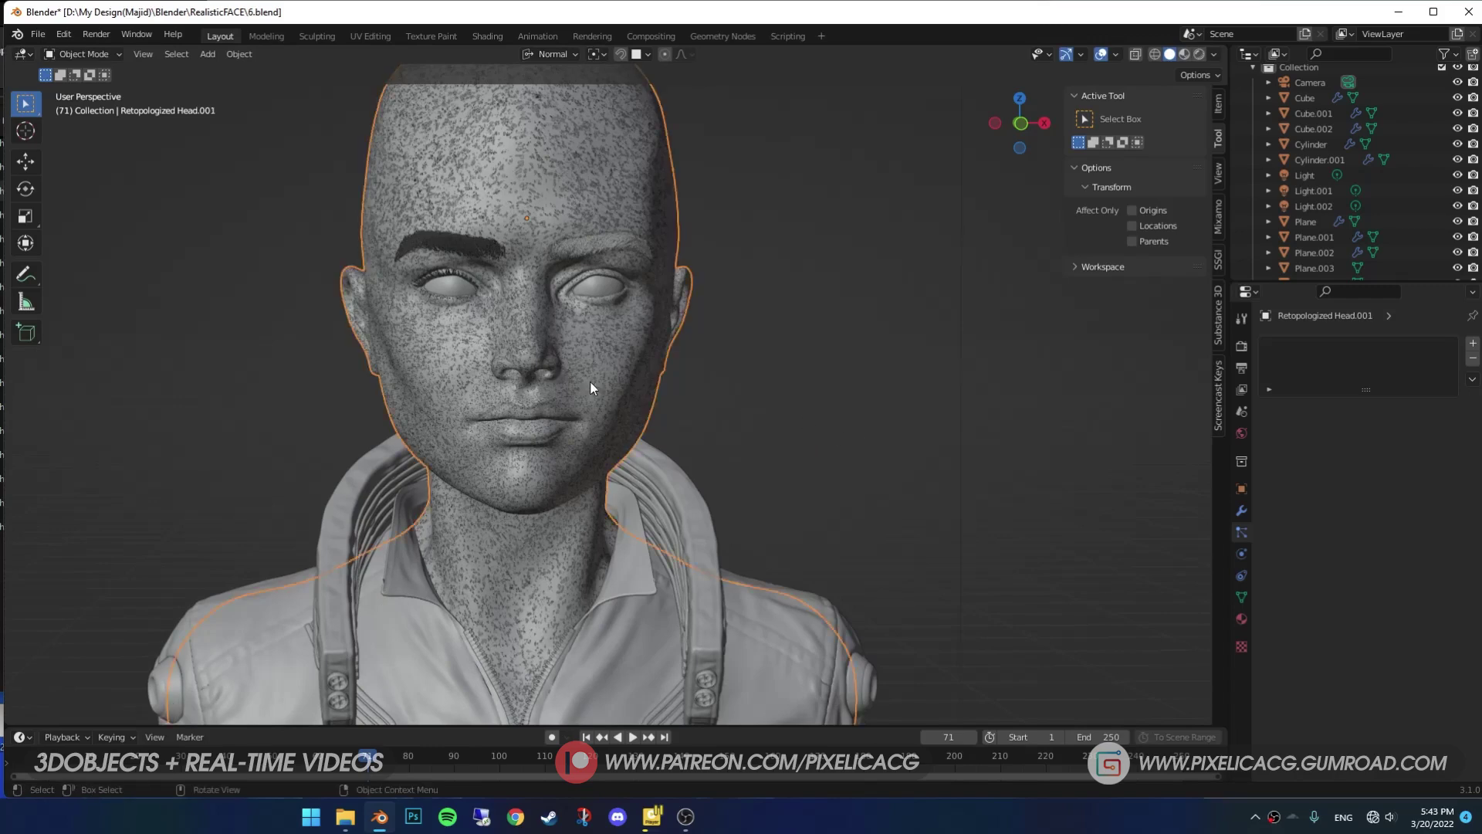
{"action": "middle_click_drag", "start_coordinate": [609, 388], "coordinate": [678, 418]}
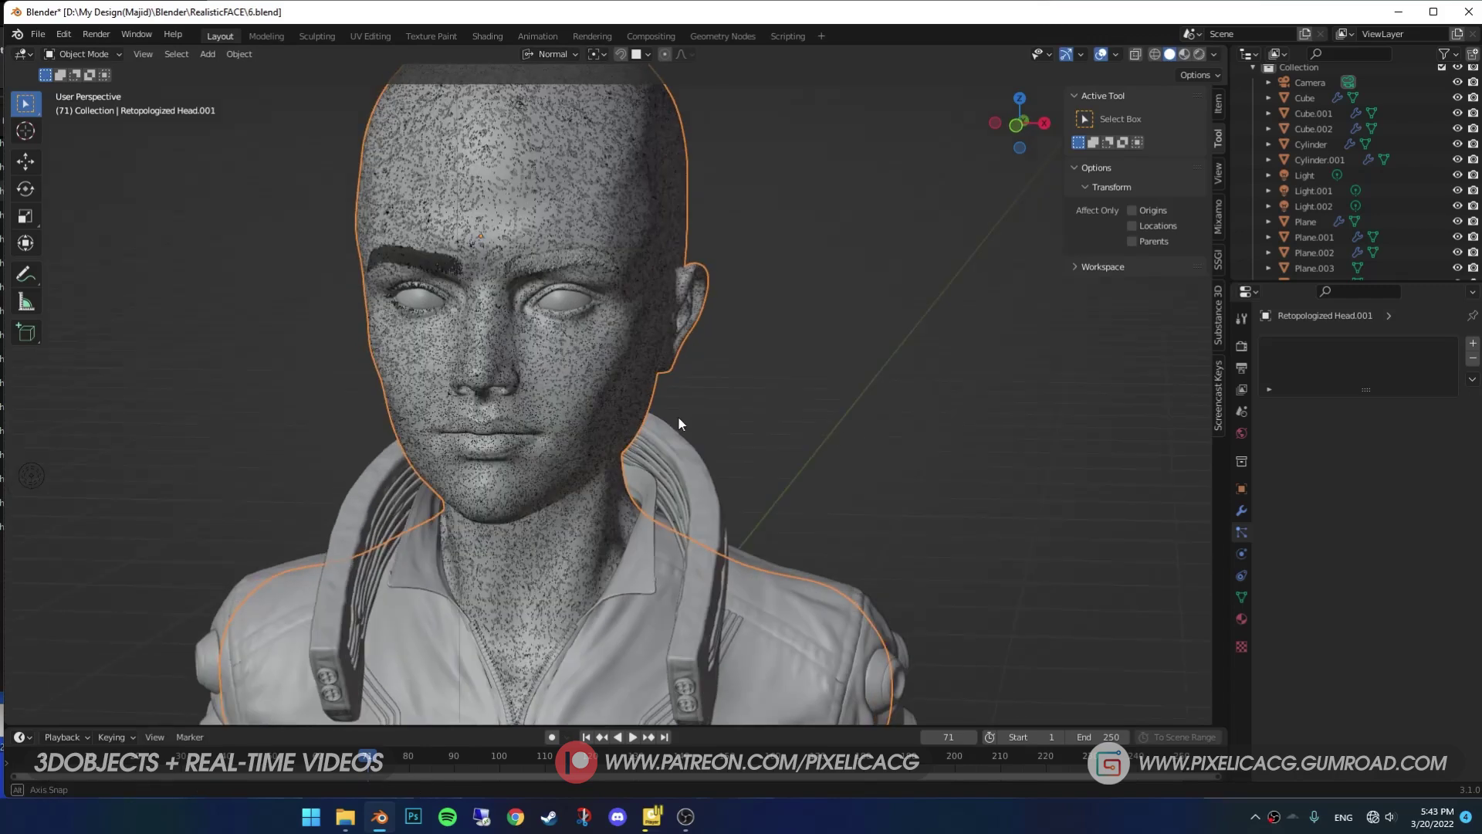
- In Shading, create a new head material with an Image Texture node loading face_CL_albedo.tif
{"action": "left_click", "coordinate": [487, 36]}
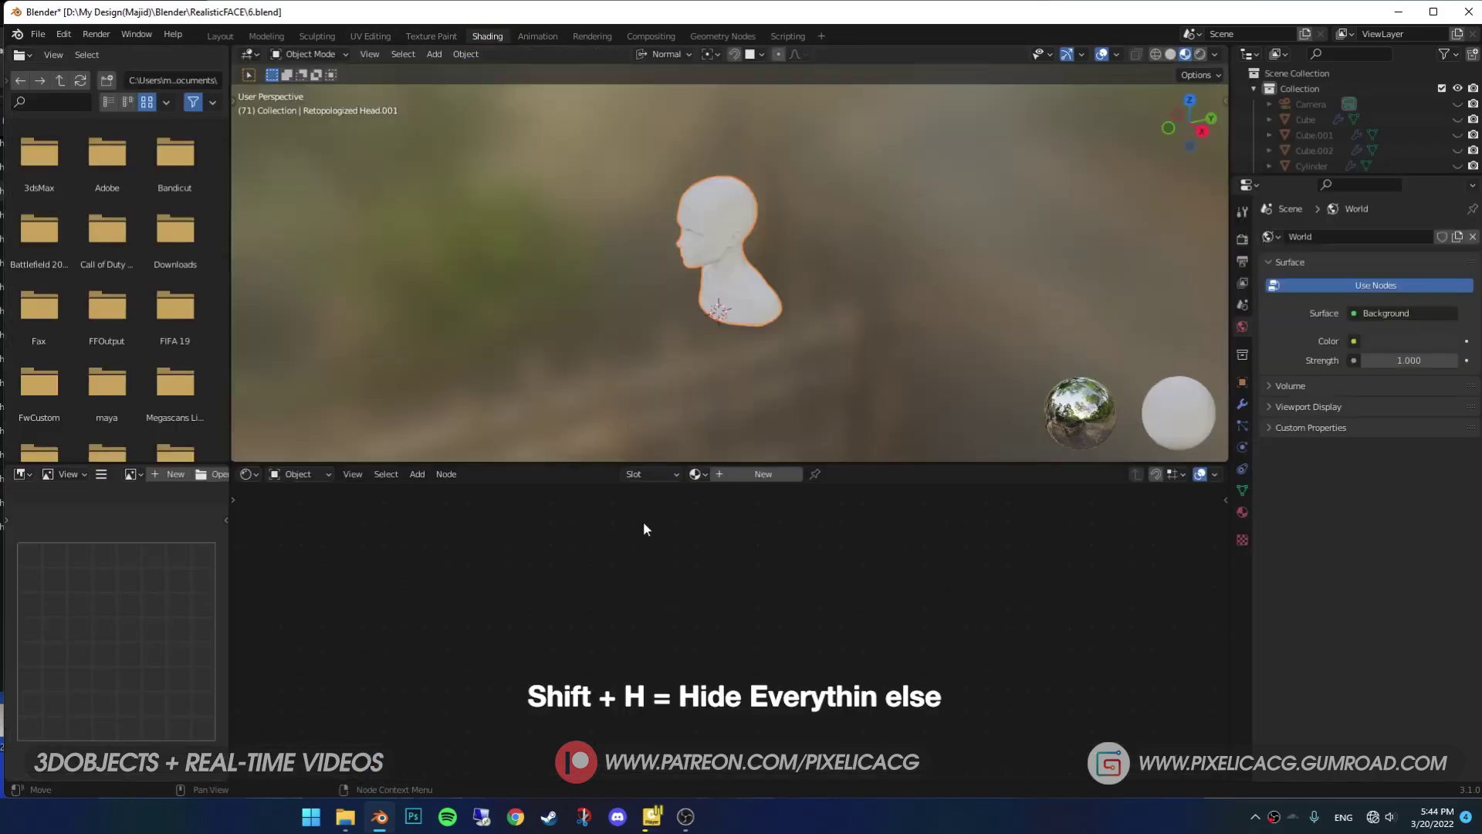
{"action": "left_click", "coordinate": [749, 476]}
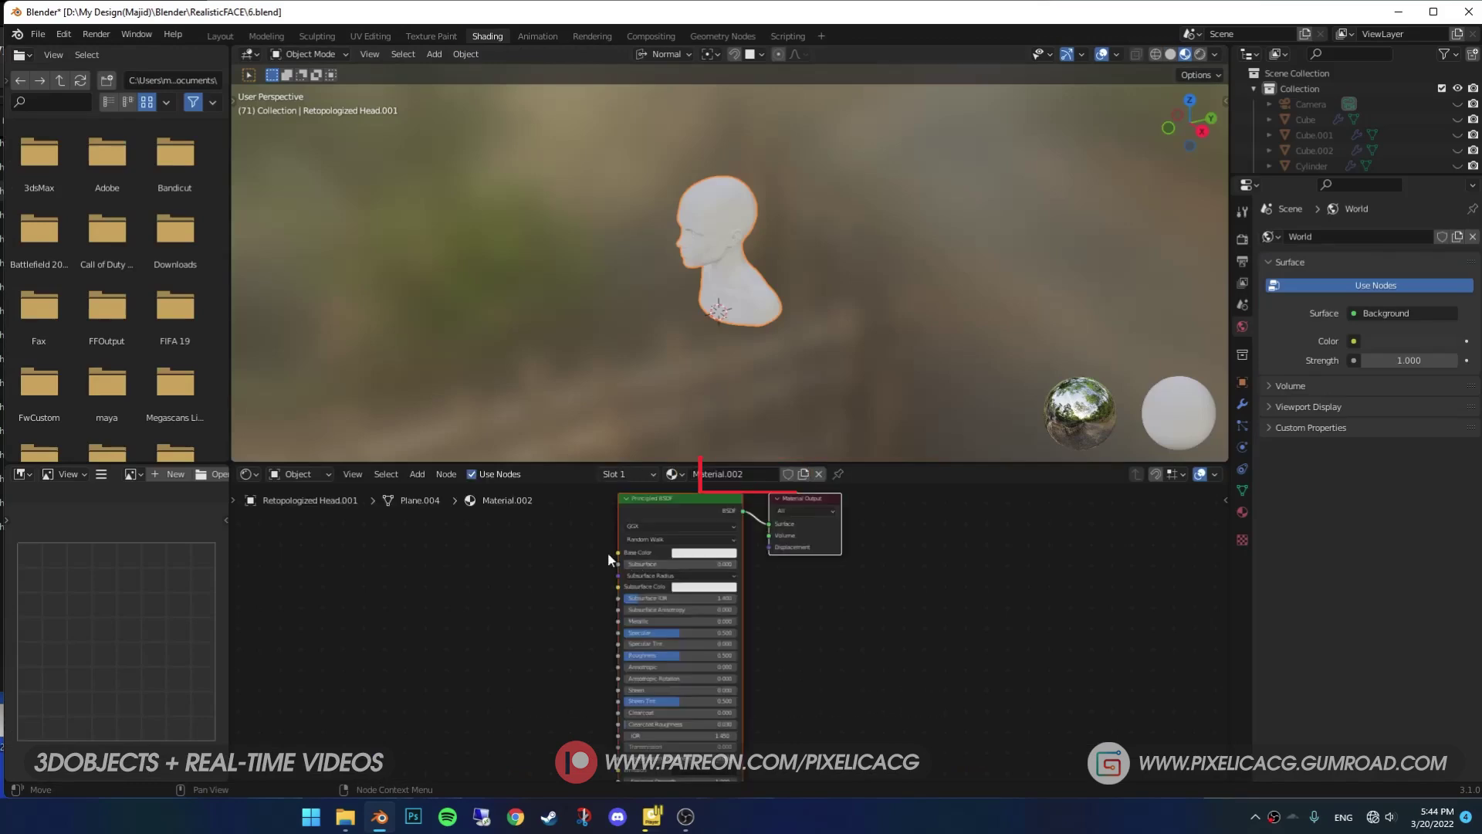
{"action": "key", "text": "Return"}
{"action": "left_click", "coordinate": [500, 541]}
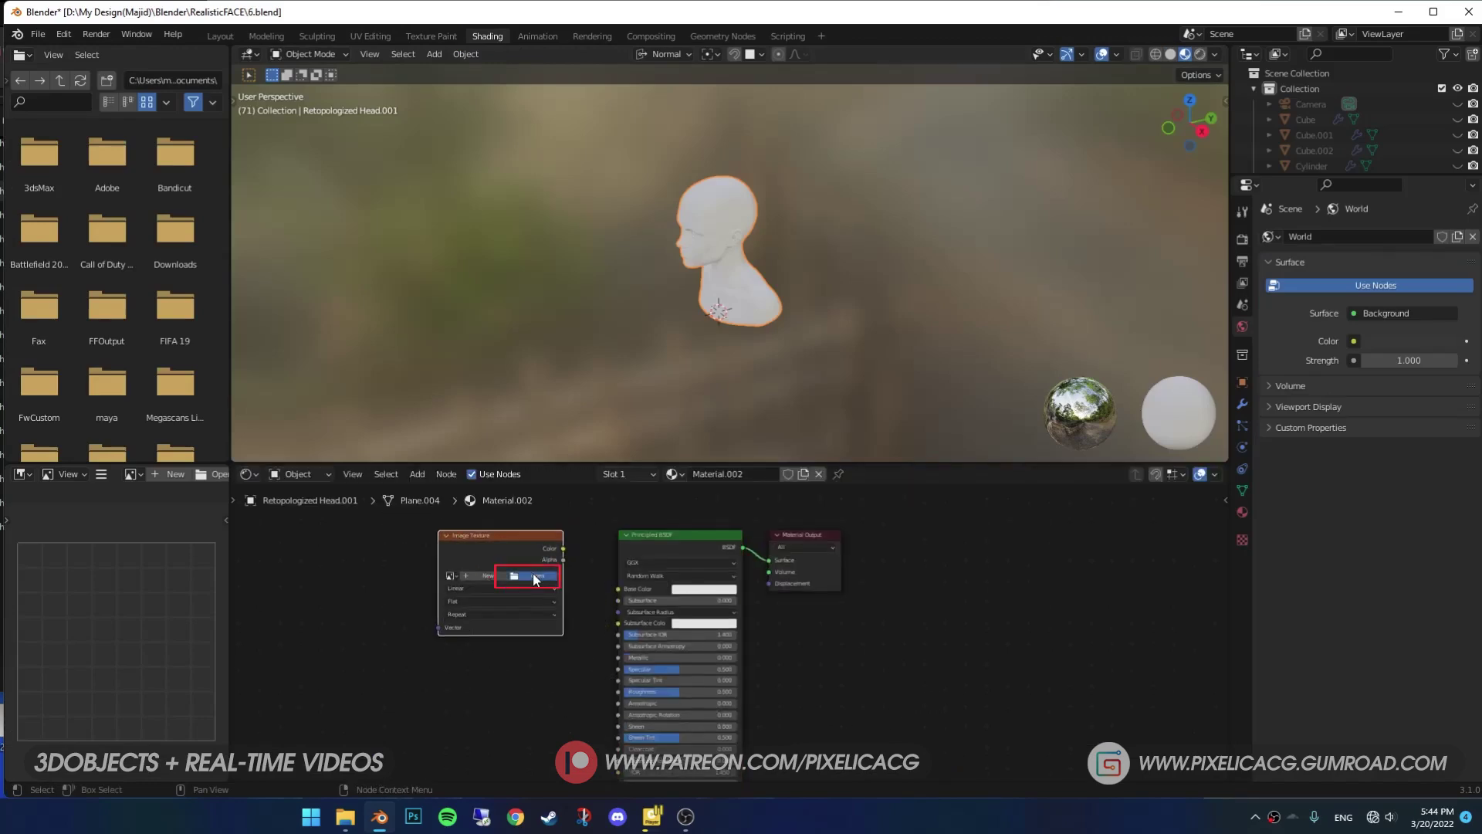
{"action": "left_click", "coordinate": [533, 575]}
{"action": "double_click", "coordinate": [634, 256]}
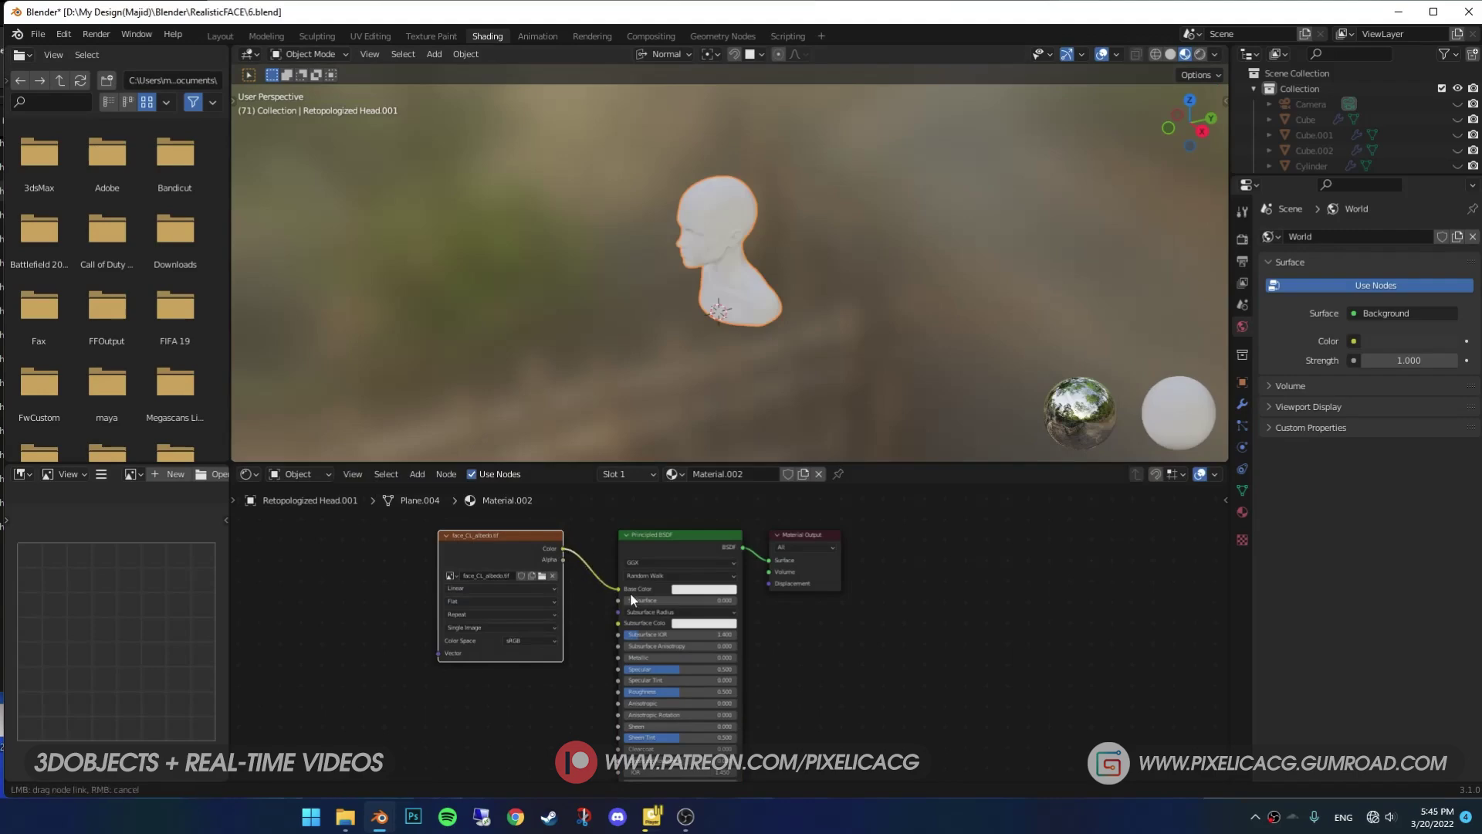
{"action": "middle_click_drag", "start_coordinate": [726, 290], "coordinate": [768, 273]}
{"action": "scroll", "coordinate": [767, 263], "scroll_direction": "up", "scroll_amount": 5}
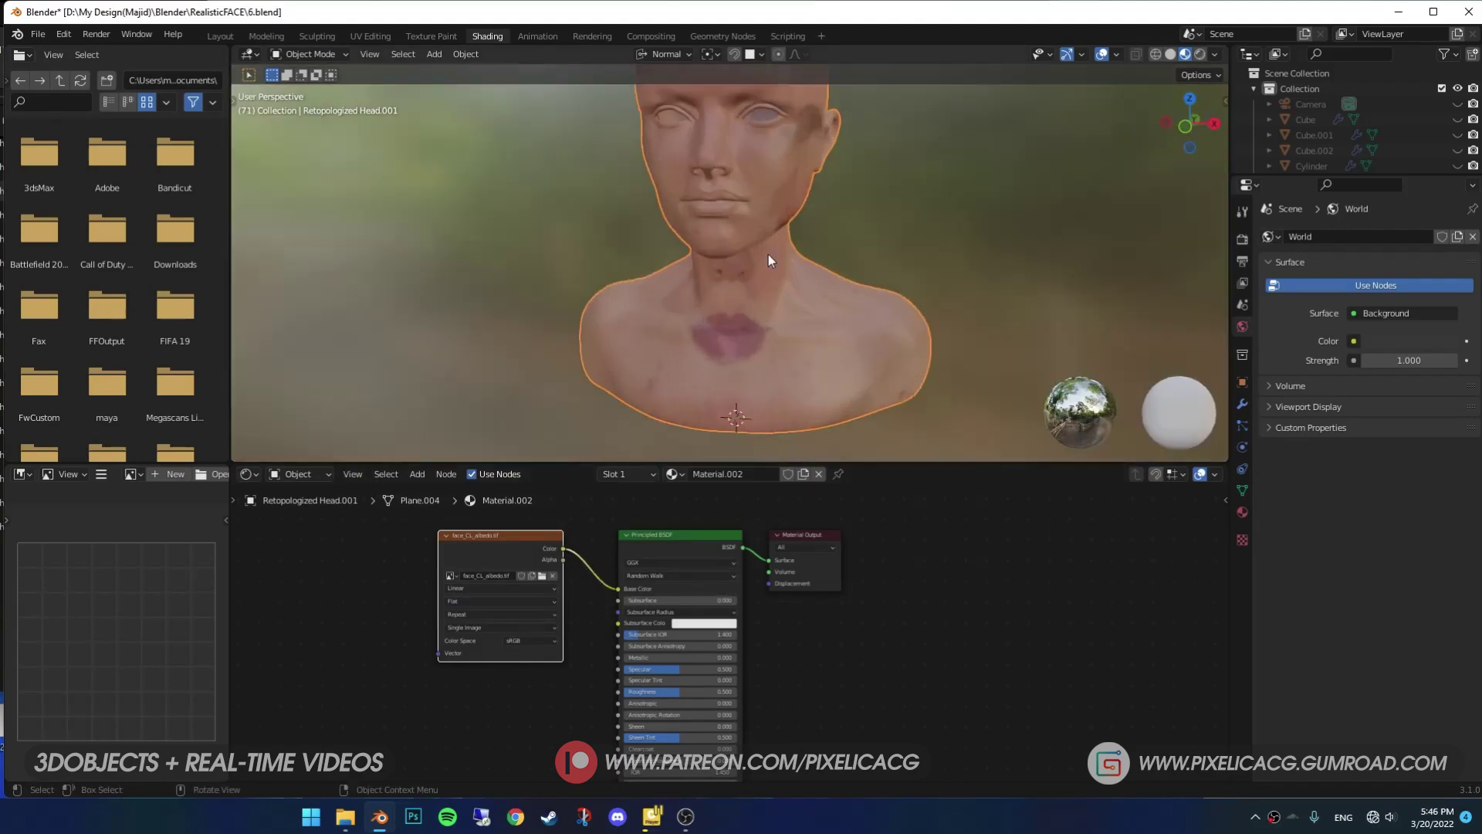
- In UV Editing, select all head UVs, enlarge them and move them lower over the texture
{"action": "left_click", "coordinate": [378, 36]}
{"action": "scroll", "coordinate": [335, 304], "scroll_direction": "up", "scroll_amount": 5, "text": "shift"}
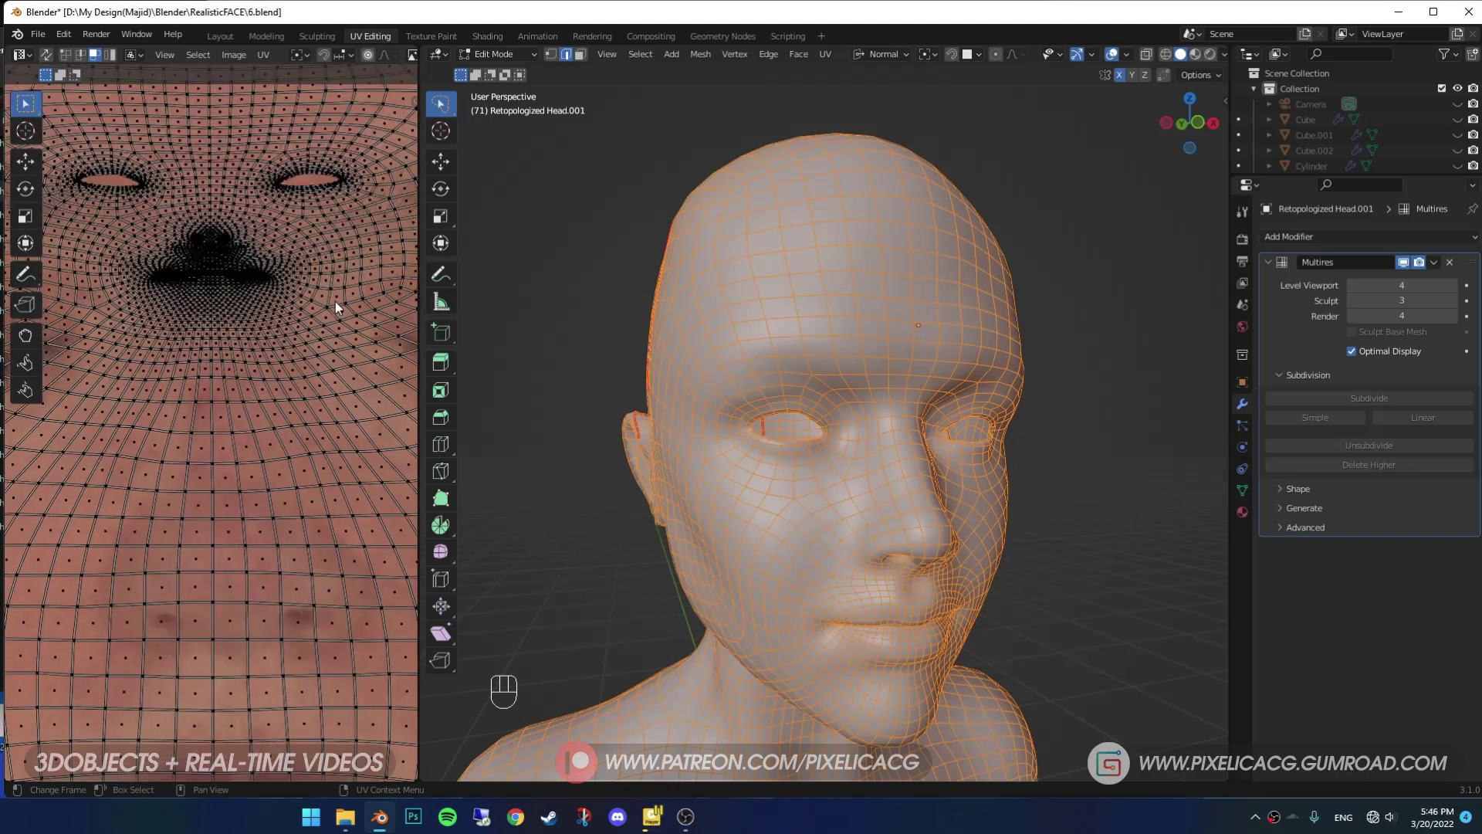
{"action": "scroll", "coordinate": [335, 301], "scroll_direction": "down", "scroll_amount": 5}
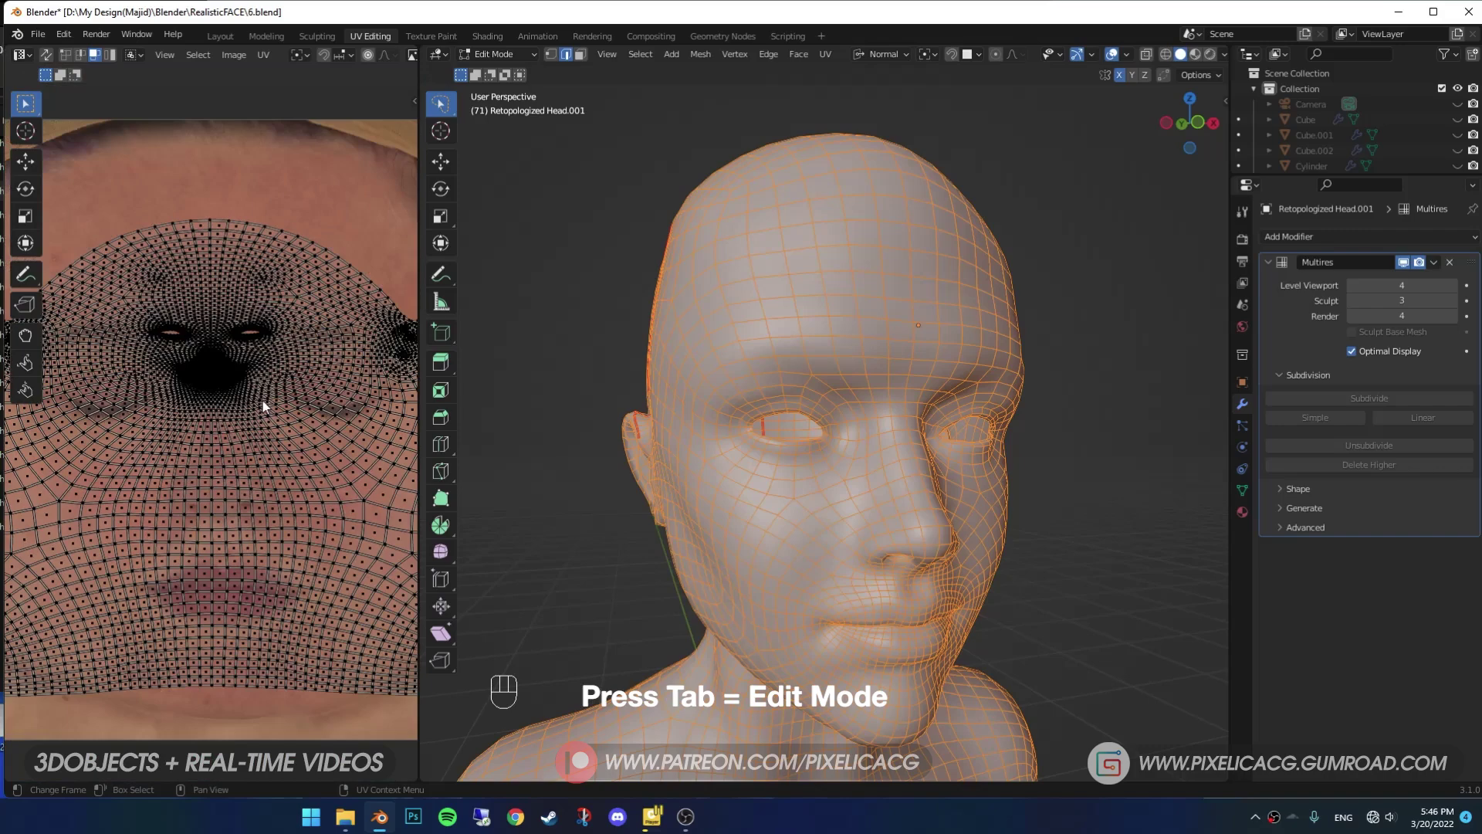
{"action": "key", "text": "a"}
{"action": "key", "text": "s"}
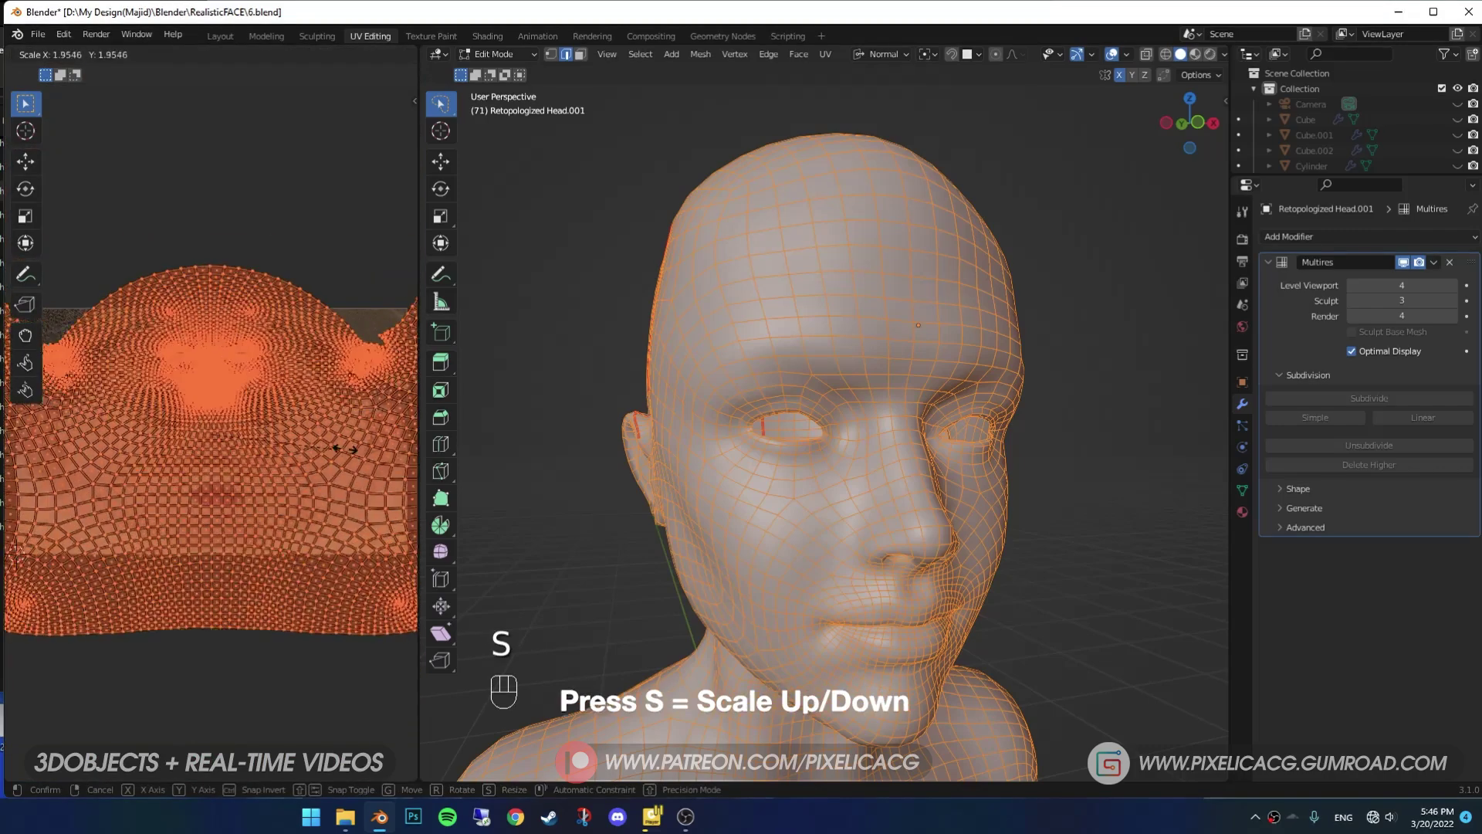
{"action": "left_click", "coordinate": [370, 463]}
{"action": "key", "text": "g"}
{"action": "left_click", "coordinate": [311, 523]}
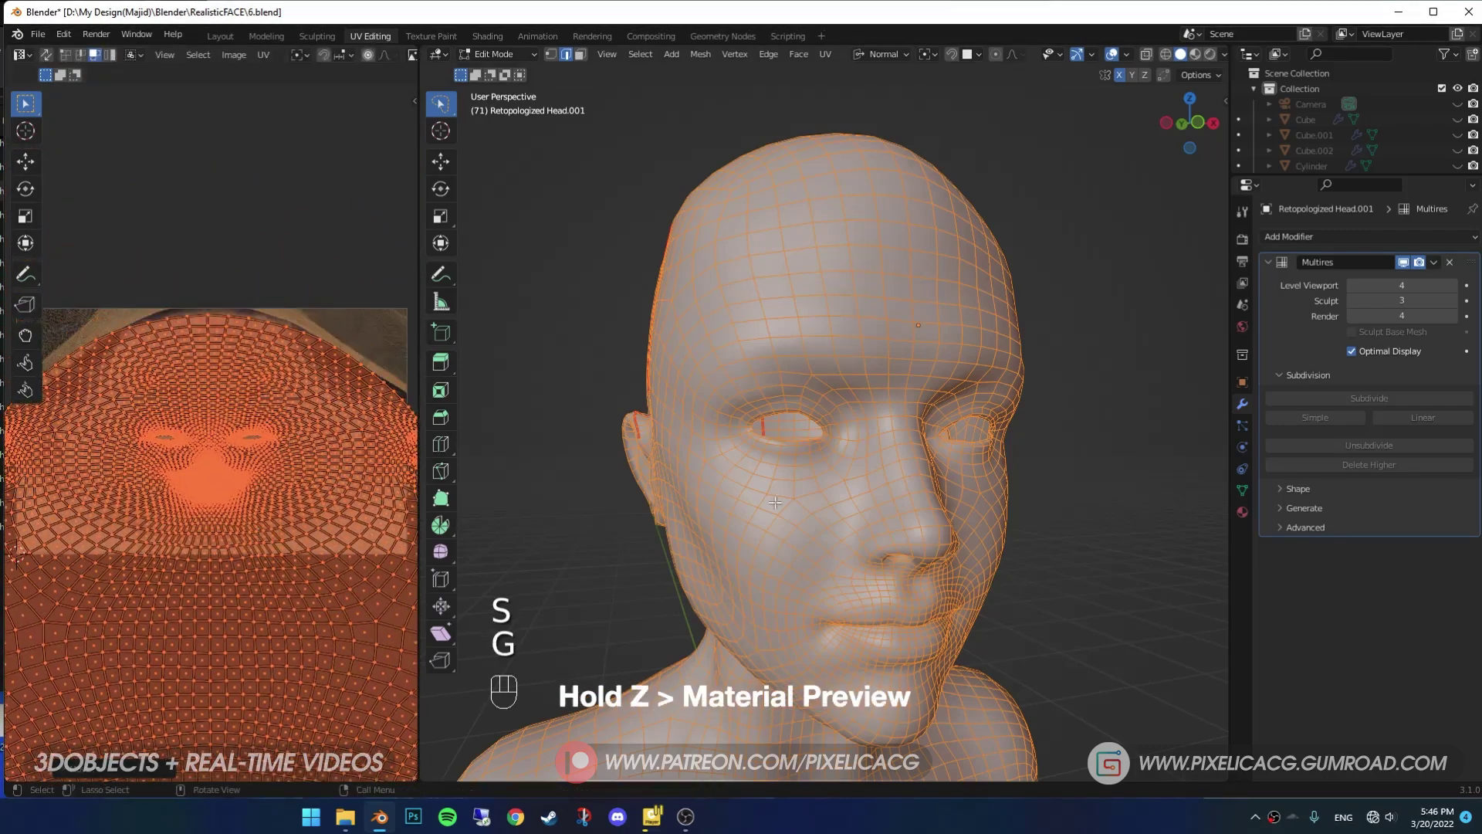
- In Material Preview, stretch the UVs vertically and shift them until the face lines up
{"action": "left_click", "coordinate": [793, 592]}
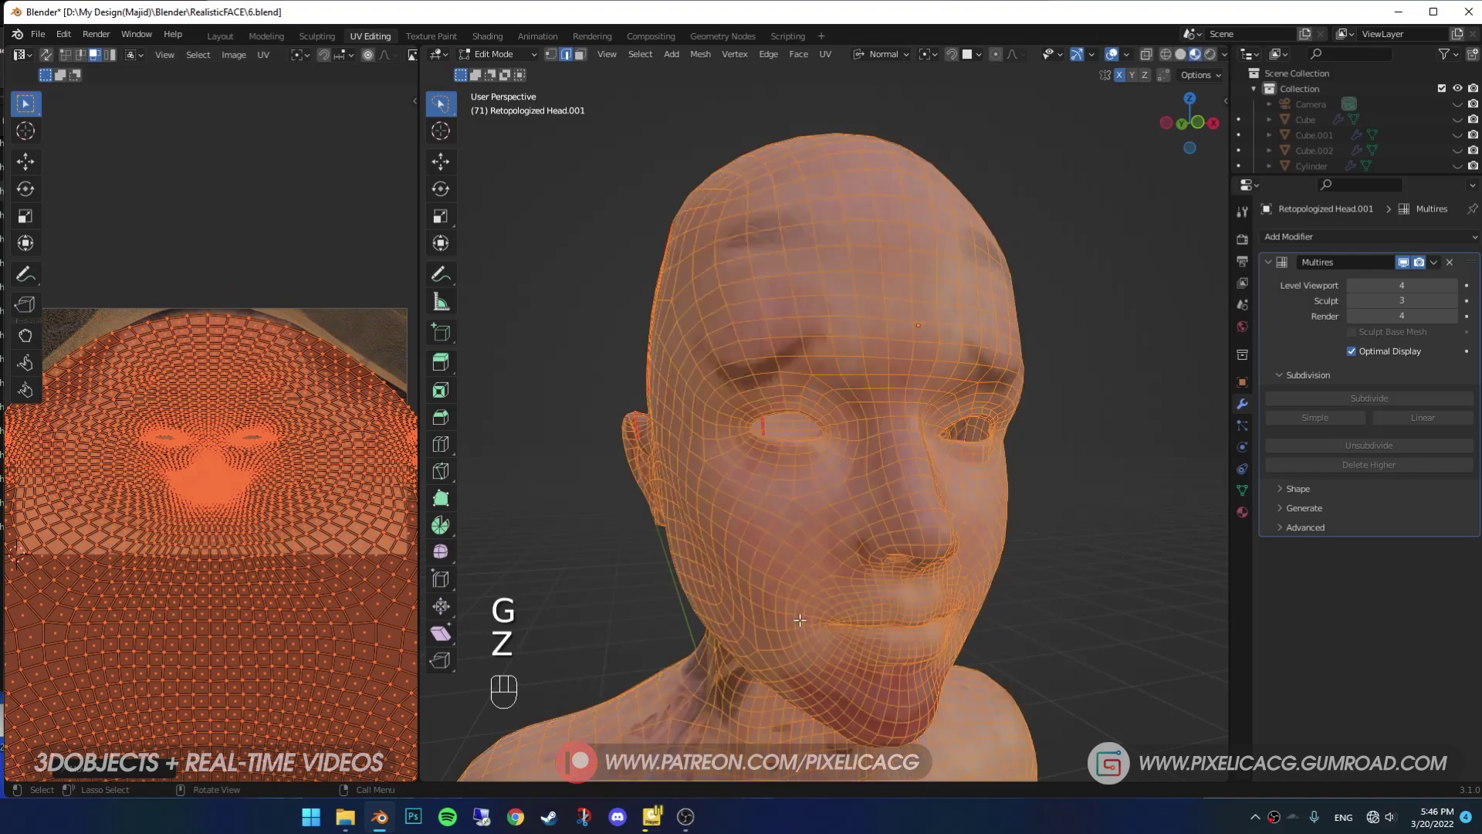
{"action": "key", "text": "g"}
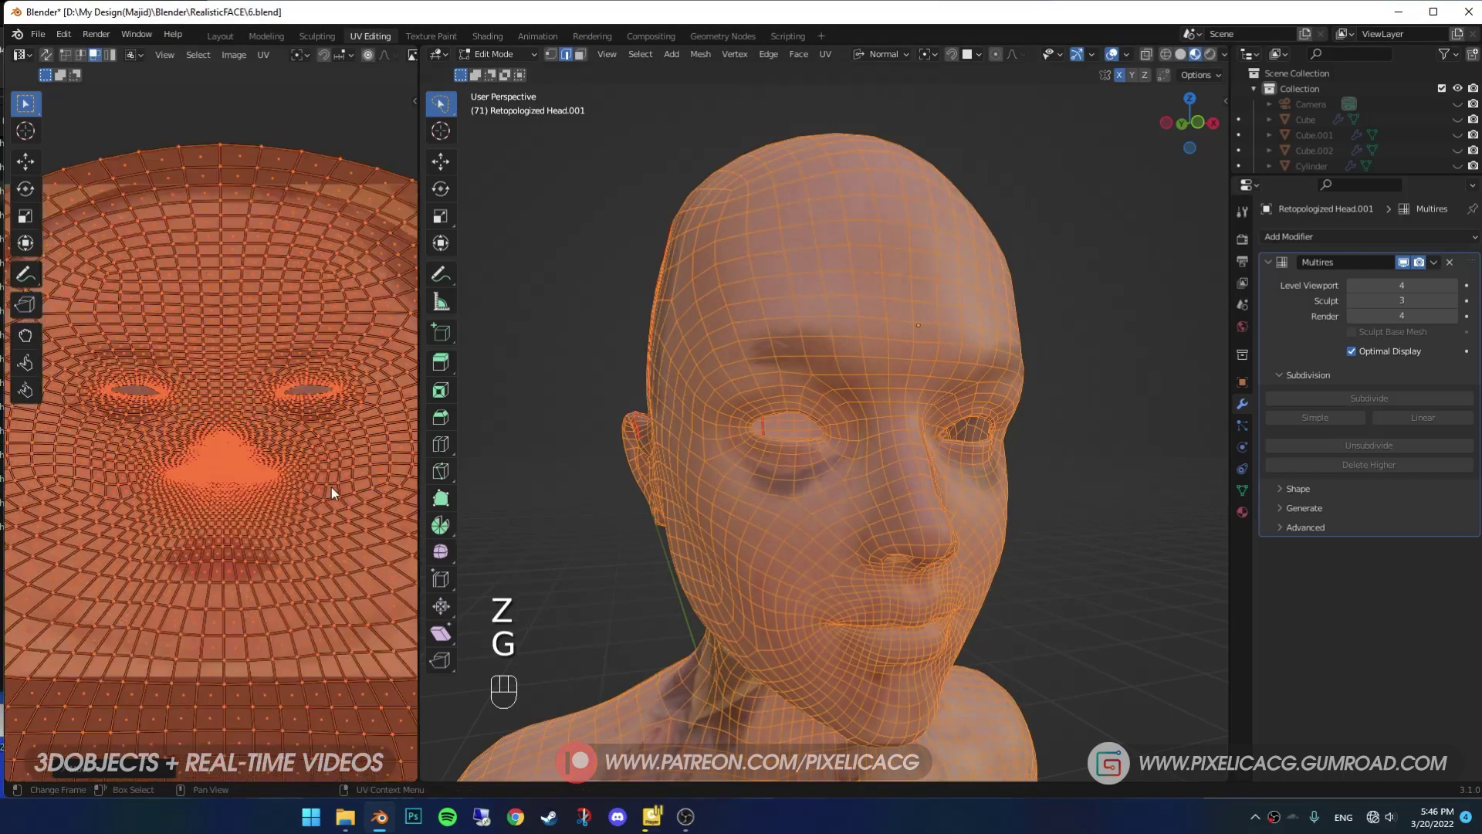
{"action": "key", "text": "s"}
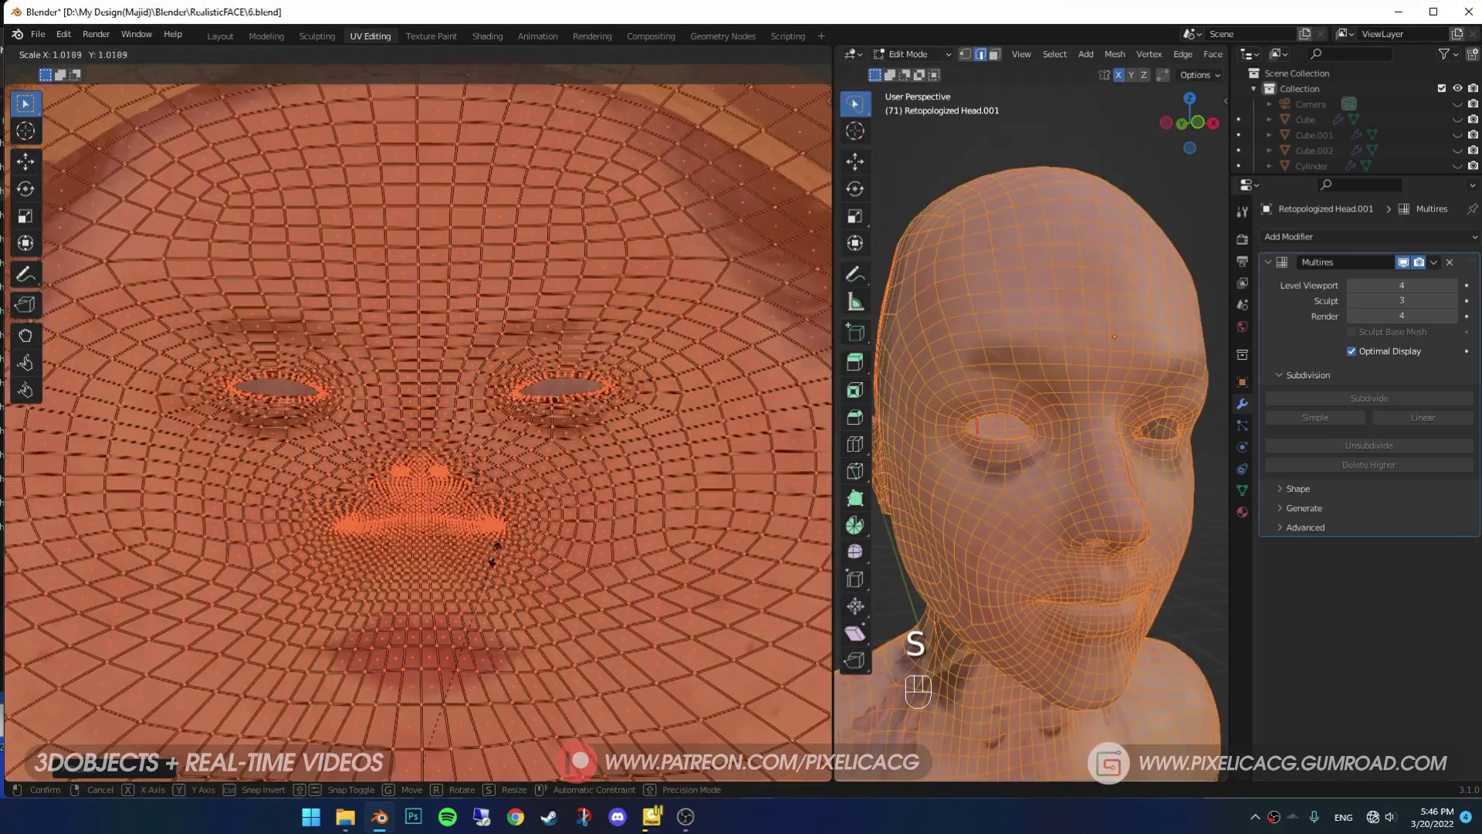
{"action": "key", "text": "y"}
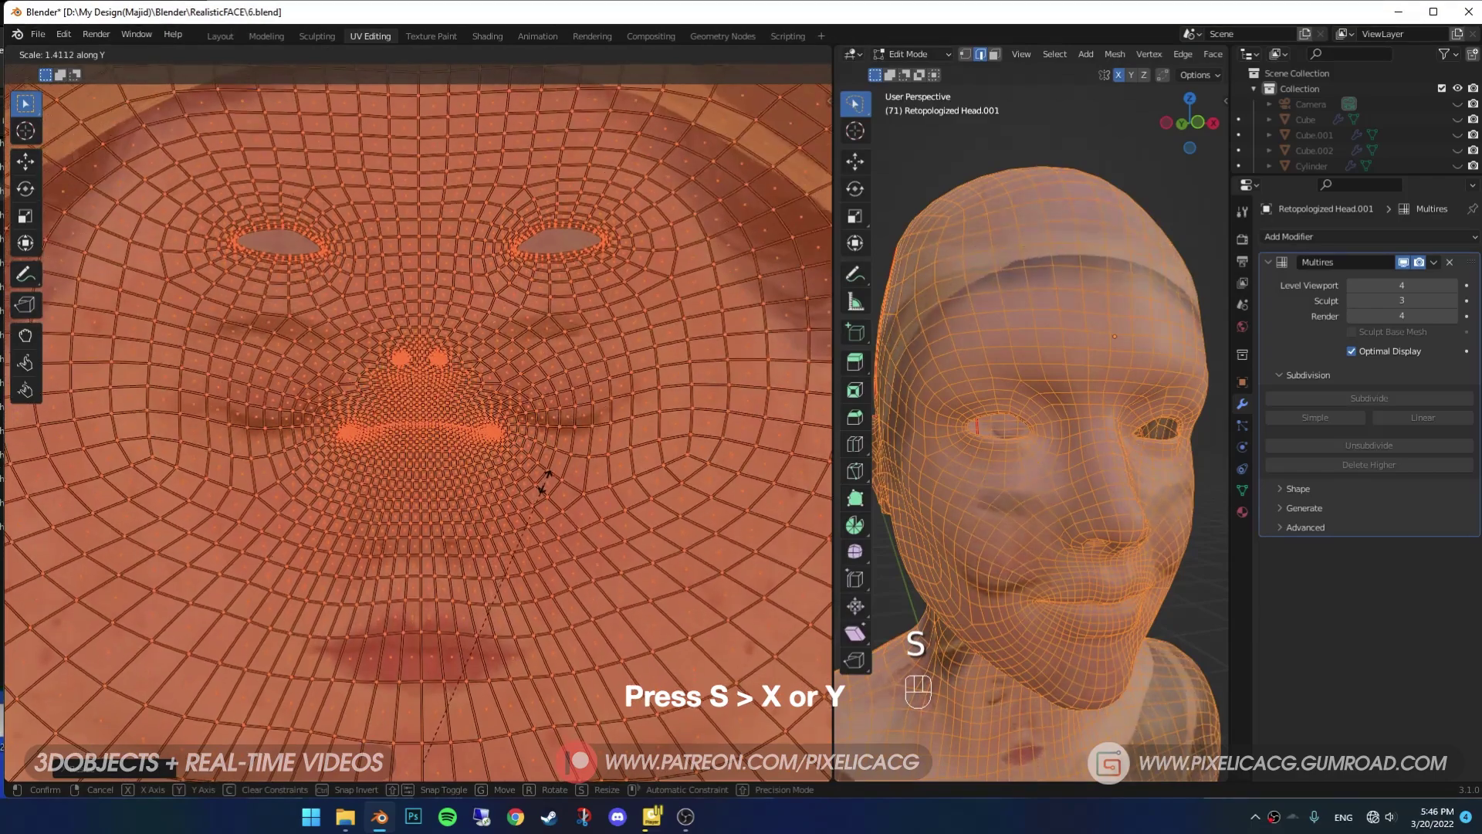
{"action": "key", "text": "s"}
{"action": "key", "text": "g"}
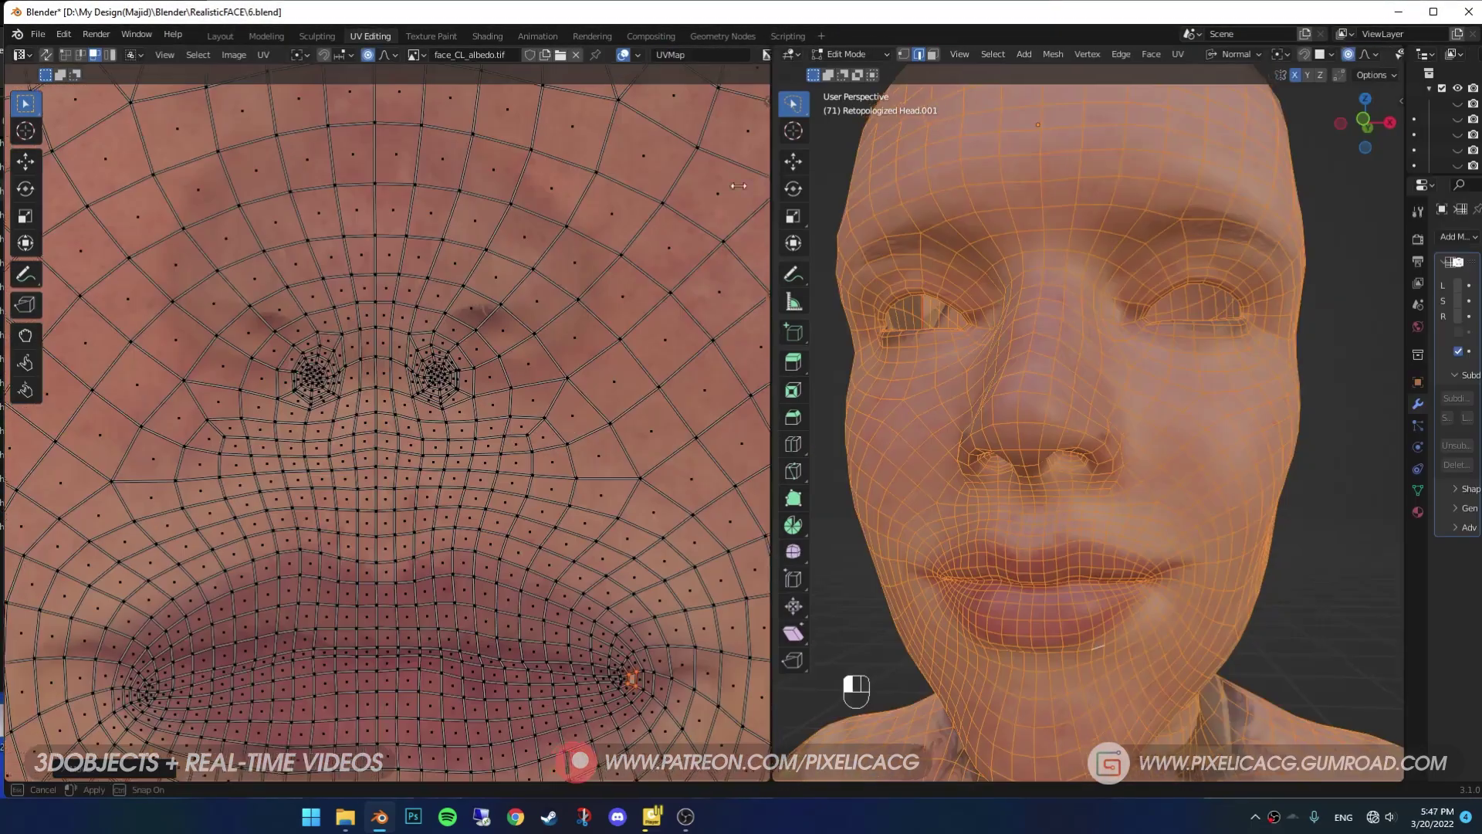
- Widen the 3D view and soft-move the UV vertex at the mouth corner
{"action": "left_click_drag", "start_coordinate": [772, 195], "coordinate": [613, 195]}
{"action": "left_click", "coordinate": [1307, 54]}
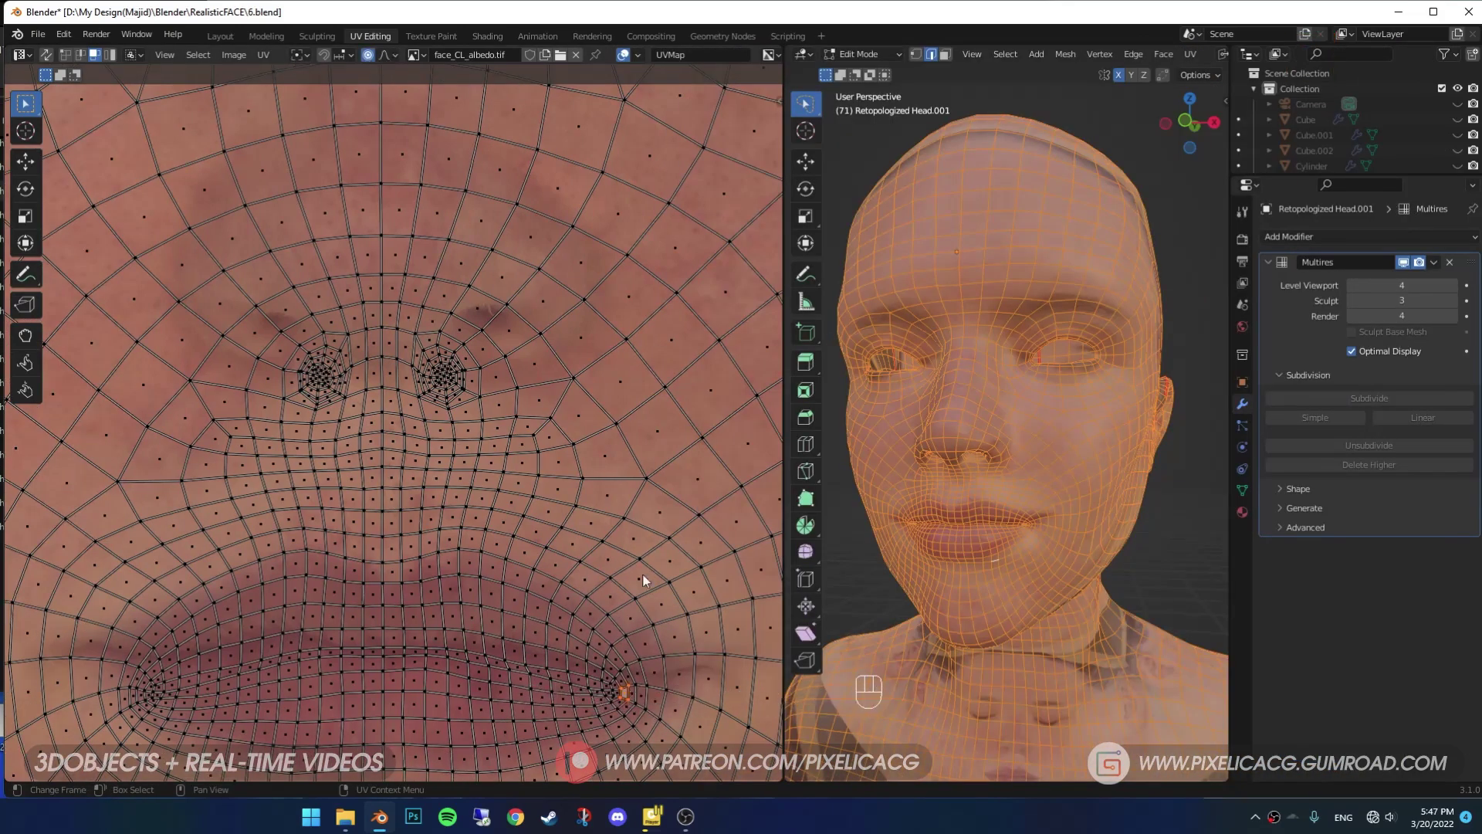
{"action": "key", "text": "g"}
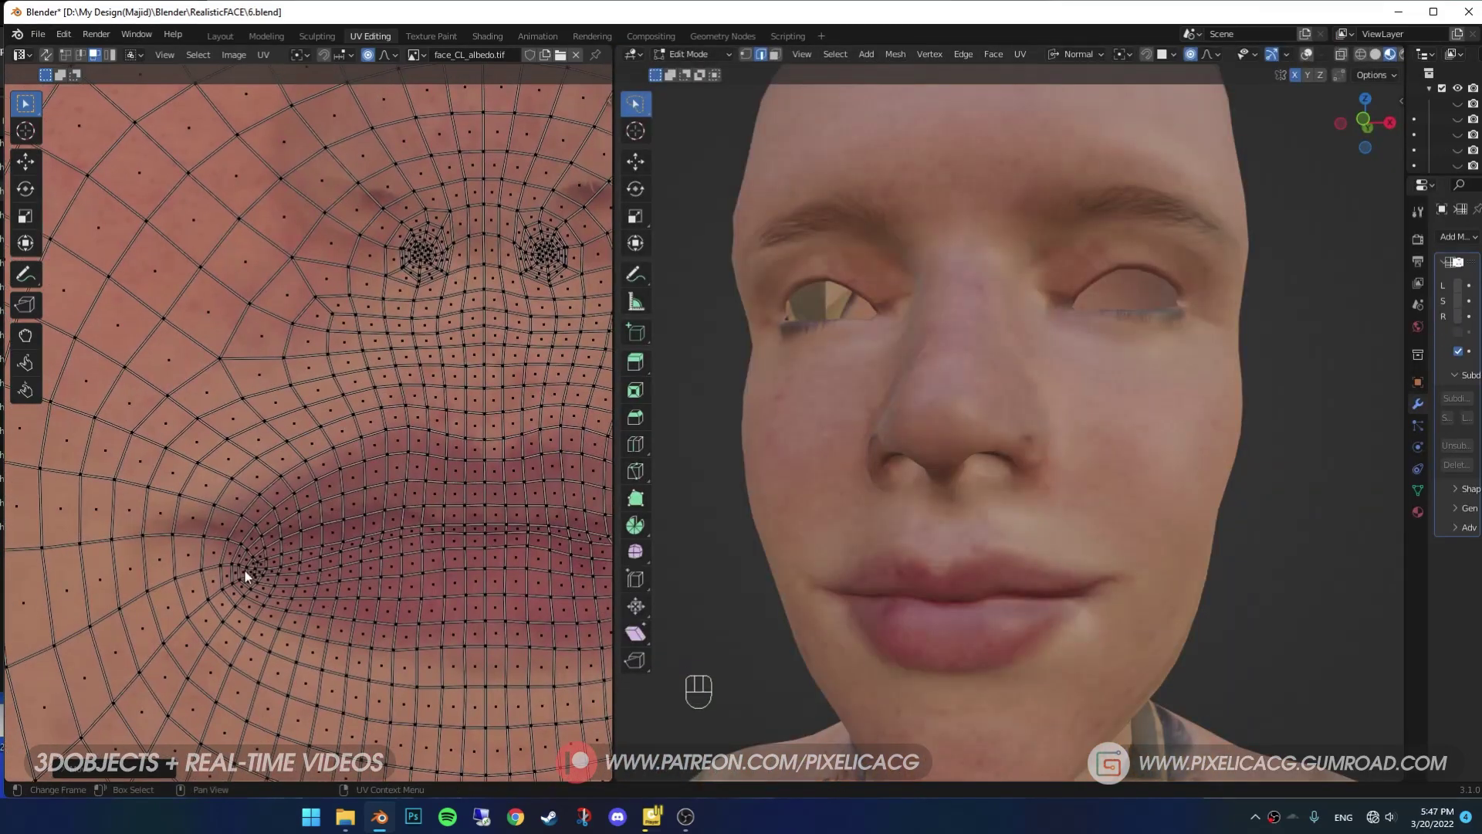
{"action": "left_click", "coordinate": [243, 571]}
{"action": "key", "text": "g"}
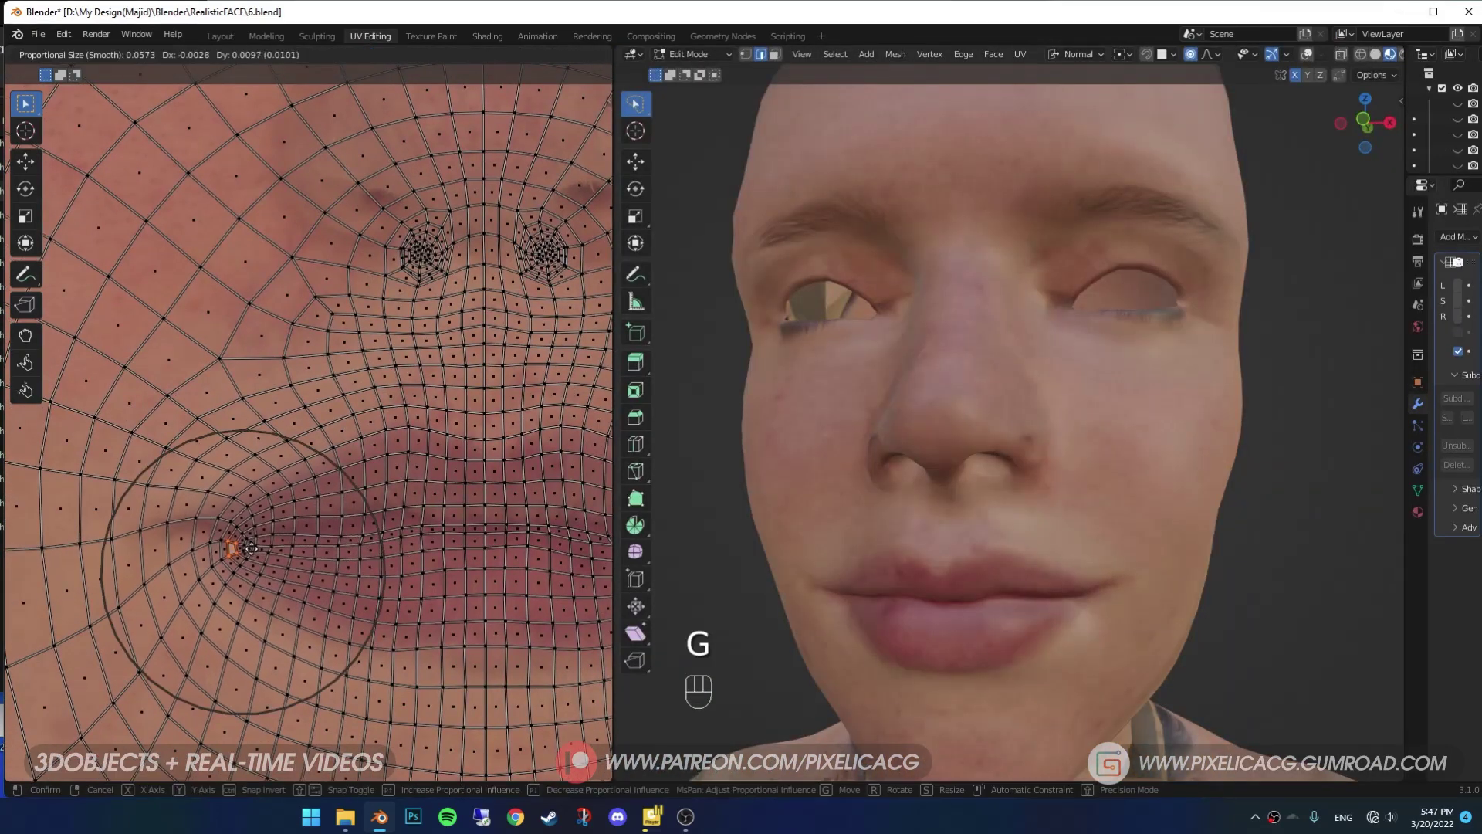
{"action": "middle_click_drag", "start_coordinate": [253, 544], "coordinate": [265, 557]}
{"action": "key", "text": "g"}
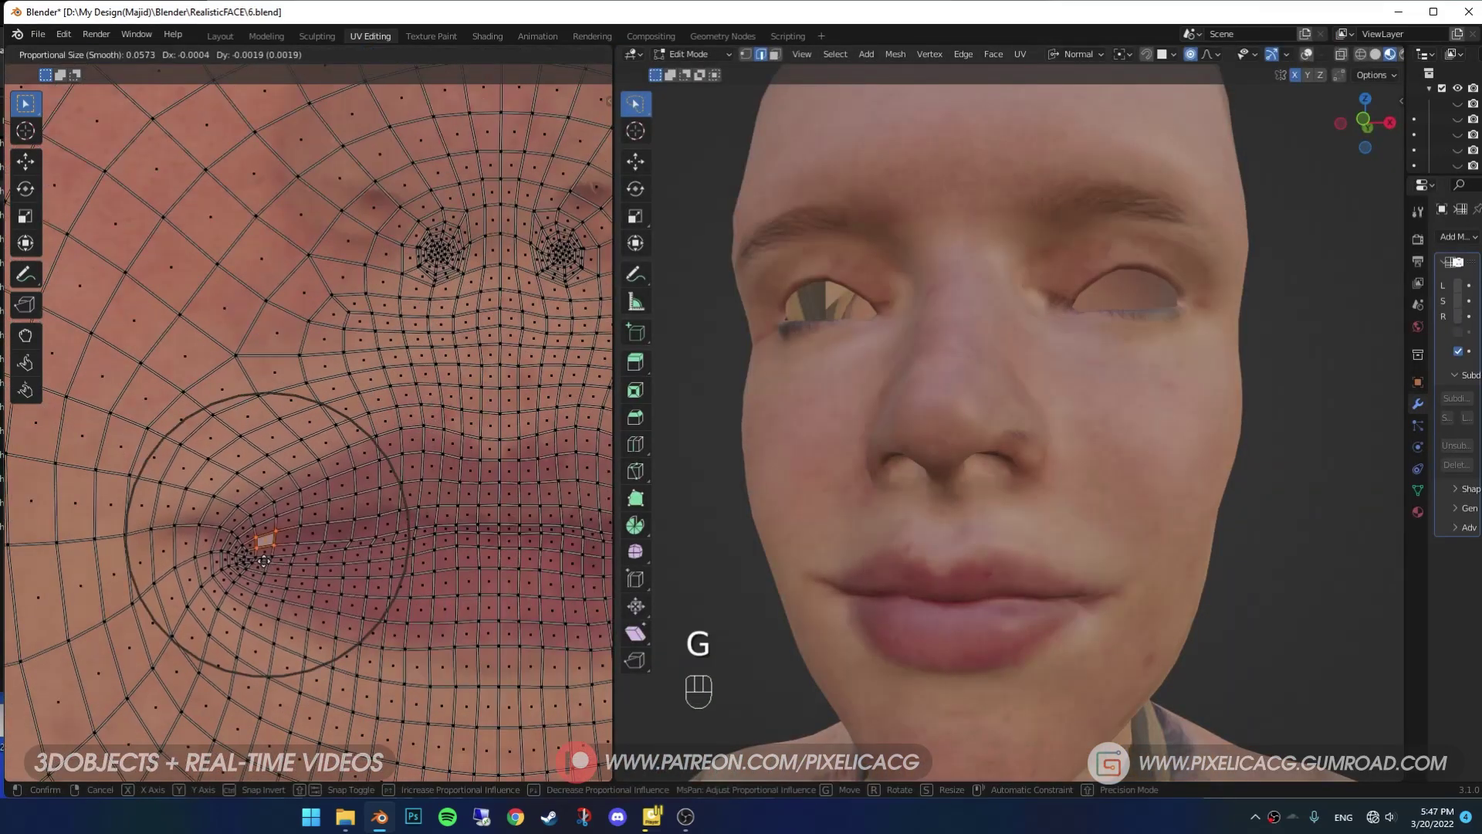
{"action": "left_click", "coordinate": [262, 547]}
- Adjust a neighbouring mouth-corner vertex, undoing a stray move
{"action": "left_click", "coordinate": [234, 550]}
{"action": "key", "text": "g"}
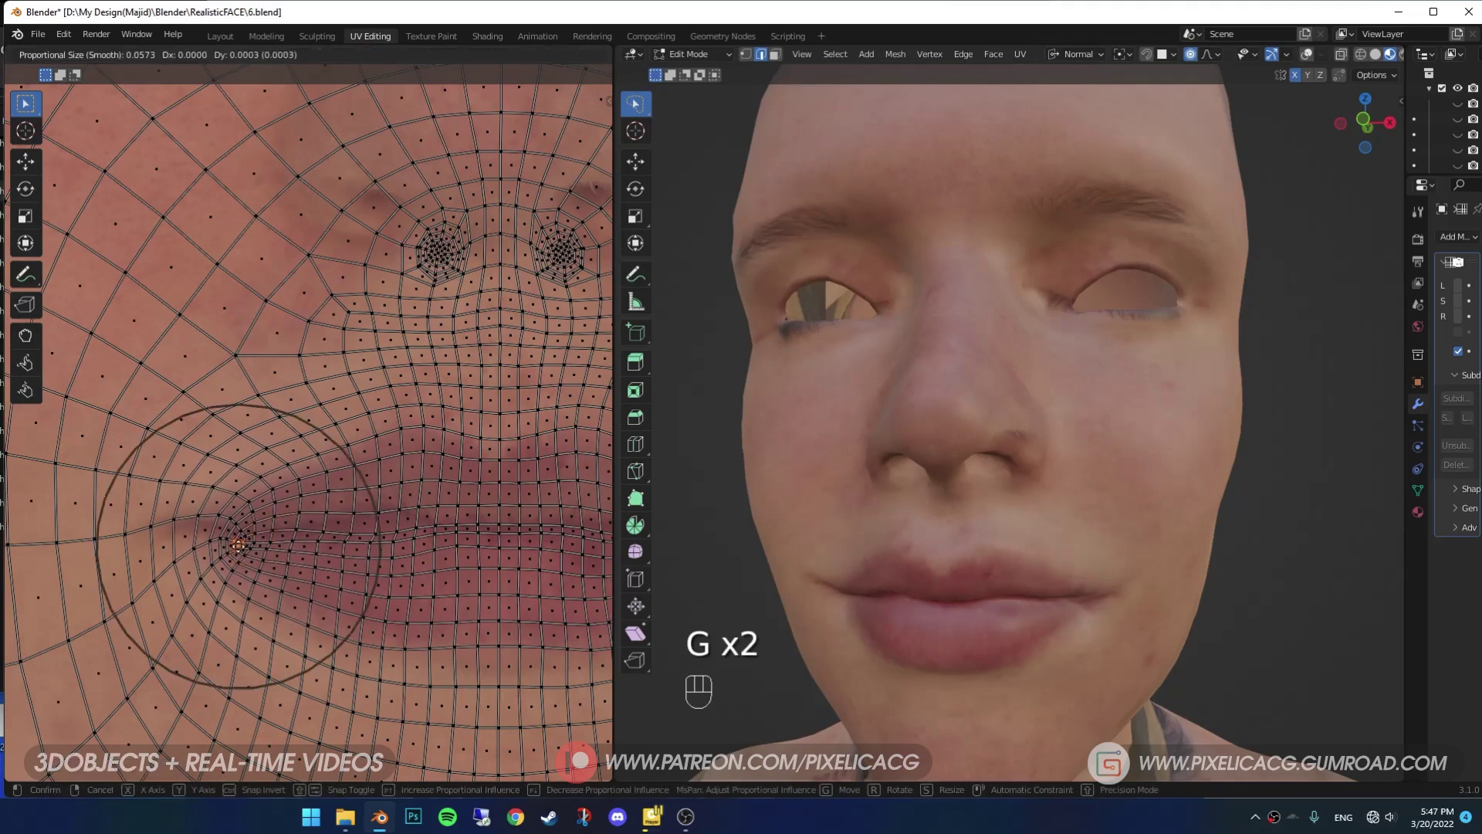
{"action": "left_click", "coordinate": [240, 549]}
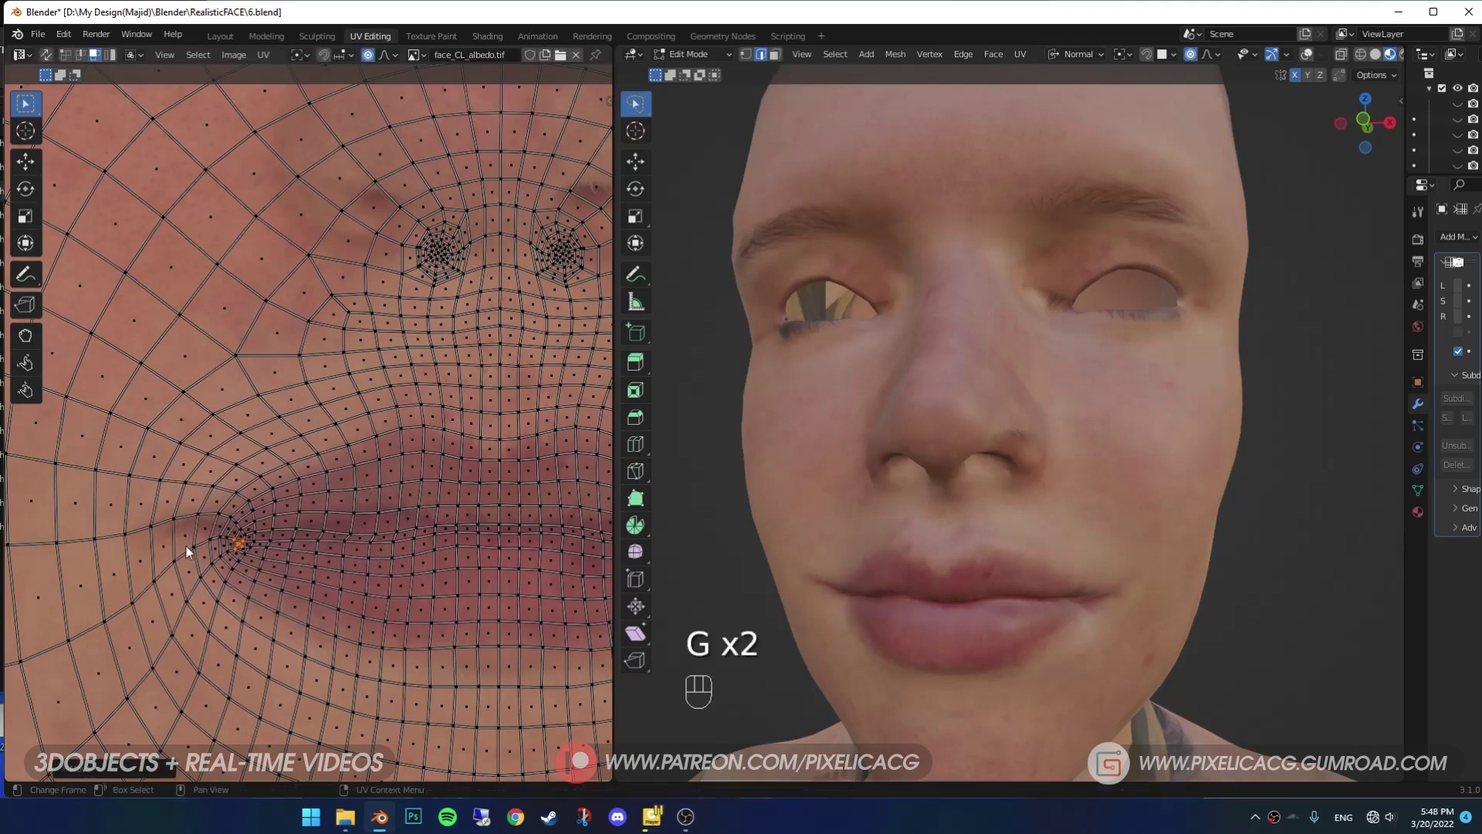
{"action": "key", "text": "g"}
{"action": "key", "text": "ctrl+z"}
- Shift the UV faces below the lower lip and above the lip corner
{"action": "key", "text": "g"}
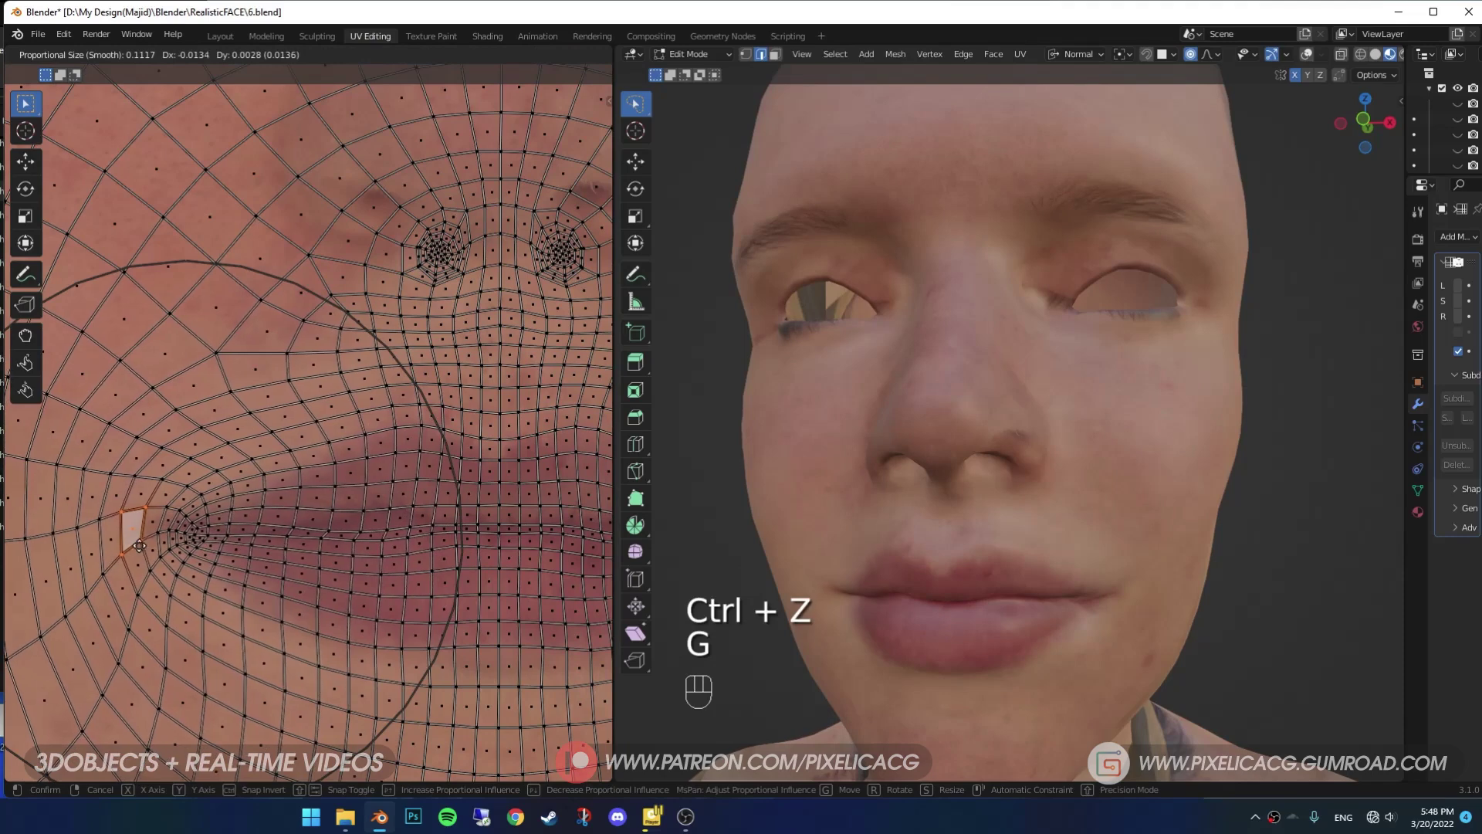
{"action": "left_click", "coordinate": [143, 544]}
{"action": "middle_click_drag", "start_coordinate": [473, 658], "coordinate": [264, 615], "text": "shift"}
{"action": "left_click", "coordinate": [264, 616]}
{"action": "key", "text": "g"}
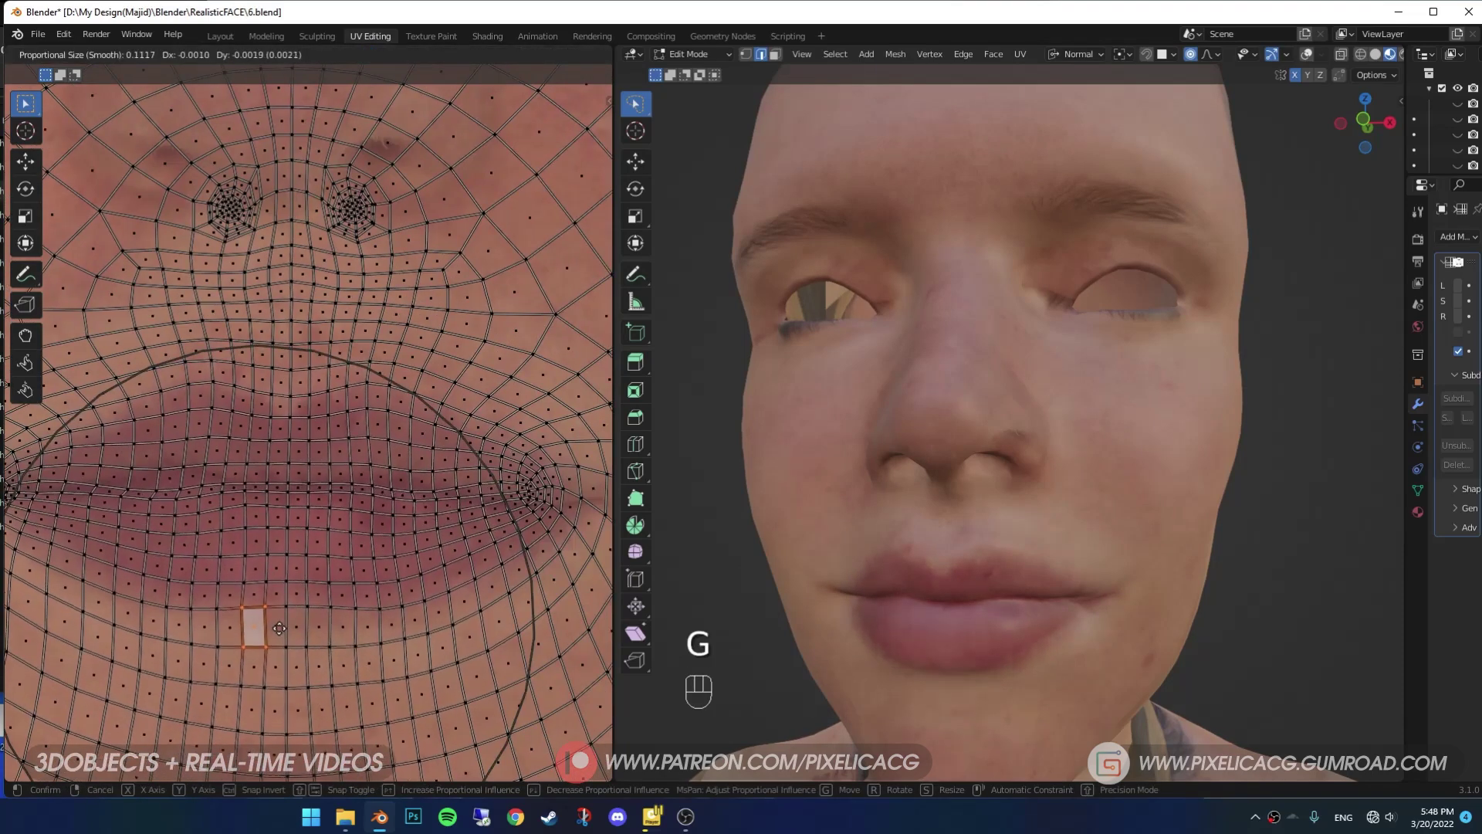
{"action": "left_click", "coordinate": [262, 625]}
{"action": "middle_click_drag", "start_coordinate": [349, 651], "coordinate": [232, 662], "text": "shift"}
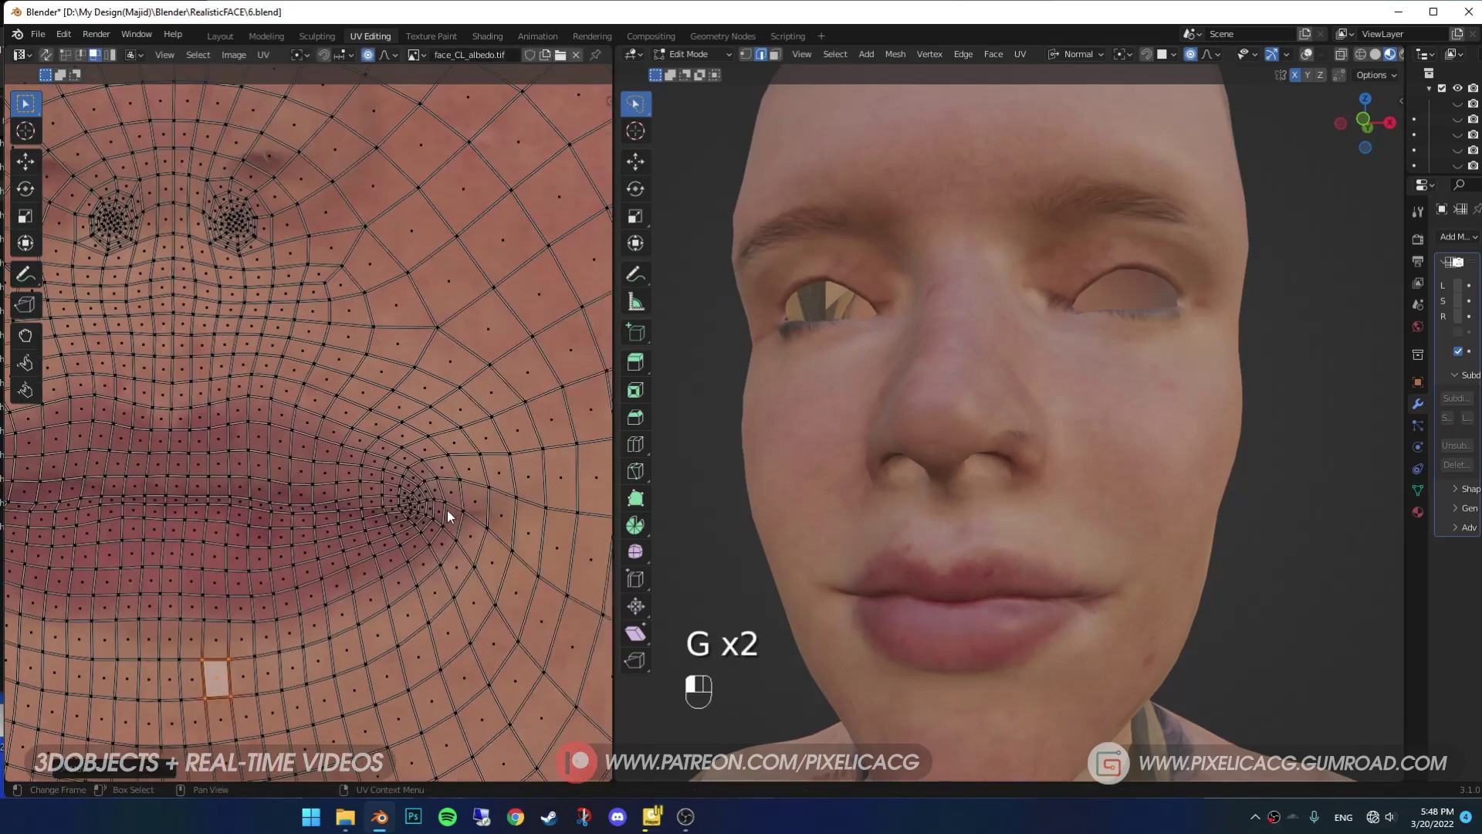
{"action": "left_click", "coordinate": [347, 457]}
{"action": "key", "text": "g"}
{"action": "left_click", "coordinate": [324, 398]}
- Move the UV faces left of the lip with soft falloff
{"action": "middle_click_drag", "start_coordinate": [324, 398], "coordinate": [426, 428], "text": "shift"}
{"action": "left_click", "coordinate": [265, 447]}
{"action": "key", "text": "g"}
{"action": "left_click", "coordinate": [265, 447]}
{"action": "middle_click_drag", "start_coordinate": [166, 463], "coordinate": [275, 463], "text": "shift"}
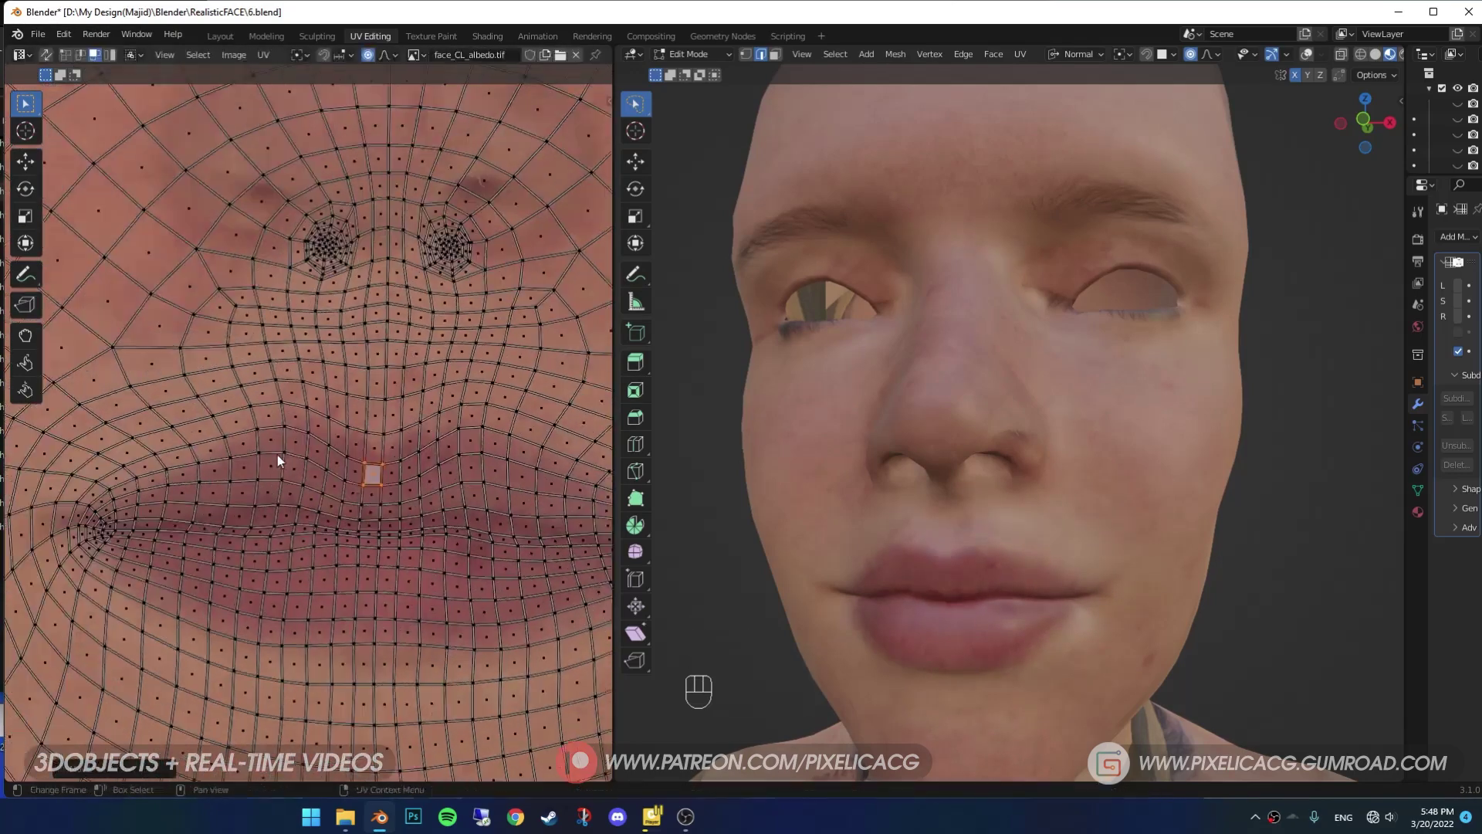
{"action": "left_click", "coordinate": [170, 485]}
{"action": "key", "text": "g"}
{"action": "left_click", "coordinate": [171, 485]}
{"action": "middle_click_drag", "start_coordinate": [1003, 386], "coordinate": [1157, 401]}
- Reposition the UV face near the nose, redoing the move once
{"action": "left_click", "coordinate": [363, 293]}
{"action": "key", "text": "g"}
{"action": "key", "text": "ctrl+z"}
{"action": "scroll", "coordinate": [311, 410], "scroll_direction": "up", "scroll_amount": 2}
{"action": "left_click", "coordinate": [510, 343]}
{"action": "key", "text": "g"}
{"action": "left_click", "coordinate": [510, 344]}
{"action": "middle_click_drag", "start_coordinate": [926, 386], "coordinate": [828, 467]}
- Check all UVs from a side view and redo the adjustment beside the nose
{"action": "key", "text": "a"}
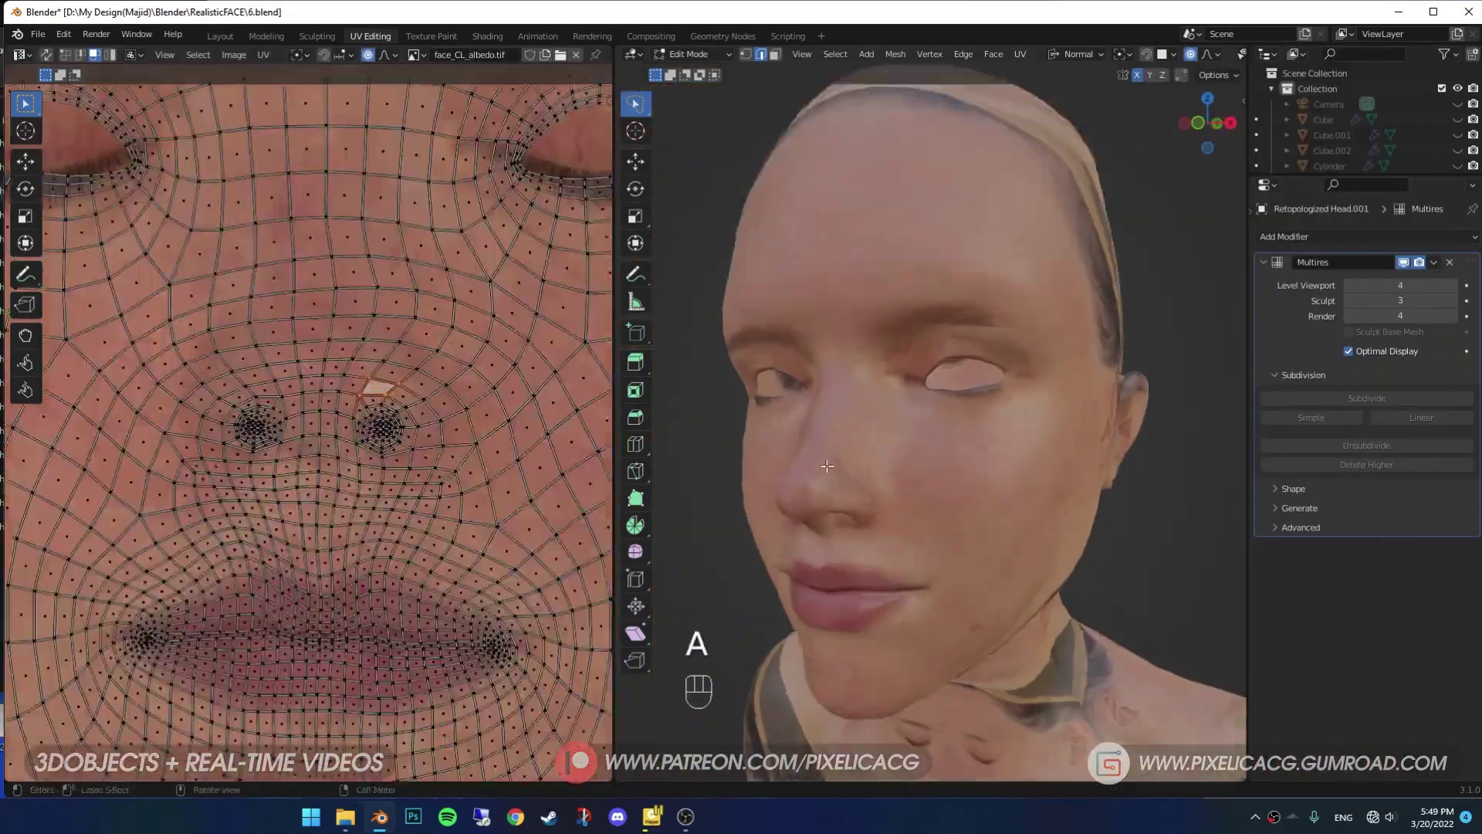
{"action": "middle_click_drag", "start_coordinate": [695, 478], "coordinate": [821, 496]}
{"action": "key", "text": "Tab"}
{"action": "key", "text": "Tab"}
{"action": "key", "text": "Tab"}
{"action": "scroll", "coordinate": [595, 489], "scroll_direction": "up", "scroll_amount": 2}
{"action": "key", "text": "g"}
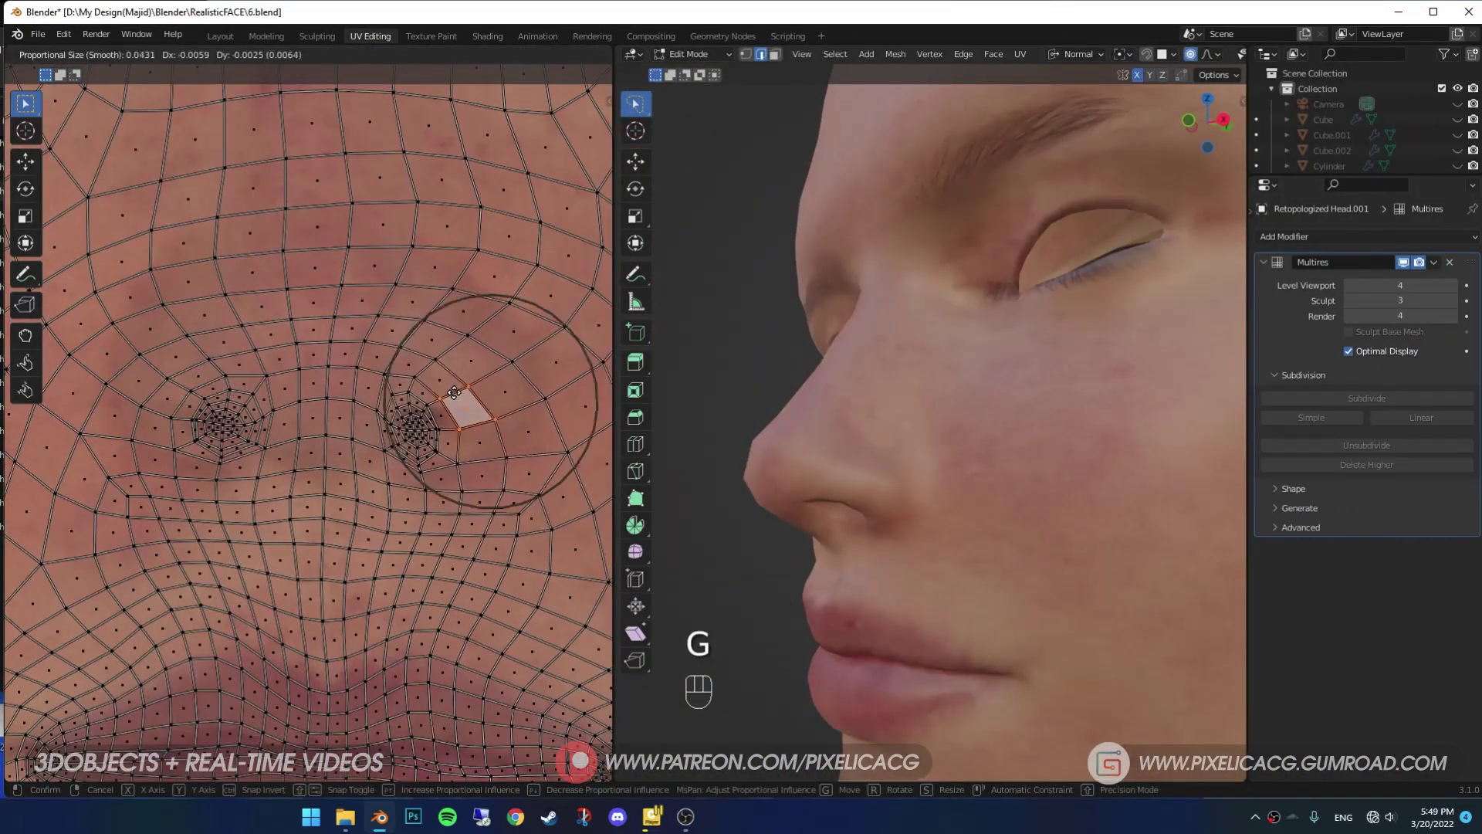
{"action": "scroll", "coordinate": [447, 421], "scroll_direction": "up", "scroll_amount": 2}
{"action": "key", "text": "ctrl+z"}
{"action": "key", "text": "g"}
- Try several soft moves of a larger face near the eye
{"action": "key", "text": "g"}
{"action": "left_click", "coordinate": [440, 490]}
{"action": "key", "text": "g"}
{"action": "key", "text": "ctrl+z"}
{"action": "key", "text": "g"}
{"action": "scroll", "coordinate": [406, 410], "scroll_direction": "down", "scroll_amount": 3}
{"action": "key", "text": "g"}
{"action": "key", "text": "g"}
{"action": "key", "text": "g"}
{"action": "key", "text": "g"}
{"action": "key", "text": "g"}
{"action": "key", "text": "g"}
{"action": "key", "text": "g"}
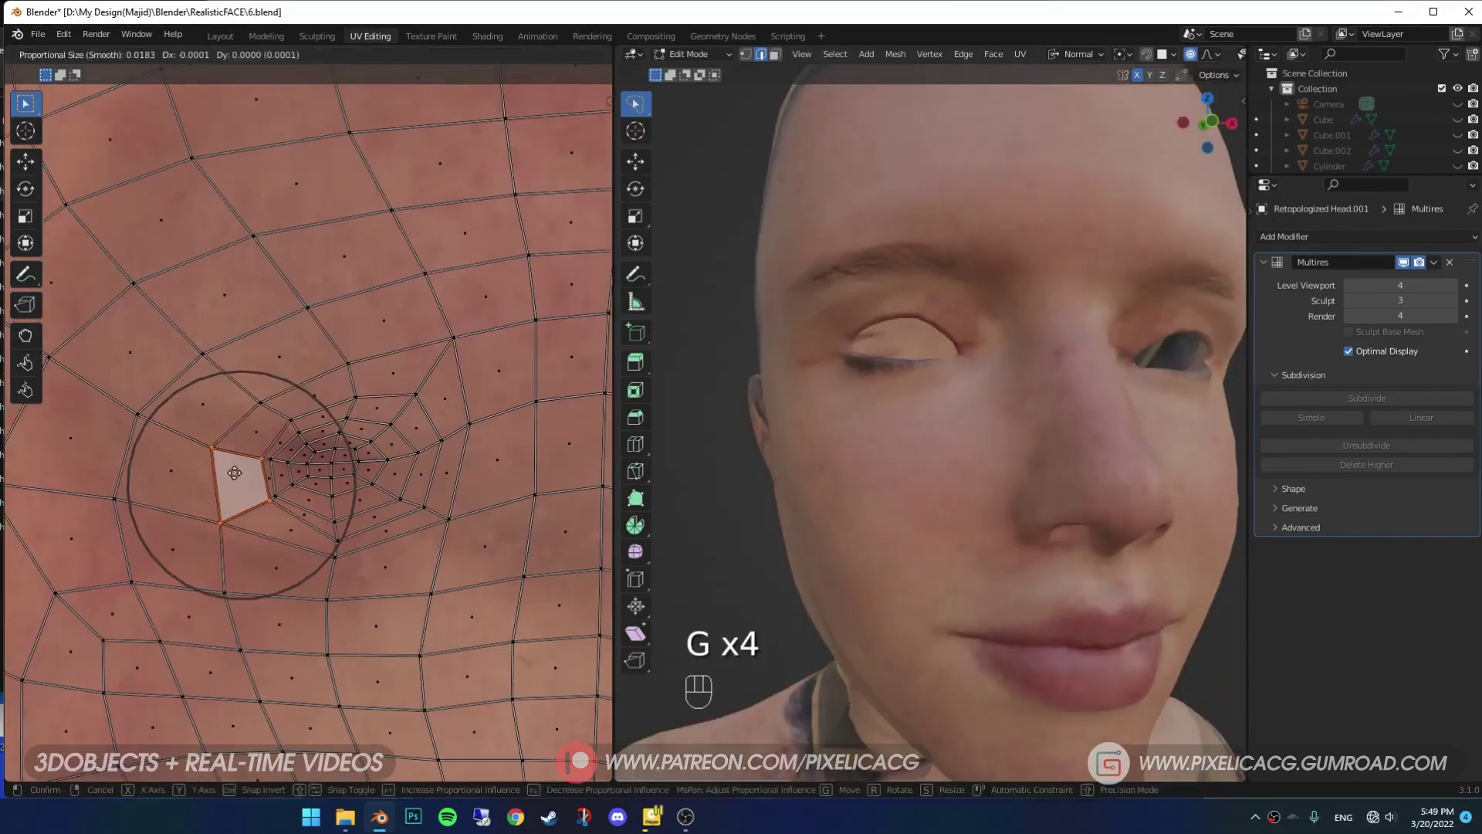
{"action": "scroll", "coordinate": [164, 419], "scroll_direction": "down", "scroll_amount": 2}
- Keep refining the eye-area face, undoing unsatisfying moves
{"action": "key", "text": "g"}
{"action": "key", "text": "ctrl+z"}
{"action": "scroll", "coordinate": [157, 394], "scroll_direction": "down", "scroll_amount": 2}
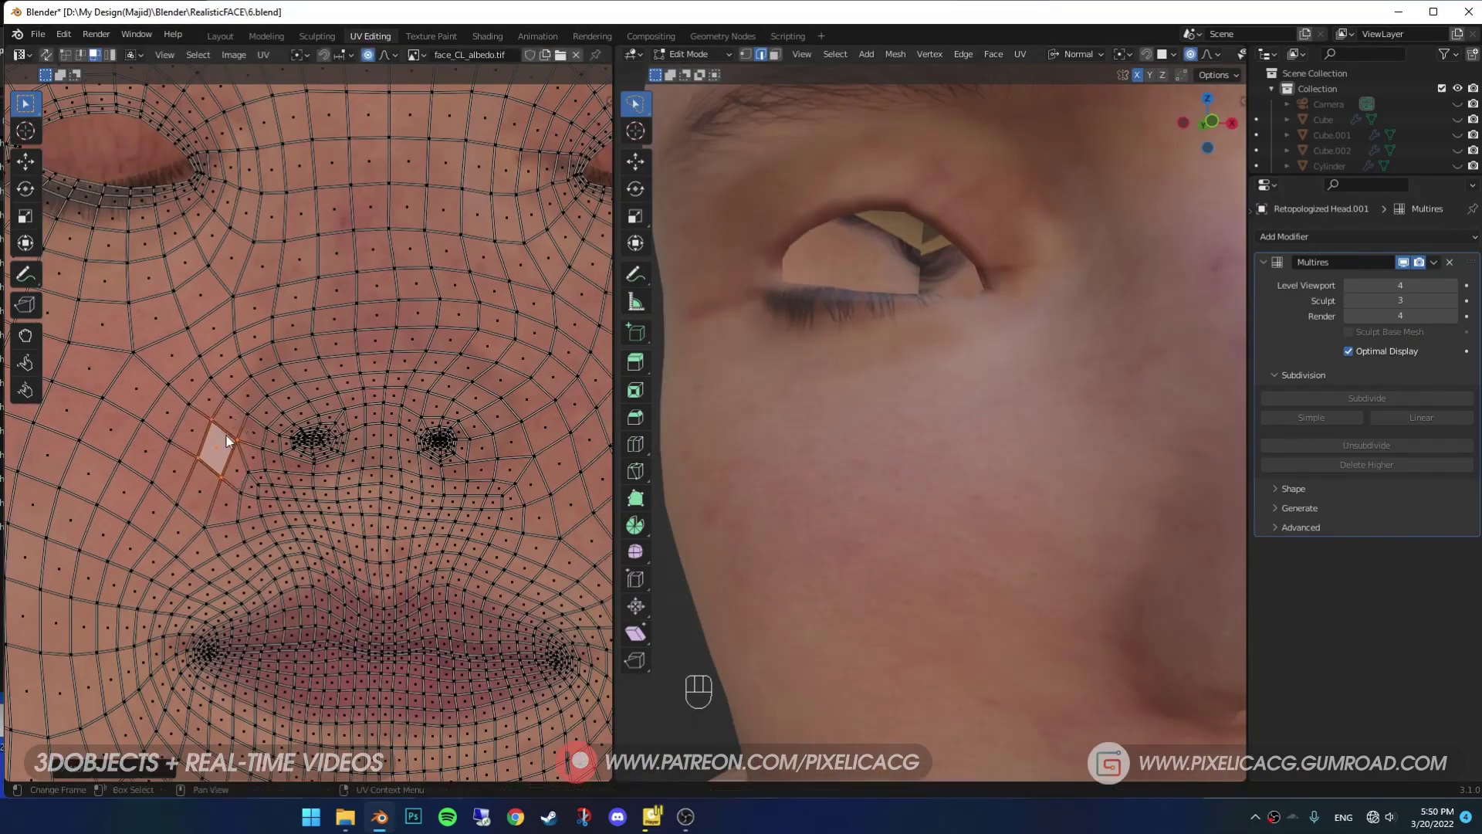
{"action": "scroll", "coordinate": [217, 399], "scroll_direction": "up", "scroll_amount": 3}
{"action": "key", "text": "g"}
{"action": "key", "text": "ctrl+z"}
{"action": "key", "text": "g"}
{"action": "key", "text": "g"}
{"action": "scroll", "coordinate": [165, 331], "scroll_direction": "down", "scroll_amount": 3}
{"action": "scroll", "coordinate": [291, 430], "scroll_direction": "up", "scroll_amount": 3}
{"action": "key", "text": "g"}
{"action": "key", "text": "g"}
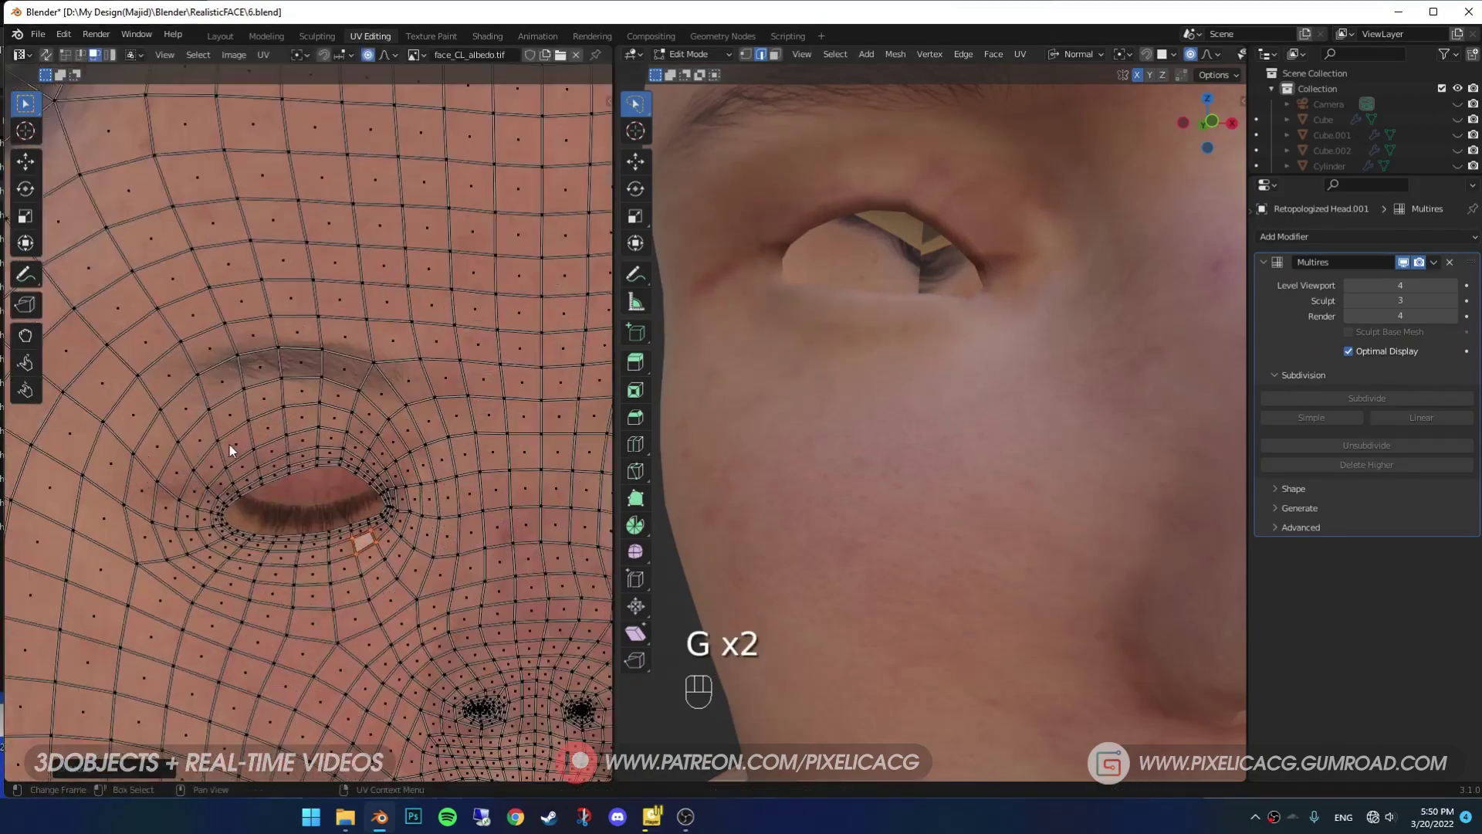
- Move the lower eyelid UV vertex, cancelling and restarting the move
{"action": "left_click", "coordinate": [396, 486]}
{"action": "scroll", "coordinate": [496, 473], "scroll_direction": "down", "scroll_amount": 3}
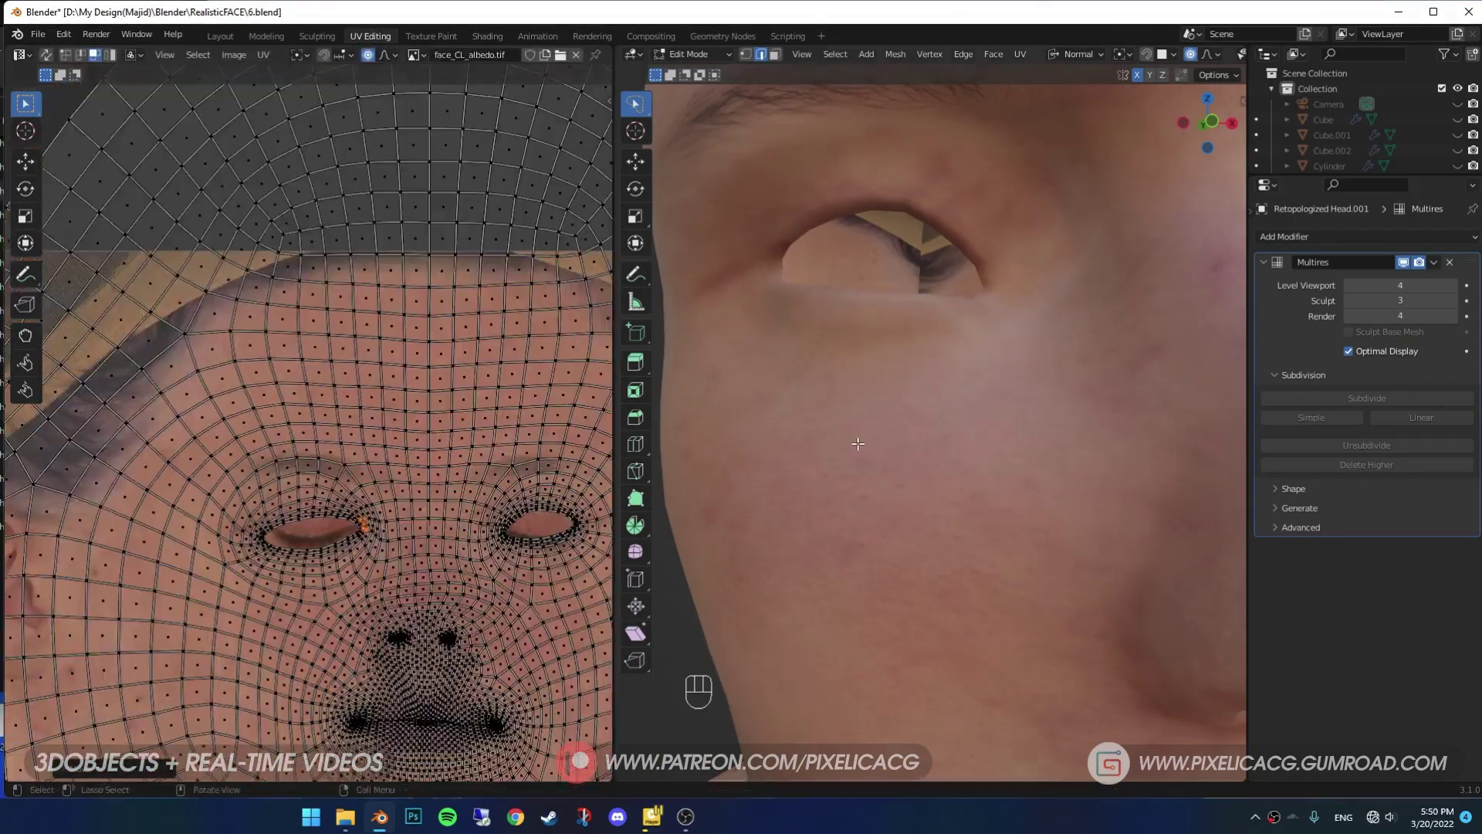
{"action": "scroll", "coordinate": [193, 571], "scroll_direction": "up", "scroll_amount": 3}
{"action": "key", "text": "g"}
{"action": "scroll", "coordinate": [177, 625], "scroll_direction": "up", "scroll_amount": 2}
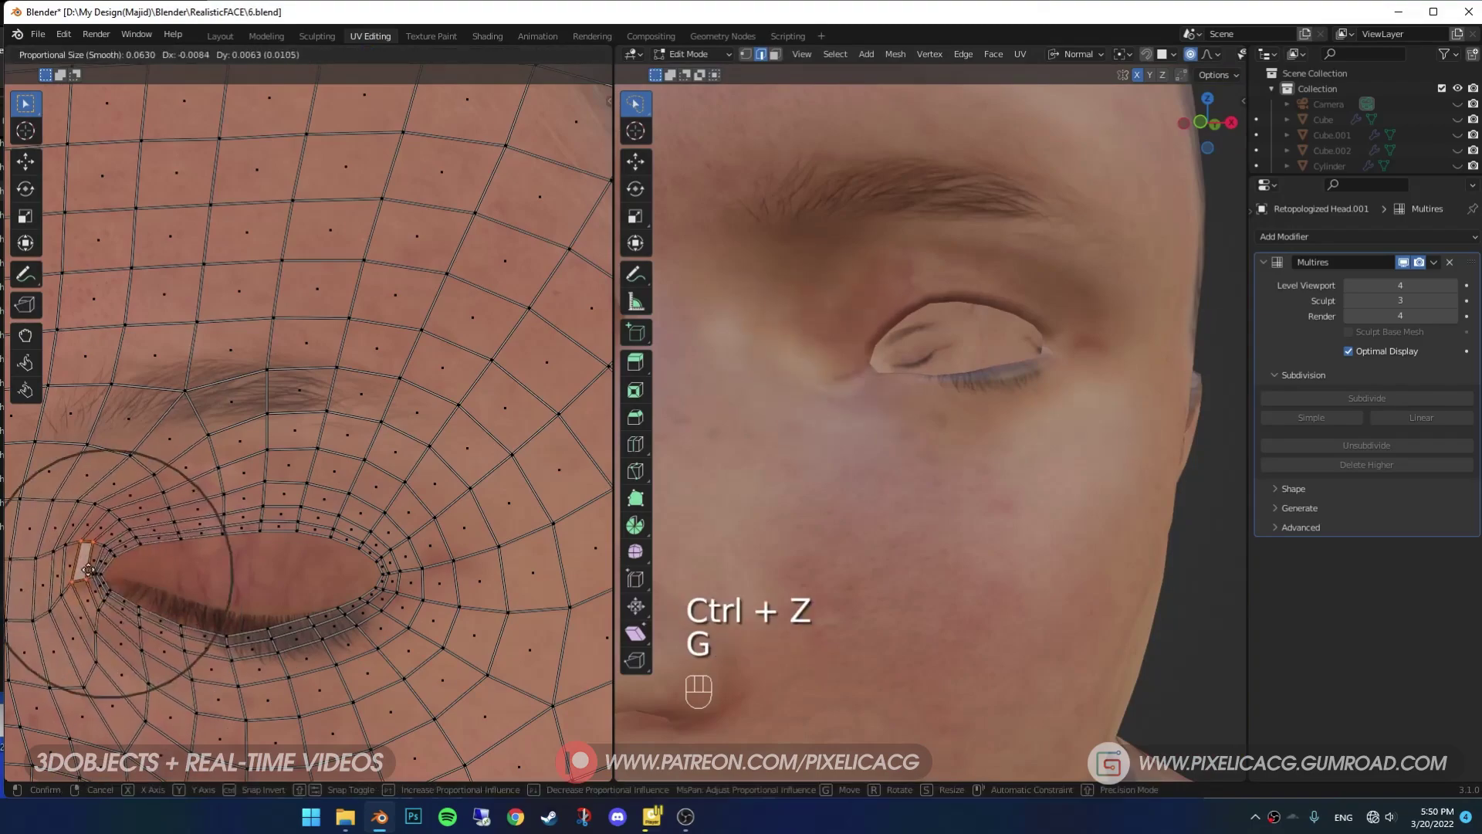
{"action": "scroll", "coordinate": [371, 540], "scroll_direction": "down", "scroll_amount": 3}
{"action": "key", "text": "g"}
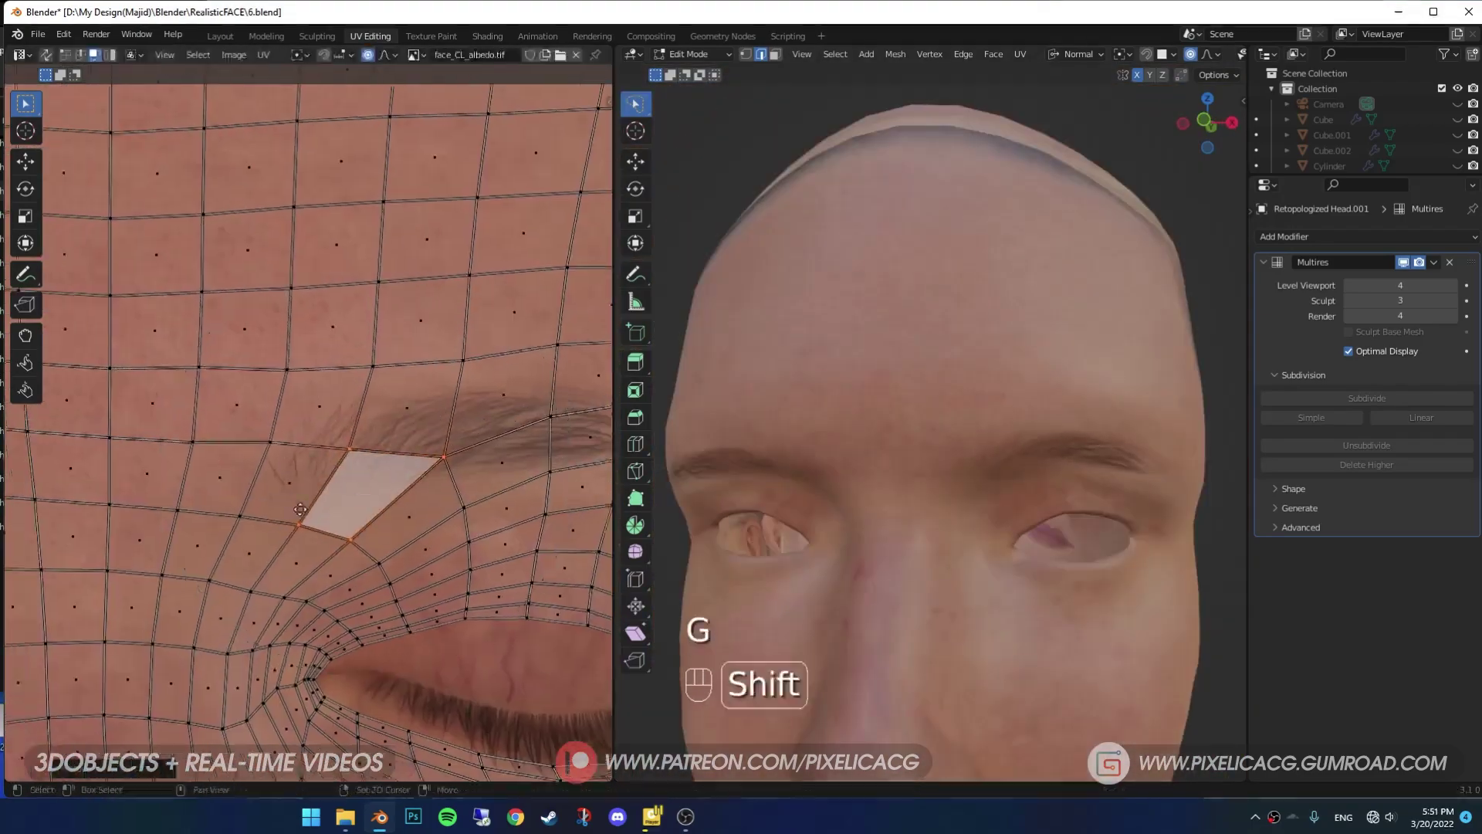
{"action": "key", "text": "g"}
{"action": "key", "text": "Escape"}
- Adjust the face by the nostril and preview the texture in Object Mode
{"action": "key", "text": "g"}
{"action": "scroll", "coordinate": [370, 602], "scroll_direction": "up", "scroll_amount": 3}
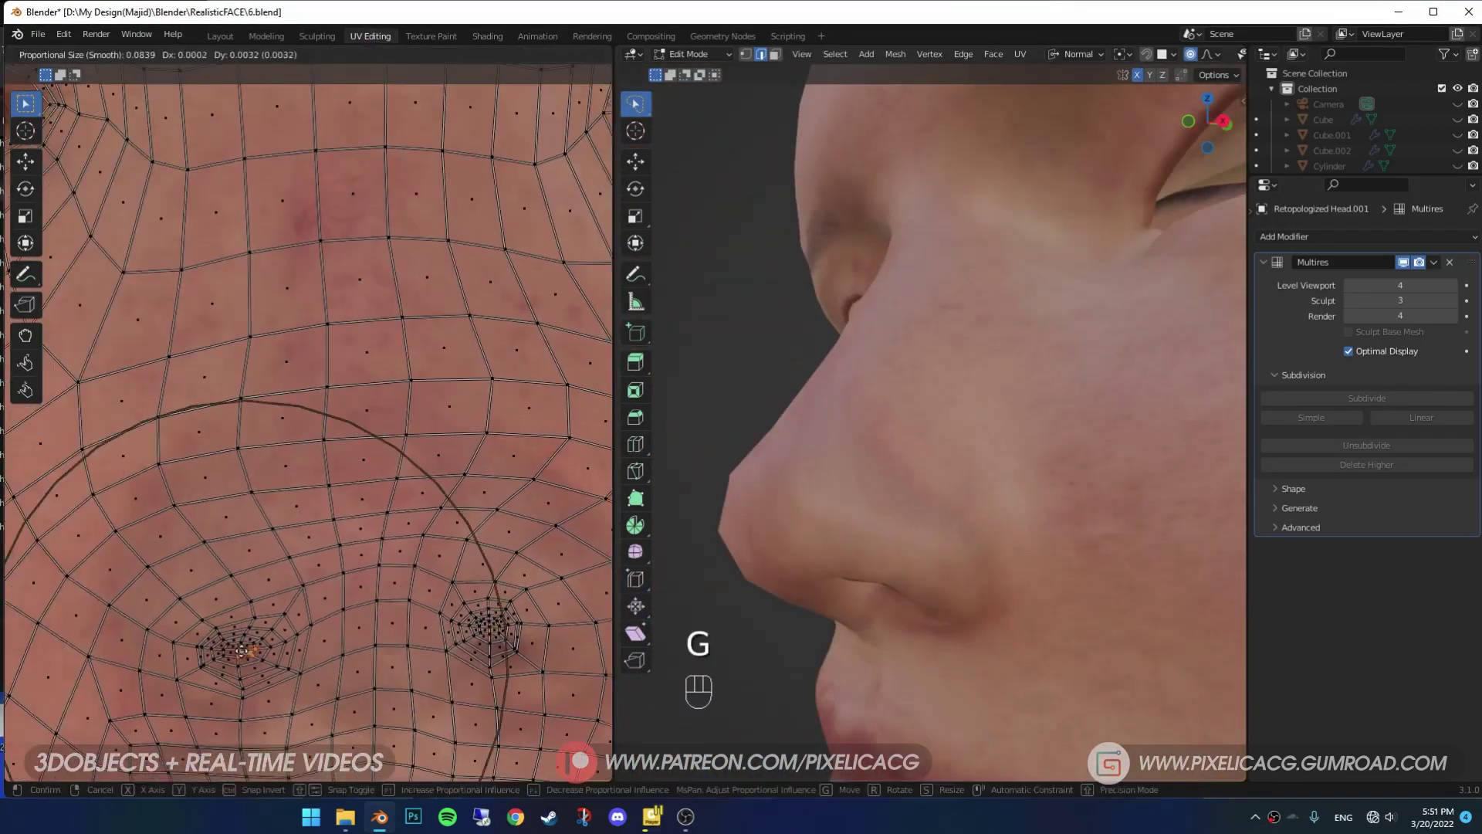
{"action": "key", "text": "ctrl+z"}
{"action": "key", "text": "g"}
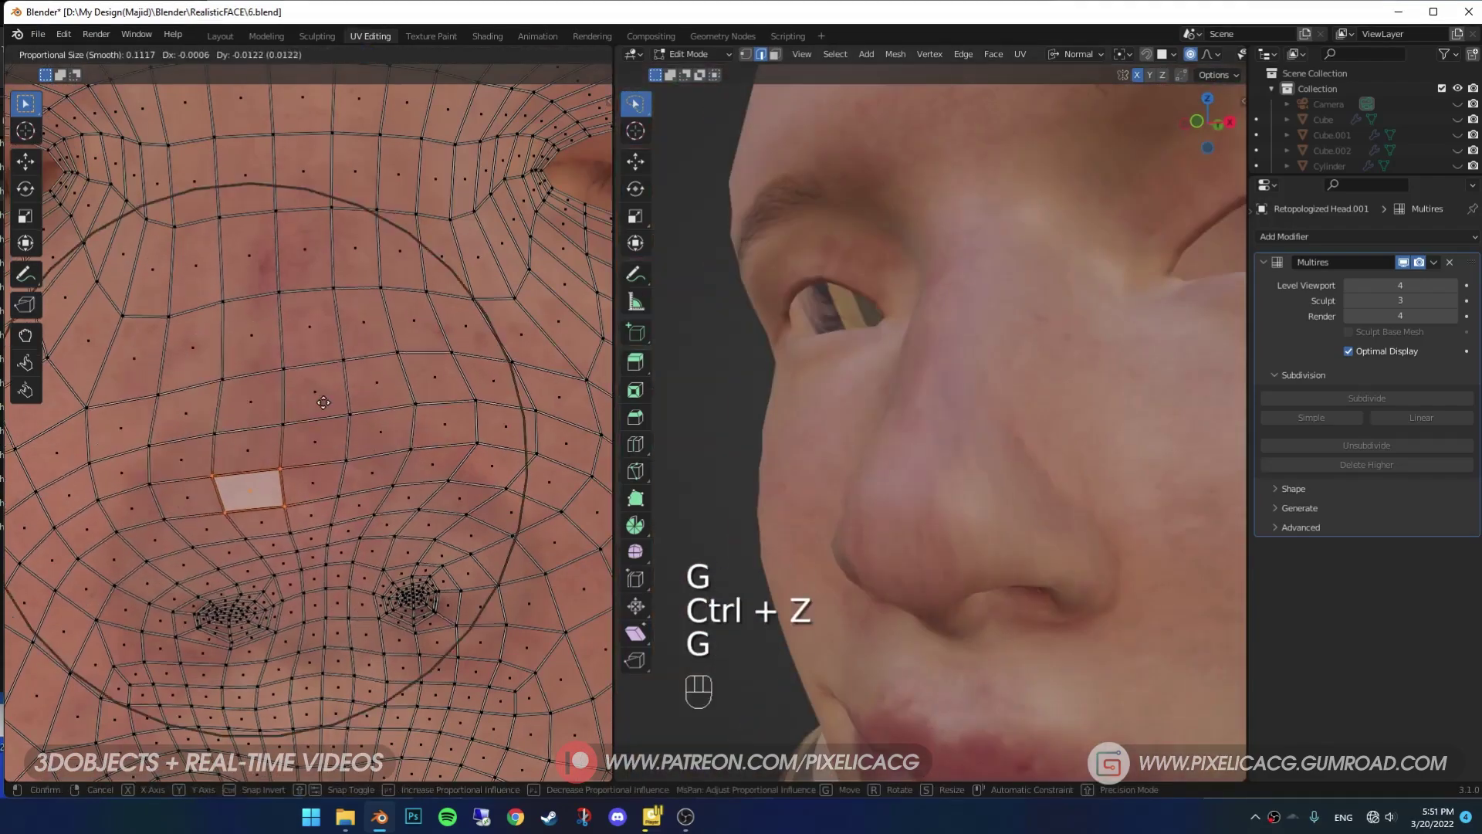
{"action": "key", "text": "Tab"}
{"action": "key", "text": "Tab"}
{"action": "key", "text": "g"}
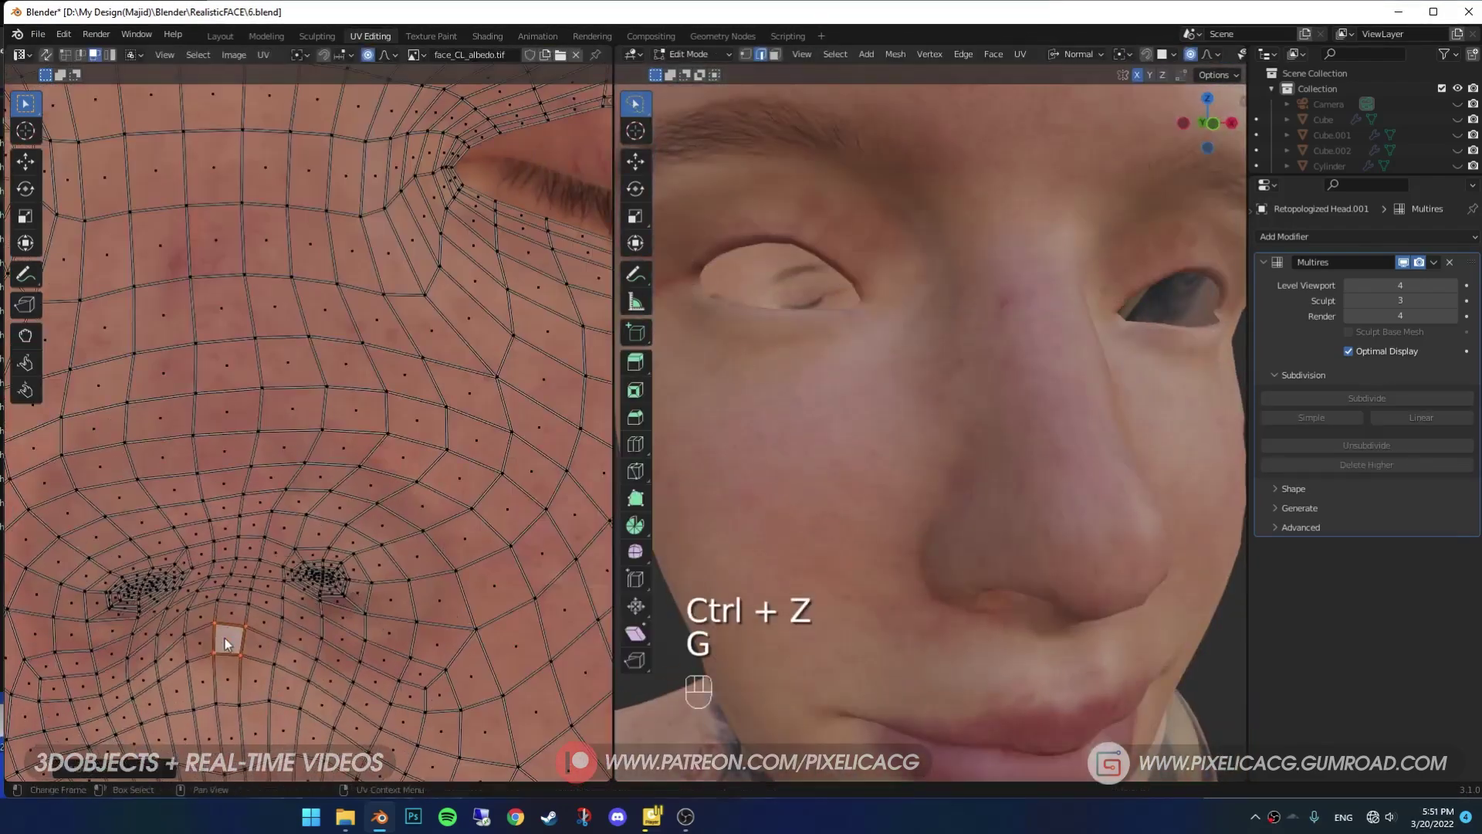
{"action": "key", "text": "g"}
{"action": "left_click", "coordinate": [330, 386]}
- Make final UV face moves, checking the texture in Object Mode, and enlarge the falloff
{"action": "key", "text": "Tab"}
{"action": "middle_click_drag", "start_coordinate": [694, 502], "coordinate": [747, 554]}
{"action": "key", "text": "Tab"}
{"action": "key", "text": "g"}
{"action": "left_click", "coordinate": [79, 512]}
{"action": "key", "text": "g"}
{"action": "left_click", "coordinate": [257, 457]}
{"action": "middle_click_drag", "start_coordinate": [888, 463], "coordinate": [926, 579]}
{"action": "key", "text": "g"}
{"action": "left_click", "coordinate": [932, 735]}
{"action": "key", "text": "f"}
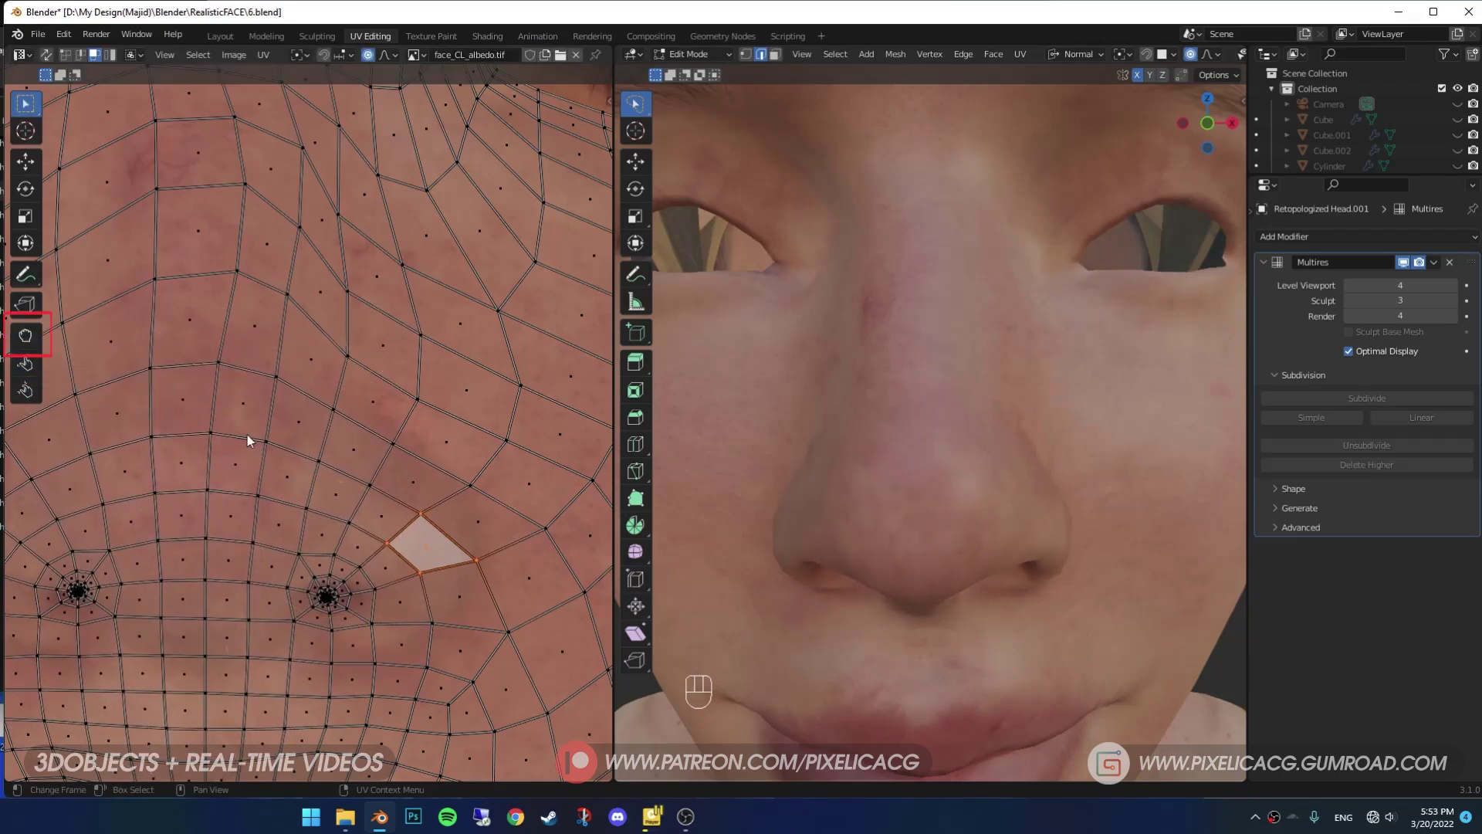
- Undo the last two UV reshapes near the nose and lips
{"action": "key", "text": "ctrl+z"}
{"action": "scroll", "coordinate": [290, 598], "scroll_direction": "down", "scroll_amount": 2}
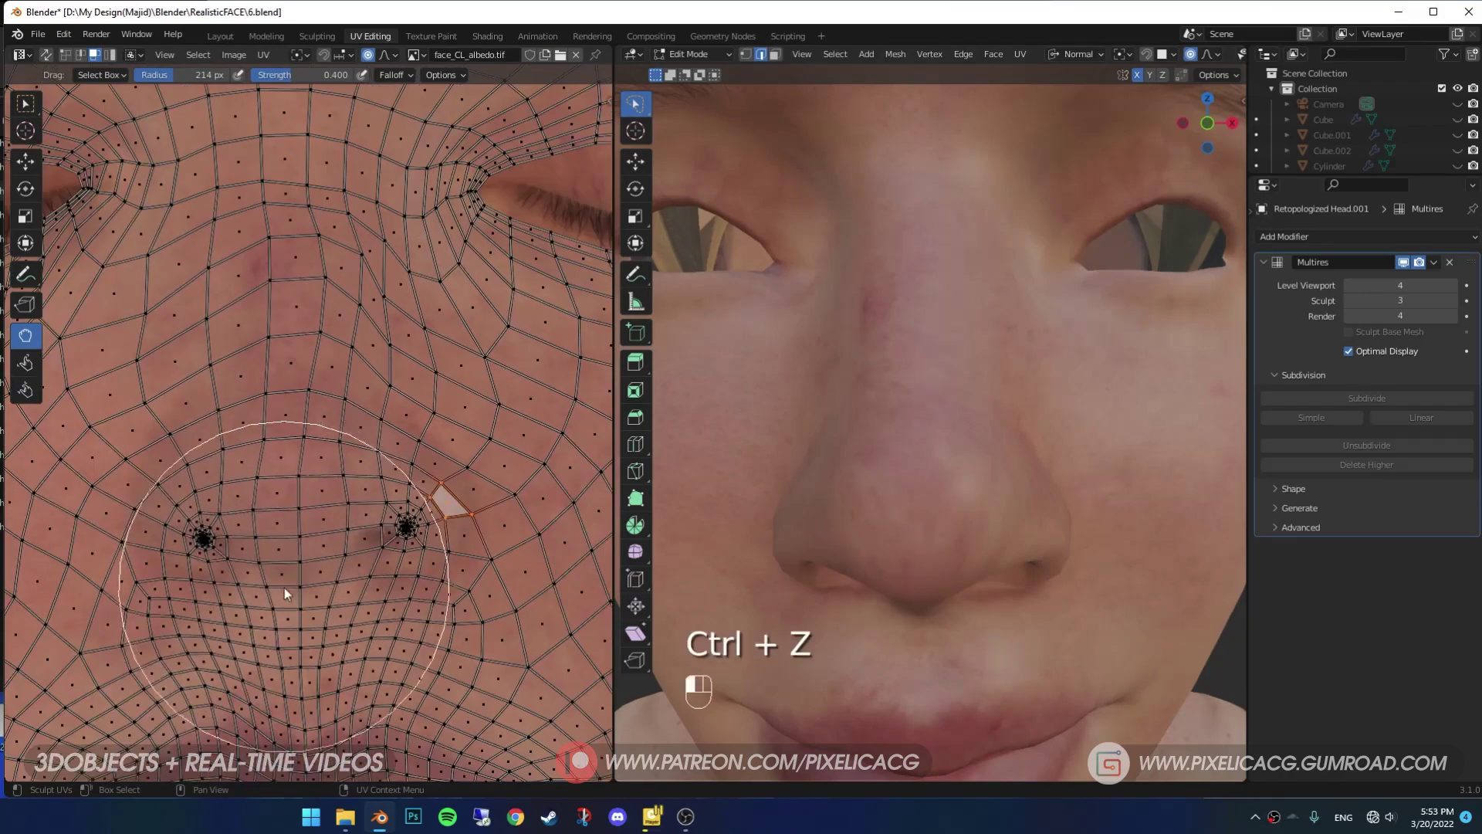
{"action": "middle_click_drag", "start_coordinate": [154, 538], "coordinate": [181, 571]}
{"action": "middle_click_drag", "start_coordinate": [772, 463], "coordinate": [849, 502]}
{"action": "key", "text": "ctrl+z"}
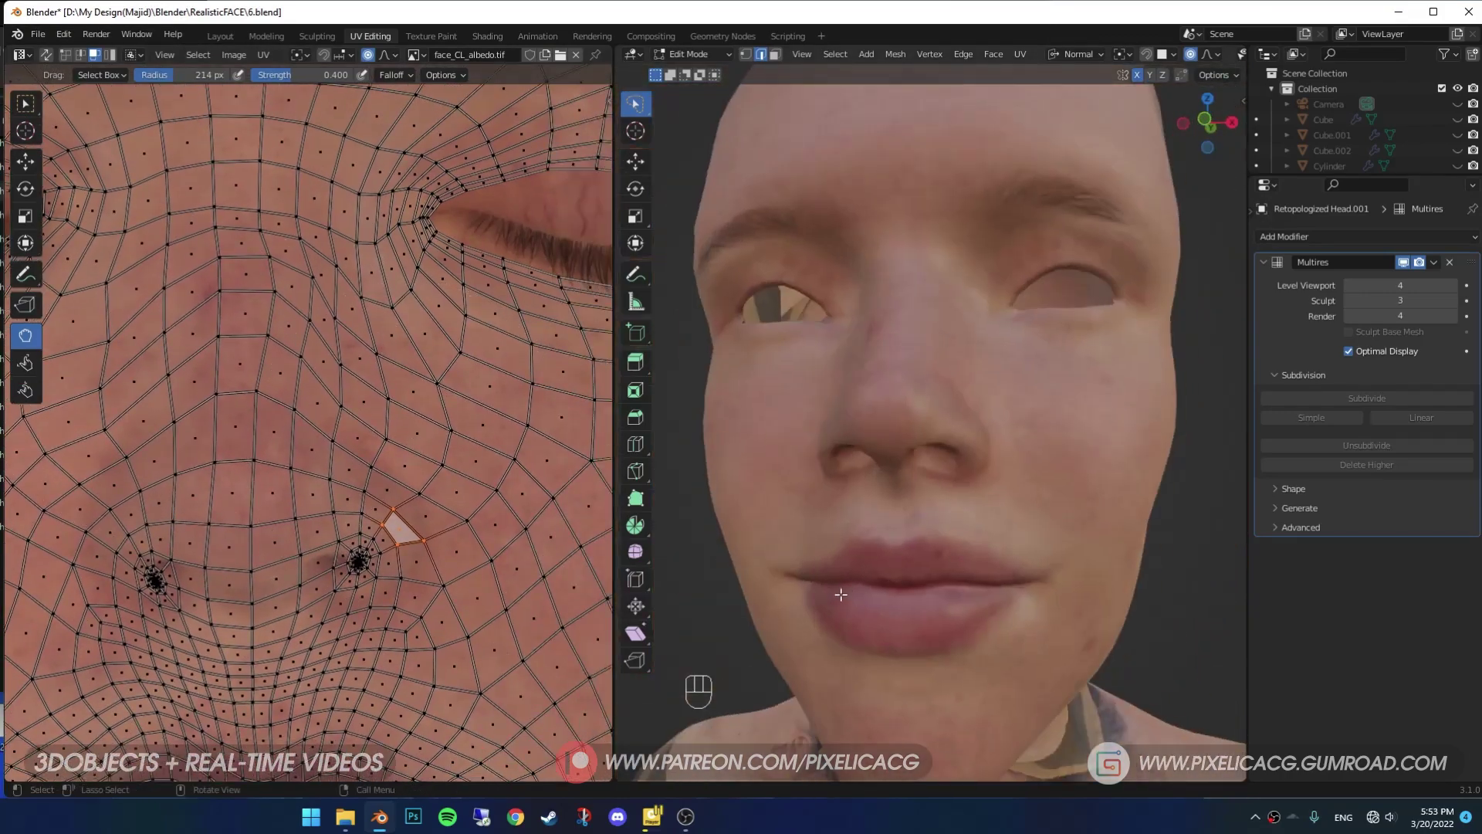
- Preview the fitted skin texture around the lips and whole head in Object Mode
{"action": "key", "text": "Tab"}
{"action": "scroll", "coordinate": [1017, 648], "scroll_direction": "down", "scroll_amount": 5}
{"action": "middle_click_drag", "start_coordinate": [1017, 648], "coordinate": [1003, 645]}
{"action": "scroll", "coordinate": [934, 610], "scroll_direction": "up", "scroll_amount": 8}
{"action": "key", "text": "Tab"}
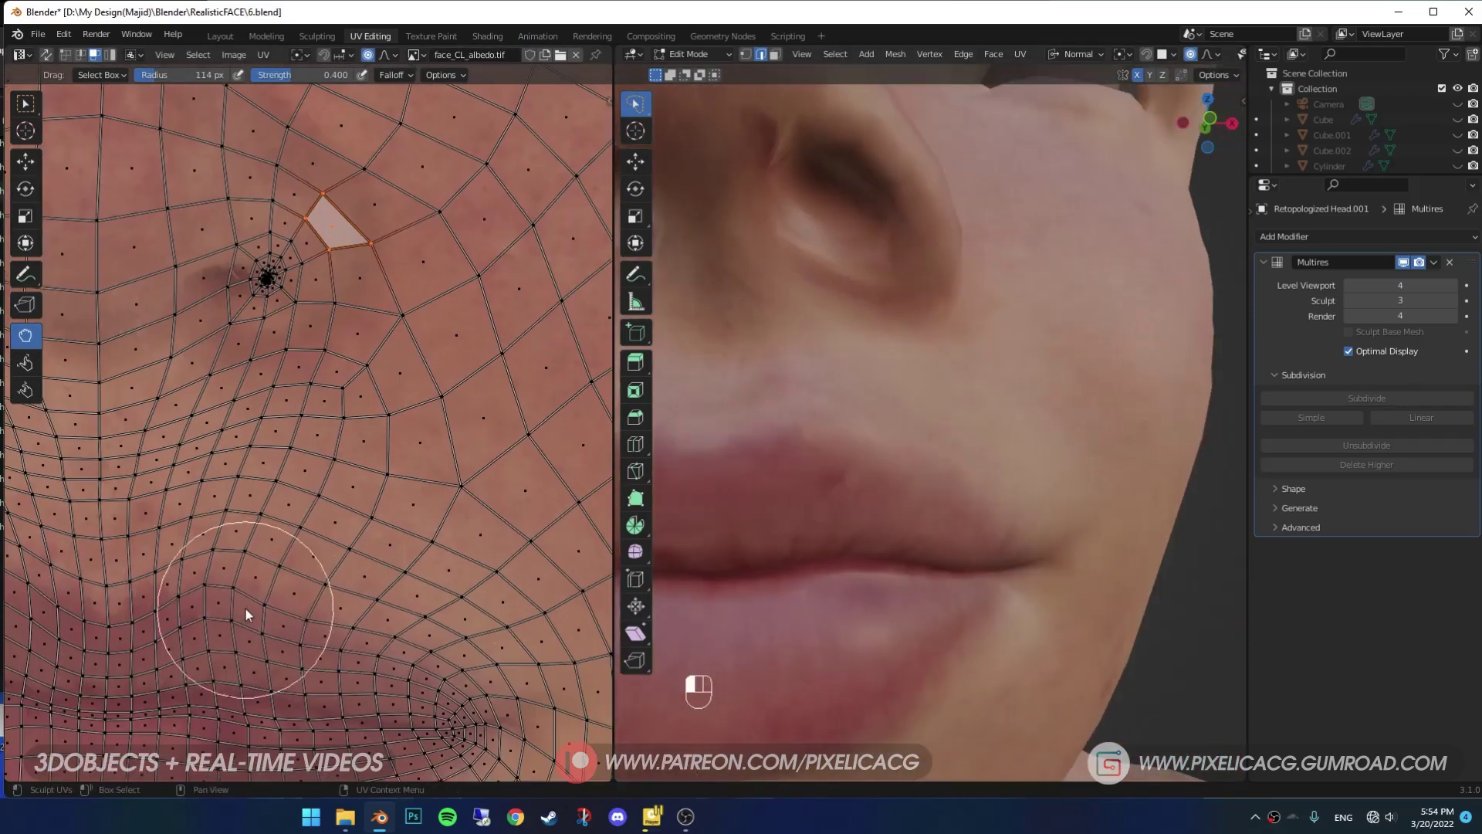
{"action": "key", "text": "Tab"}
{"action": "scroll", "coordinate": [742, 613], "scroll_direction": "down", "scroll_amount": 6}
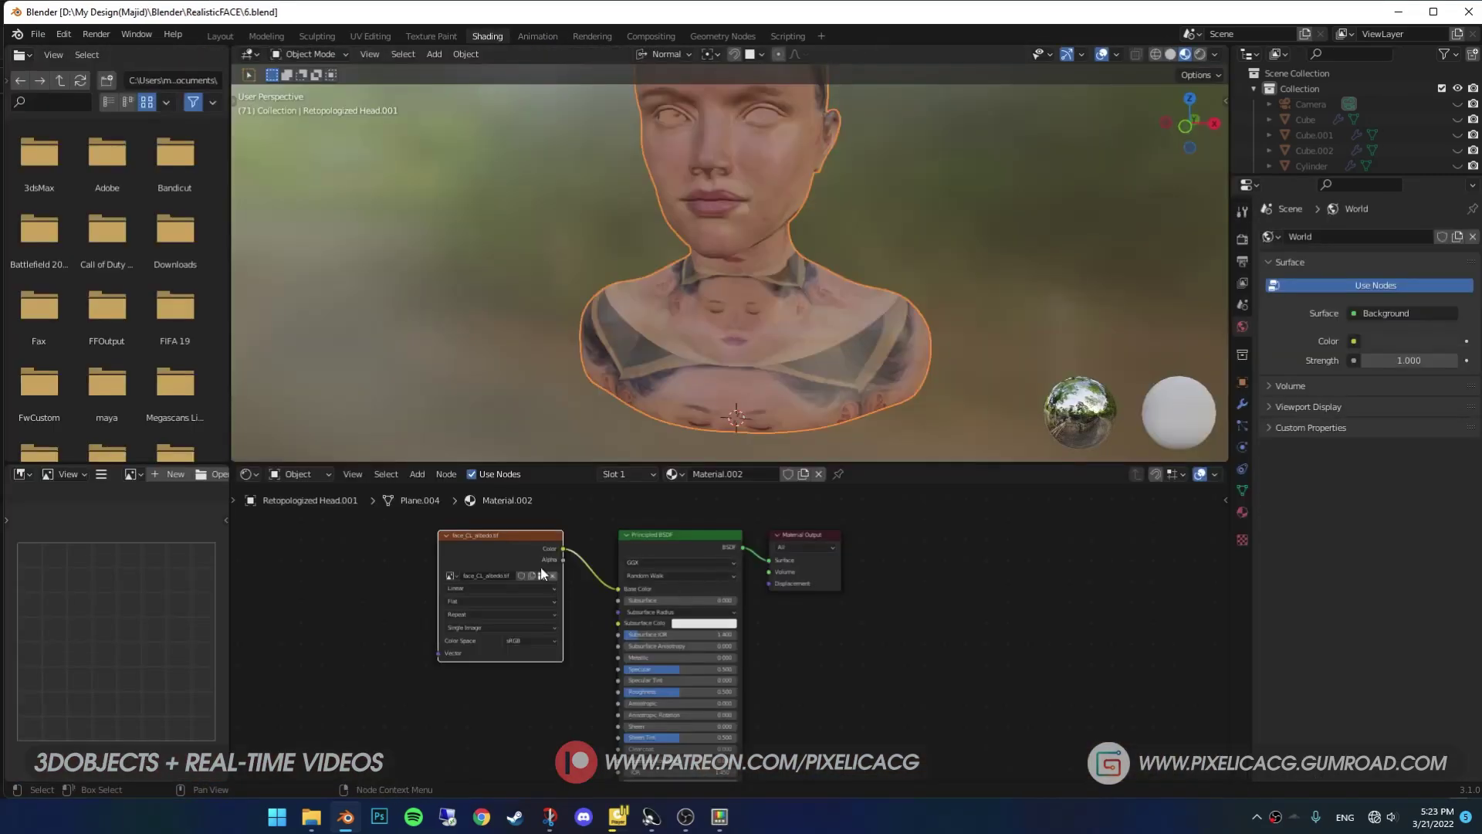
- Duplicate the Image Texture node below the original and load the displacement map into it
{"action": "key", "text": "shift+d"}
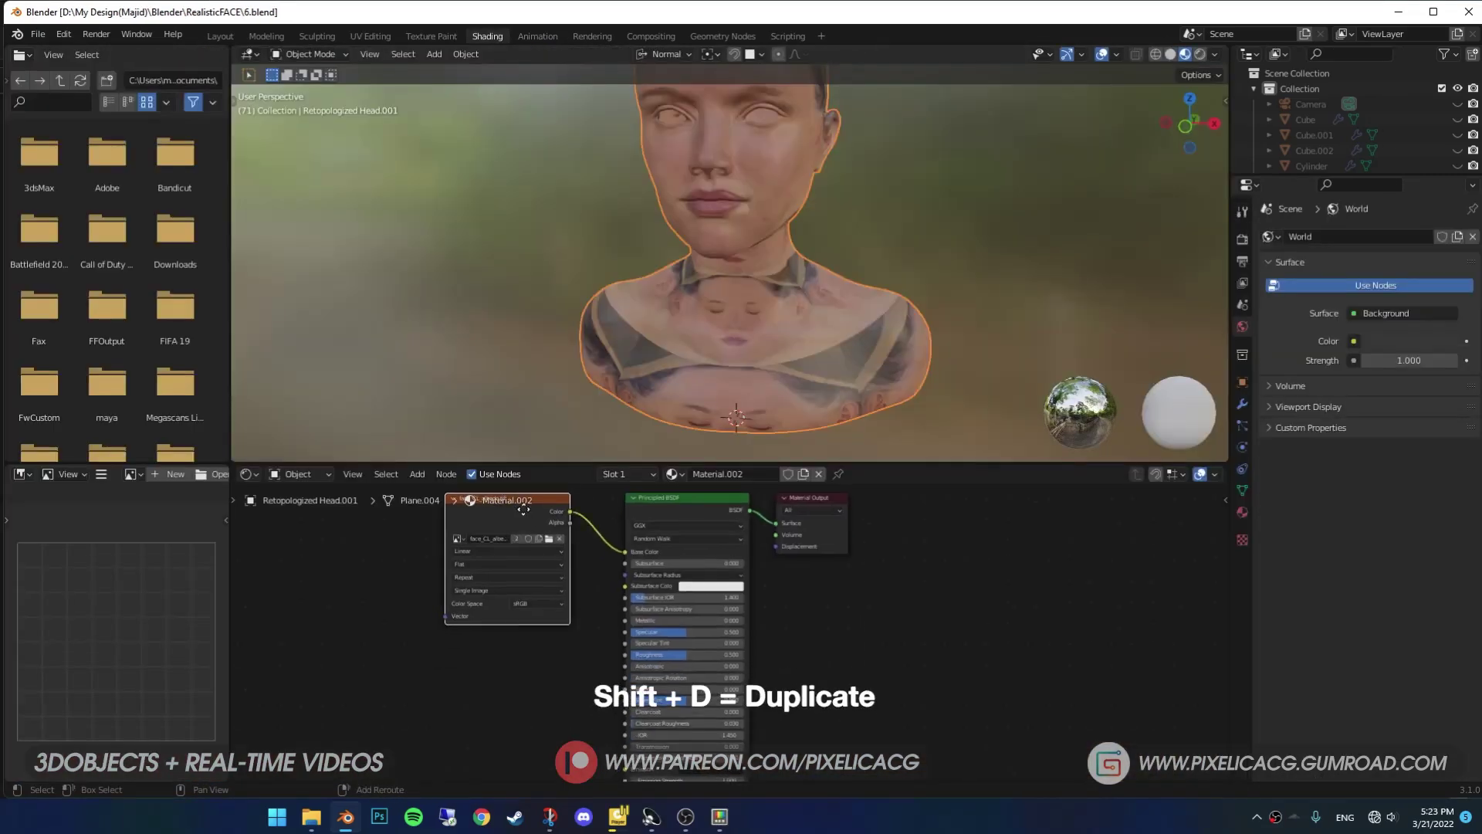
{"action": "left_click_drag", "start_coordinate": [526, 526], "coordinate": [517, 650]}
{"action": "left_click", "coordinate": [545, 686]}
{"action": "double_click", "coordinate": [655, 248]}
- Add a Displacement node, feeding the map's Color into Height and its output into Material Output displacement
{"action": "key", "text": "shift+a"}
{"action": "type", "text": "disp"}
{"action": "key", "text": "Return"}
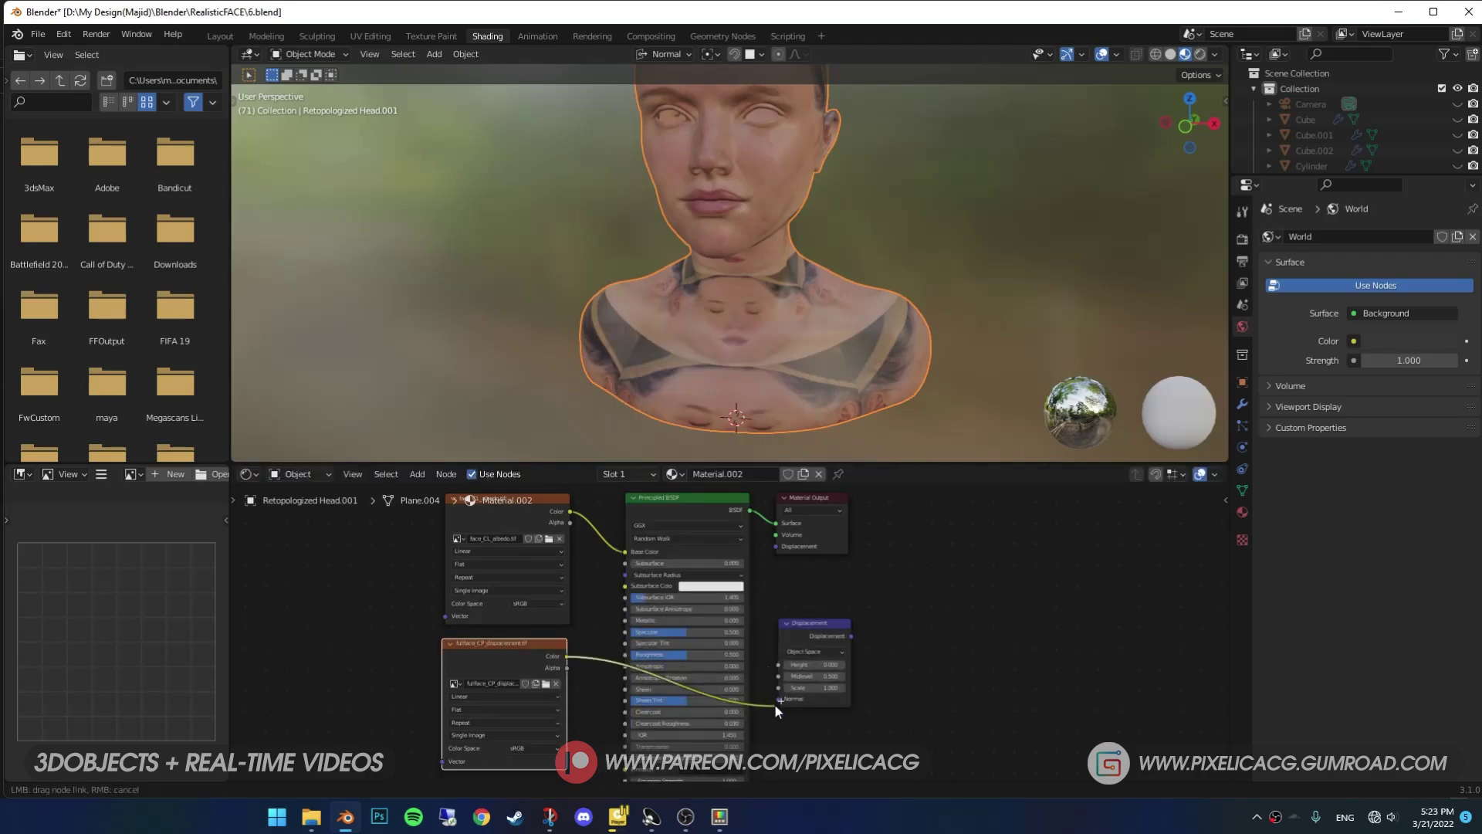
{"action": "left_click_drag", "start_coordinate": [780, 668], "coordinate": [779, 669]}
{"action": "left_click_drag", "start_coordinate": [851, 635], "coordinate": [777, 547]}
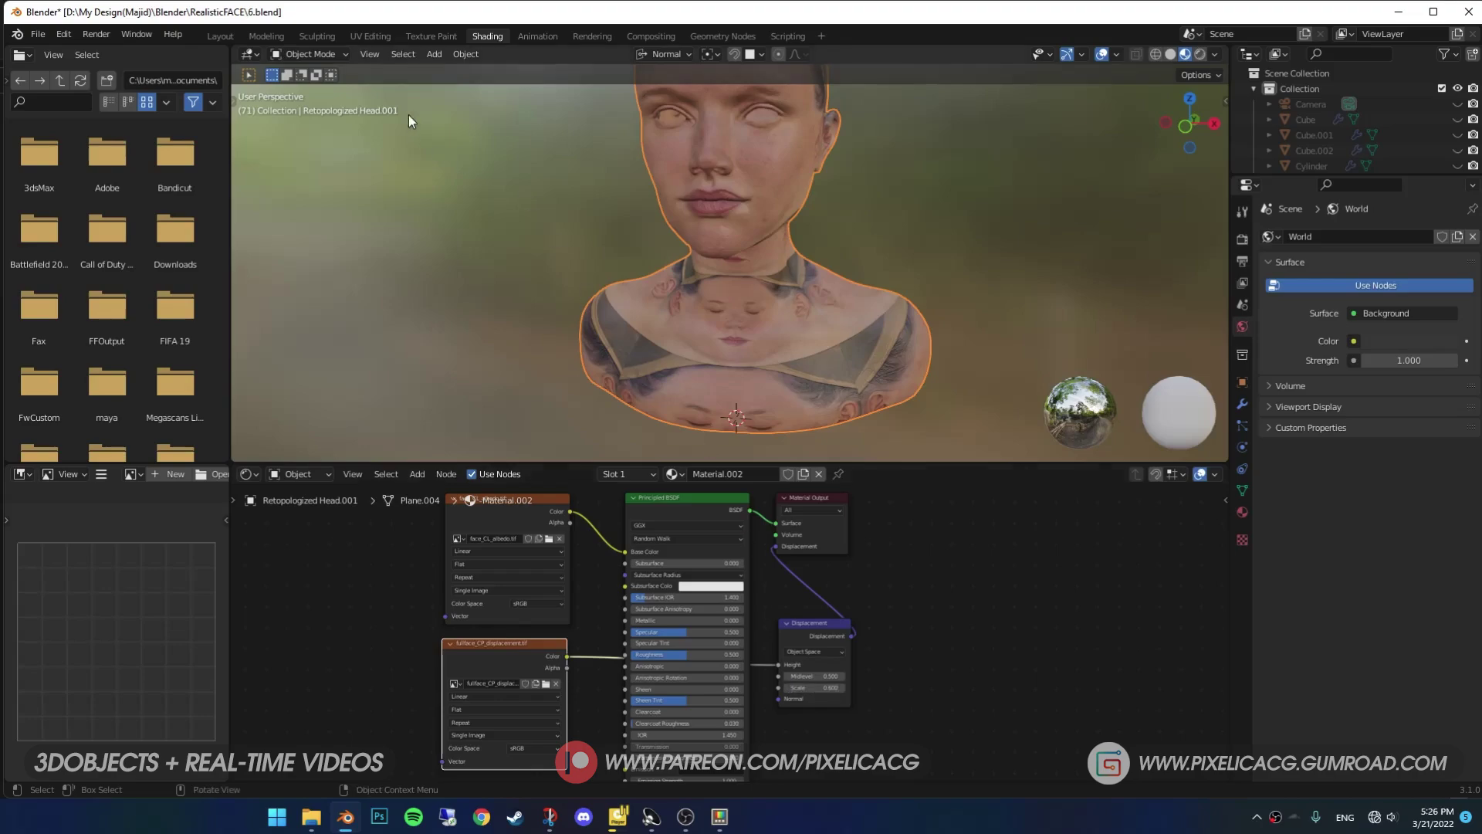
- In the UV Editing workspace, push the nose UVs onto the displacement map's nose
{"action": "left_click", "coordinate": [373, 37]}
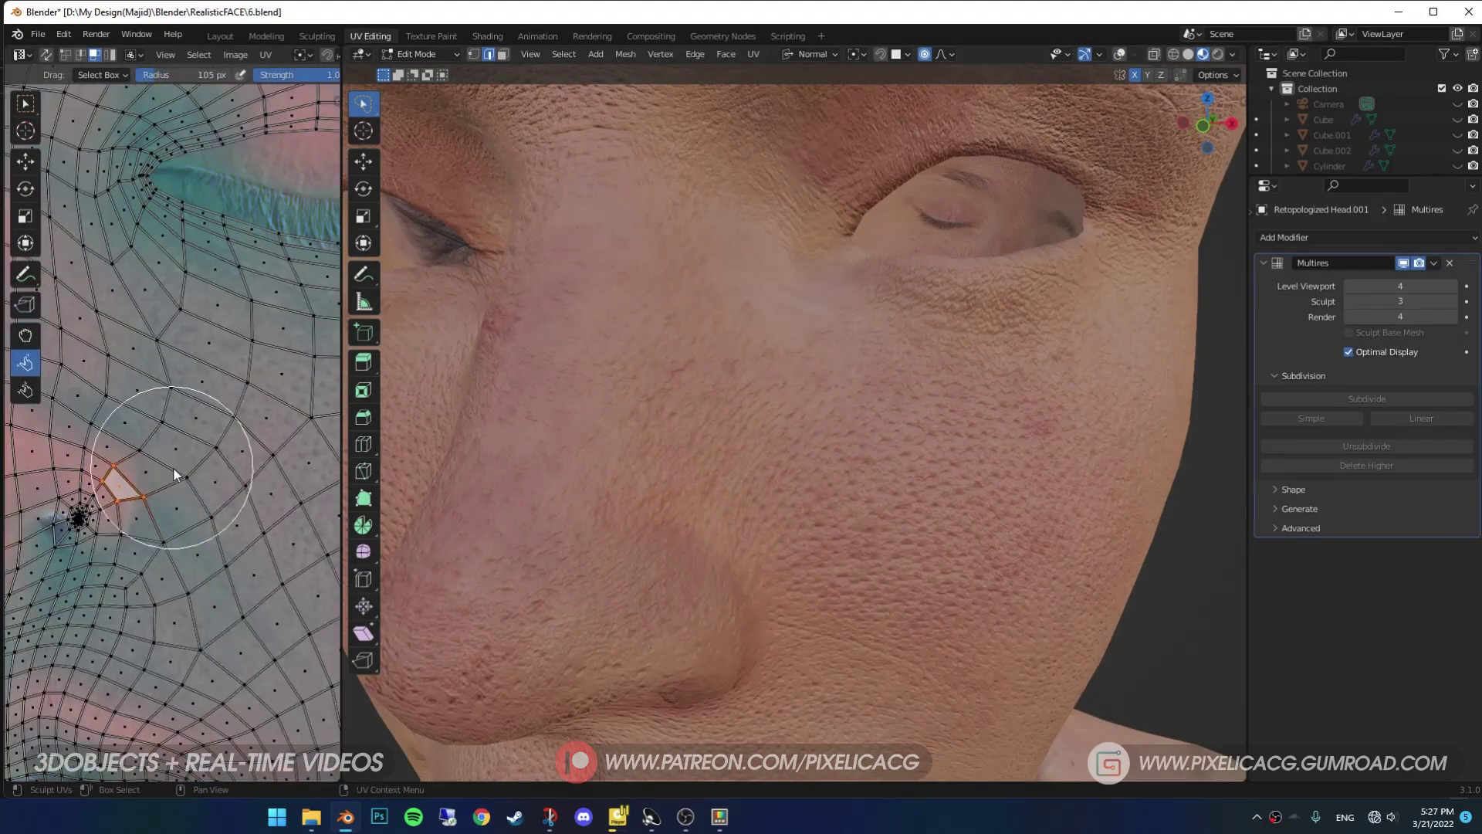
{"action": "middle_click_drag", "start_coordinate": [116, 317], "coordinate": [203, 429]}
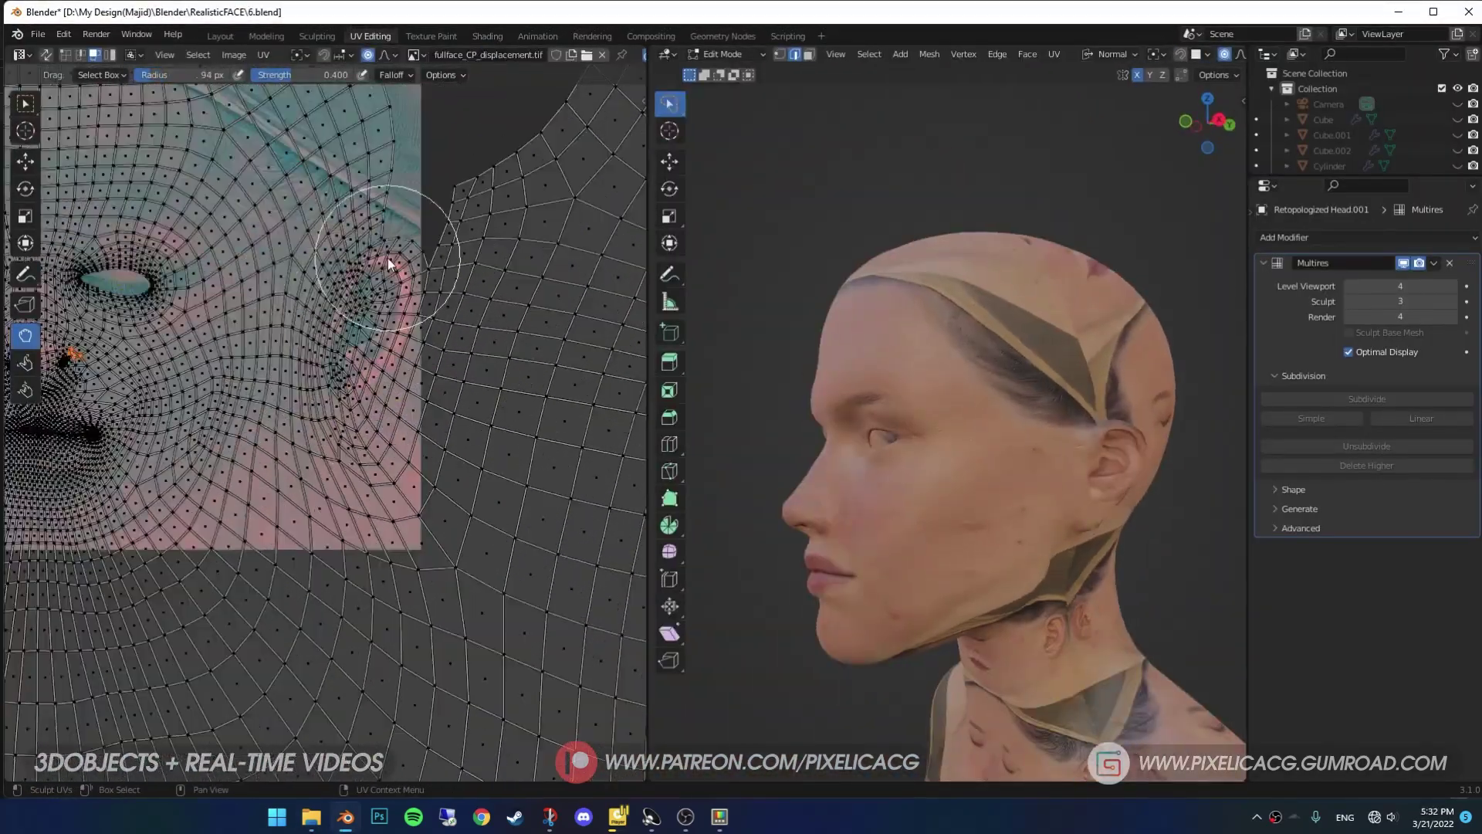
- Drag the ear and upper-head UVs onto the displacement map's ear area
{"action": "mouse_move", "coordinate": [388, 258]}
{"action": "left_mouse_down"}
{"action": "mouse_move", "coordinate": [399, 289]}
{"action": "mouse_move", "coordinate": [372, 333]}
{"action": "mouse_move", "coordinate": [387, 305]}
{"action": "left_mouse_up"}
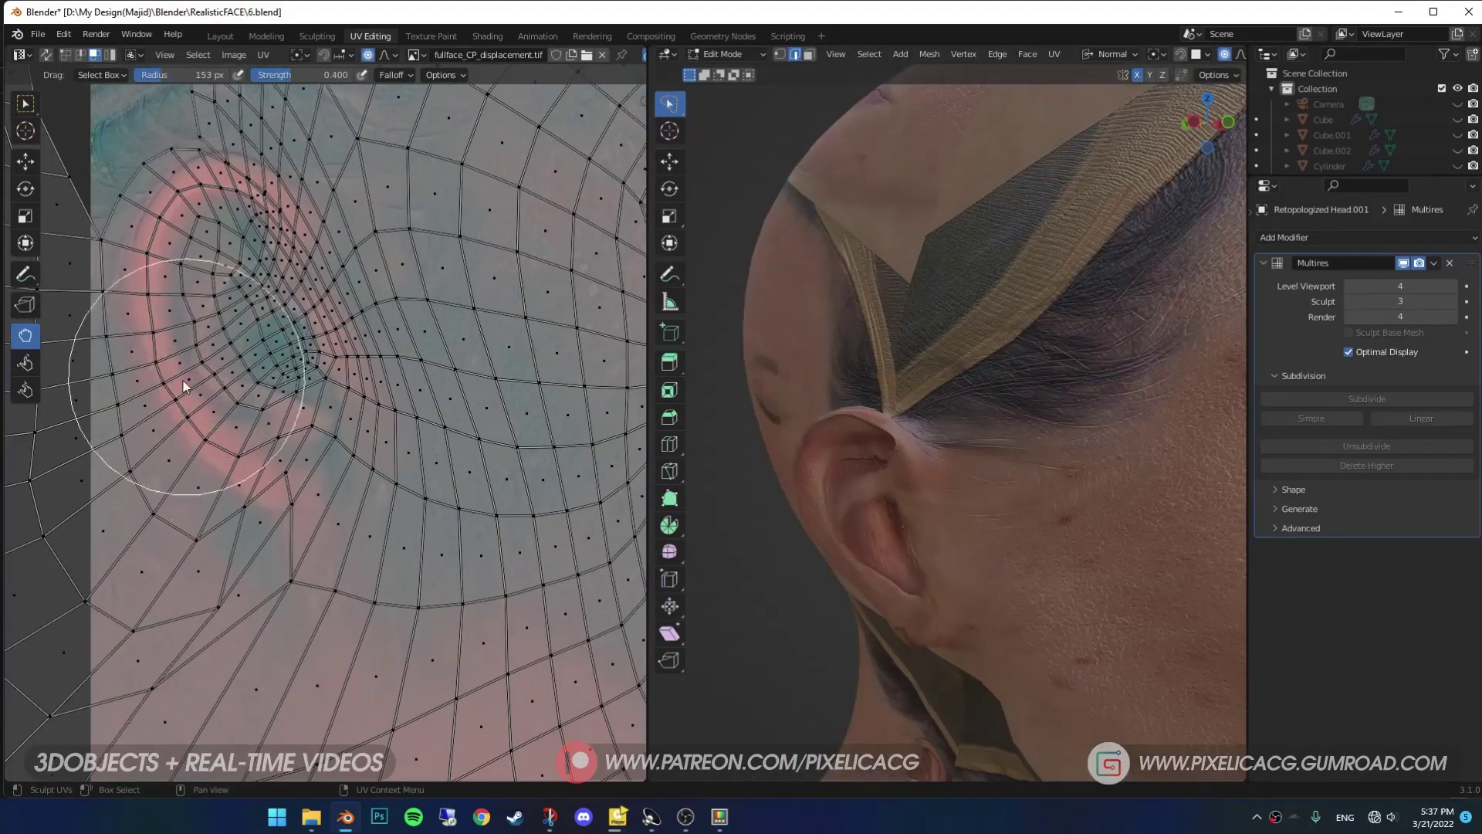
{"action": "mouse_move", "coordinate": [166, 365]}
{"action": "left_mouse_down"}
{"action": "mouse_move", "coordinate": [277, 410]}
{"action": "mouse_move", "coordinate": [322, 404]}
{"action": "left_mouse_up"}
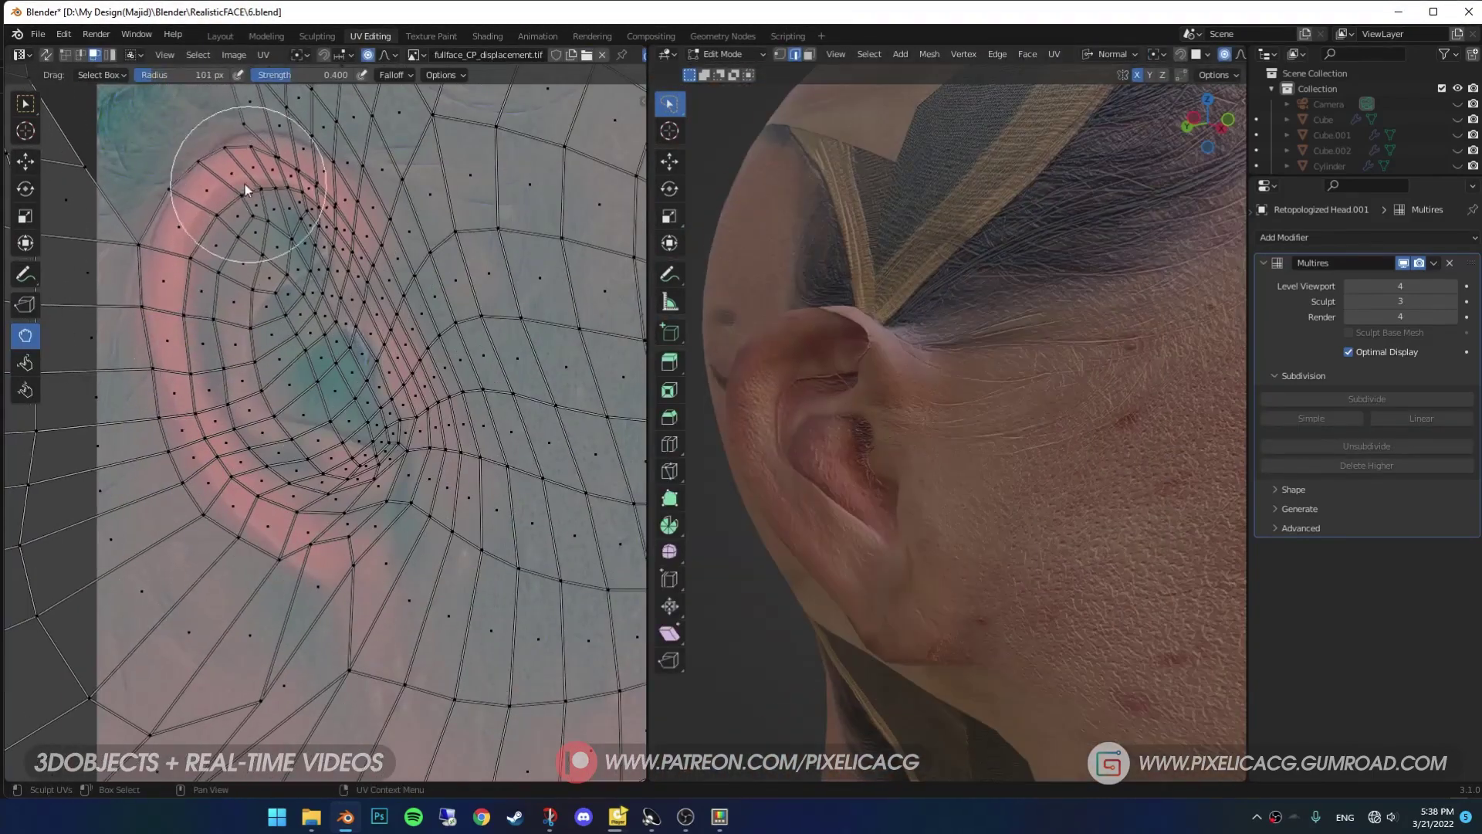
{"action": "mouse_move", "coordinate": [244, 183]}
{"action": "left_mouse_down"}
{"action": "mouse_move", "coordinate": [346, 358]}
{"action": "mouse_move", "coordinate": [264, 407]}
{"action": "mouse_move", "coordinate": [275, 274]}
{"action": "left_mouse_up"}
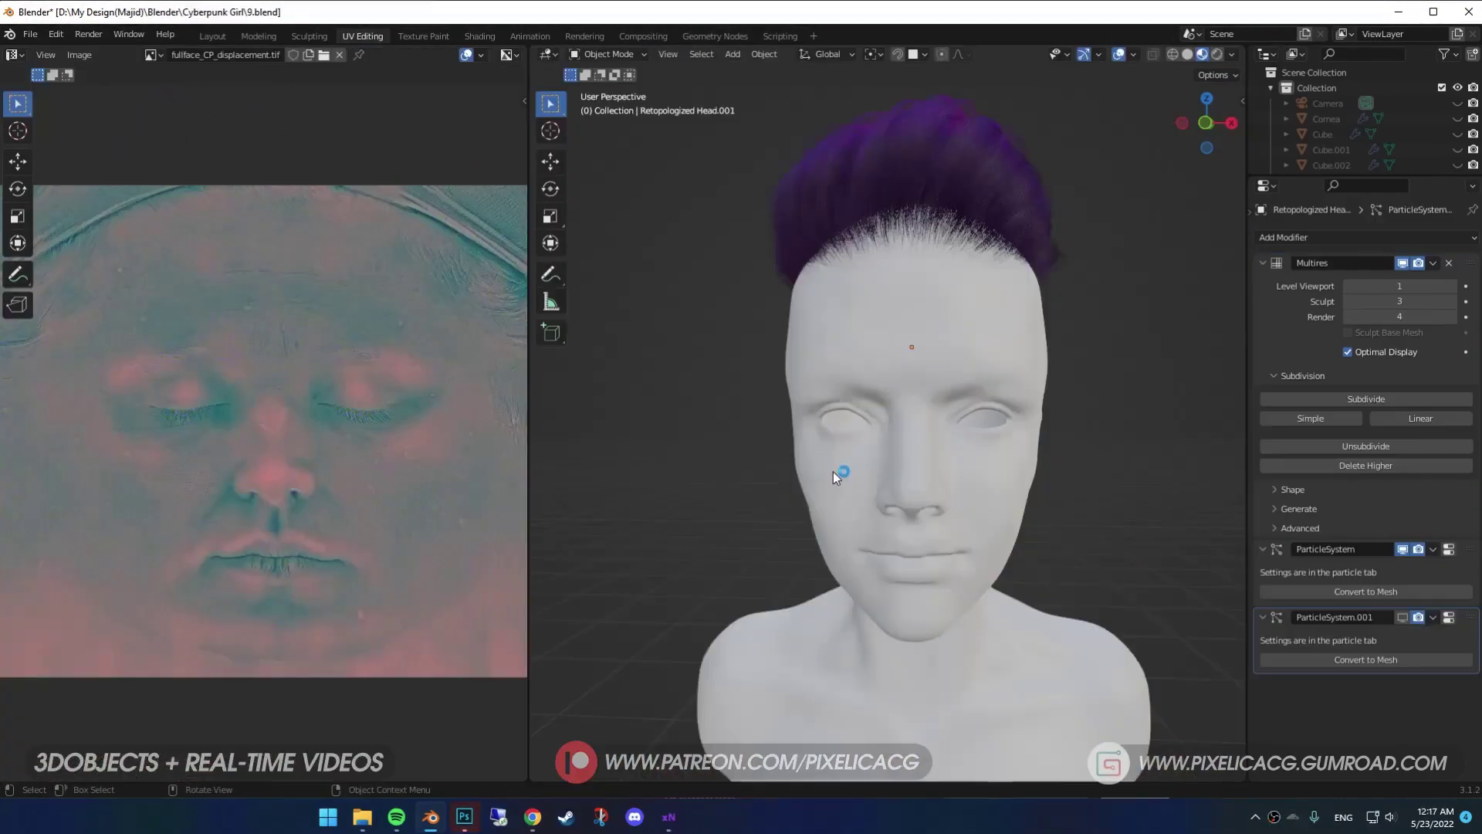
- Check the head's UVs in Edit Mode, then bring up the File > Export > Wavefront (.obj) browser
{"action": "key", "text": "Tab"}
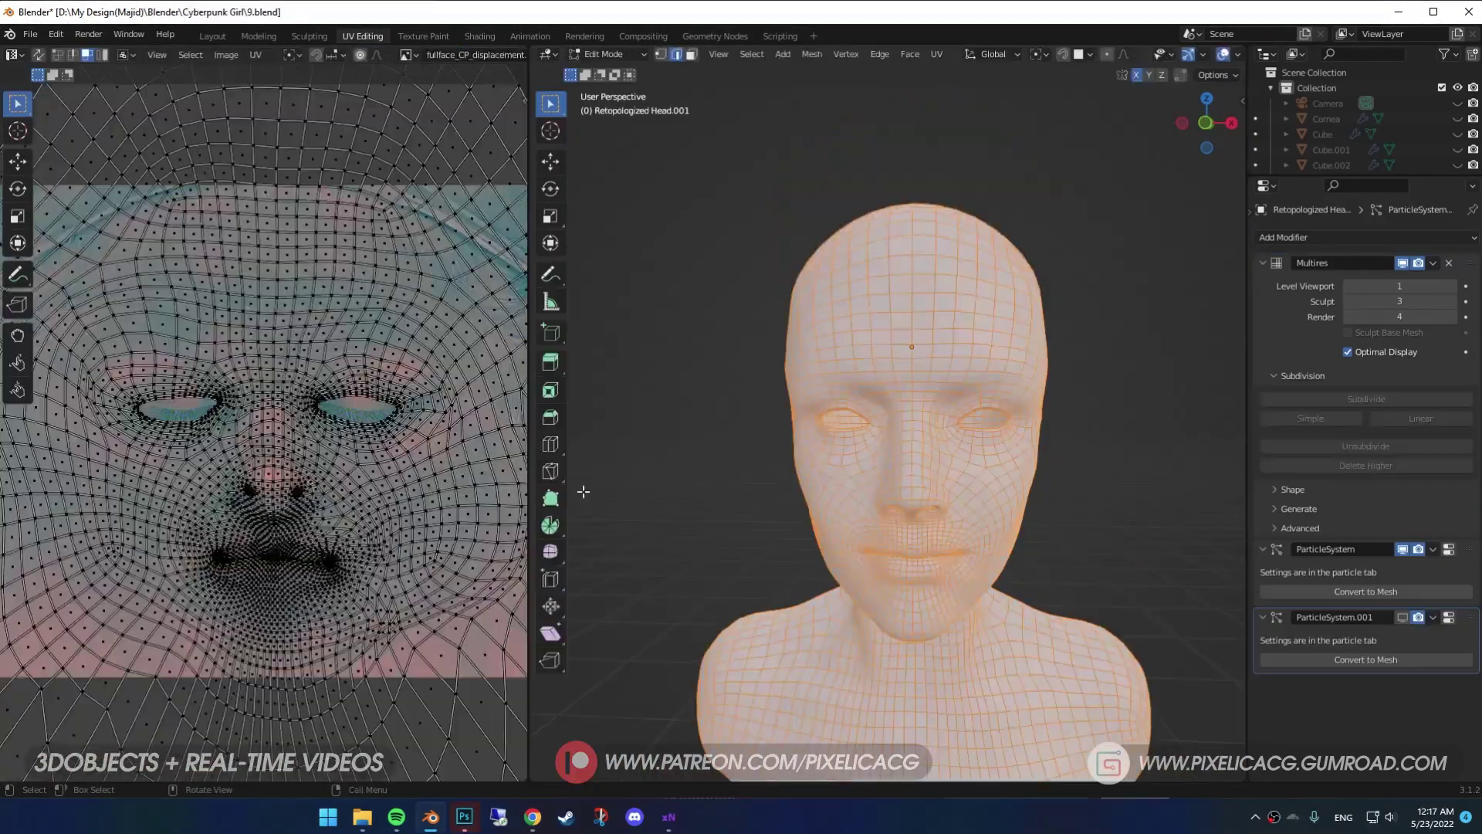
{"action": "key", "text": "Tab"}
{"action": "left_click", "coordinate": [56, 34]}
{"action": "left_click", "coordinate": [30, 34]}
{"action": "mouse_move", "coordinate": [85, 261]}
{"action": "left_click", "coordinate": [228, 427]}
- Export the selected head to the Desktop as HighPoly.obj, then duplicate the head
{"action": "left_click", "coordinate": [386, 414]}
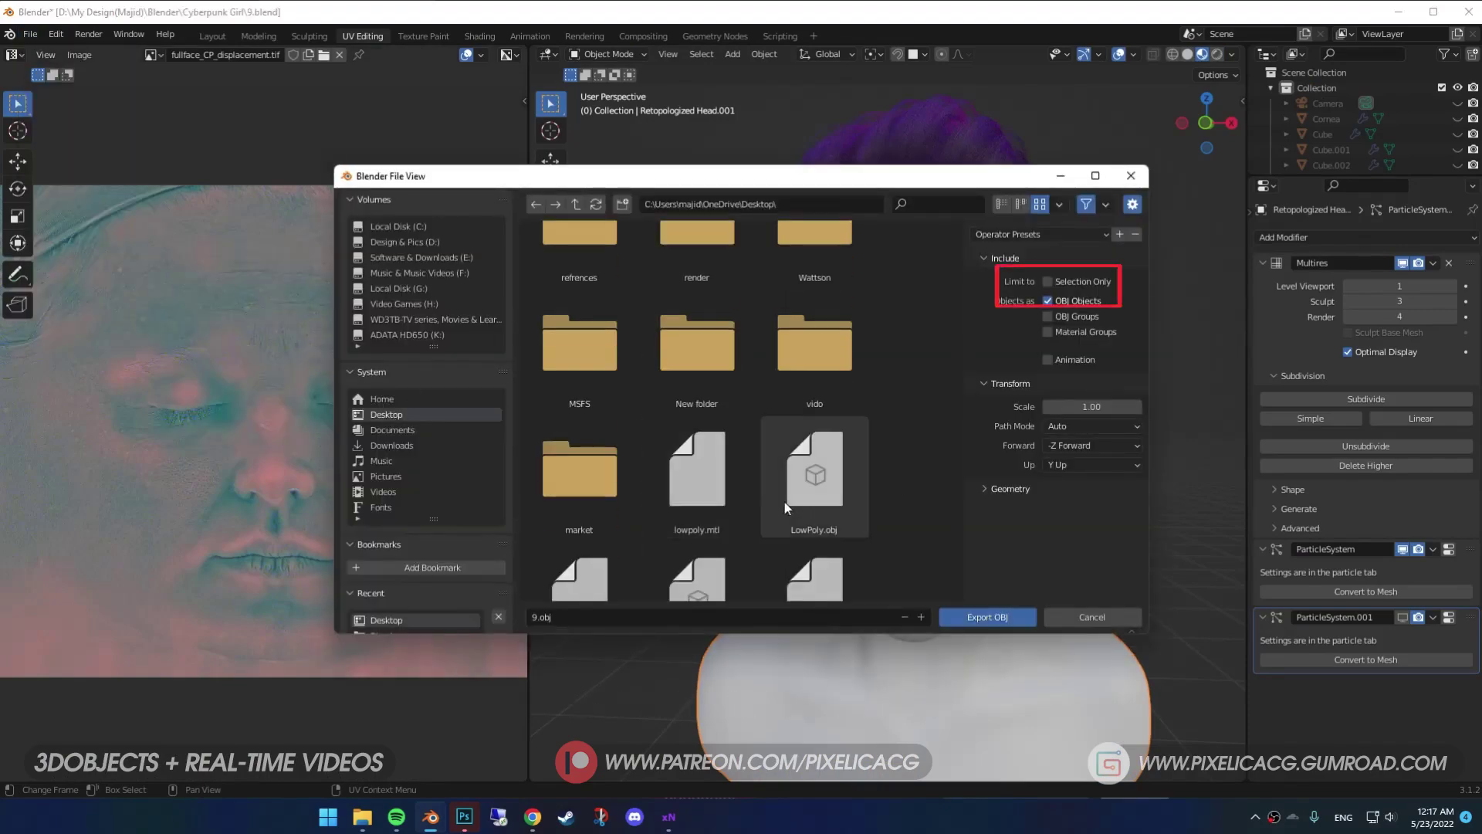
{"action": "left_click", "coordinate": [714, 417]}
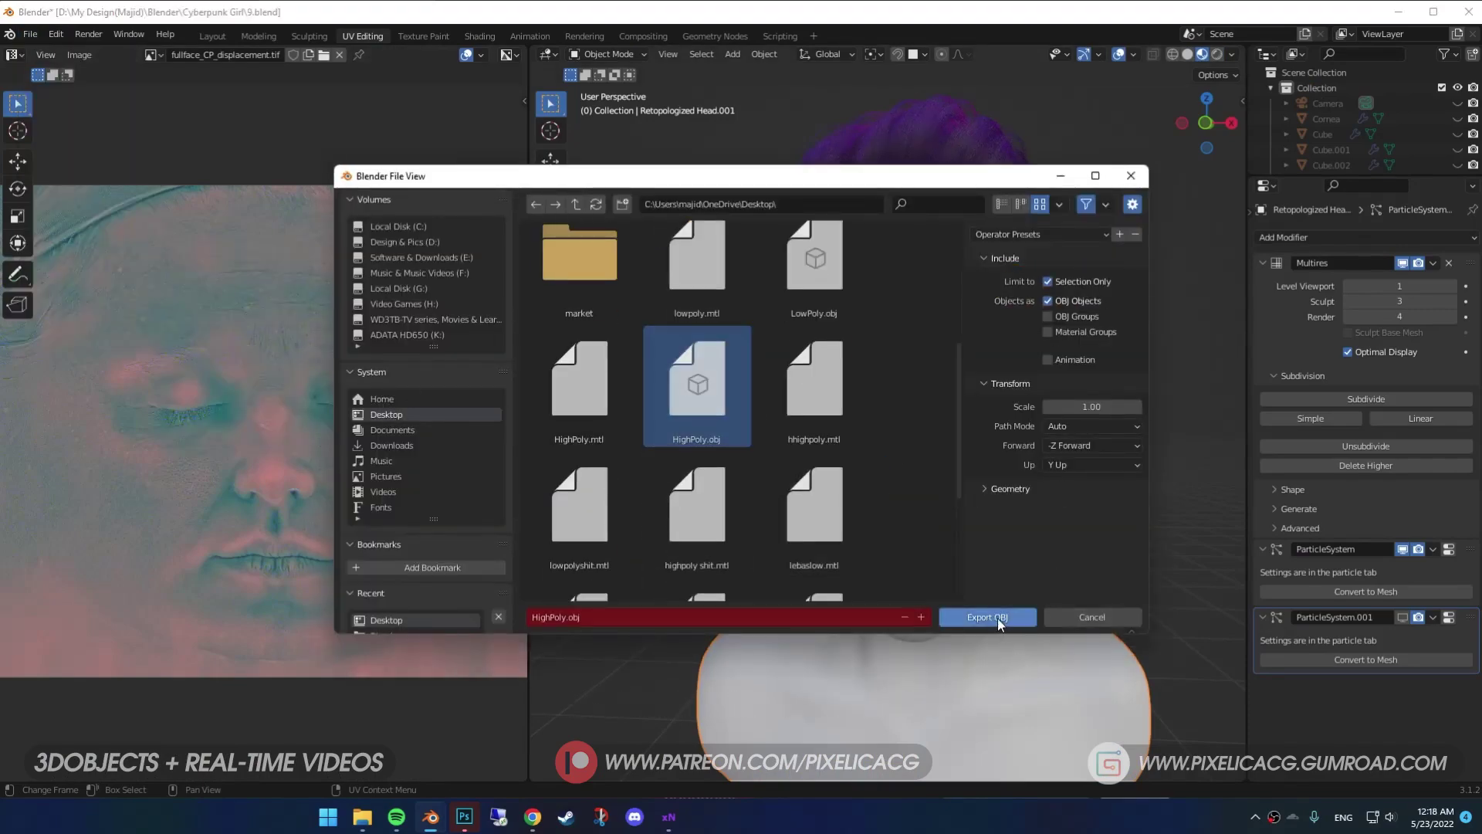
{"action": "left_click", "coordinate": [997, 618]}
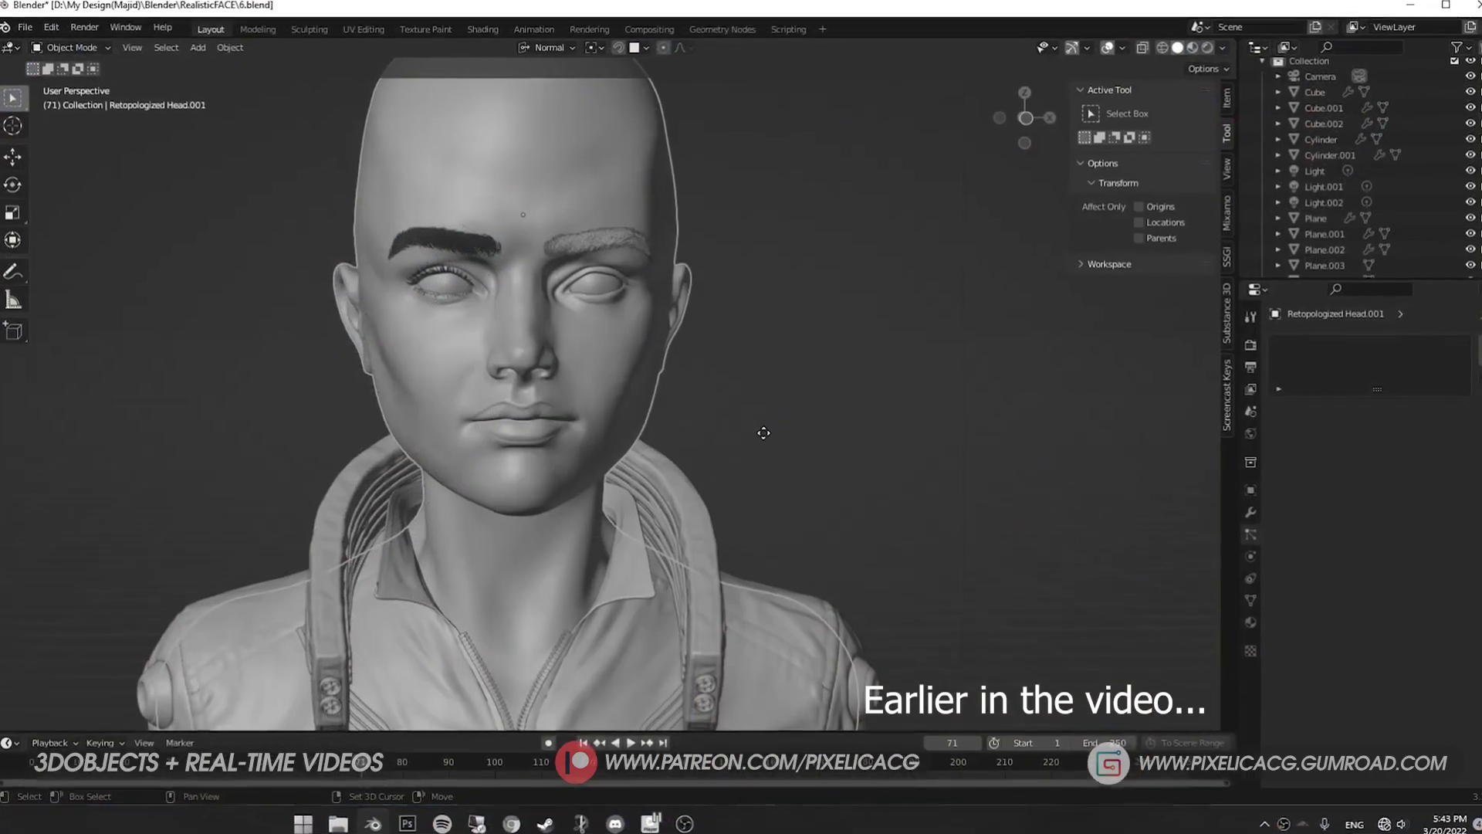
{"action": "key", "text": "shift+d"}
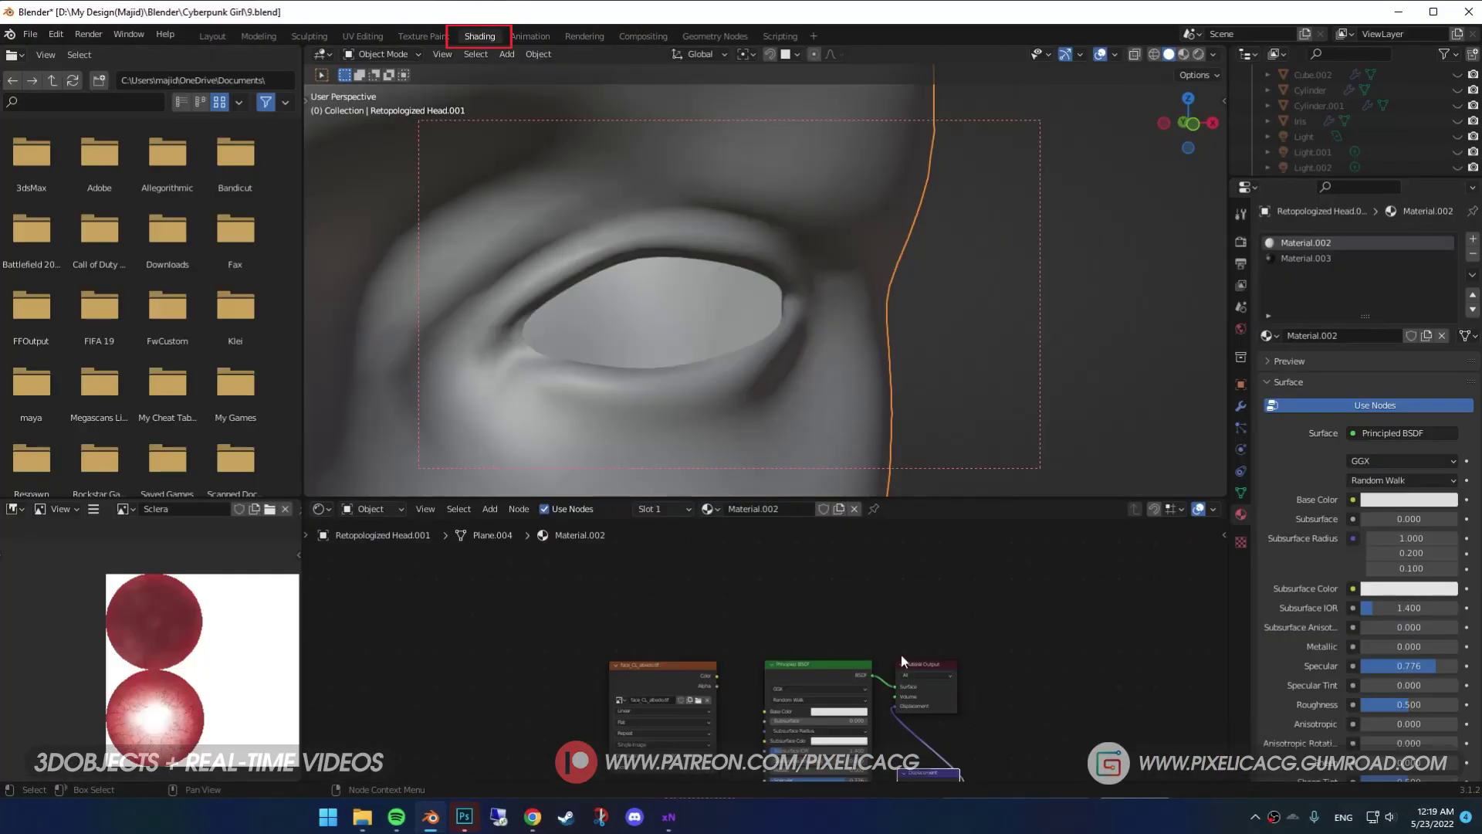
- Replace the Image Texture's image with a new generated UV Grid image
{"action": "scroll", "coordinate": [775, 602], "scroll_direction": "up", "scroll_amount": 3}
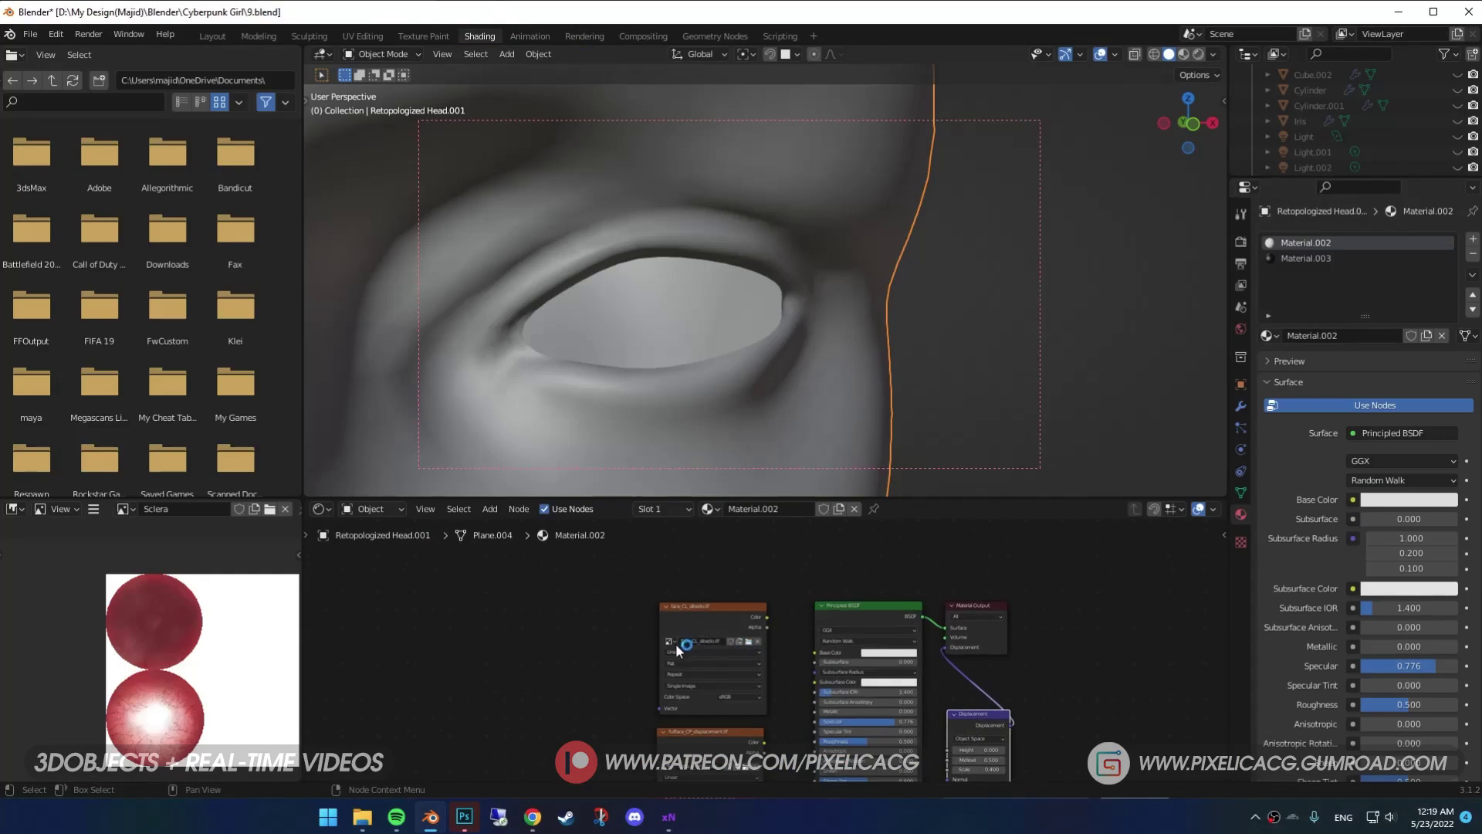
{"action": "left_click", "coordinate": [757, 641]}
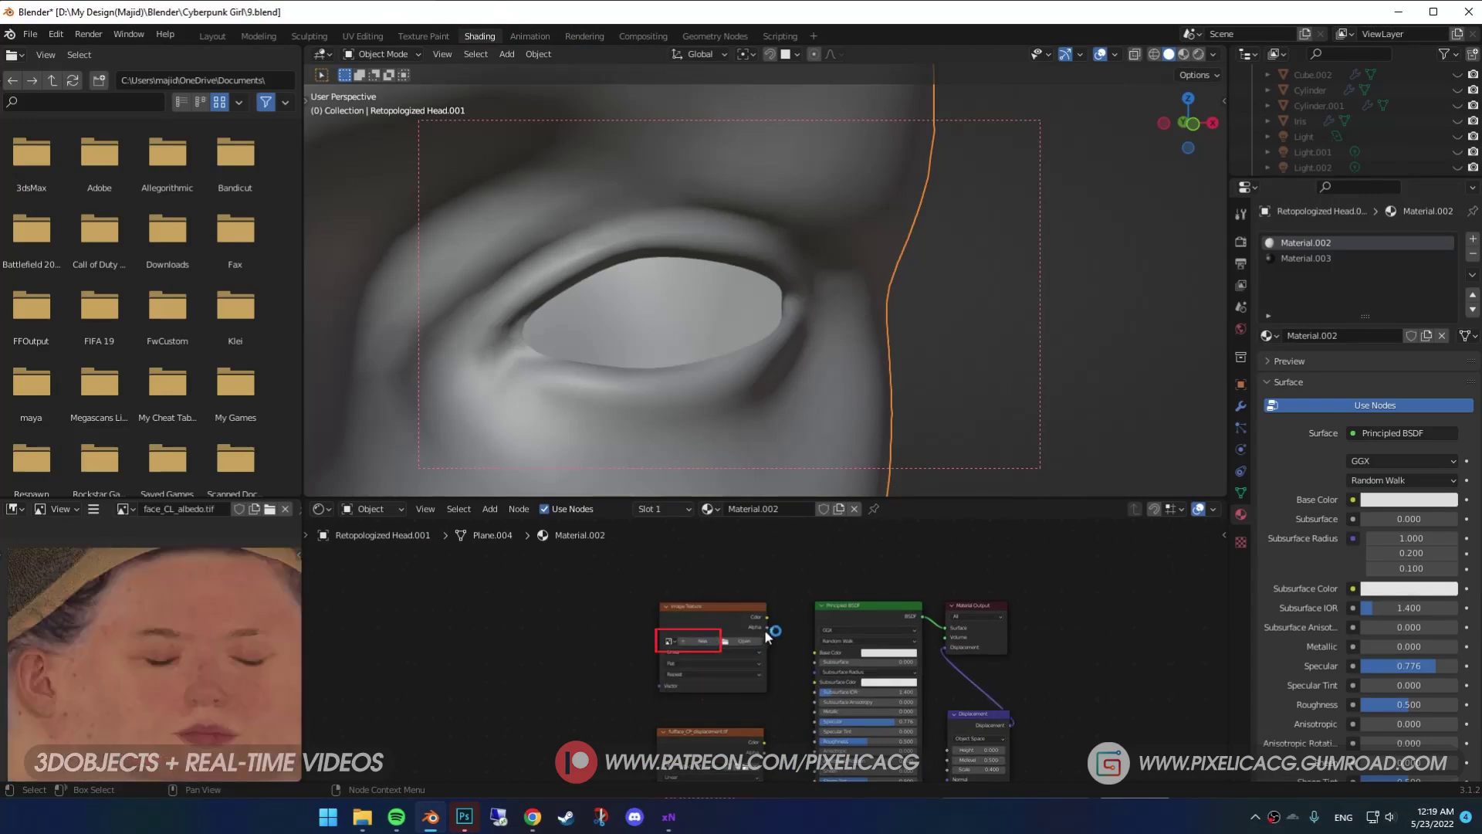
{"action": "left_click", "coordinate": [702, 641]}
{"action": "left_click", "coordinate": [749, 725]}
{"action": "left_click", "coordinate": [745, 692]}
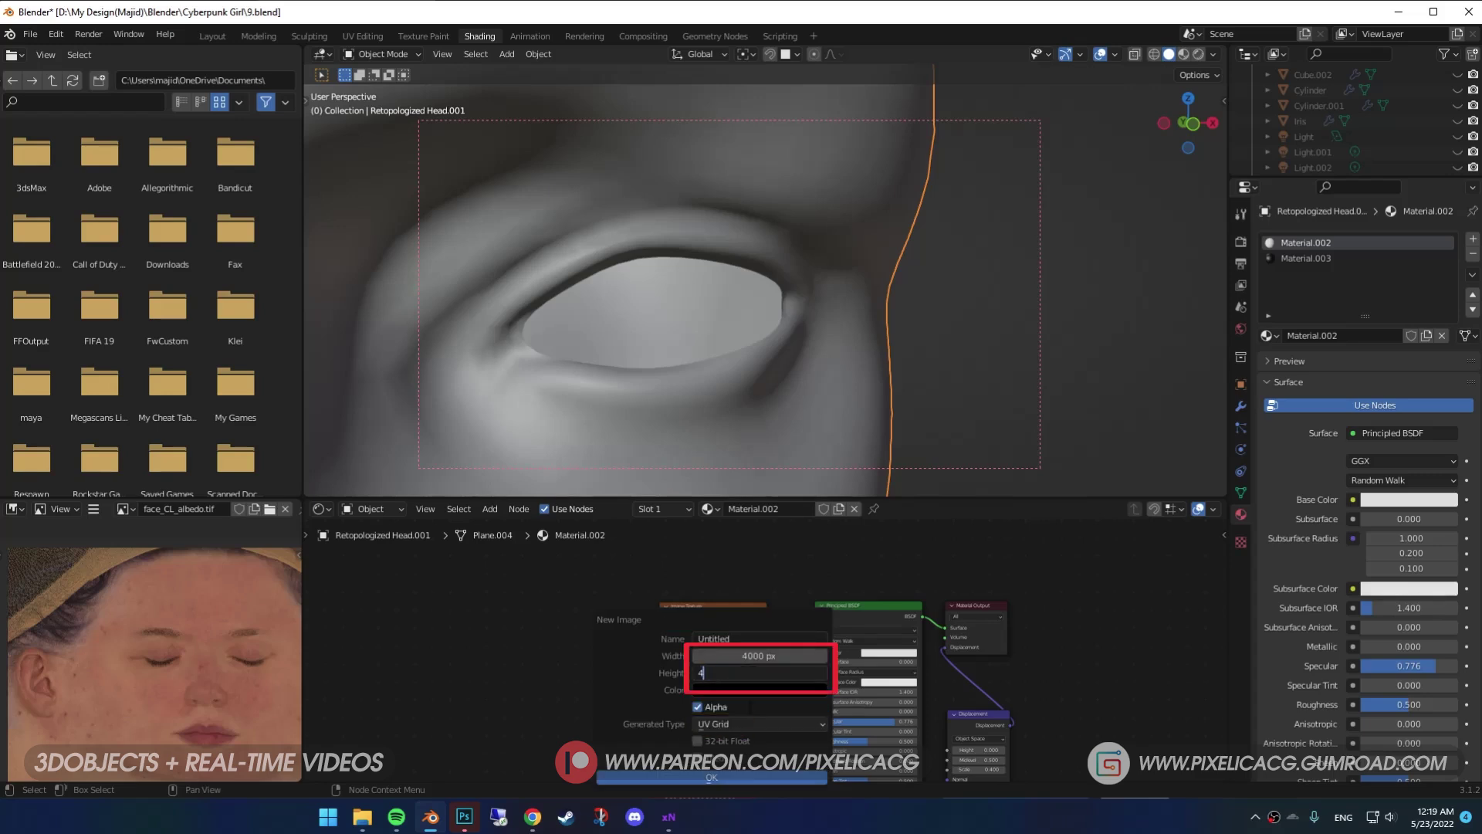
{"action": "left_click", "coordinate": [745, 774]}
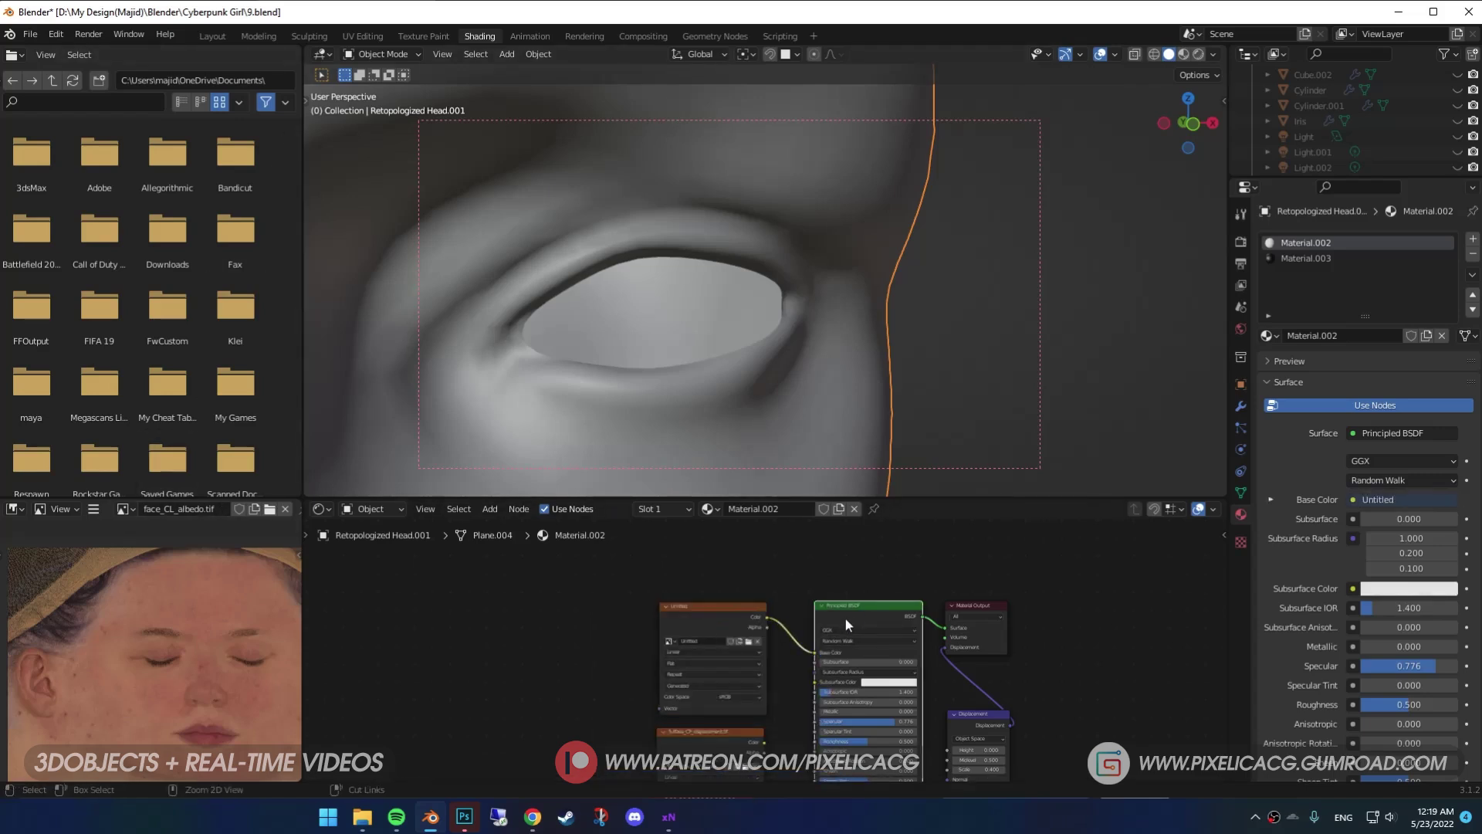
- Preview the UV Grid checker on the head in Material Preview from a few angles
{"action": "left_click", "coordinate": [211, 36]}
{"action": "key", "text": "z"}
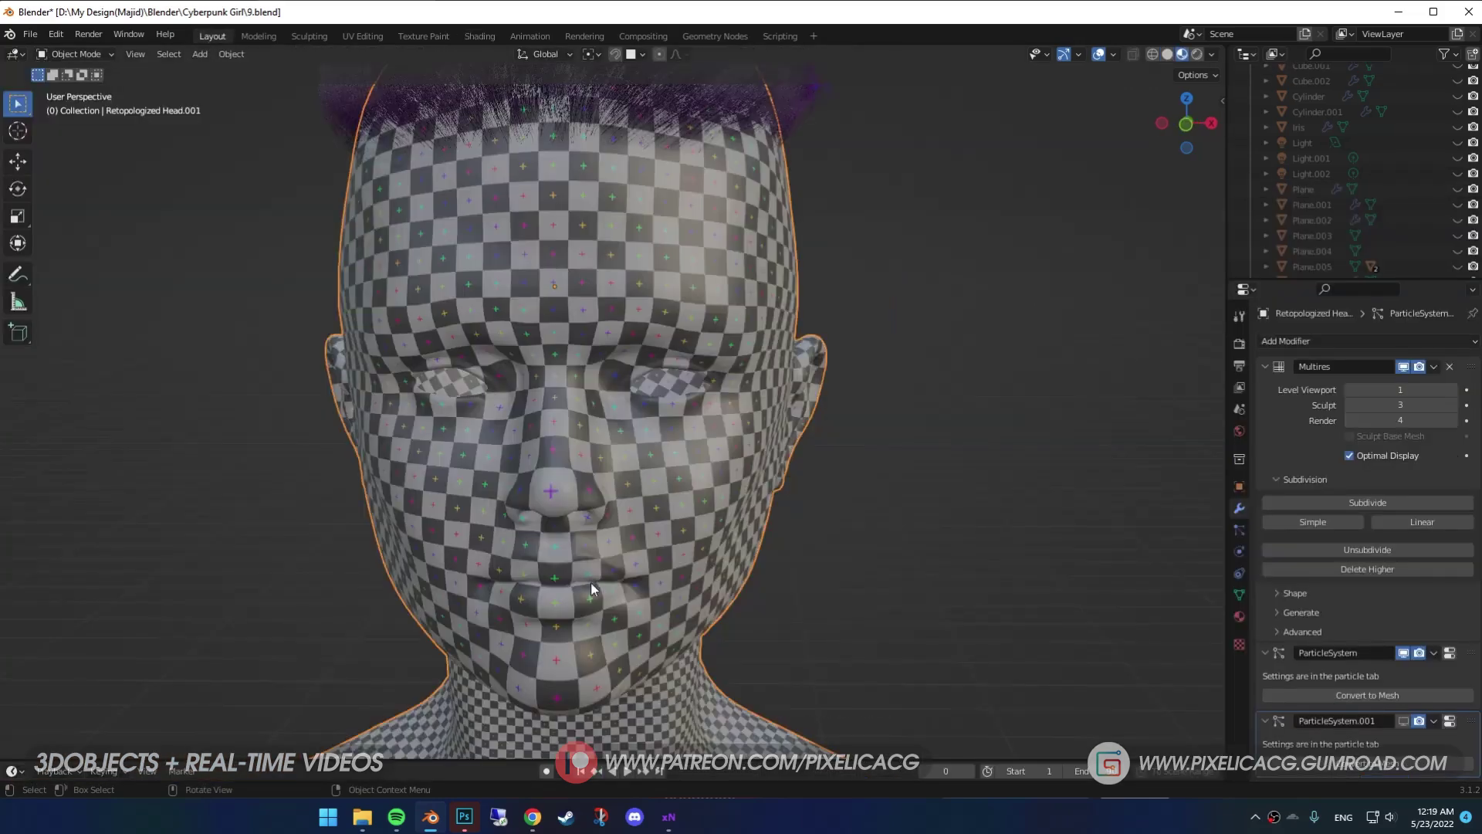
{"action": "key", "text": "ctrl+Page_Down"}
{"action": "key", "text": "ctrl+Page_Down"}
{"action": "key", "text": "ctrl+Page_Down"}
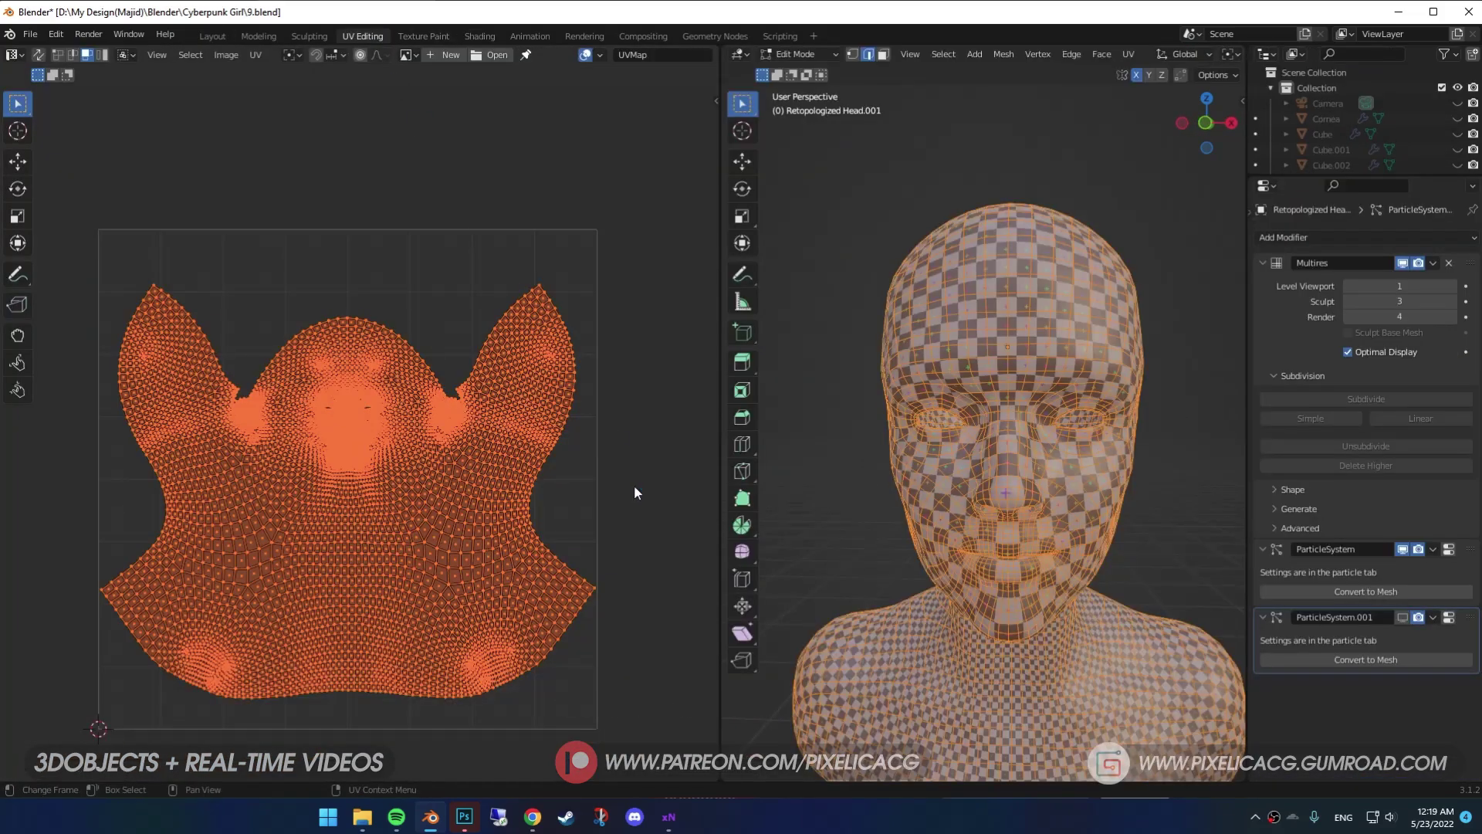
{"action": "key", "text": "Tab"}
{"action": "mouse_move", "coordinate": [994, 515]}
{"action": "middle_mouse_down"}
{"action": "mouse_move", "coordinate": [1067, 537]}
{"action": "mouse_move", "coordinate": [952, 535]}
{"action": "mouse_move", "coordinate": [1008, 534]}
{"action": "middle_mouse_up"}
{"action": "scroll", "coordinate": [952, 535], "scroll_direction": "up", "scroll_amount": 3}
{"action": "key", "text": "ctrl+Page_Down"}
{"action": "key", "text": "ctrl+Page_Down"}
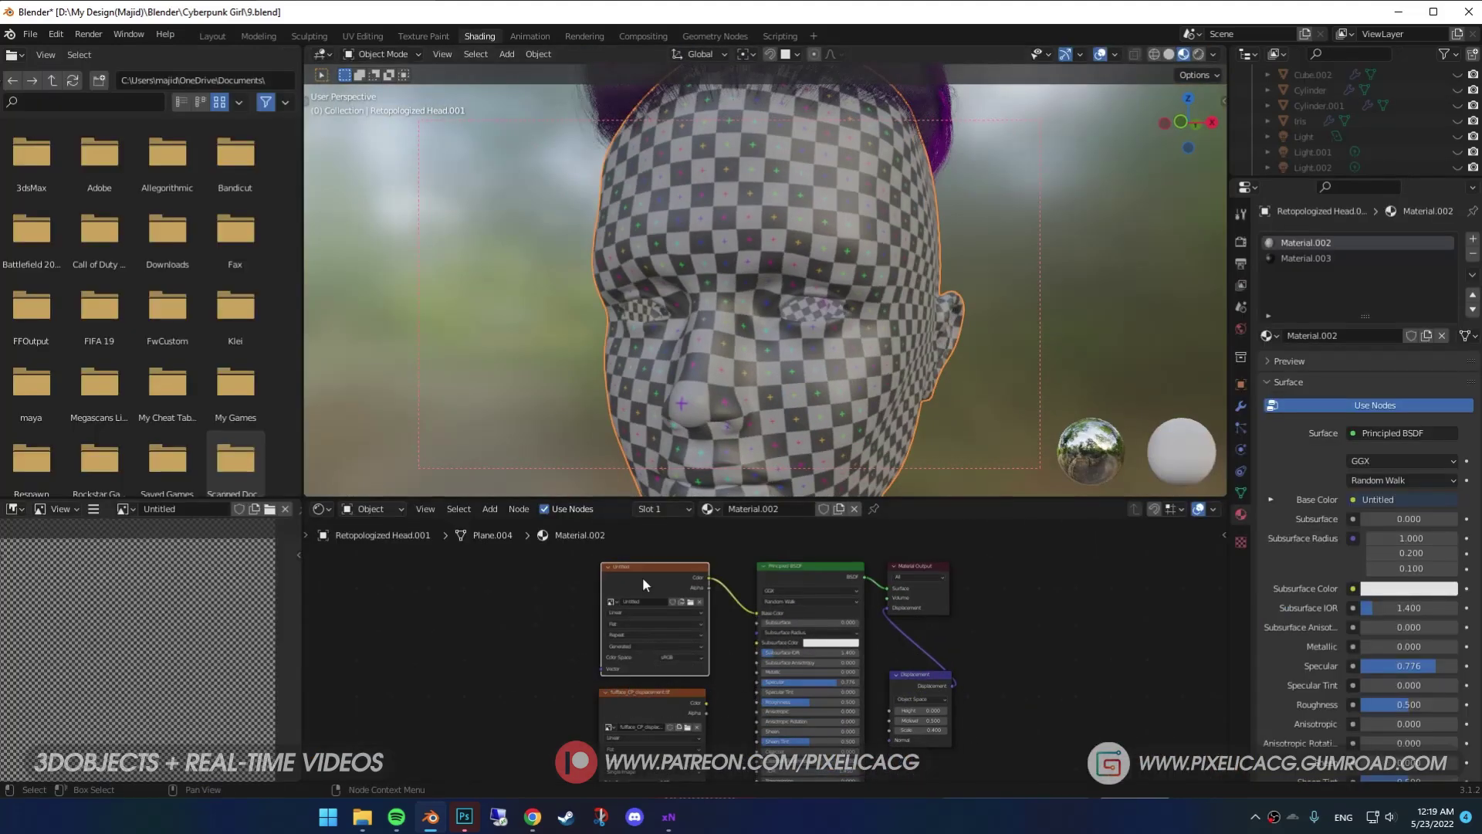
- Add Texture Coordinate and Mapping nodes with Ctrl+T and set the Mapping scale to 2.5
{"action": "key", "text": "ctrl+t"}
{"action": "scroll", "coordinate": [498, 711], "scroll_direction": "up", "scroll_amount": 5}
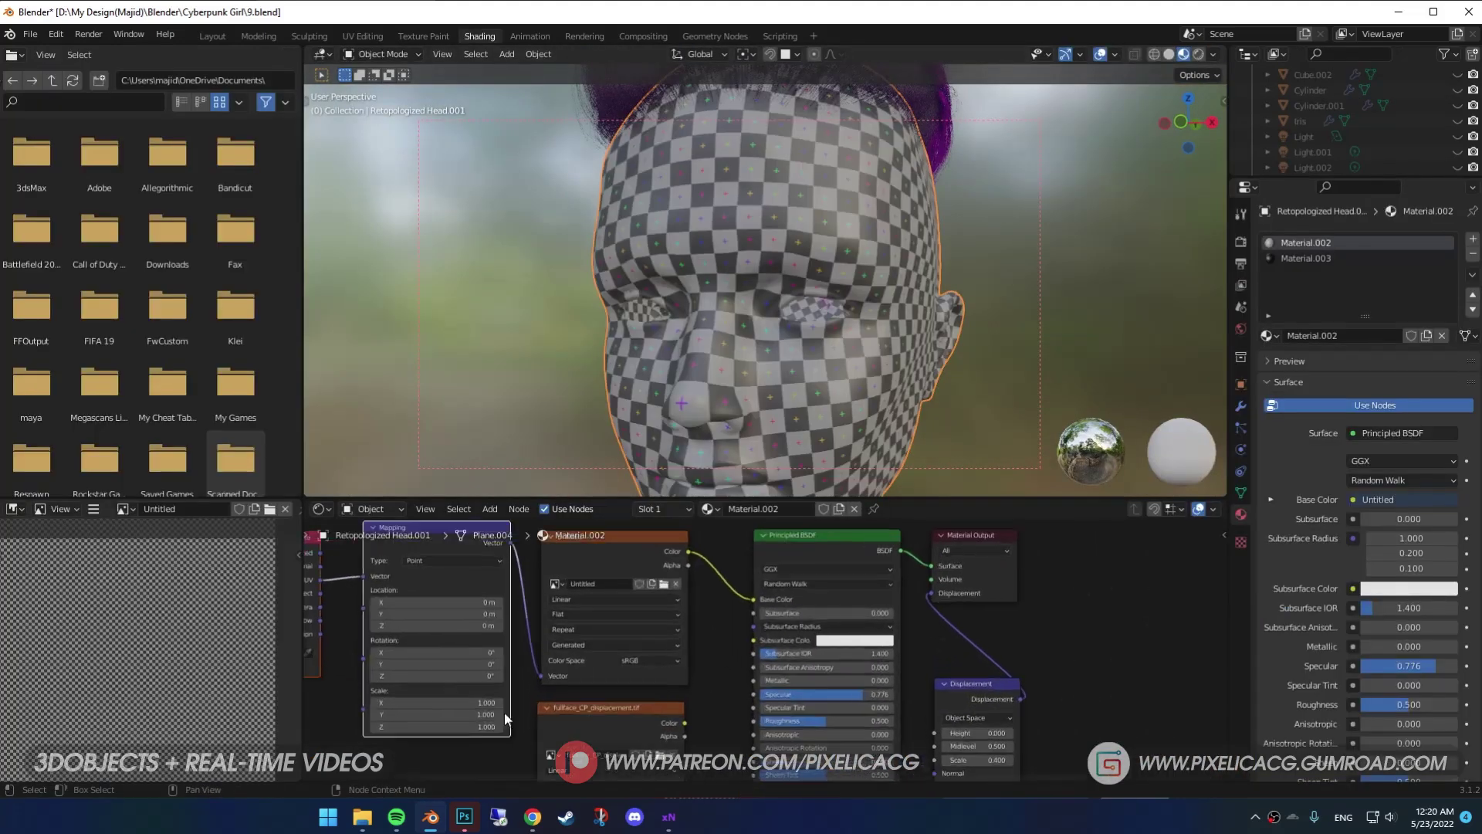
{"action": "left_click", "coordinate": [660, 690]}
{"action": "type", "text": "2.5"}
{"action": "key", "text": "Tab"}
{"action": "type", "text": "2.5"}
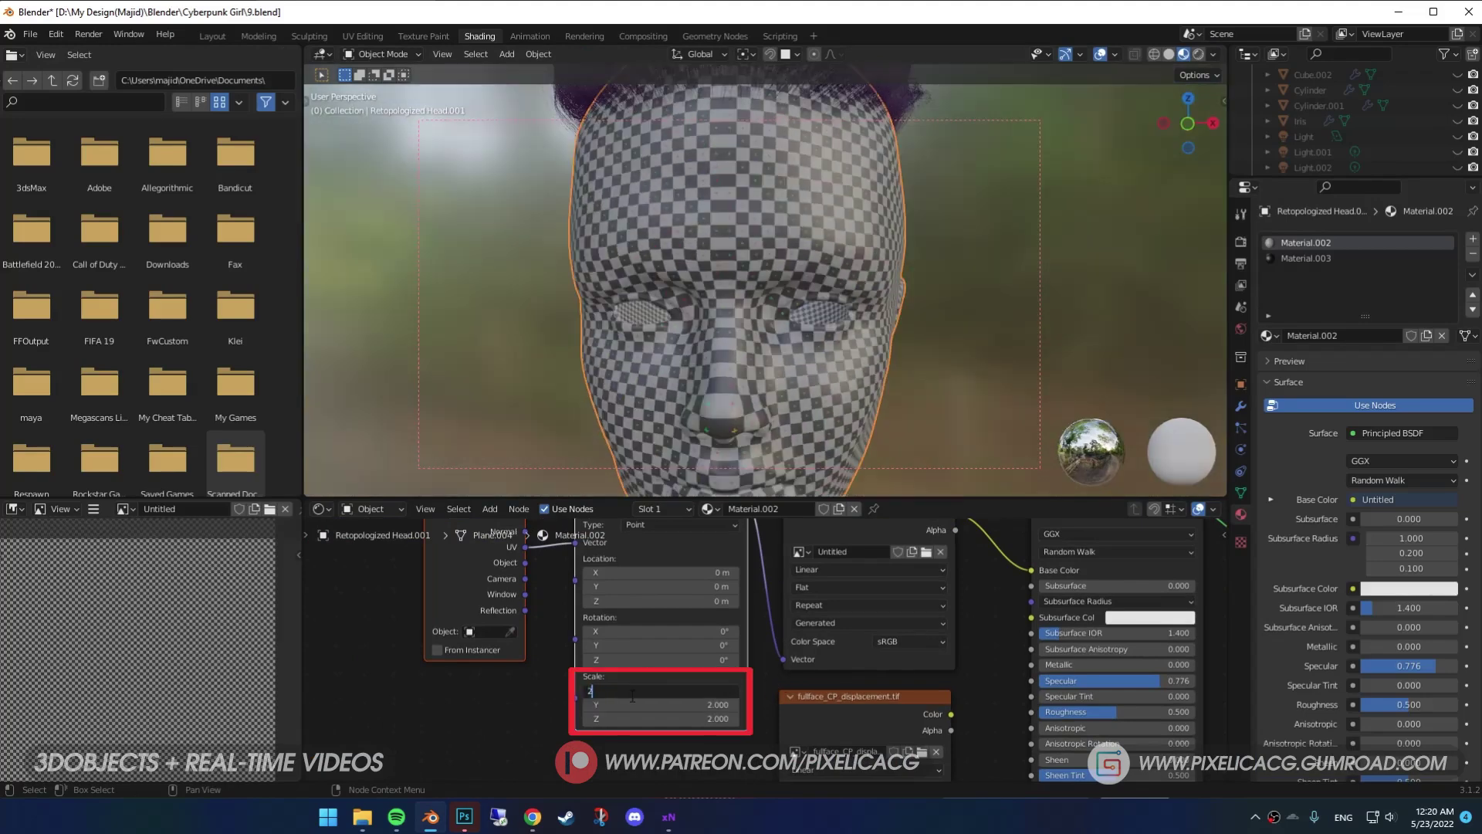
{"action": "key", "text": "Tab"}
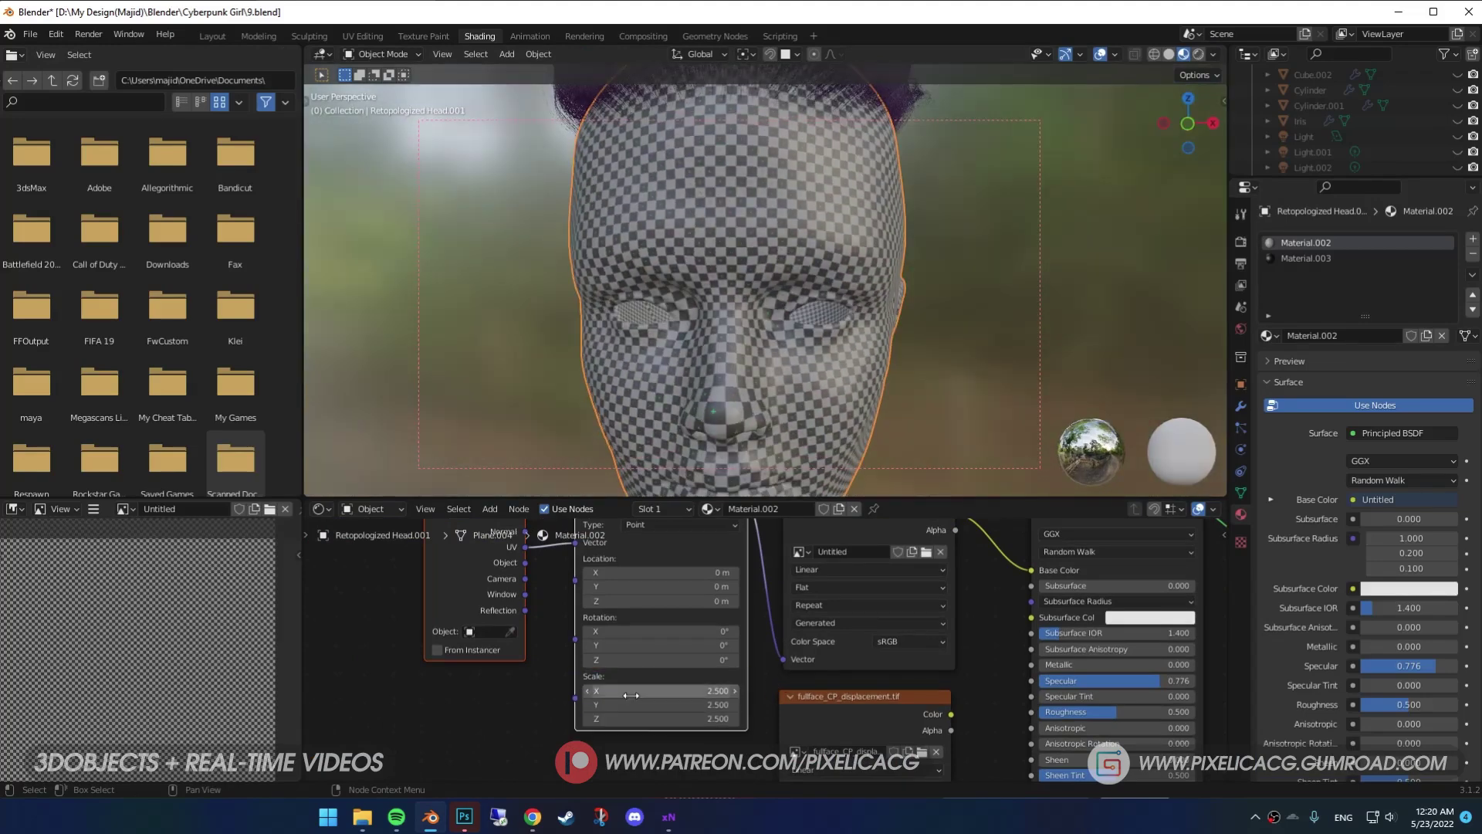
{"action": "middle_click_drag", "start_coordinate": [891, 433], "coordinate": [831, 377]}
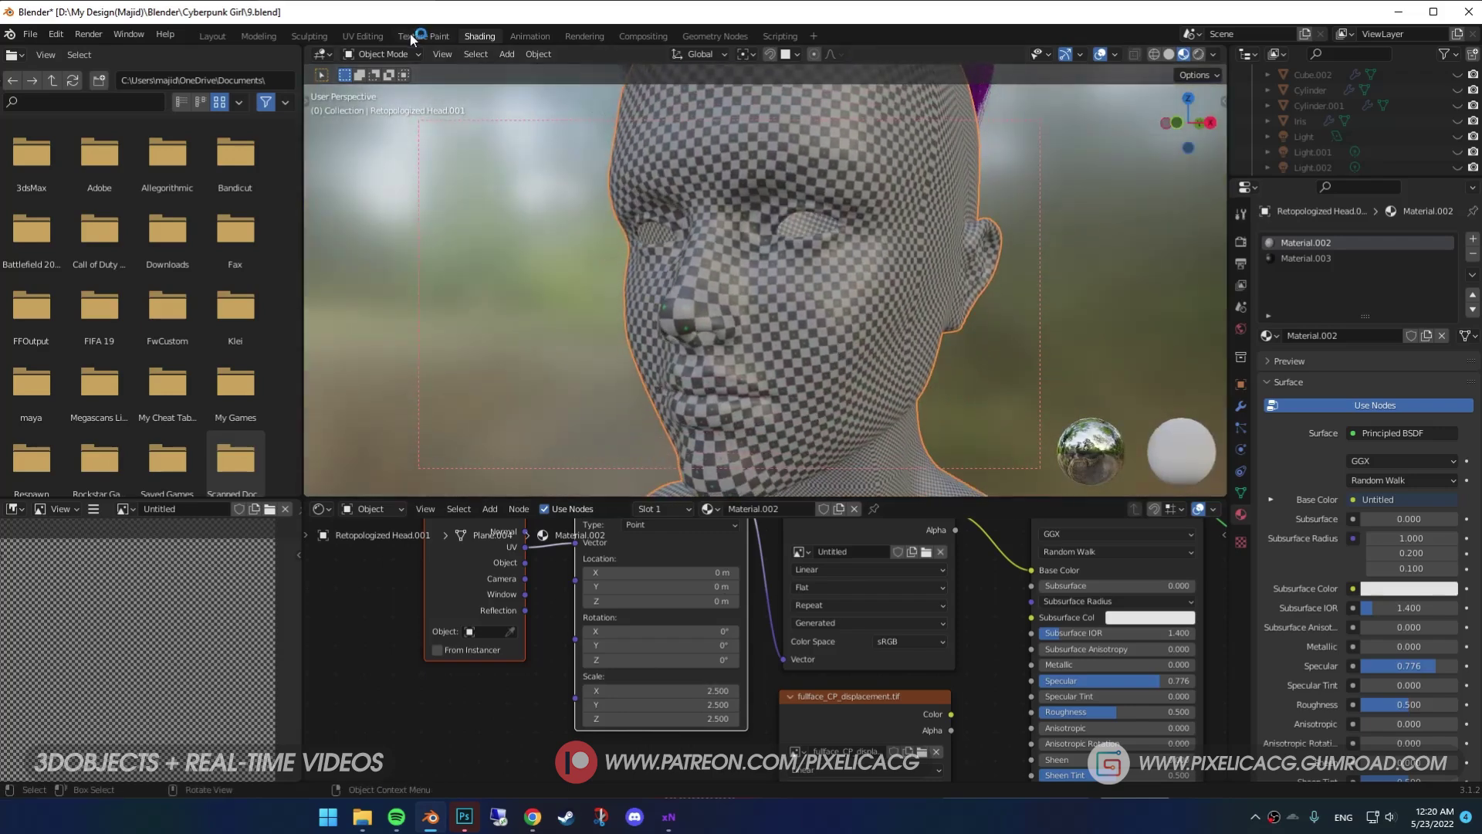
{"action": "left_click", "coordinate": [373, 35]}
- Select all the head's UVs in Edit Mode and grab-sculpt them around the nostrils
{"action": "middle_click_drag", "start_coordinate": [940, 499], "coordinate": [1051, 609]}
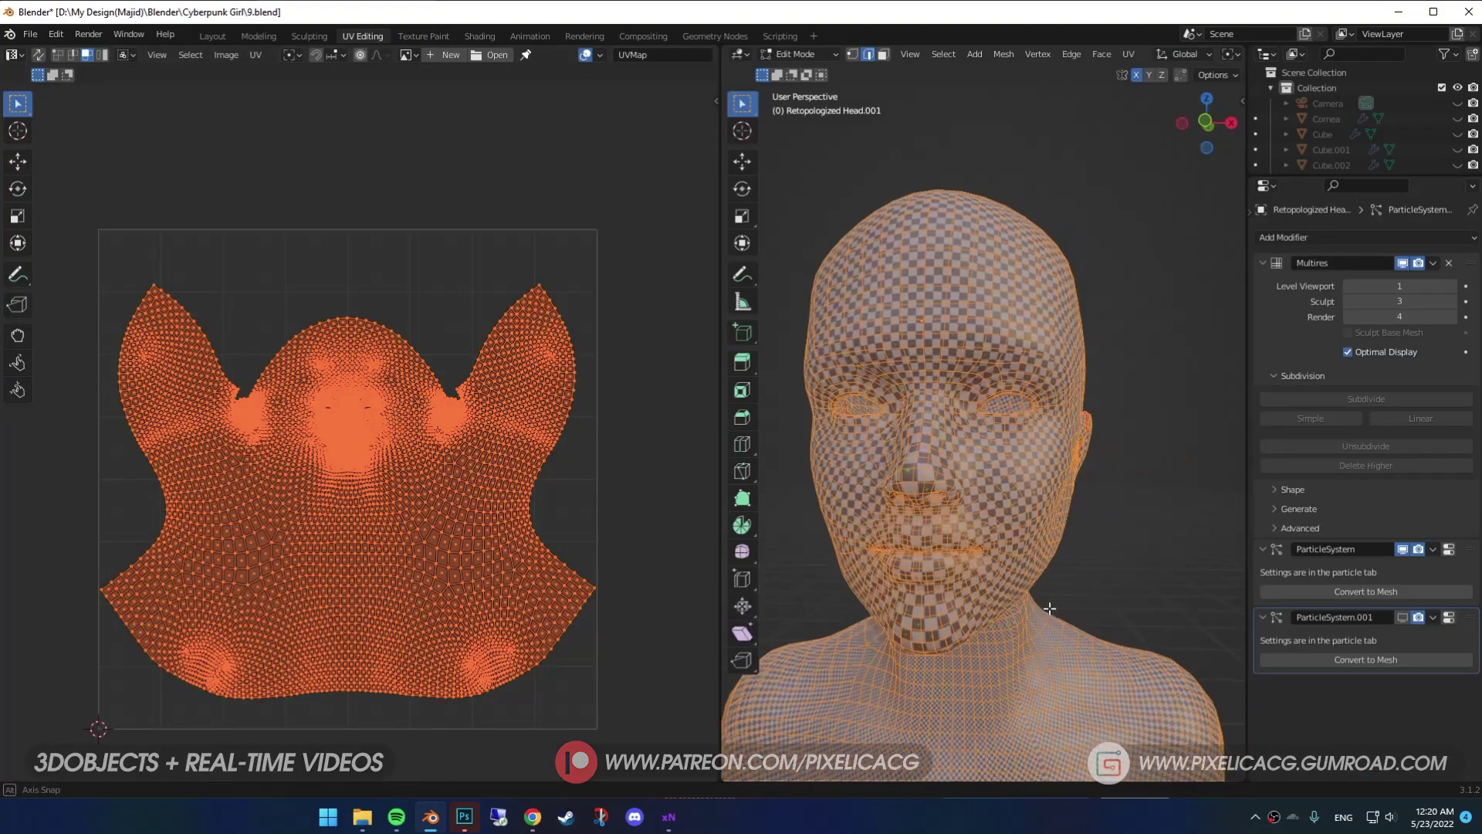
{"action": "key", "text": "Tab"}
{"action": "scroll", "coordinate": [826, 515], "scroll_direction": "up", "scroll_amount": 3}
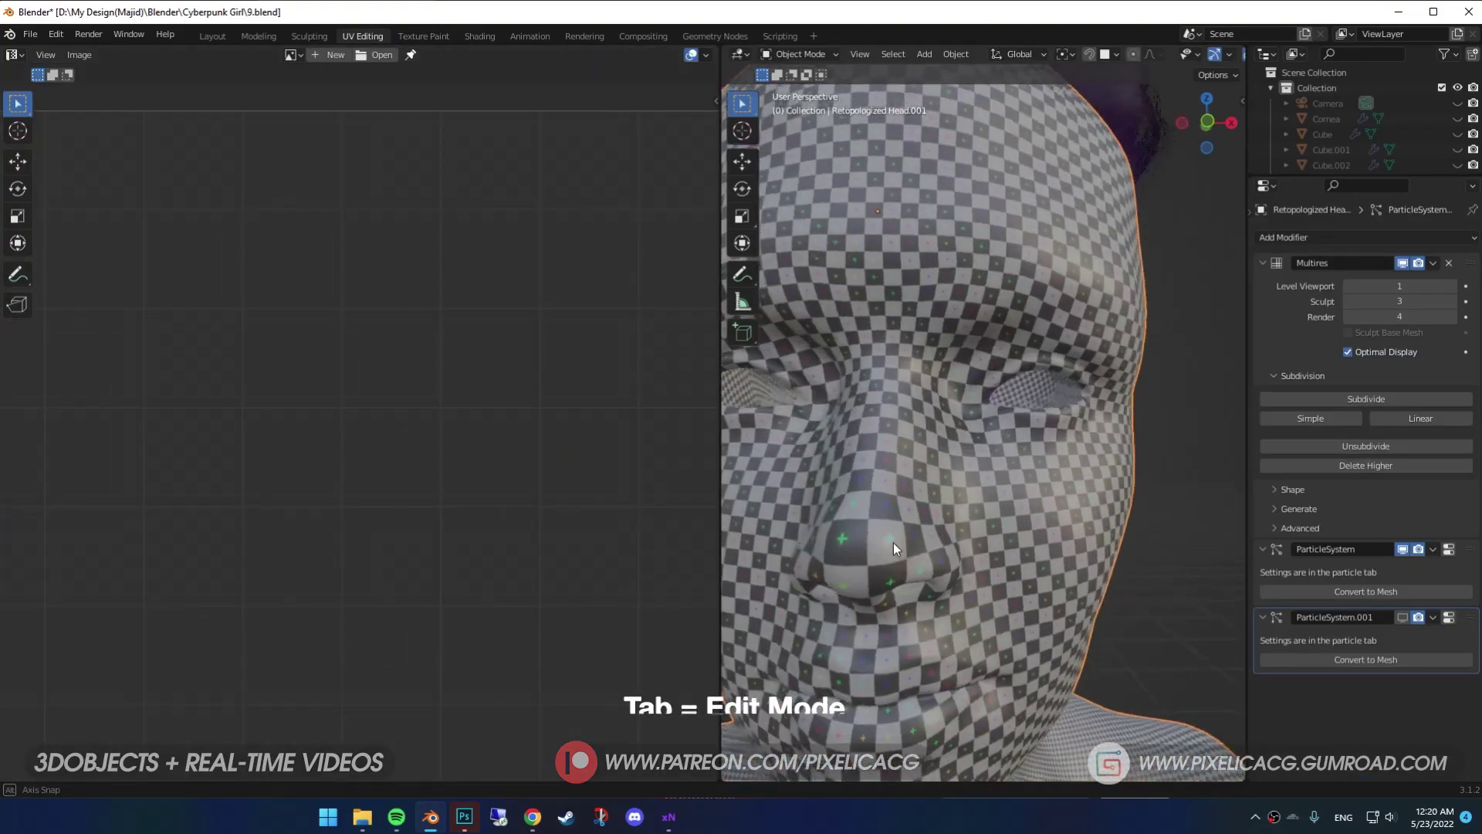
{"action": "key", "text": "Tab"}
{"action": "key", "text": "a"}
{"action": "scroll", "coordinate": [285, 433], "scroll_direction": "up", "scroll_amount": 4}
{"action": "left_click", "coordinate": [18, 362]}
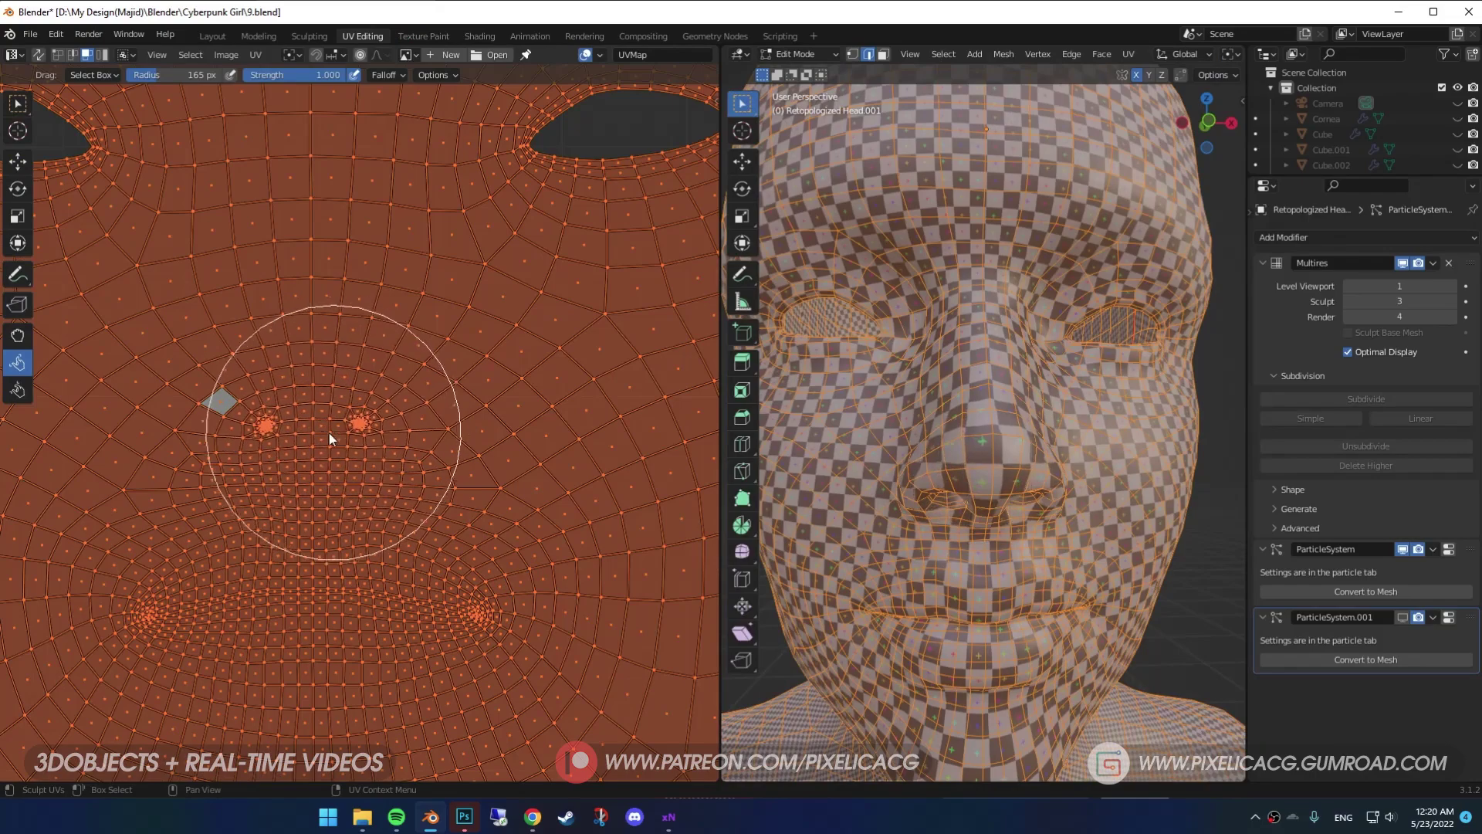
{"action": "left_click_drag", "start_coordinate": [322, 433], "coordinate": [302, 442]}
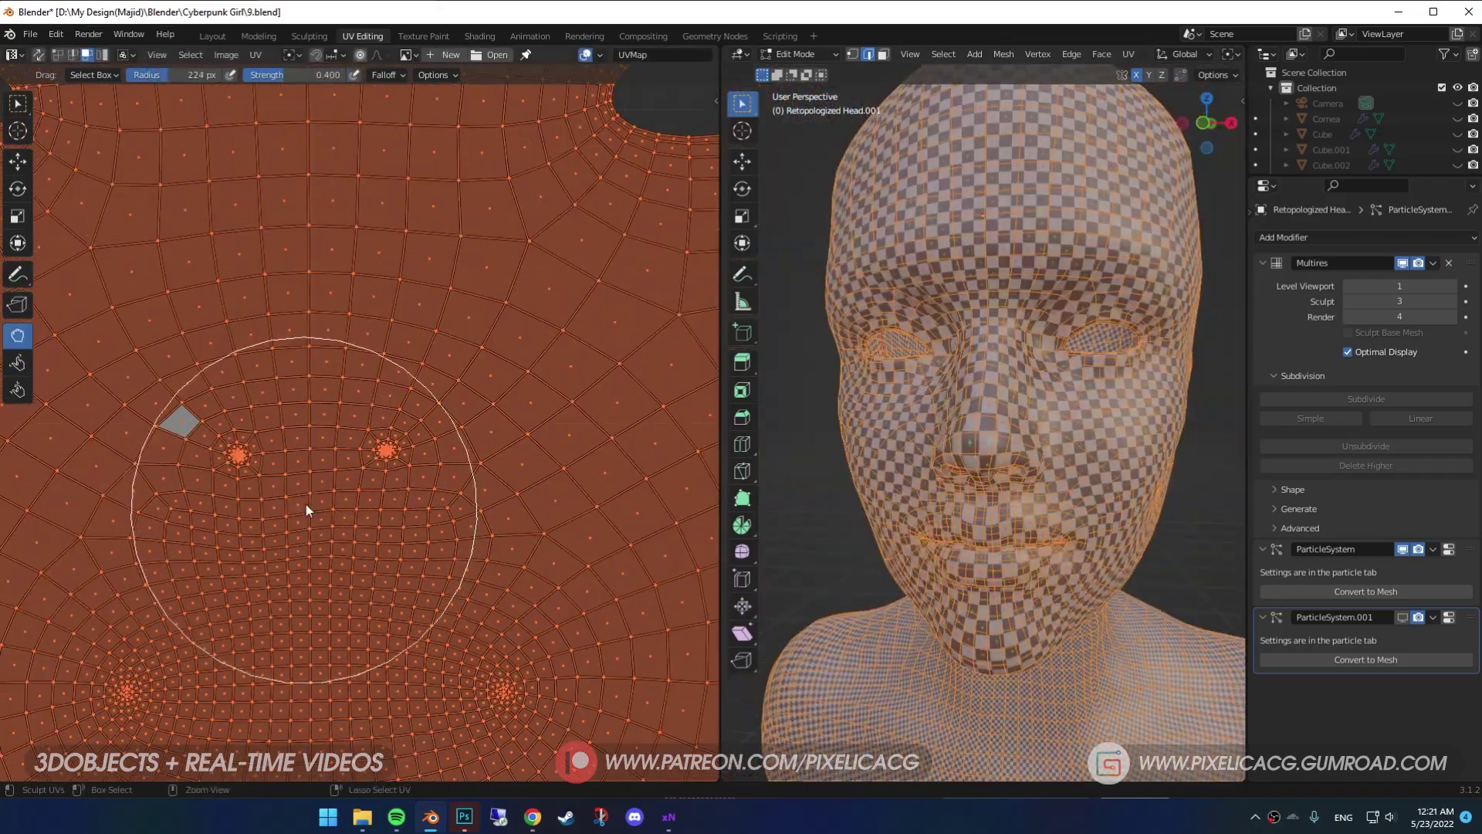
- Resize the UV sculpt brush several times, shrinking it to 104 px, while reshaping the nostrils
{"action": "scroll", "coordinate": [294, 267], "scroll_direction": "down", "scroll_amount": 3}
{"action": "key", "text": "f"}
{"action": "left_click", "coordinate": [231, 444]}
{"action": "scroll", "coordinate": [341, 386], "scroll_direction": "up", "scroll_amount": 2}
{"action": "key", "text": "f"}
{"action": "left_click", "coordinate": [538, 636]}
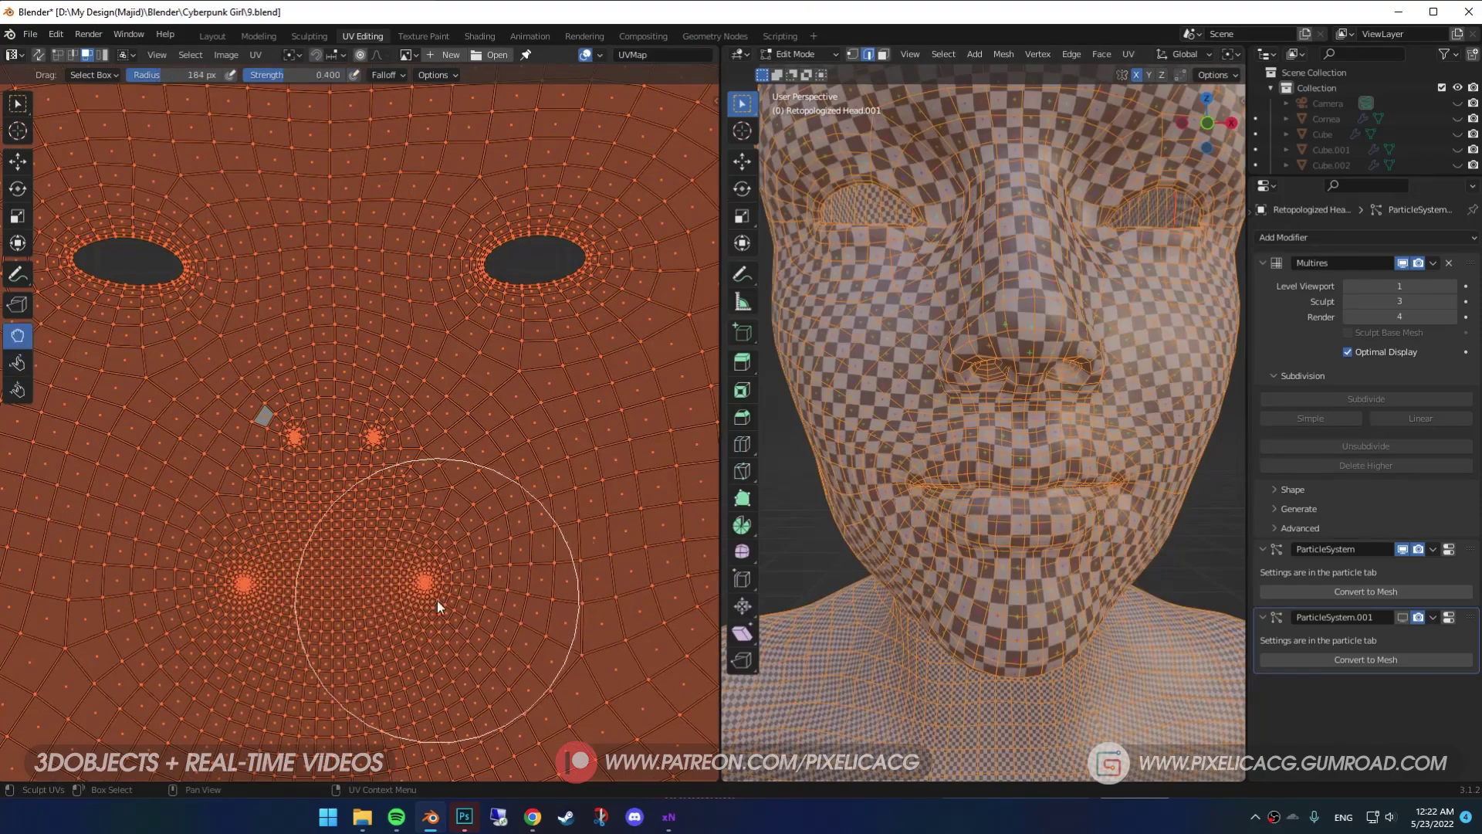
{"action": "key", "text": "f"}
{"action": "left_click", "coordinate": [378, 613]}
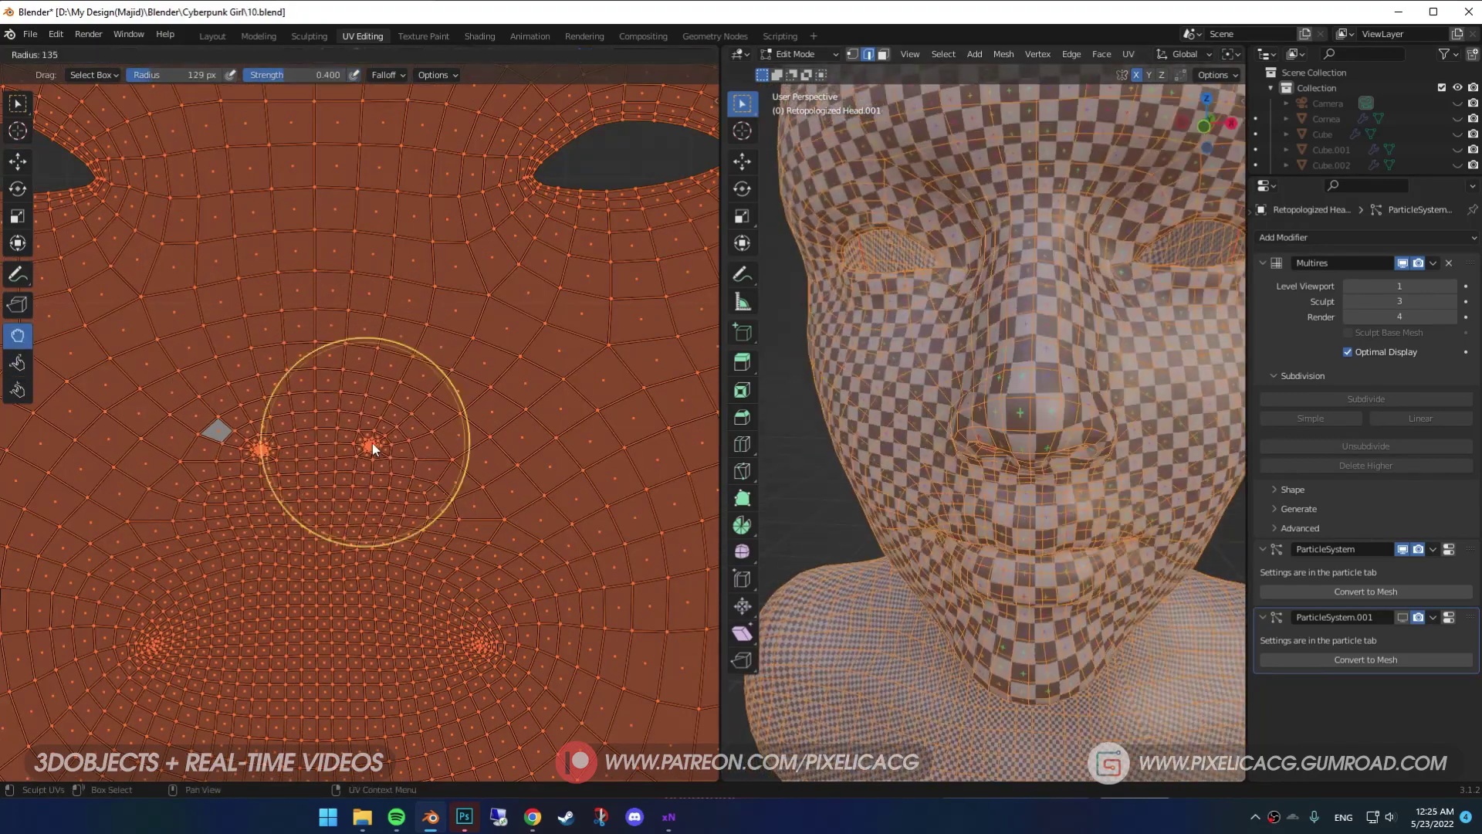
- Enlarge the brush, switch UV sculpt brushes, then inspect the nose checker in Object Mode
{"action": "scroll", "coordinate": [327, 366], "scroll_direction": "down", "scroll_amount": 2}
{"action": "scroll", "coordinate": [372, 521], "scroll_direction": "up", "scroll_amount": 2}
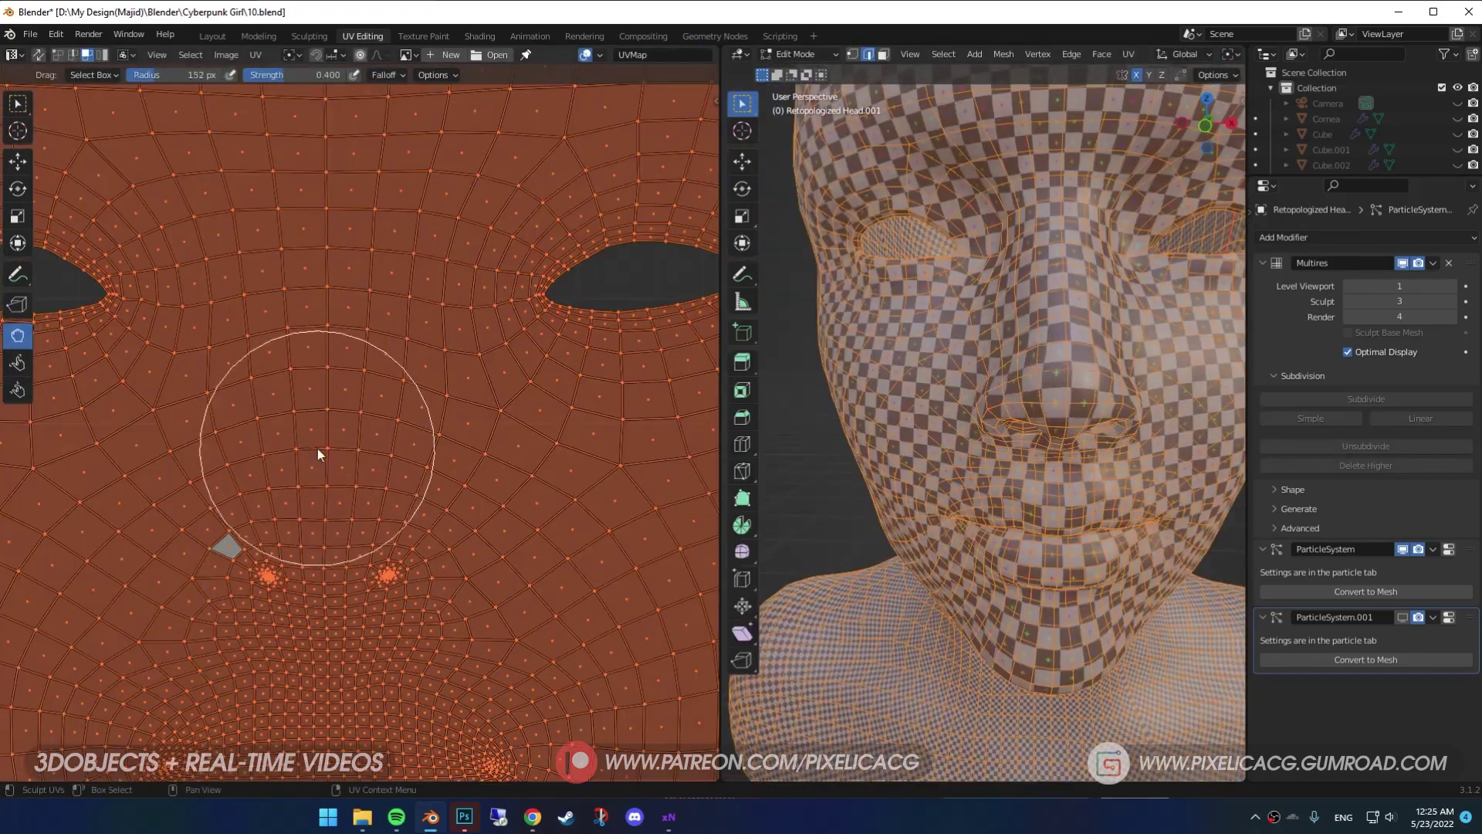
{"action": "key", "text": "f"}
{"action": "left_click", "coordinate": [295, 479]}
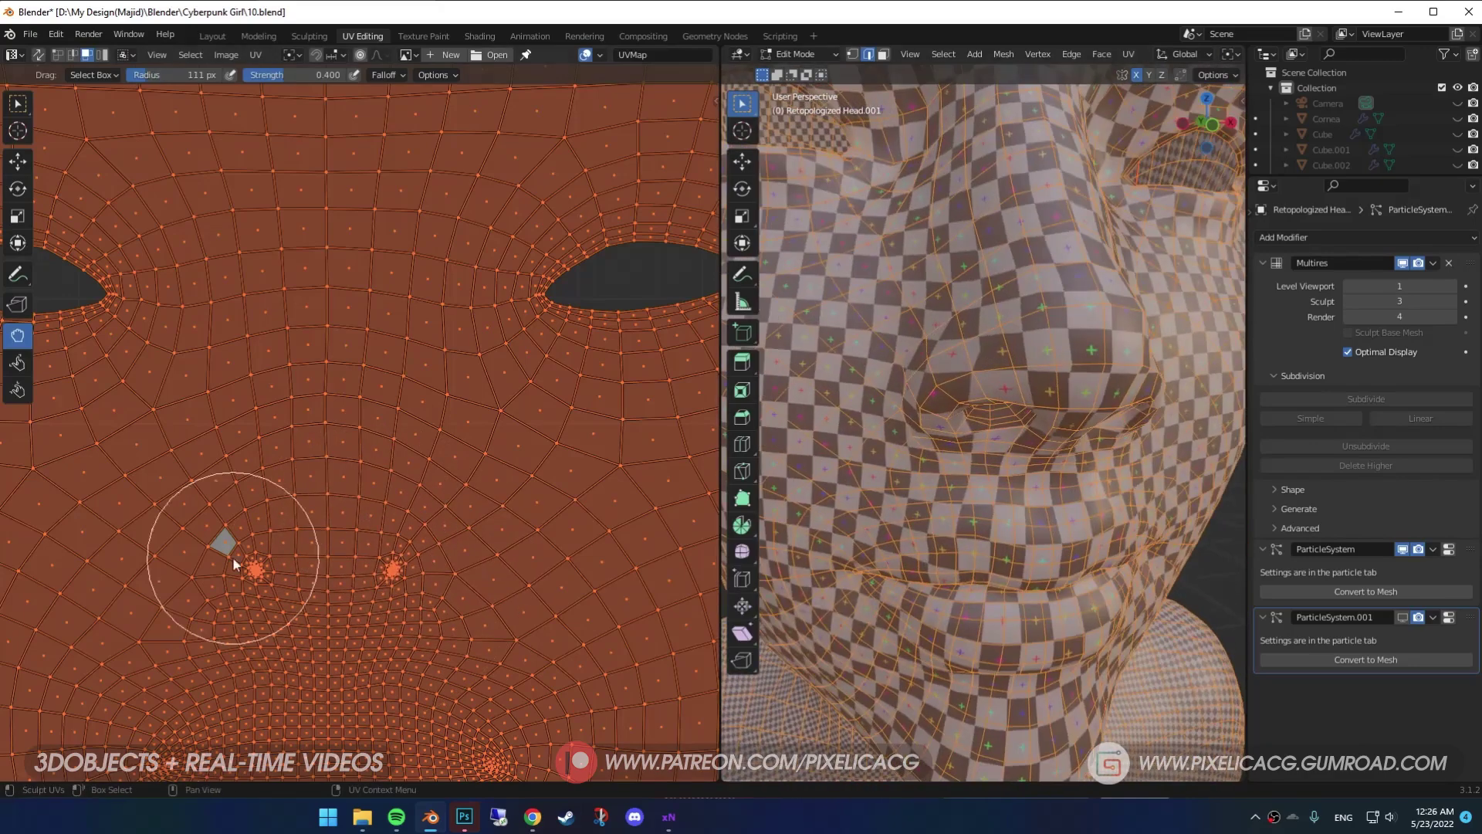
{"action": "scroll", "coordinate": [467, 566], "scroll_direction": "up", "scroll_amount": 4}
{"action": "key", "text": "p"}
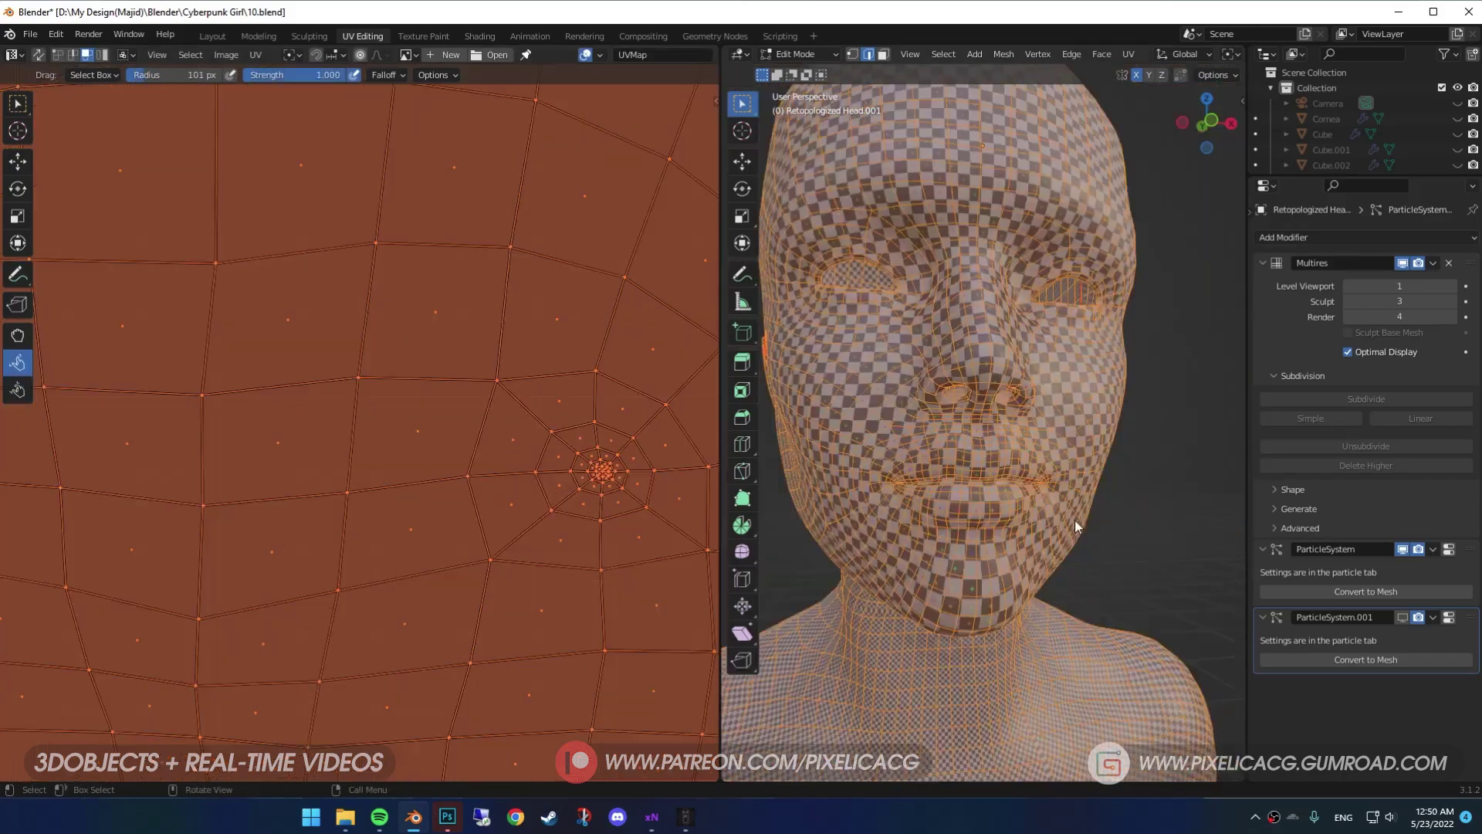
{"action": "key", "text": "Tab"}
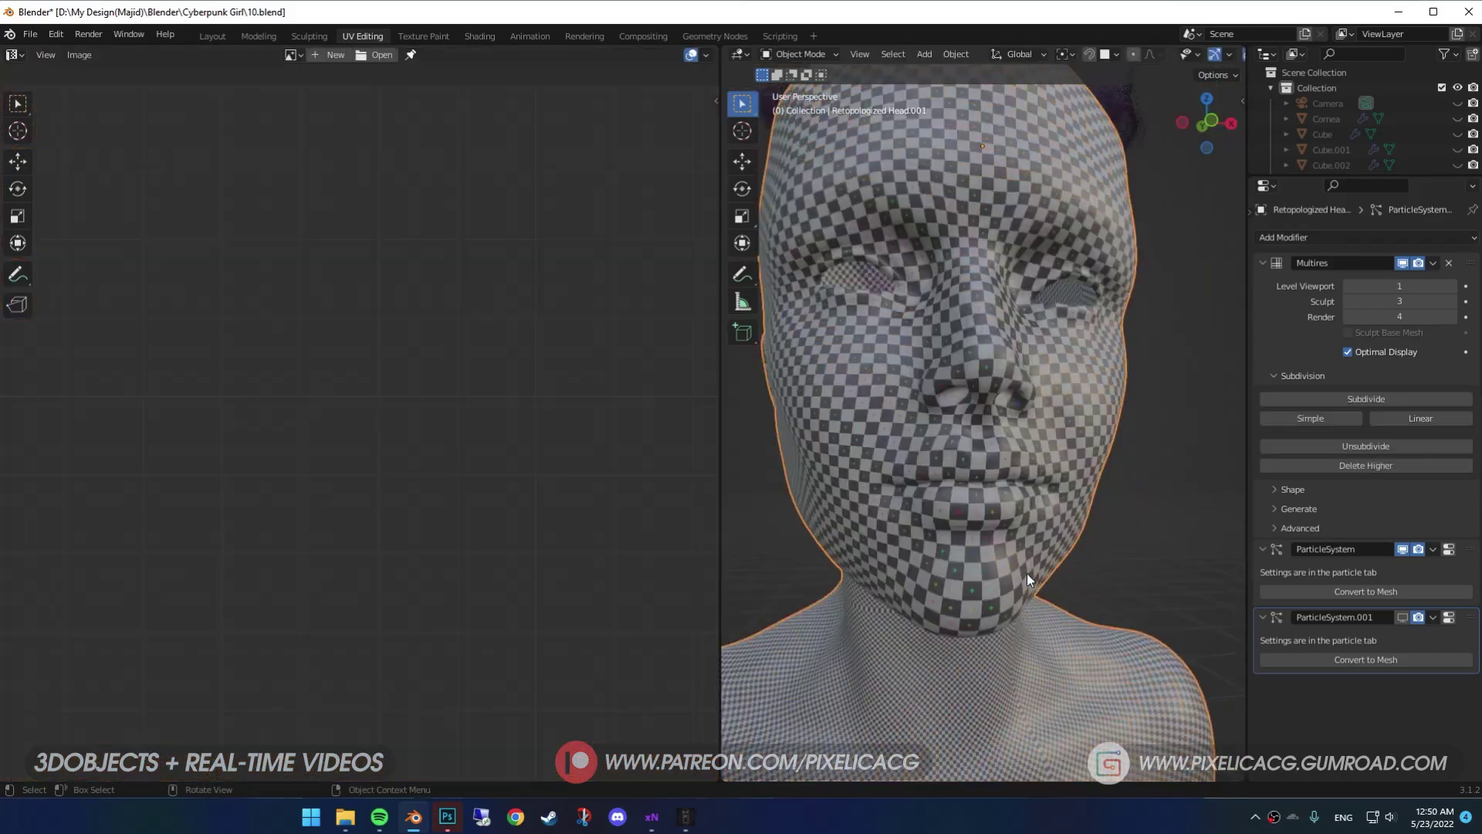
{"action": "scroll", "coordinate": [1027, 572], "scroll_direction": "down", "scroll_amount": 5}
{"action": "middle_click_drag", "start_coordinate": [1029, 567], "coordinate": [965, 486]}
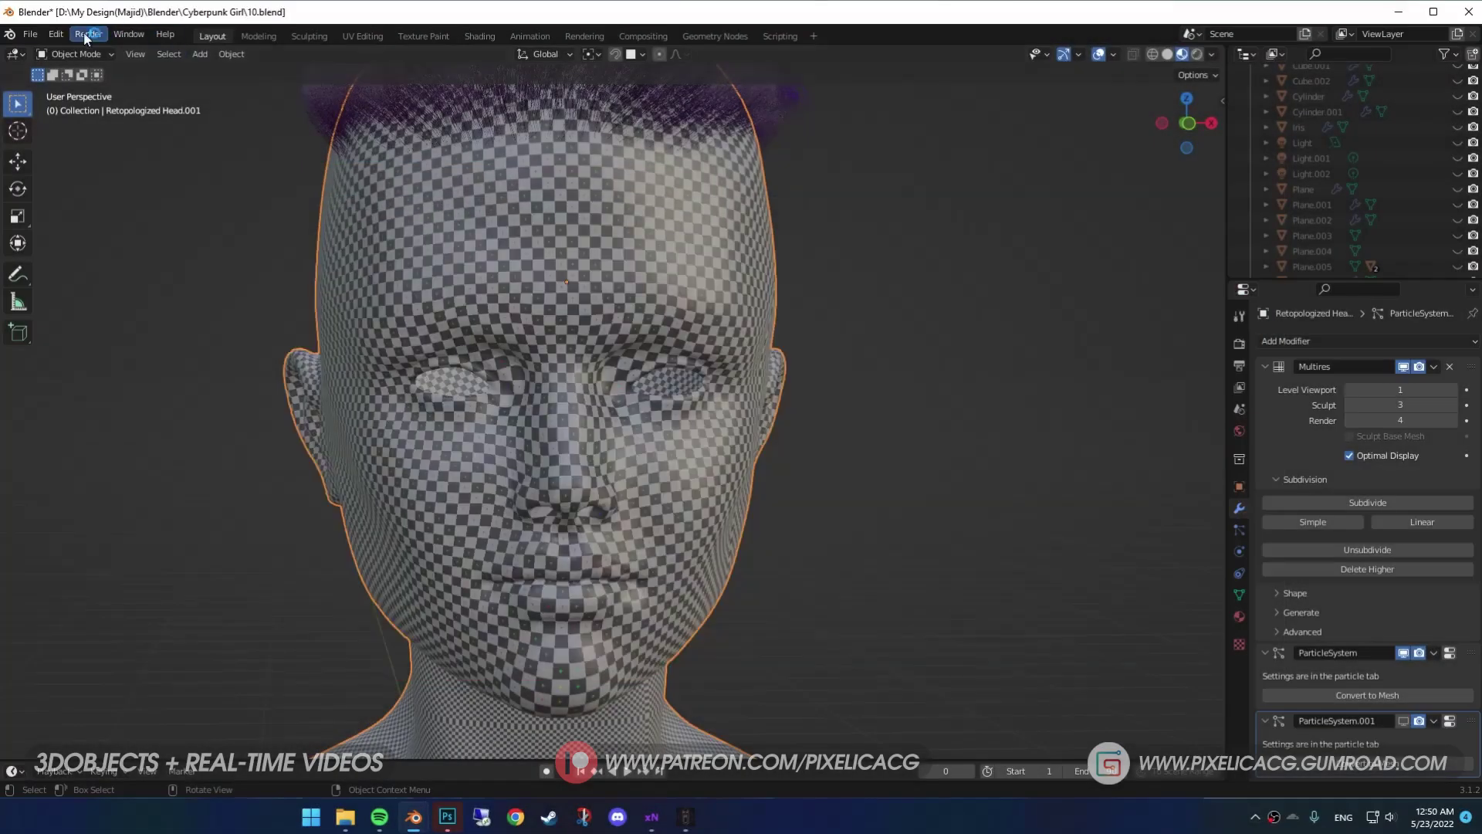
- Choose File > Export > Wavefront (.obj) to bring up the OBJ export browser
{"action": "left_click", "coordinate": [56, 34]}
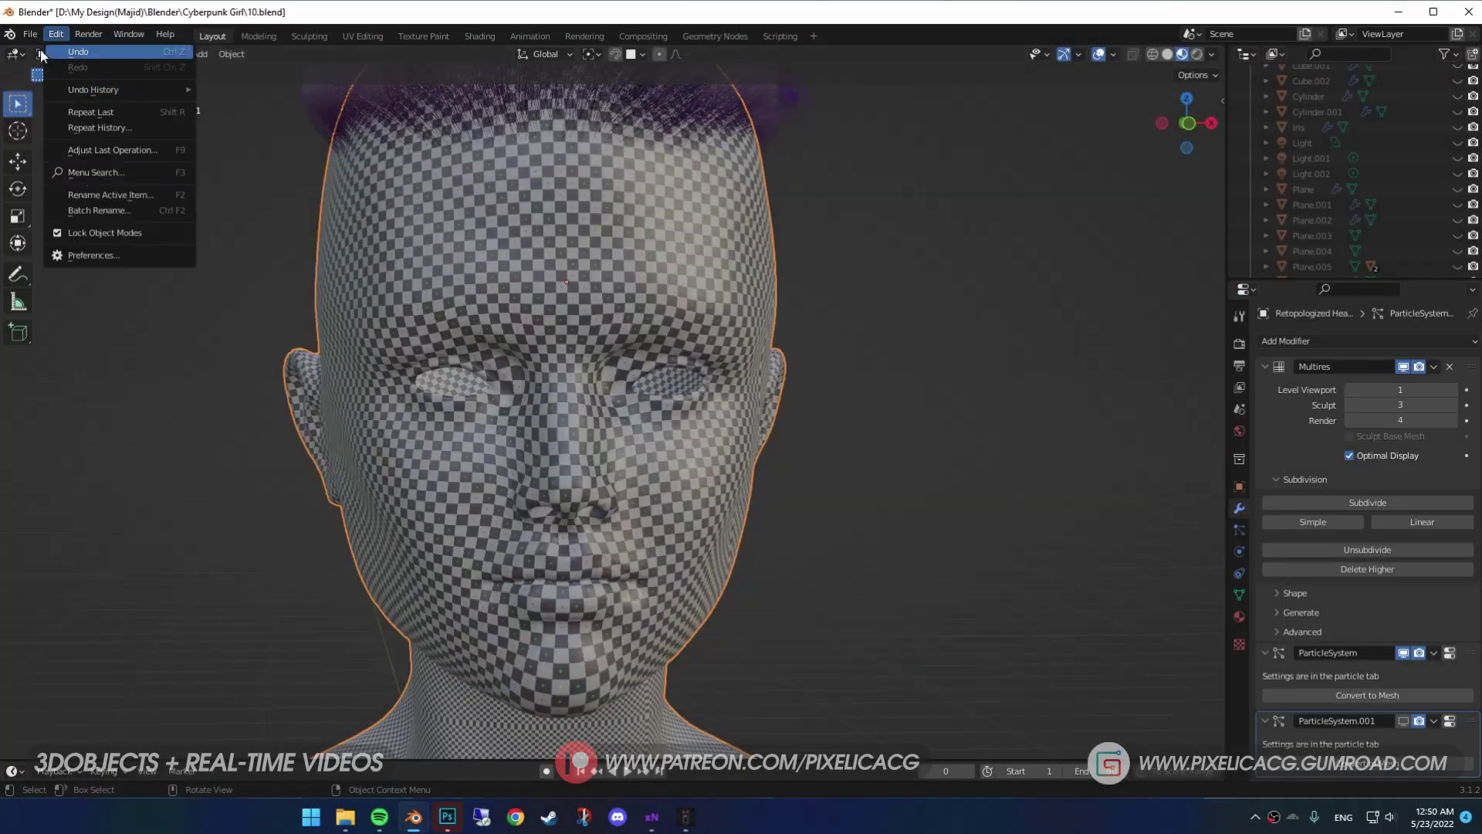
{"action": "mouse_move", "coordinate": [30, 34]}
{"action": "mouse_move", "coordinate": [91, 255]}
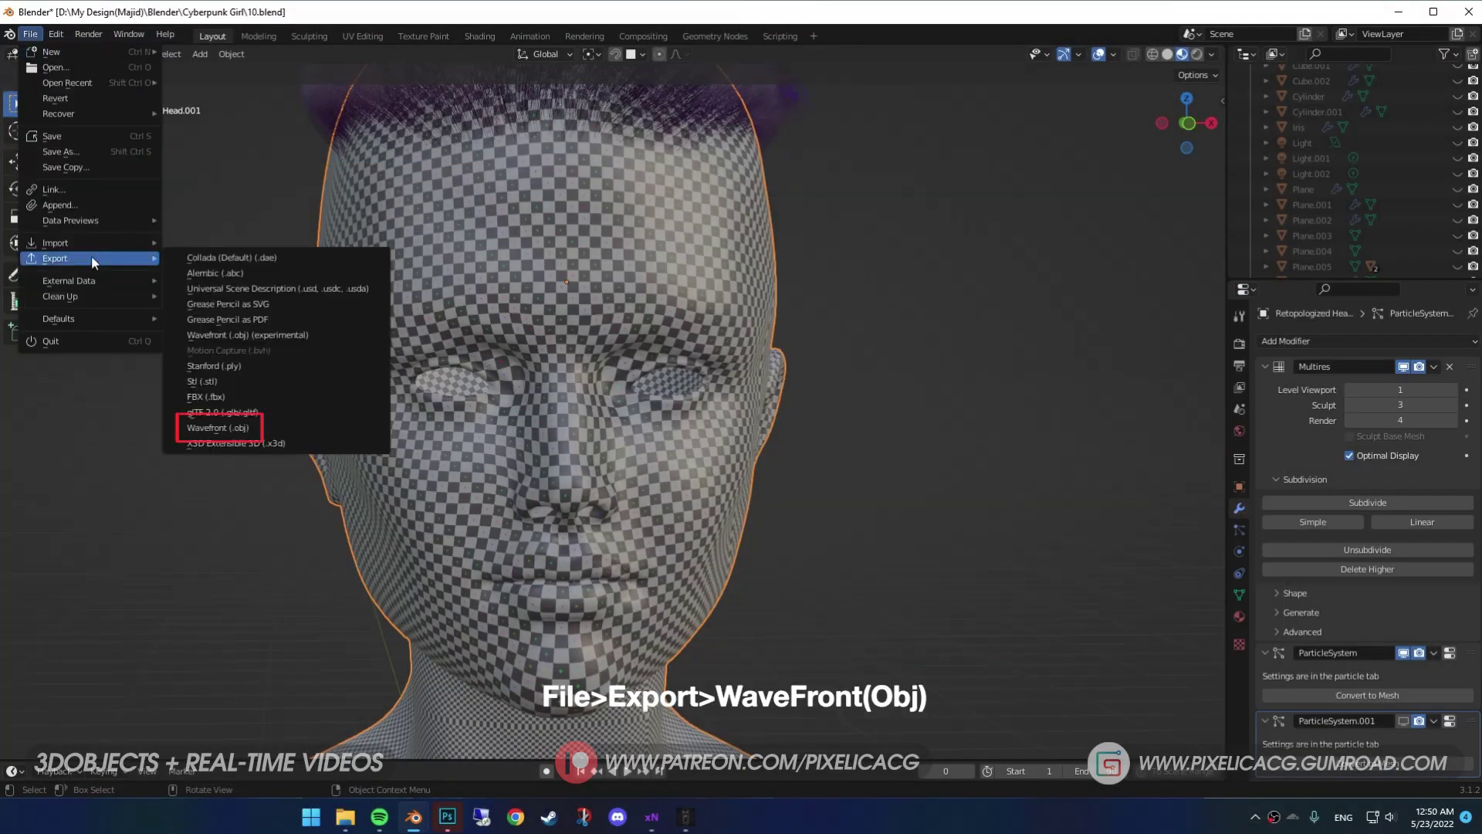
{"action": "left_click", "coordinate": [266, 427]}
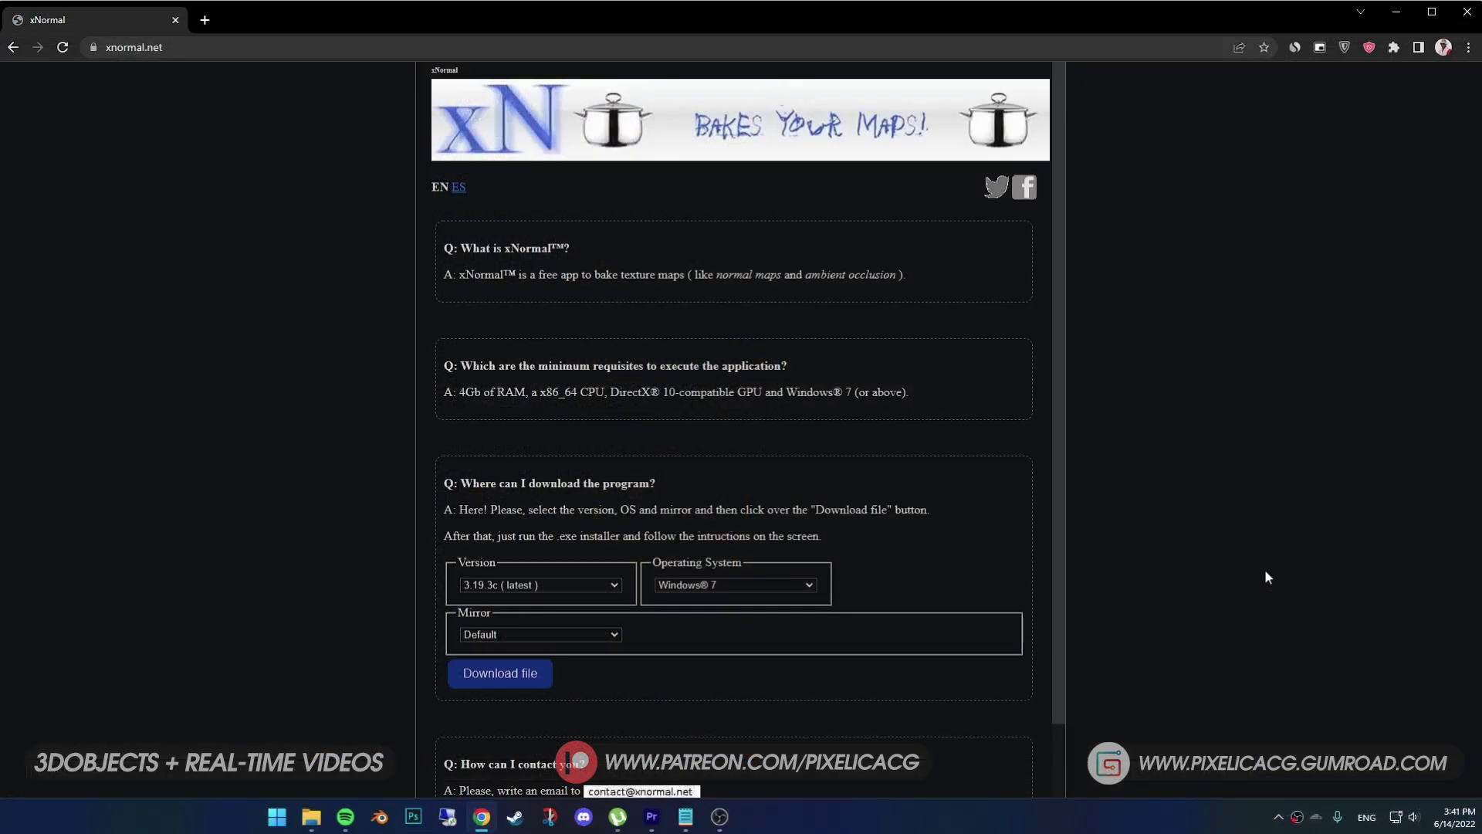
- Use the Download file button on xnormal.net to get the xNormal 3.19.3c installer
{"action": "left_click", "coordinate": [499, 674]}
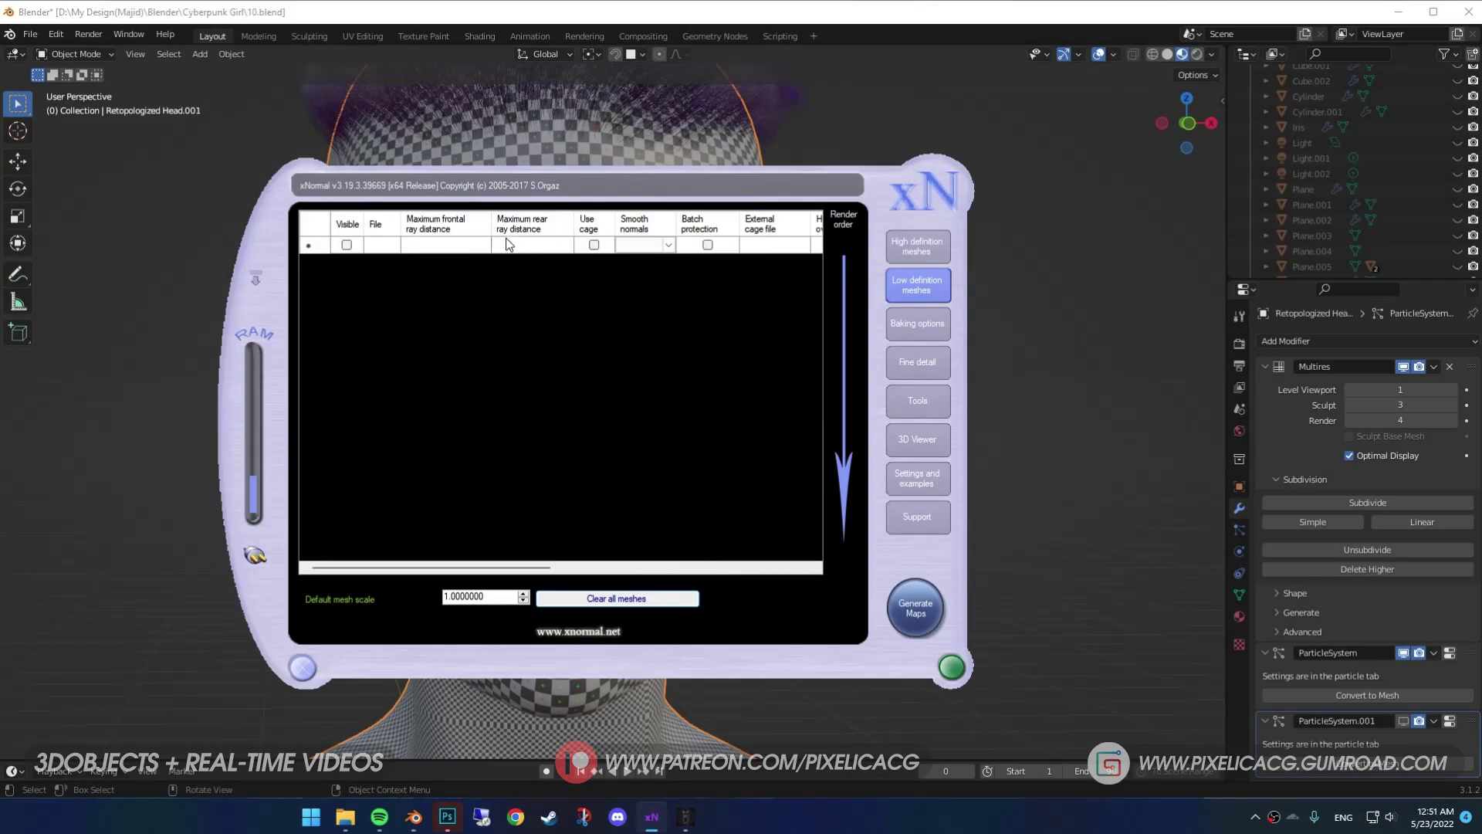
- Add HighPoly.obj from the Desktop as the high-definition mesh
{"action": "left_click_drag", "start_coordinate": [535, 181], "coordinate": [523, 221]}
{"action": "left_click", "coordinate": [903, 289]}
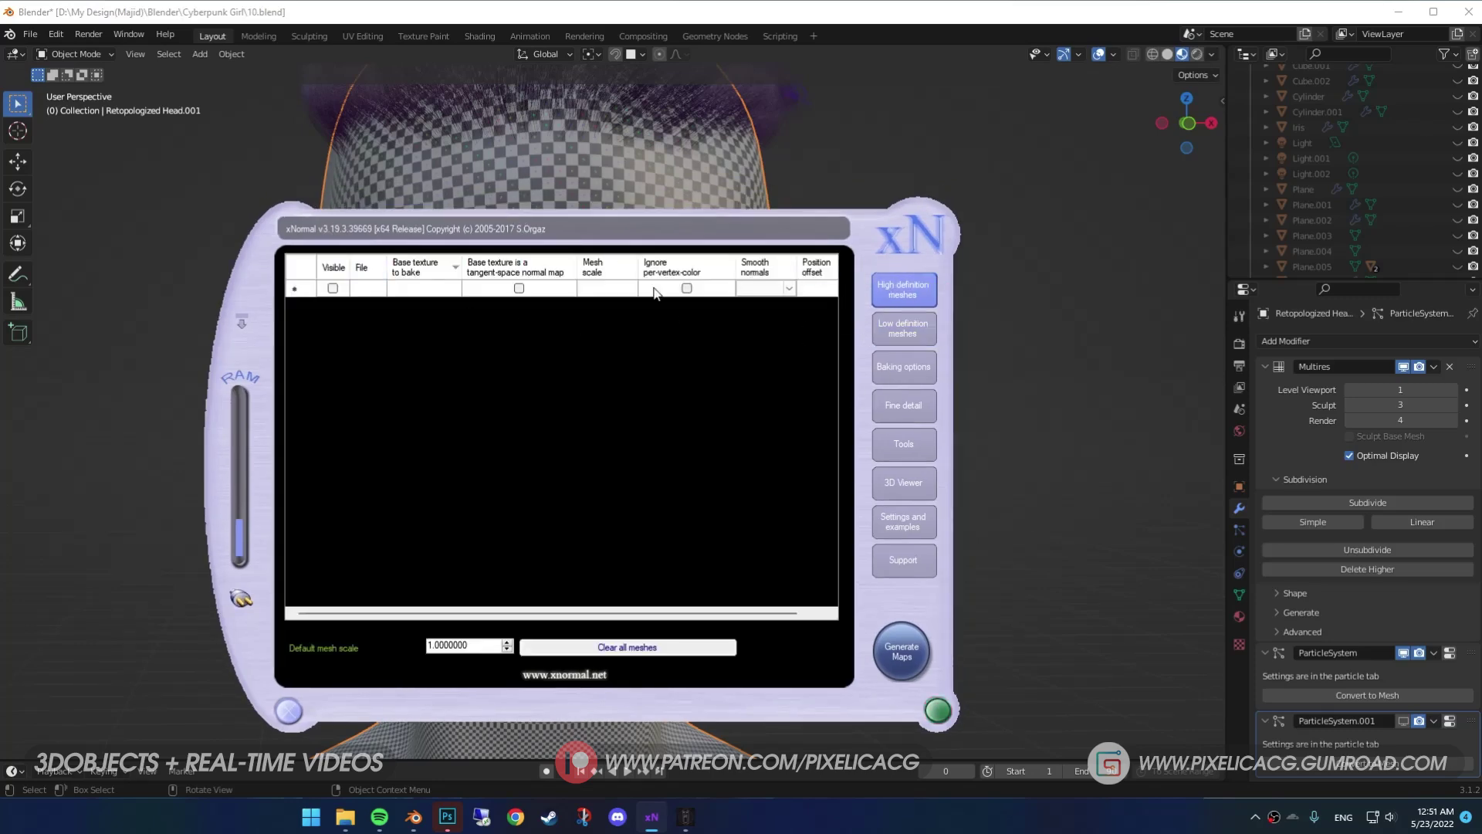
{"action": "right_click", "coordinate": [398, 291]}
{"action": "left_click", "coordinate": [441, 296]}
{"action": "scroll", "coordinate": [150, 478], "scroll_direction": "up", "scroll_amount": 2}
{"action": "left_click", "coordinate": [153, 424]}
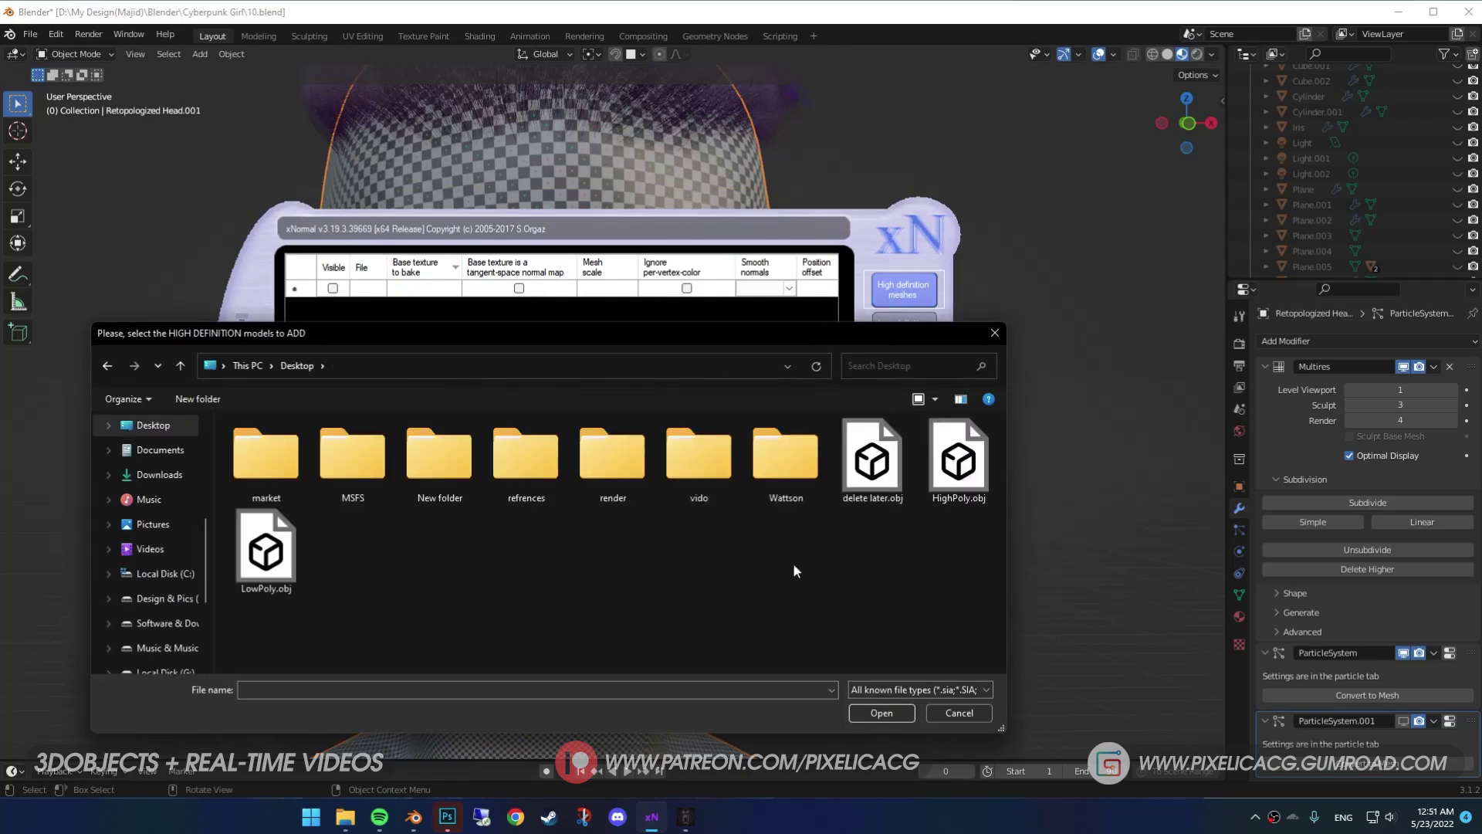
{"action": "double_click", "coordinate": [962, 497]}
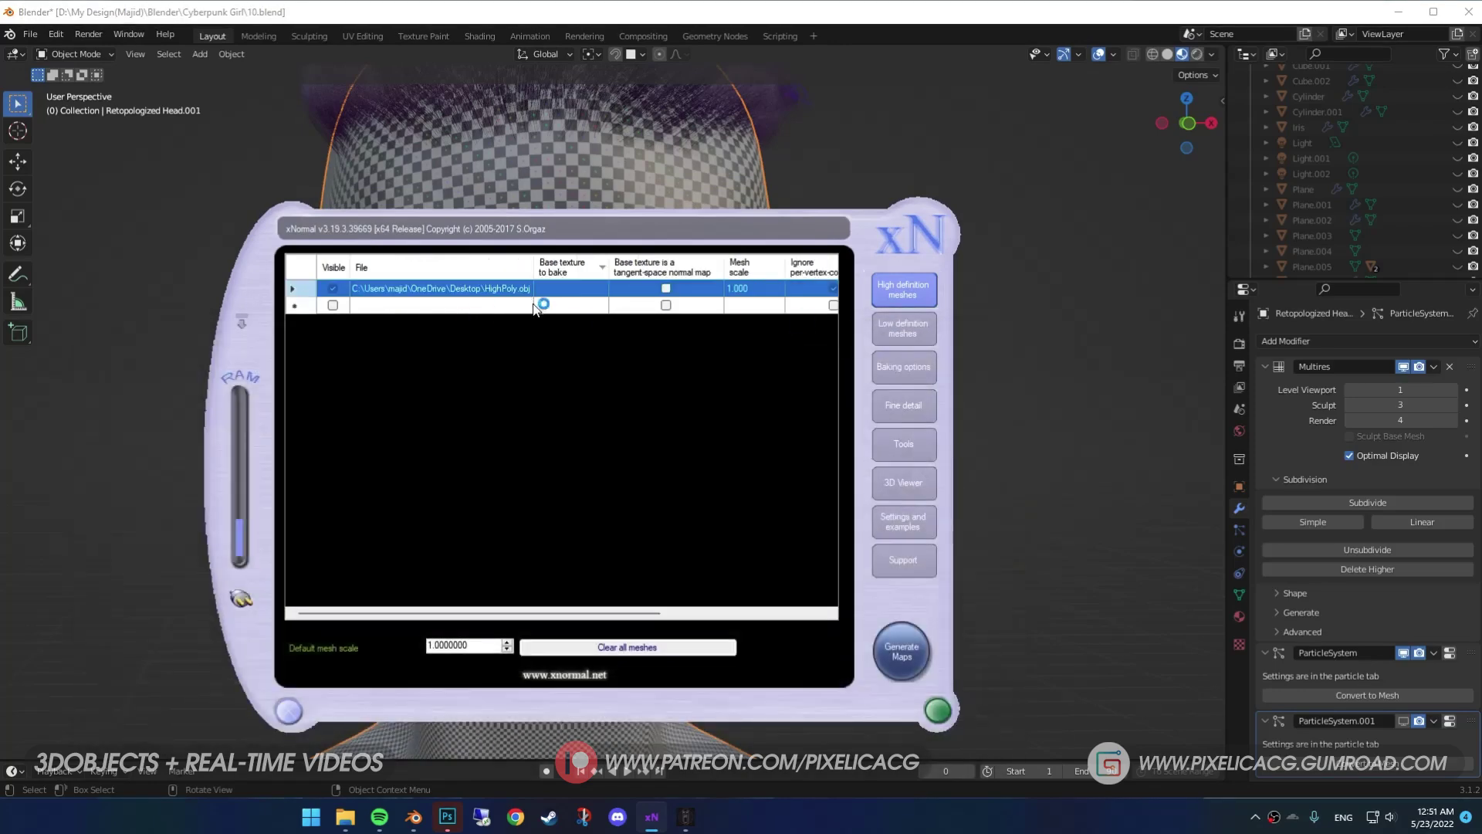
- Assign face_CL_albedo.tif from the fullface texture folder as the high-poly mesh's base texture
{"action": "right_click", "coordinate": [573, 291]}
{"action": "left_click", "coordinate": [618, 317]}
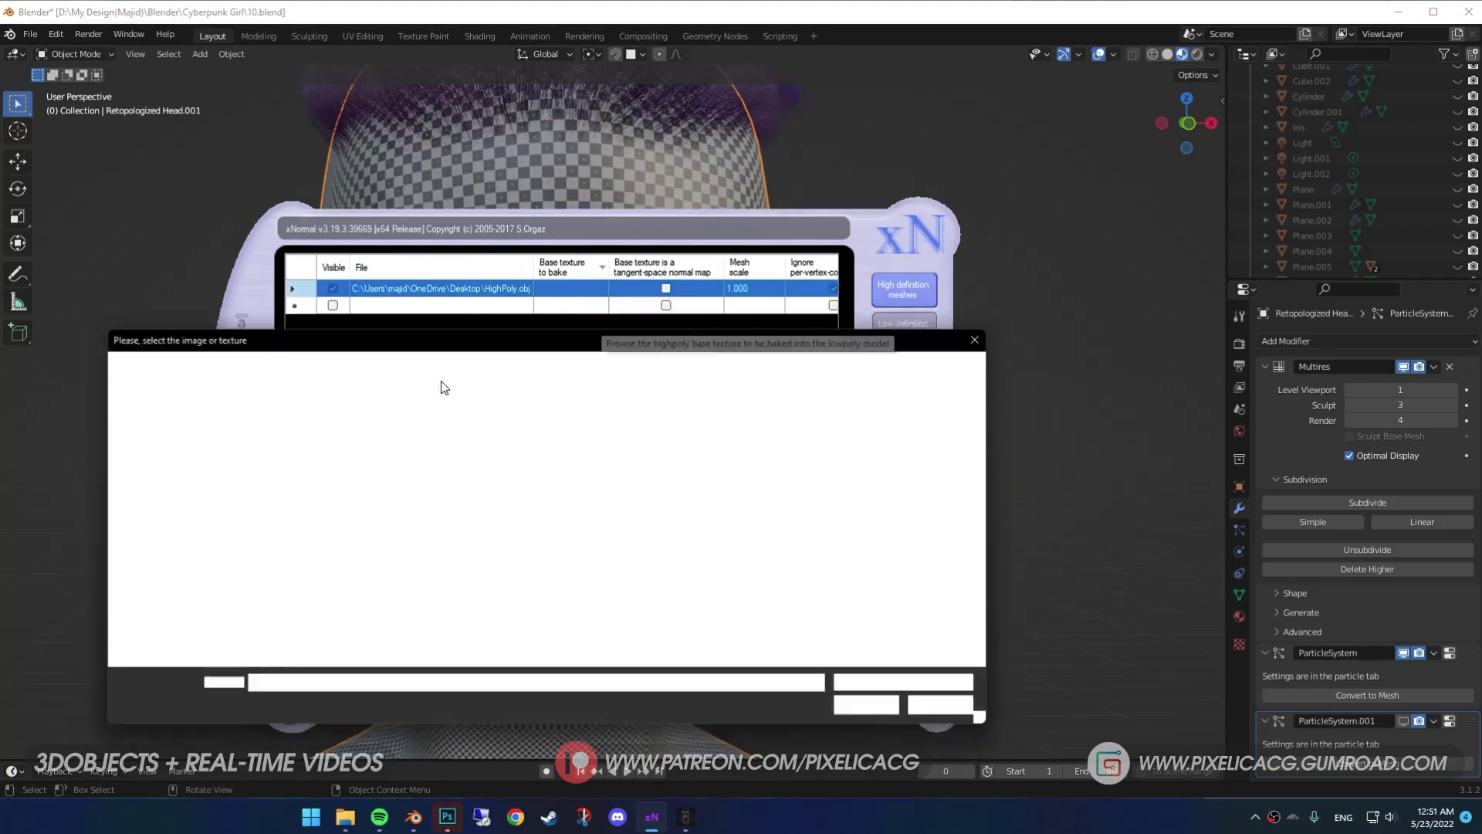
{"action": "key", "text": "alt+d"}
{"action": "key", "text": "ctrl+v"}
{"action": "key", "text": "Return"}
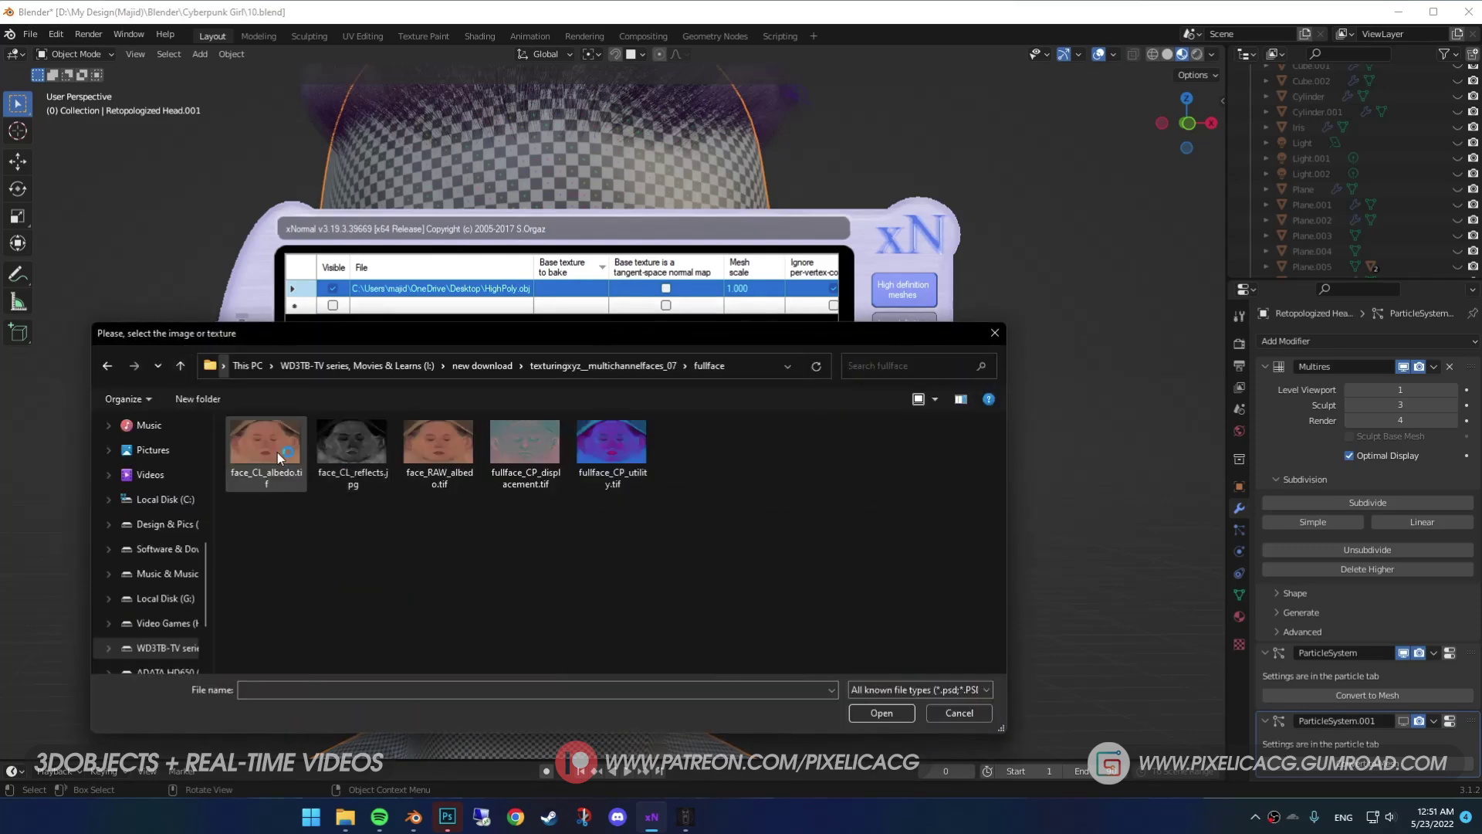
{"action": "left_click", "coordinate": [277, 452]}
{"action": "double_click", "coordinate": [277, 452]}
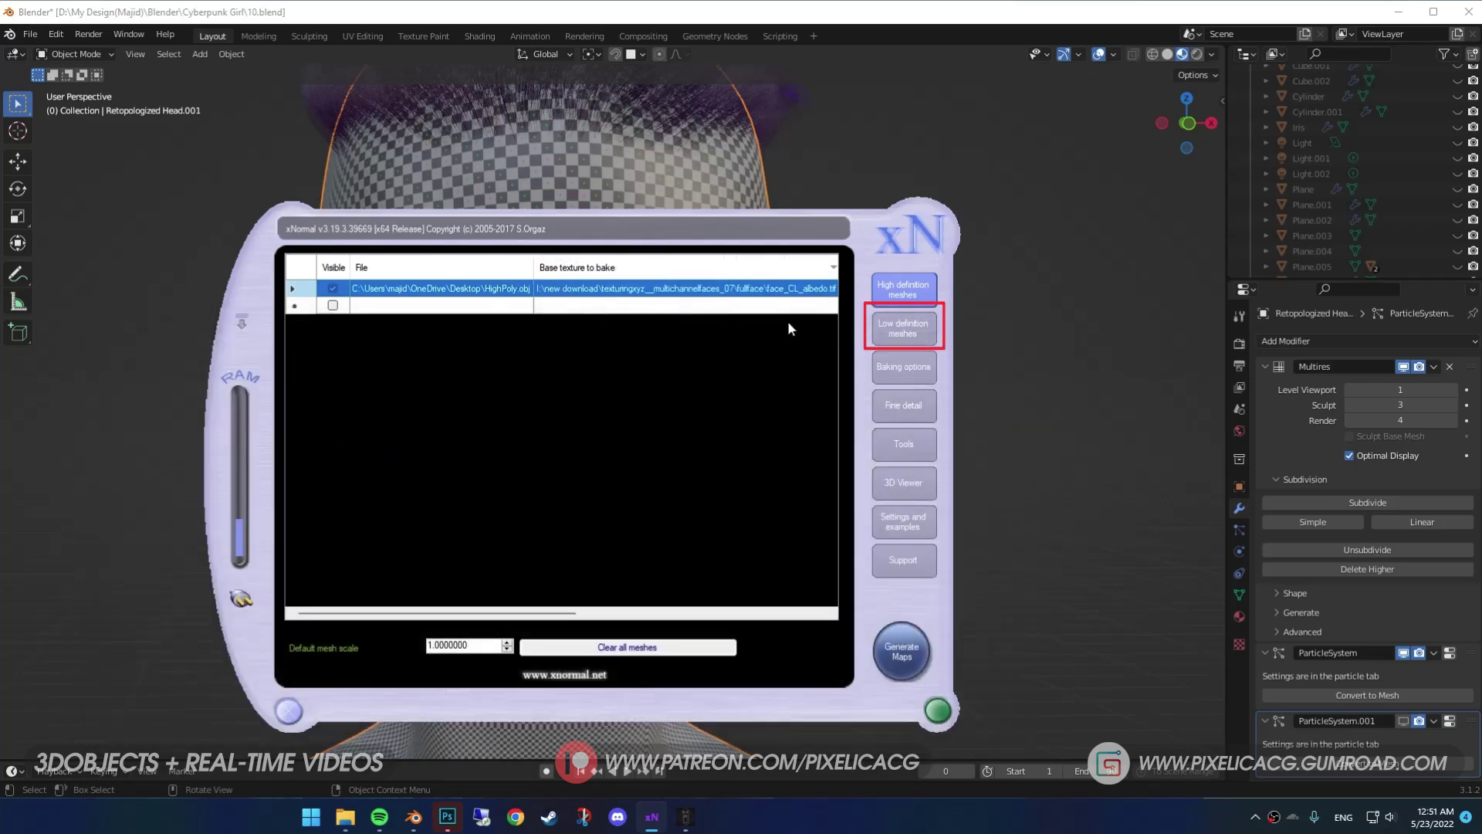
- Add LowPoly.obj from the desktop as the low-definition mesh
{"action": "left_click", "coordinate": [923, 340]}
{"action": "right_click", "coordinate": [403, 291]}
{"action": "left_click", "coordinate": [434, 301]}
{"action": "left_click", "coordinate": [168, 535]}
{"action": "double_click", "coordinate": [266, 549]}
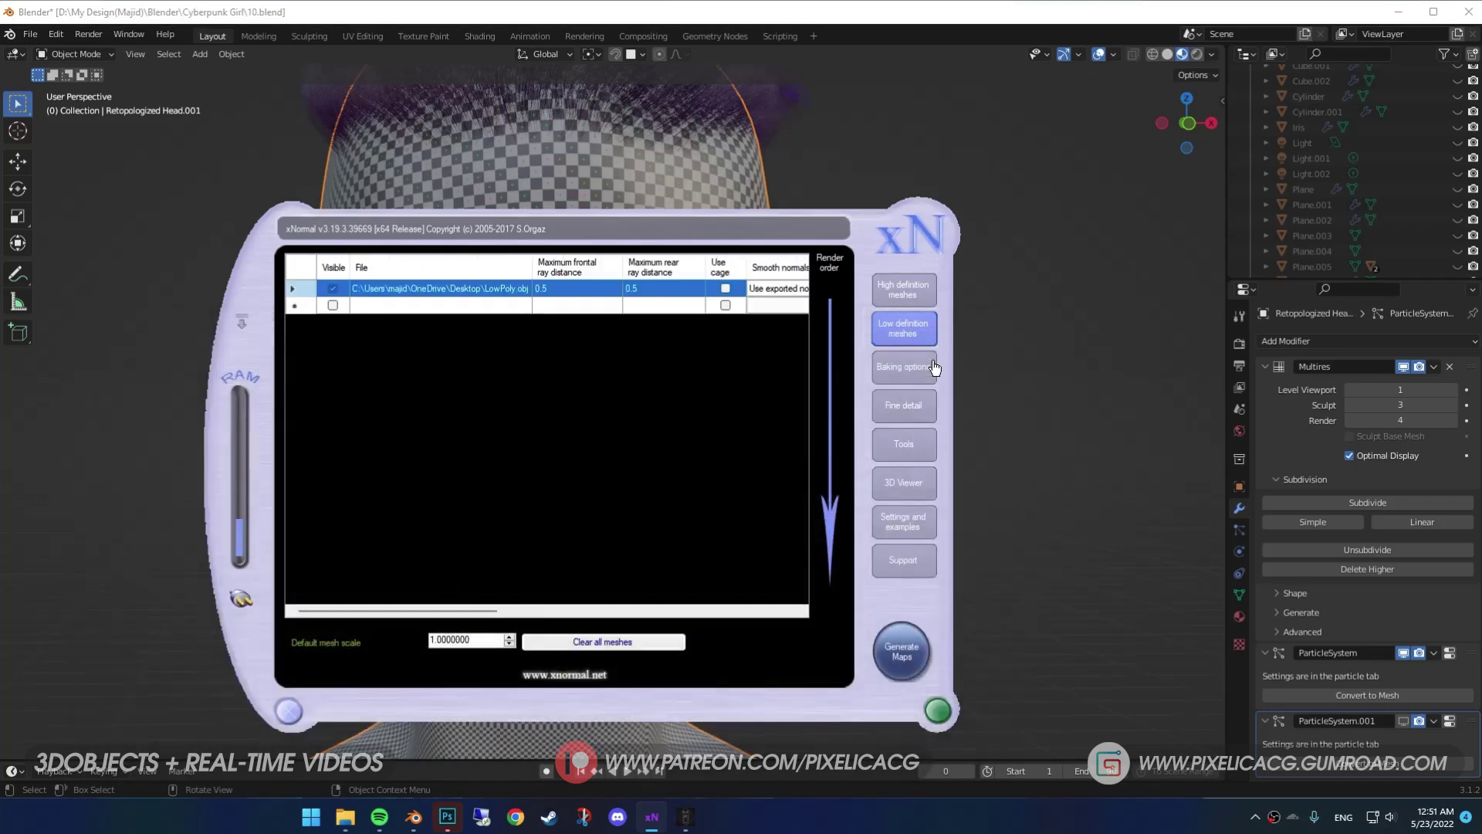
- Set the bake size to 16384 × 16384, generate the NormalN.jpg map, and dismiss the TIFF warning
{"action": "left_click", "coordinate": [926, 367]}
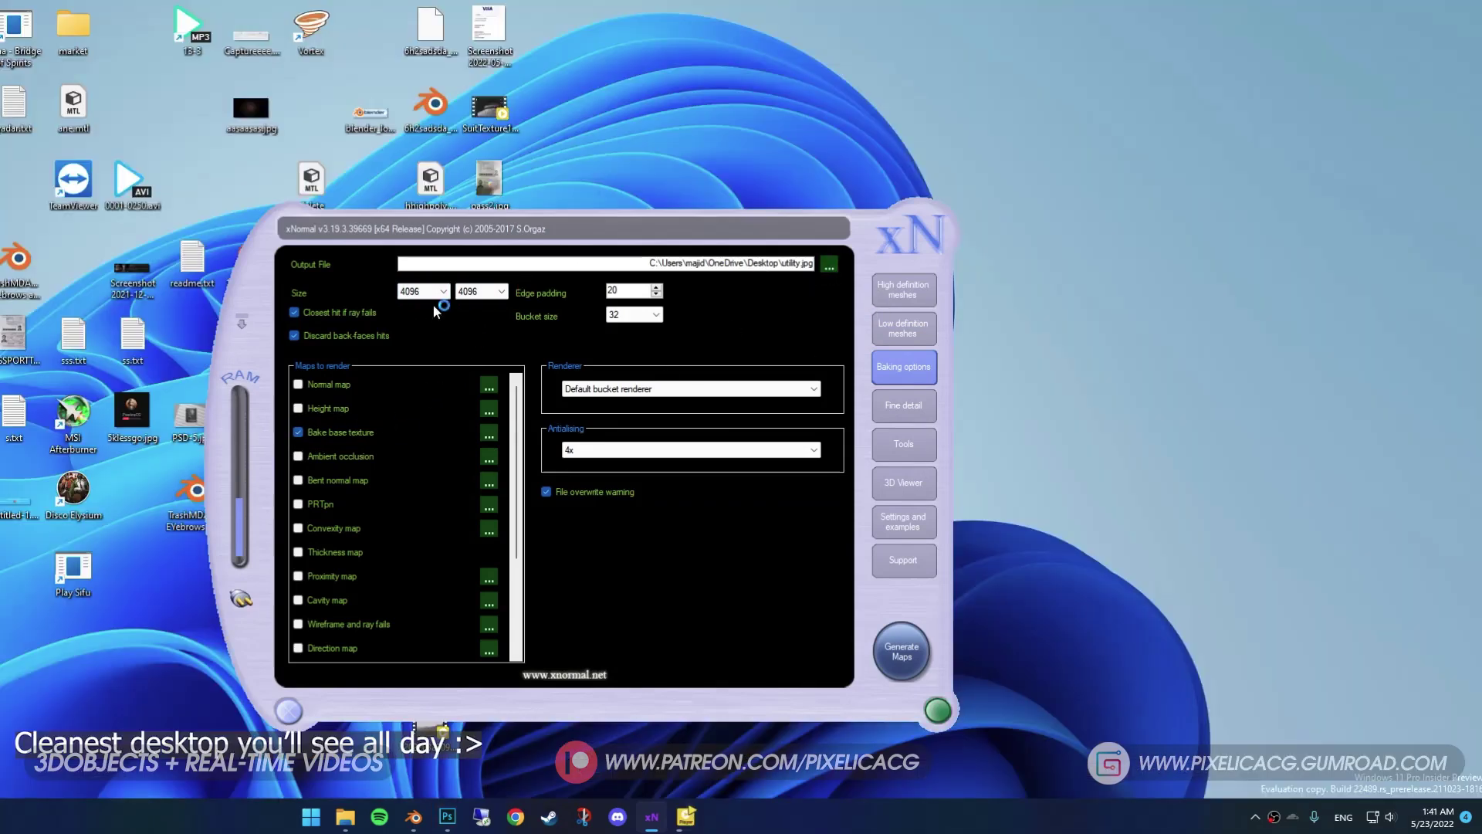
{"action": "left_click", "coordinate": [443, 291]}
{"action": "left_click", "coordinate": [420, 410]}
{"action": "left_click", "coordinate": [477, 292]}
{"action": "left_click", "coordinate": [480, 411]}
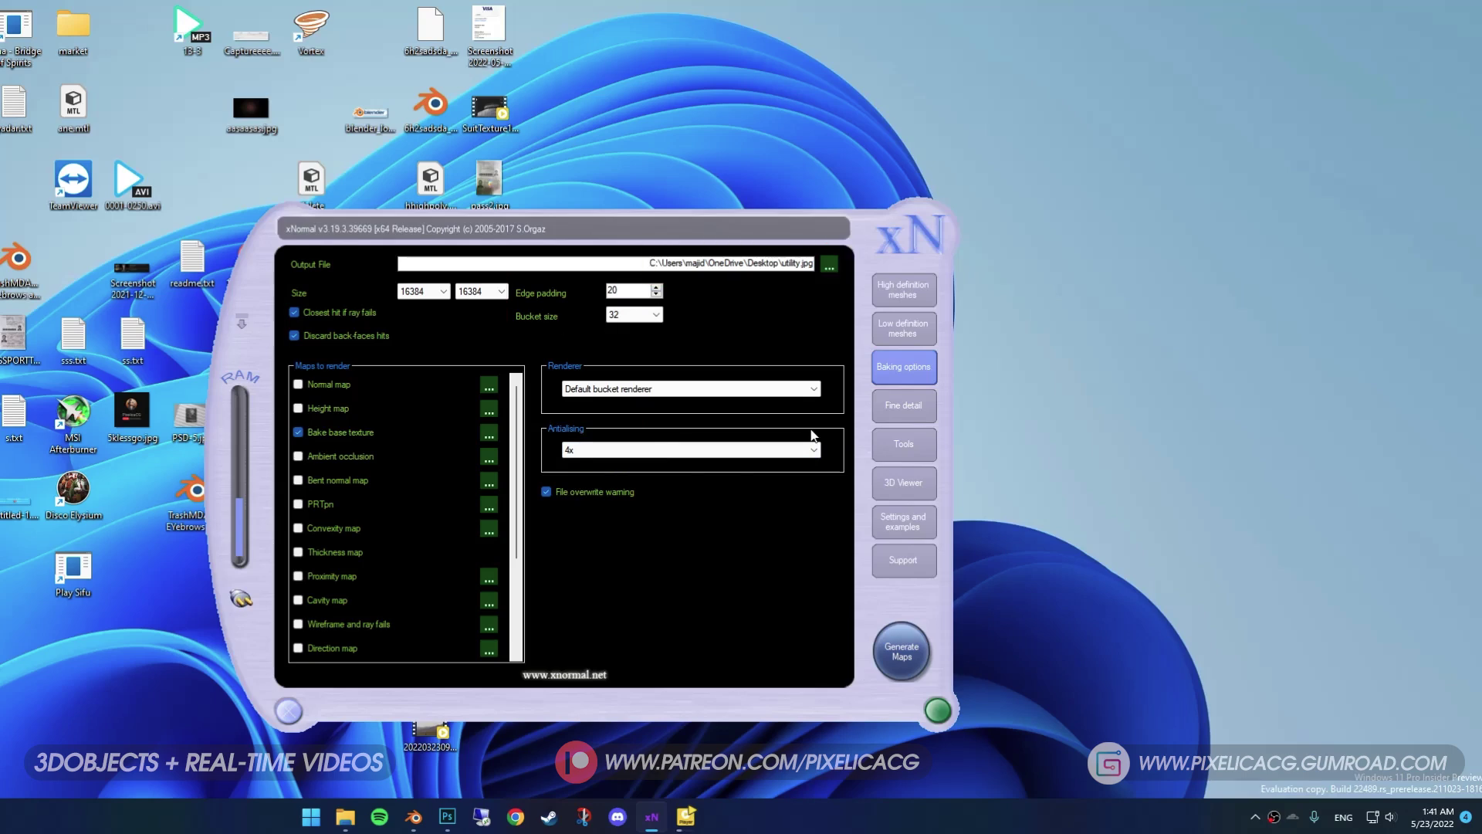
{"action": "left_click", "coordinate": [896, 653]}
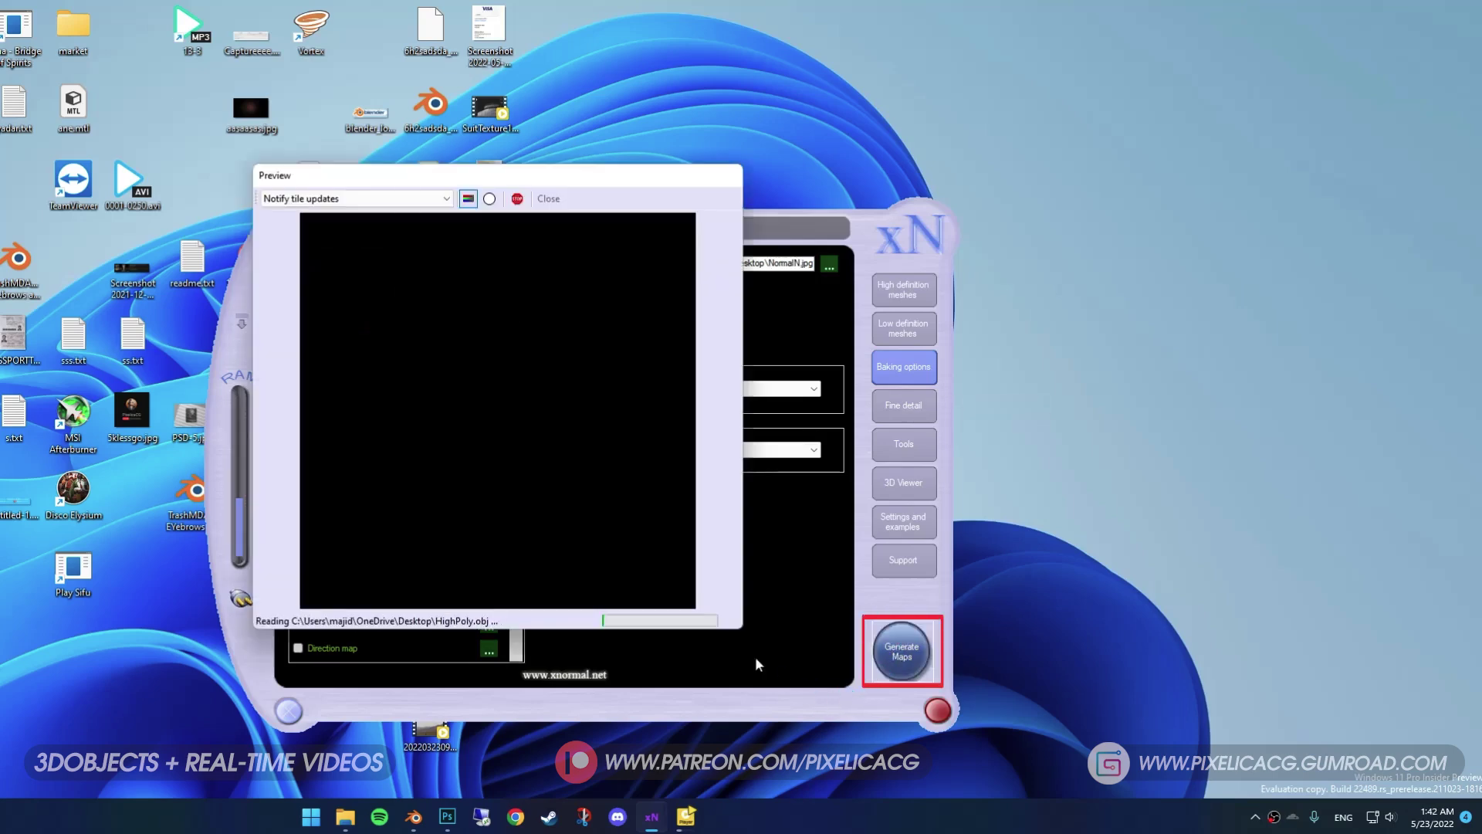
{"action": "left_click", "coordinate": [595, 460]}
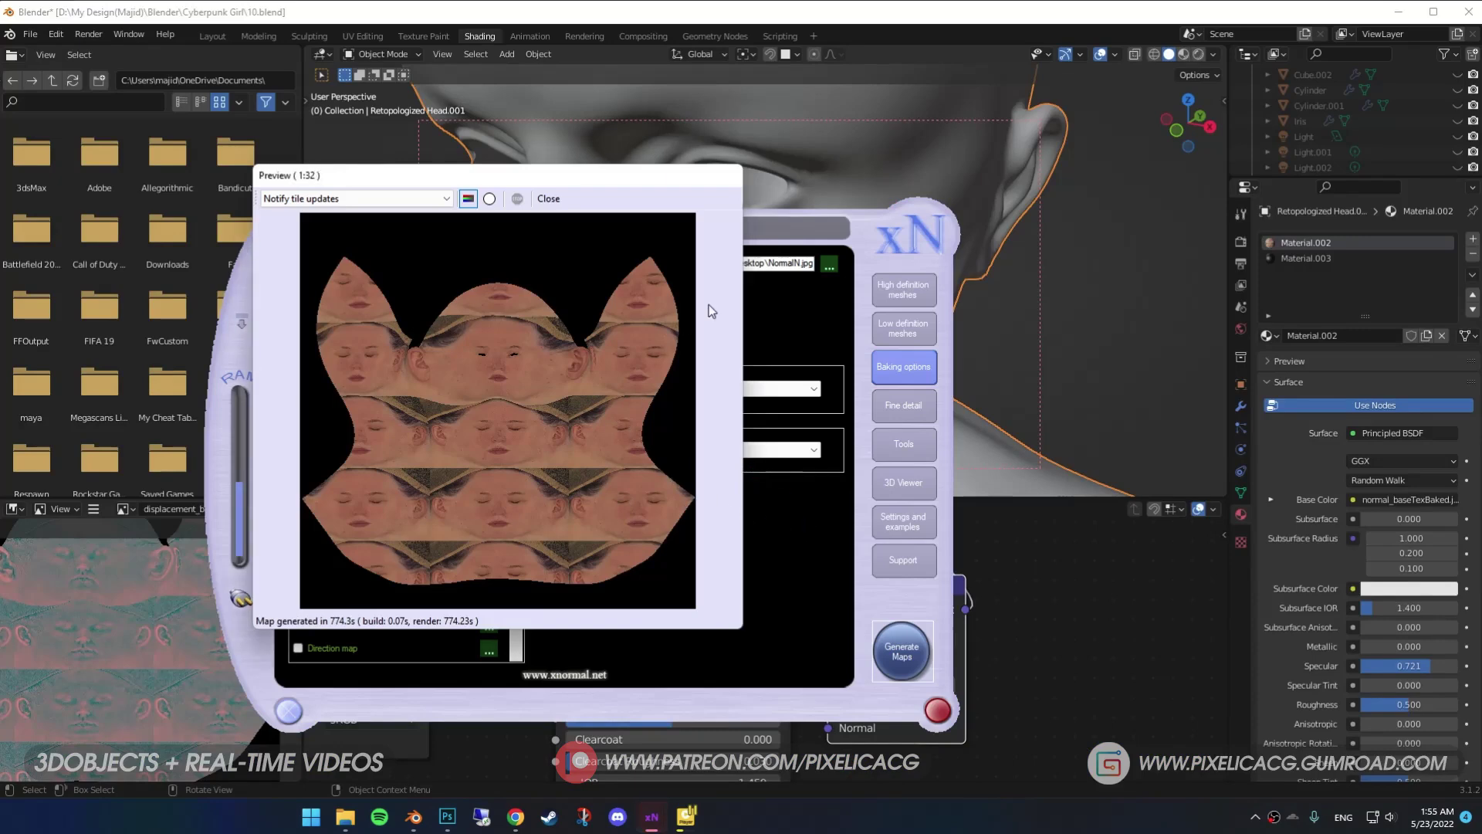
- Swap the base texture to fullface_CP_displacement.tif and bake it to Displacementt.jpg
{"action": "left_click", "coordinate": [548, 199]}
{"action": "left_click", "coordinate": [895, 292]}
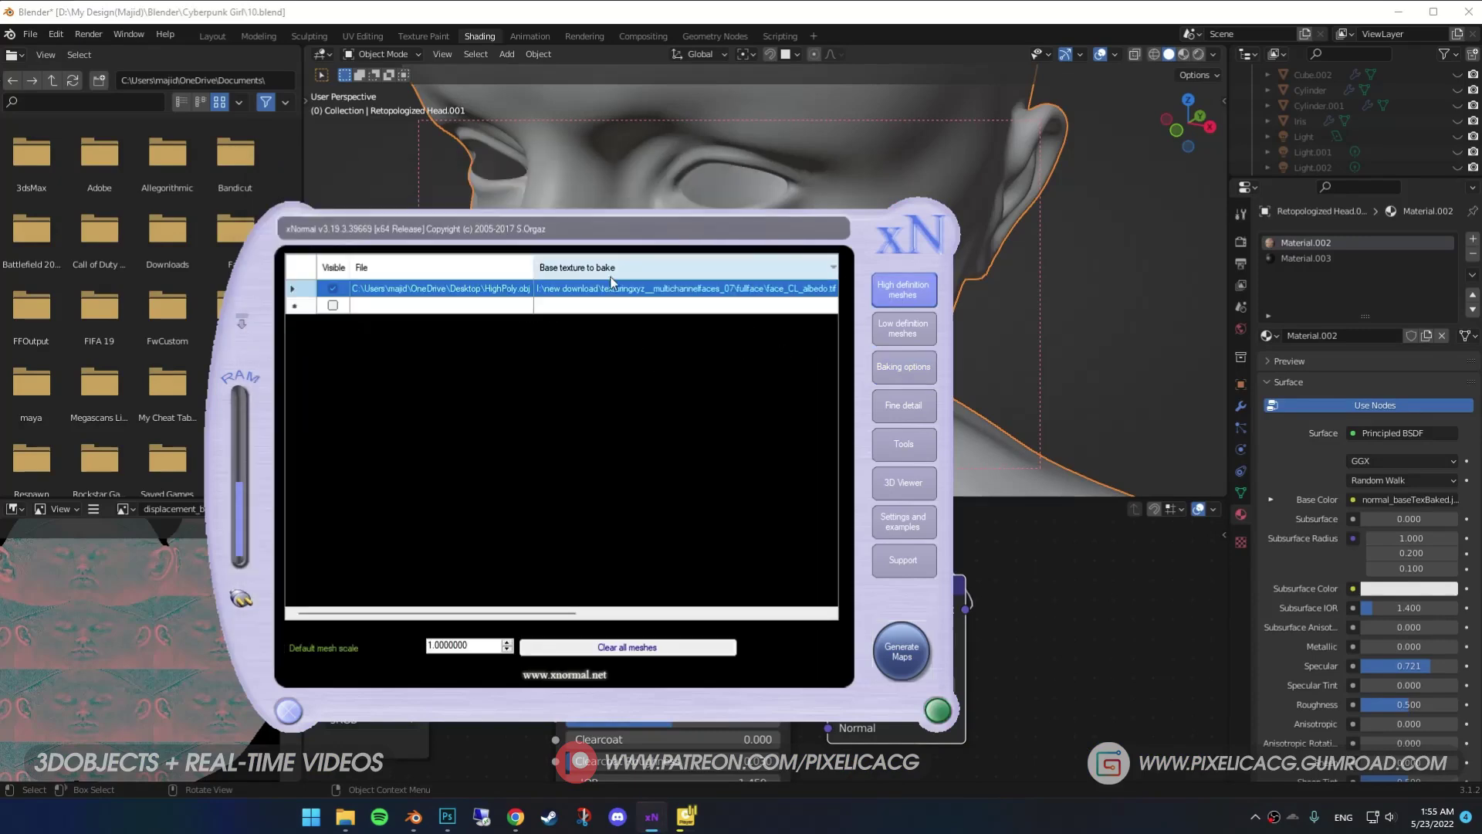
{"action": "right_click", "coordinate": [621, 296]}
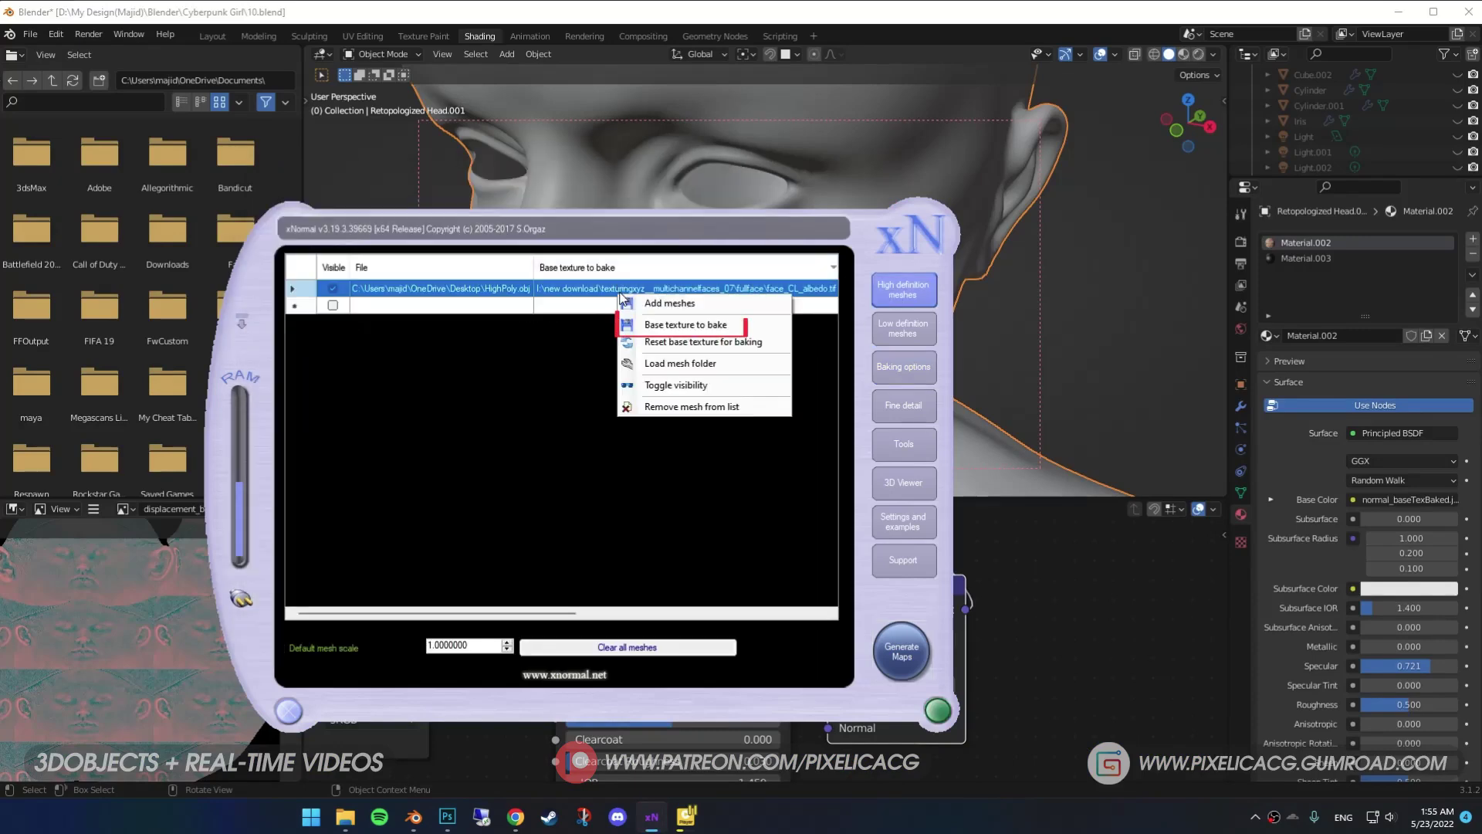
{"action": "left_click", "coordinate": [664, 324]}
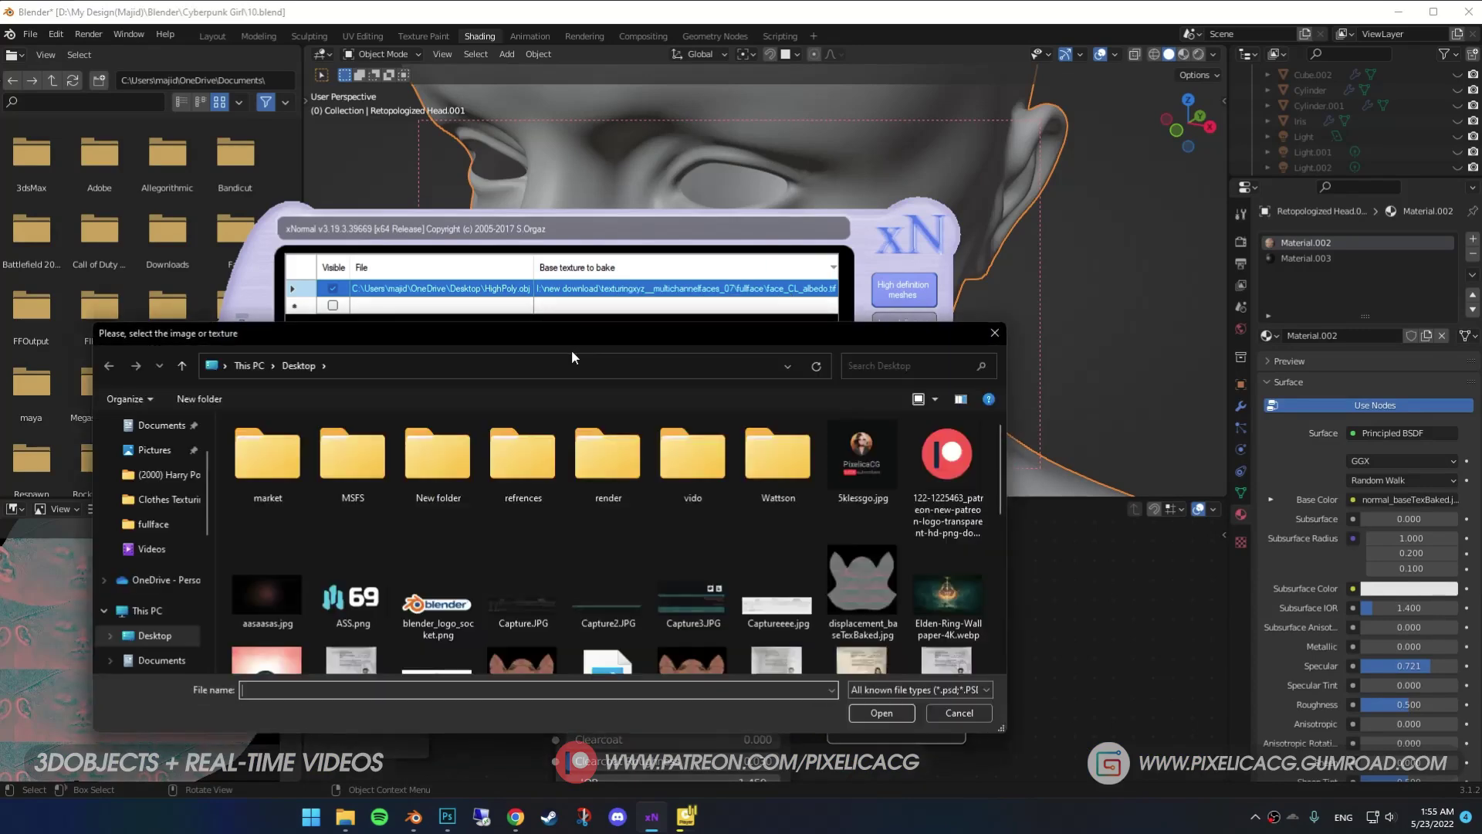
{"action": "left_click", "coordinate": [153, 523]}
{"action": "double_click", "coordinate": [555, 469]}
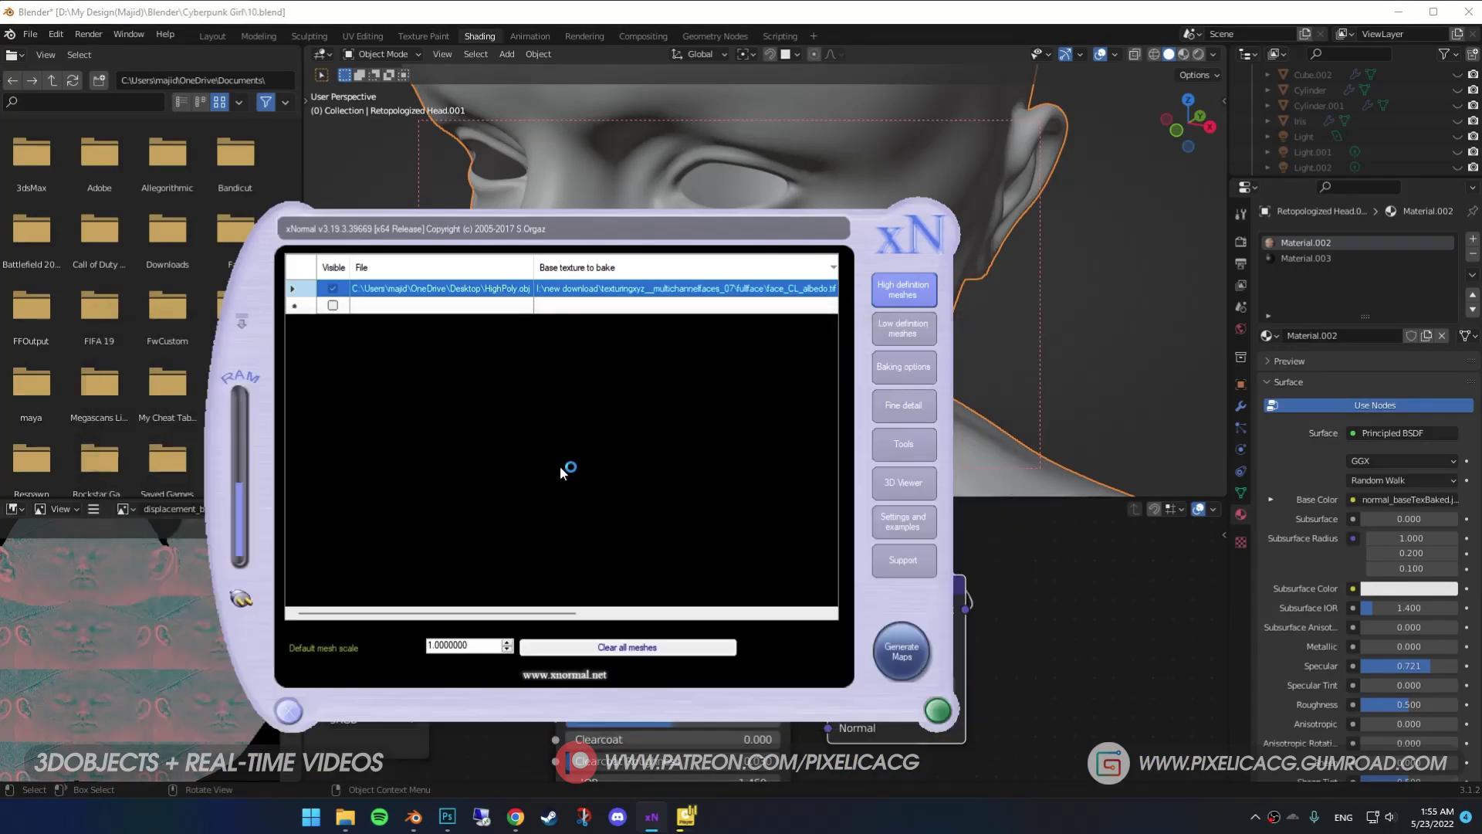
{"action": "left_click", "coordinate": [897, 376]}
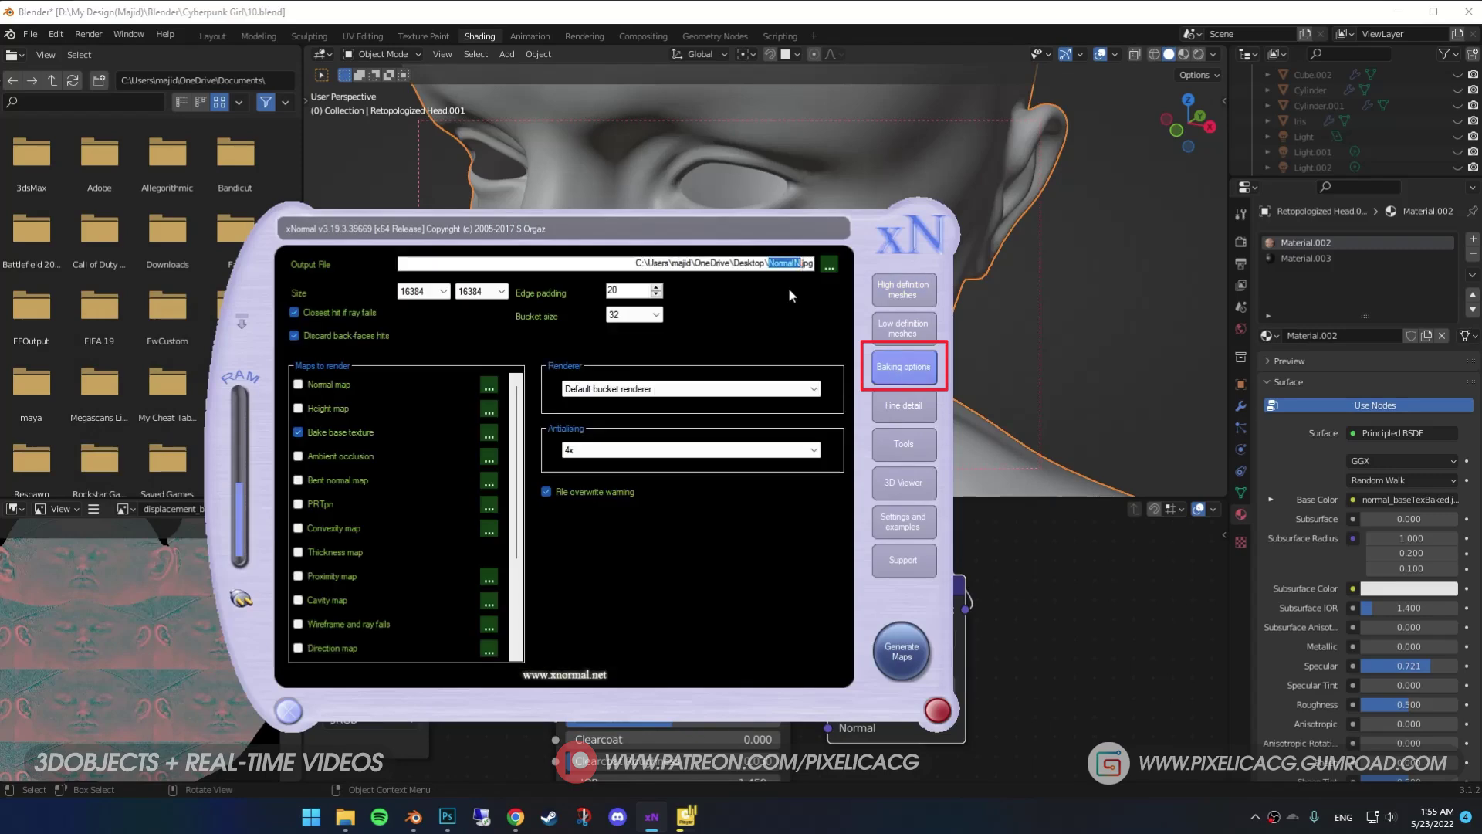
{"action": "type", "text": "Displacementt"}
{"action": "left_click", "coordinate": [905, 664]}
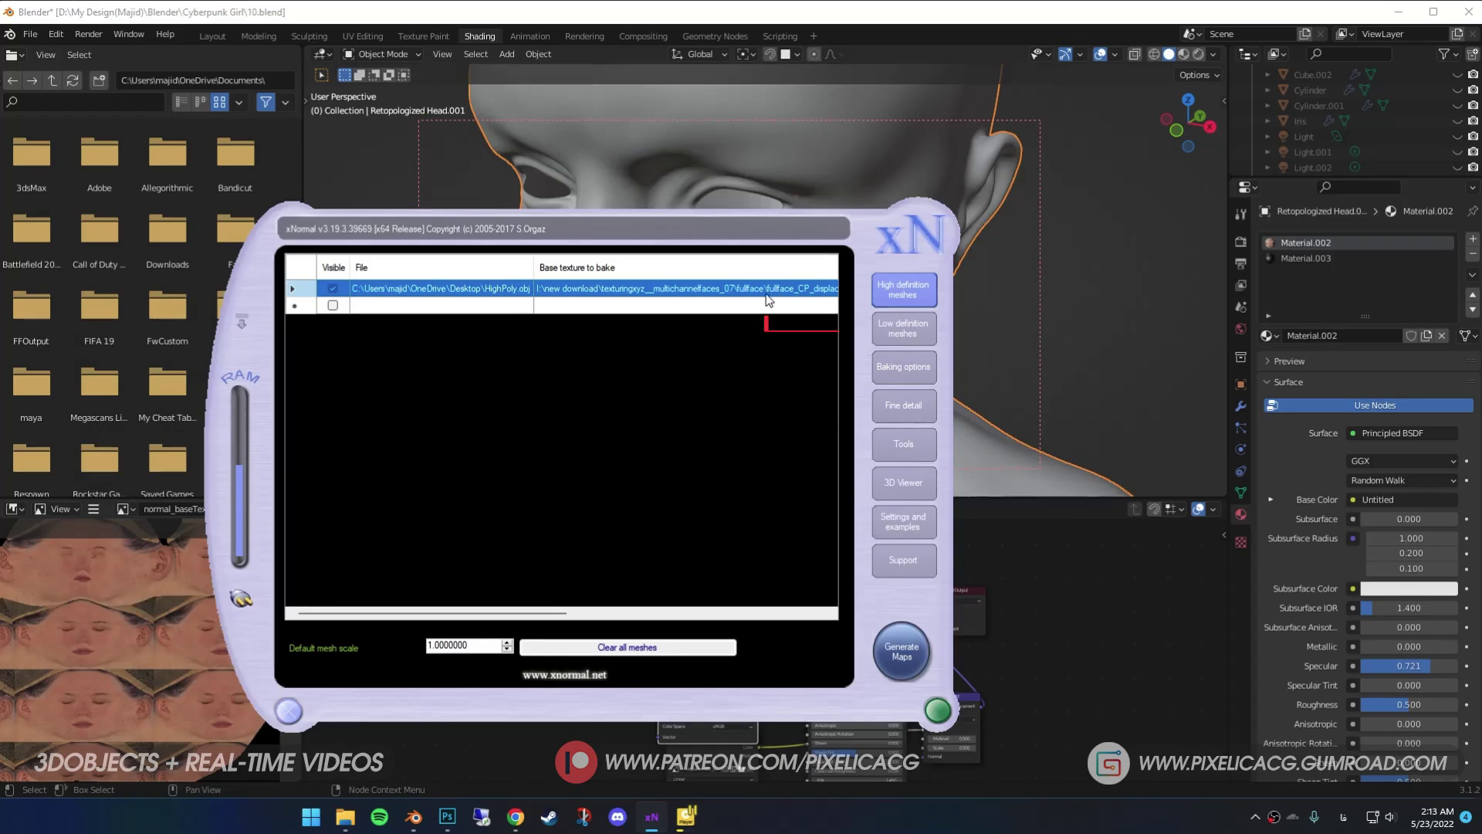
- Swap the base texture to fullface_CP_utility.tif and bake it to utility.jpg
{"action": "right_click", "coordinate": [768, 300]}
{"action": "left_click", "coordinate": [803, 317]}
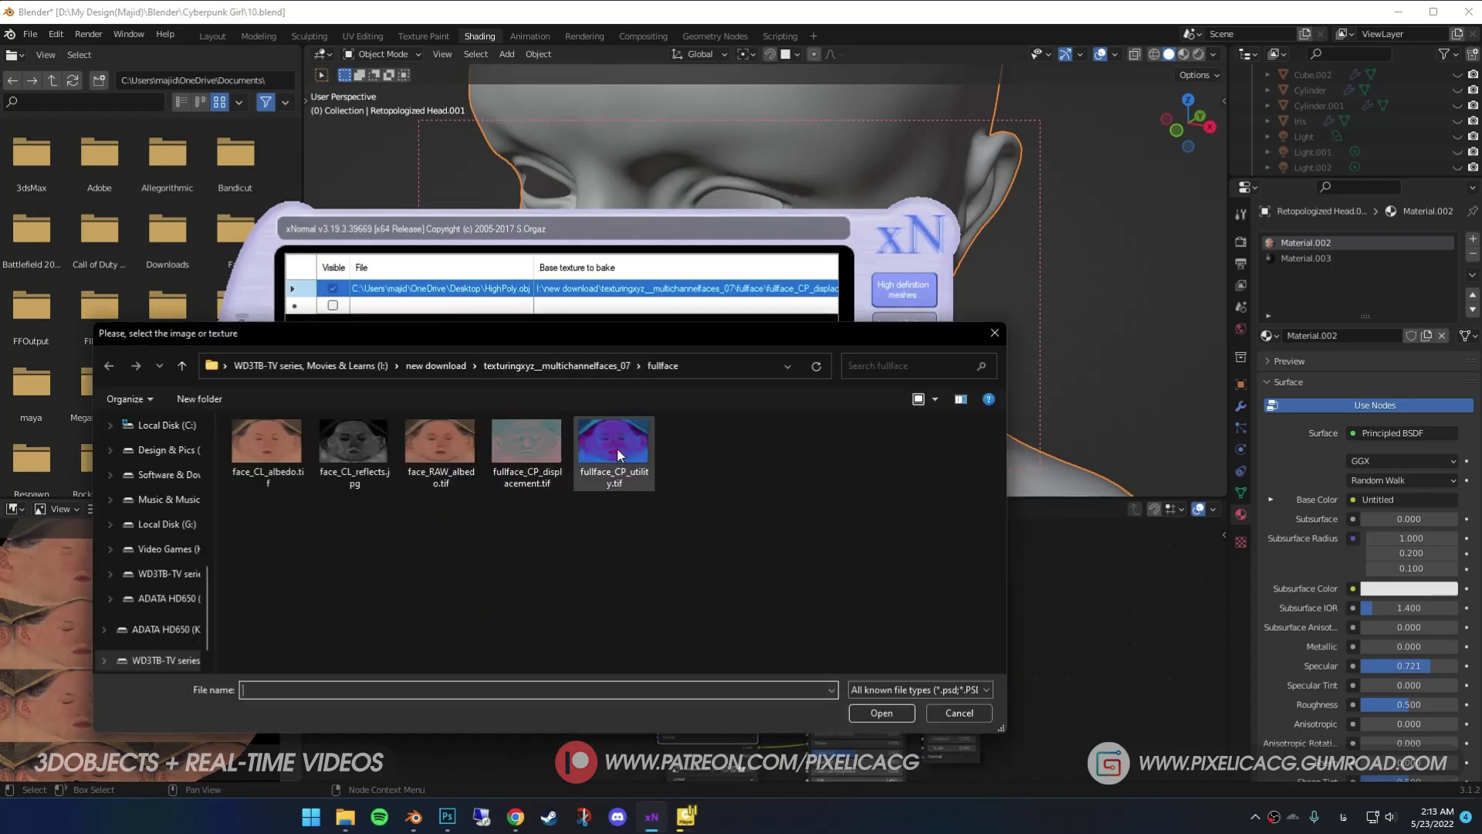
{"action": "double_click", "coordinate": [617, 452]}
{"action": "left_click", "coordinate": [903, 368]}
{"action": "double_click", "coordinate": [755, 264]}
{"action": "type", "text": "utility"}
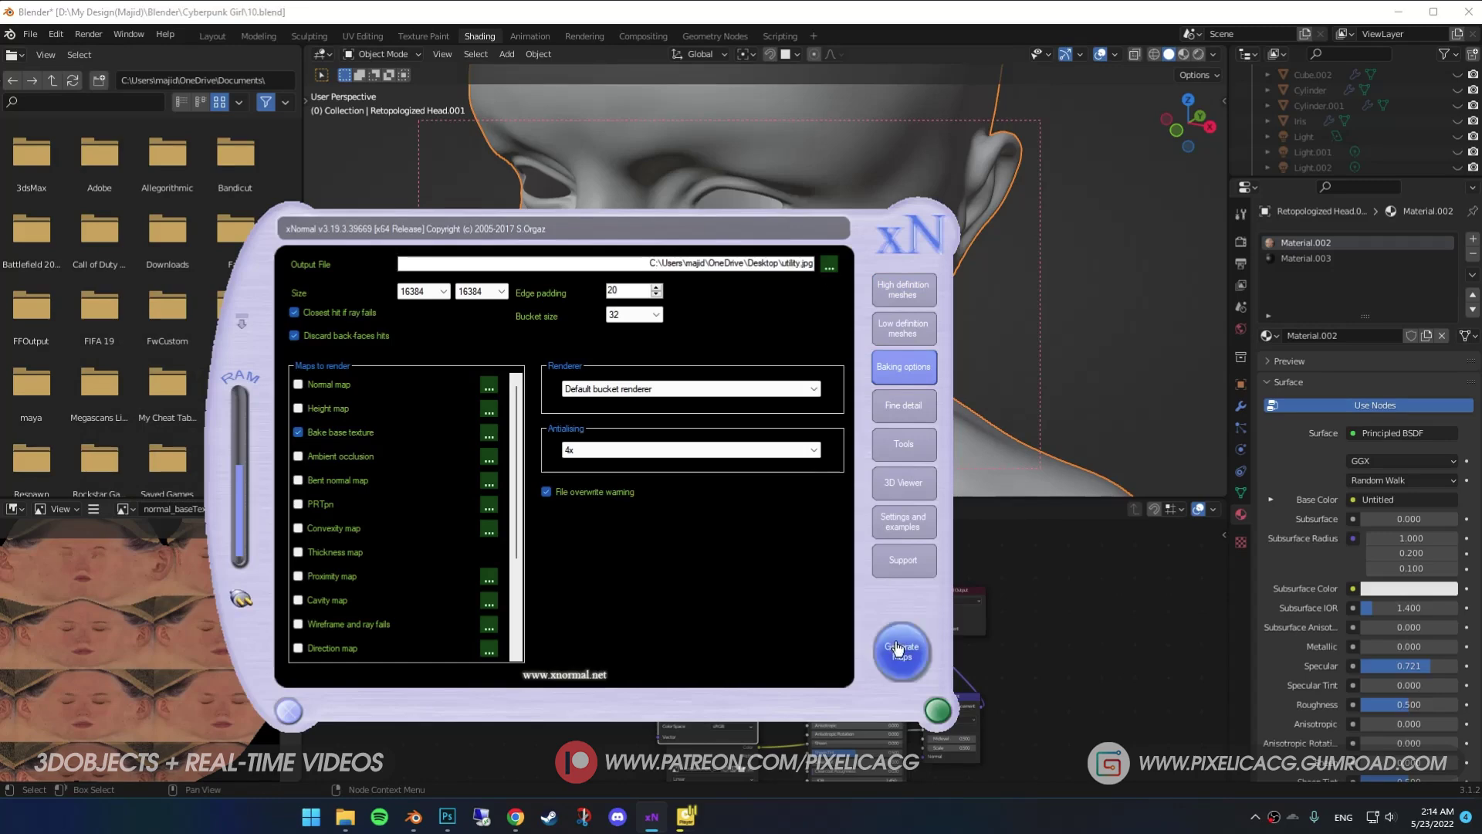
{"action": "left_click", "coordinate": [902, 651]}
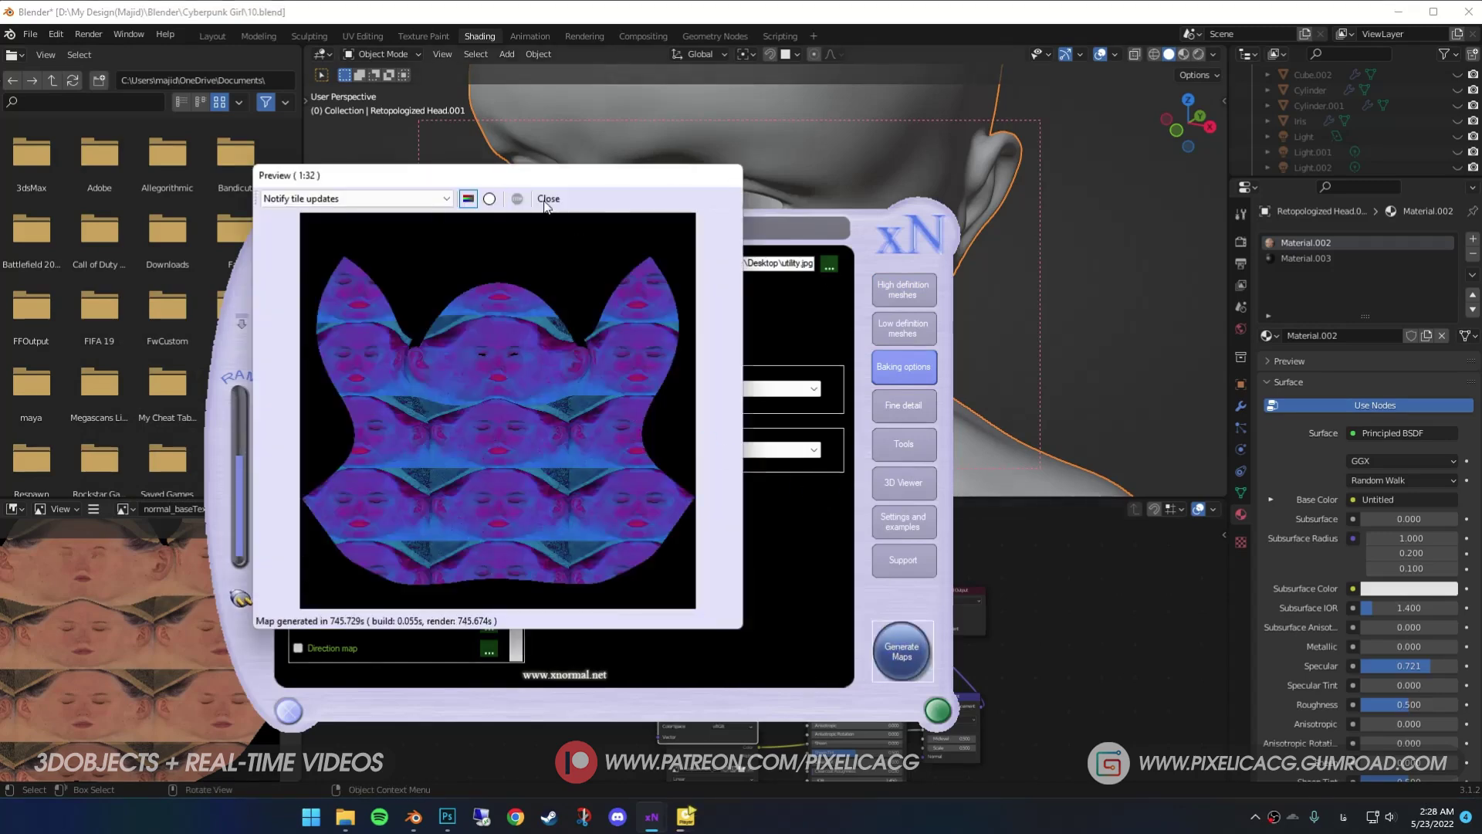
{"action": "left_click", "coordinate": [547, 199]}
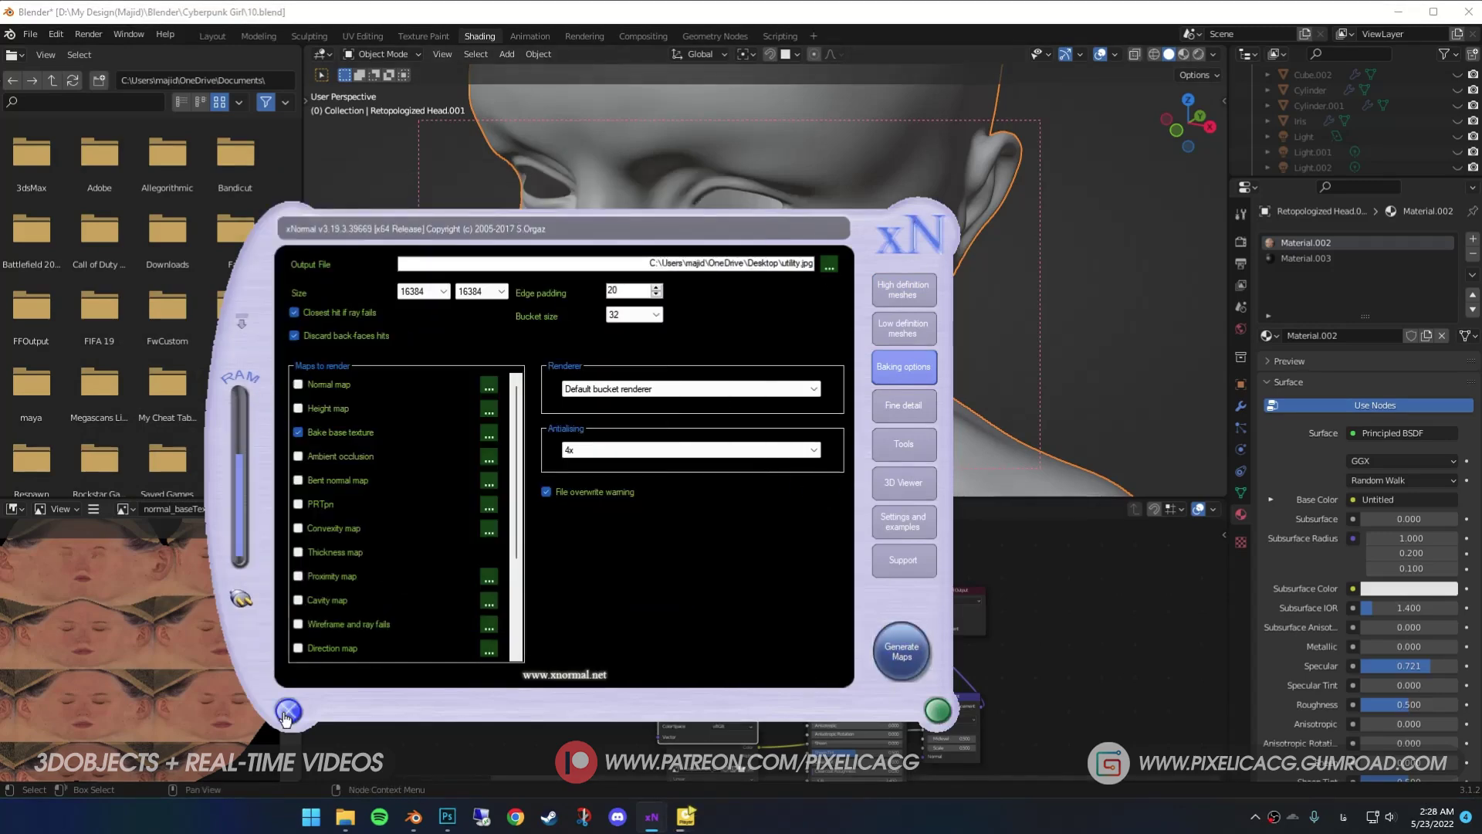
- Load the baked NormalN colour map into an Image Texture node and link it to Base Color
{"action": "left_click", "coordinate": [938, 711]}
{"action": "middle_click_drag", "start_coordinate": [811, 390], "coordinate": [831, 358]}
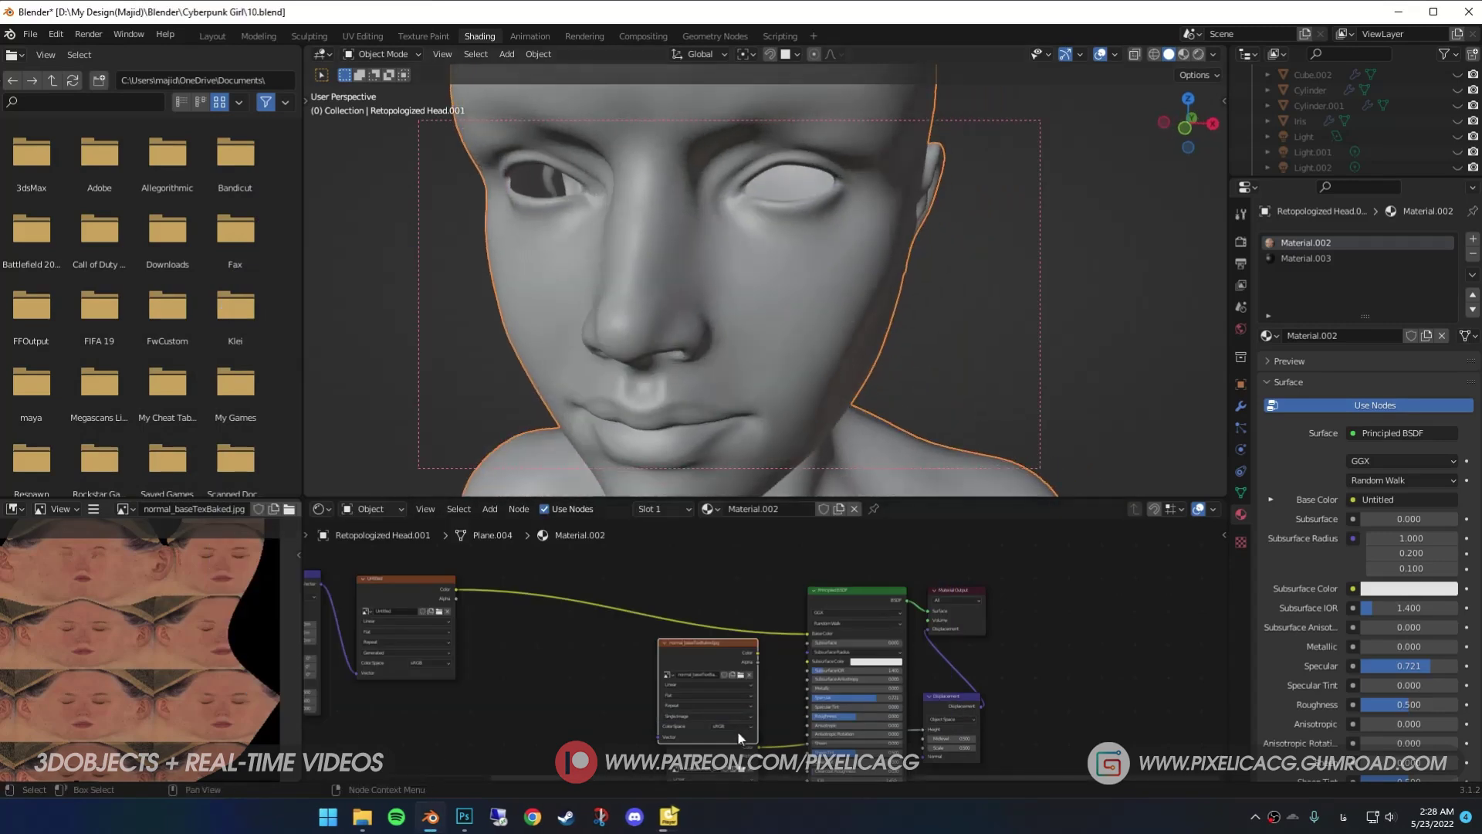
{"action": "left_click", "coordinate": [694, 632]}
{"action": "left_click", "coordinate": [729, 666]}
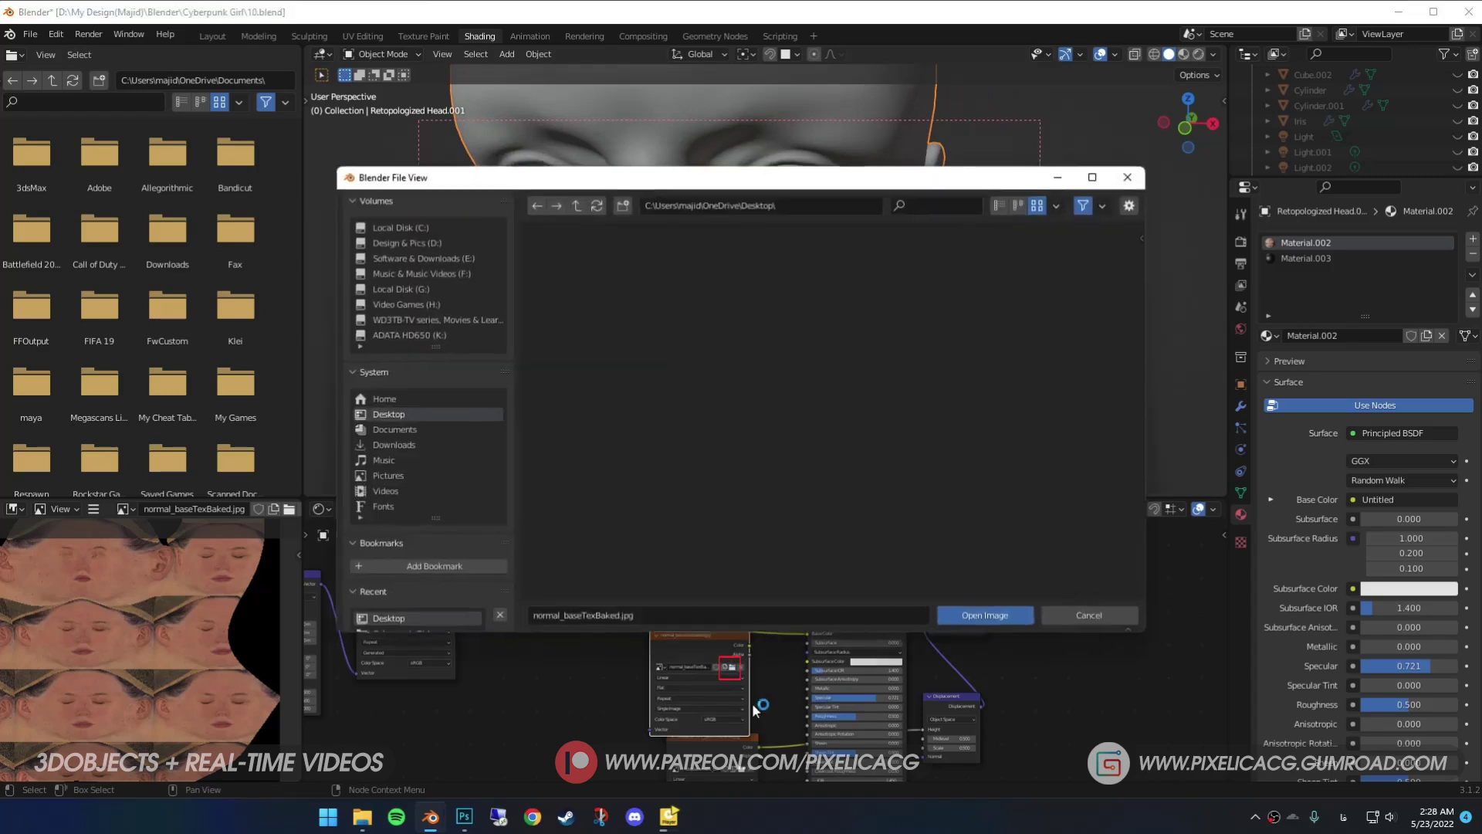
{"action": "double_click", "coordinate": [682, 461]}
{"action": "middle_click_drag", "start_coordinate": [692, 645], "coordinate": [675, 618]}
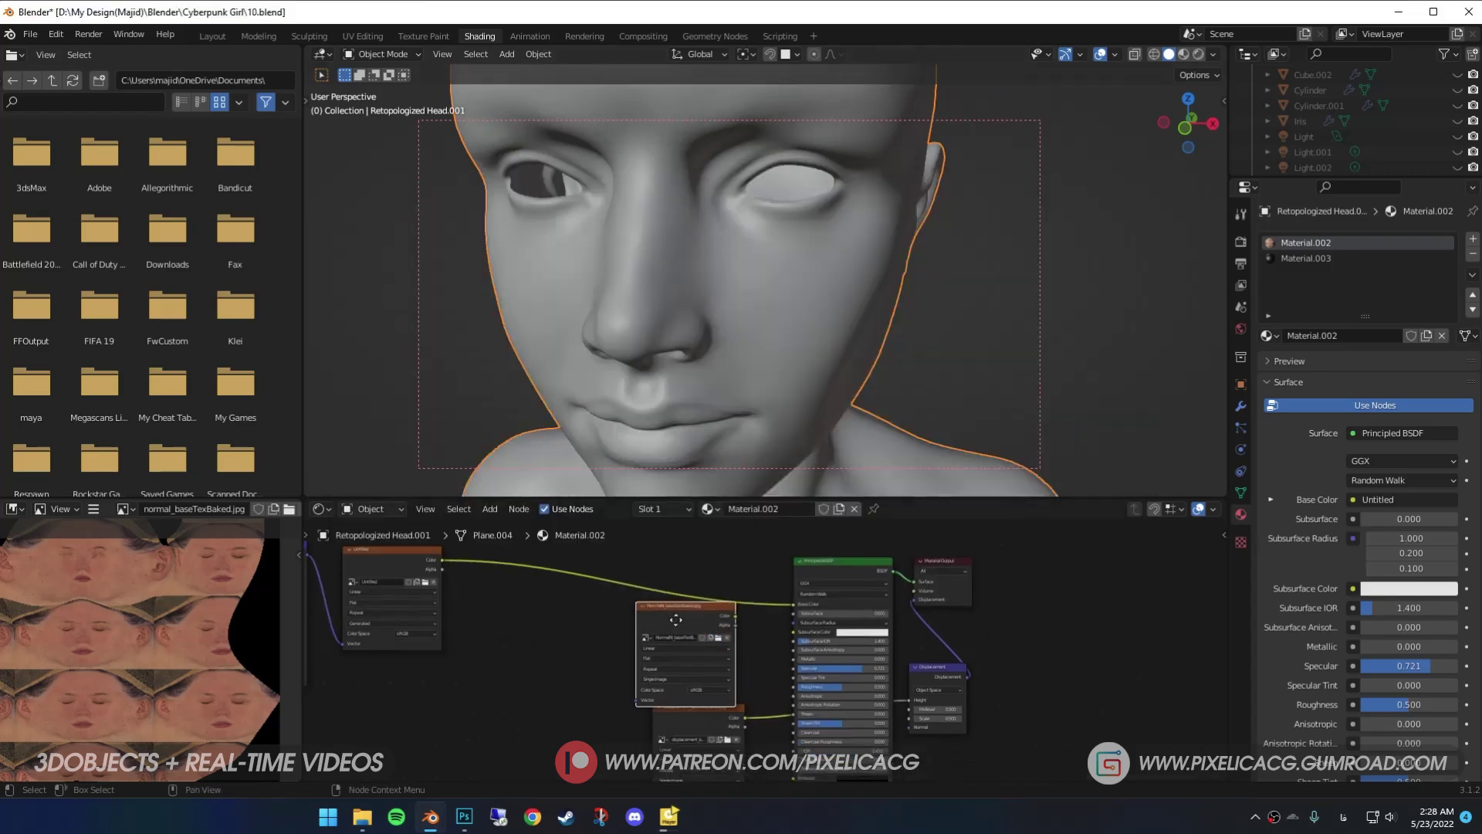
{"action": "left_click_drag", "start_coordinate": [739, 613], "coordinate": [790, 602]}
{"action": "middle_click_drag", "start_coordinate": [751, 710], "coordinate": [758, 674]}
- Load displacement_baseTexBaked.jpg and feed it into a new Displacement node's Height input
{"action": "left_click", "coordinate": [735, 703]}
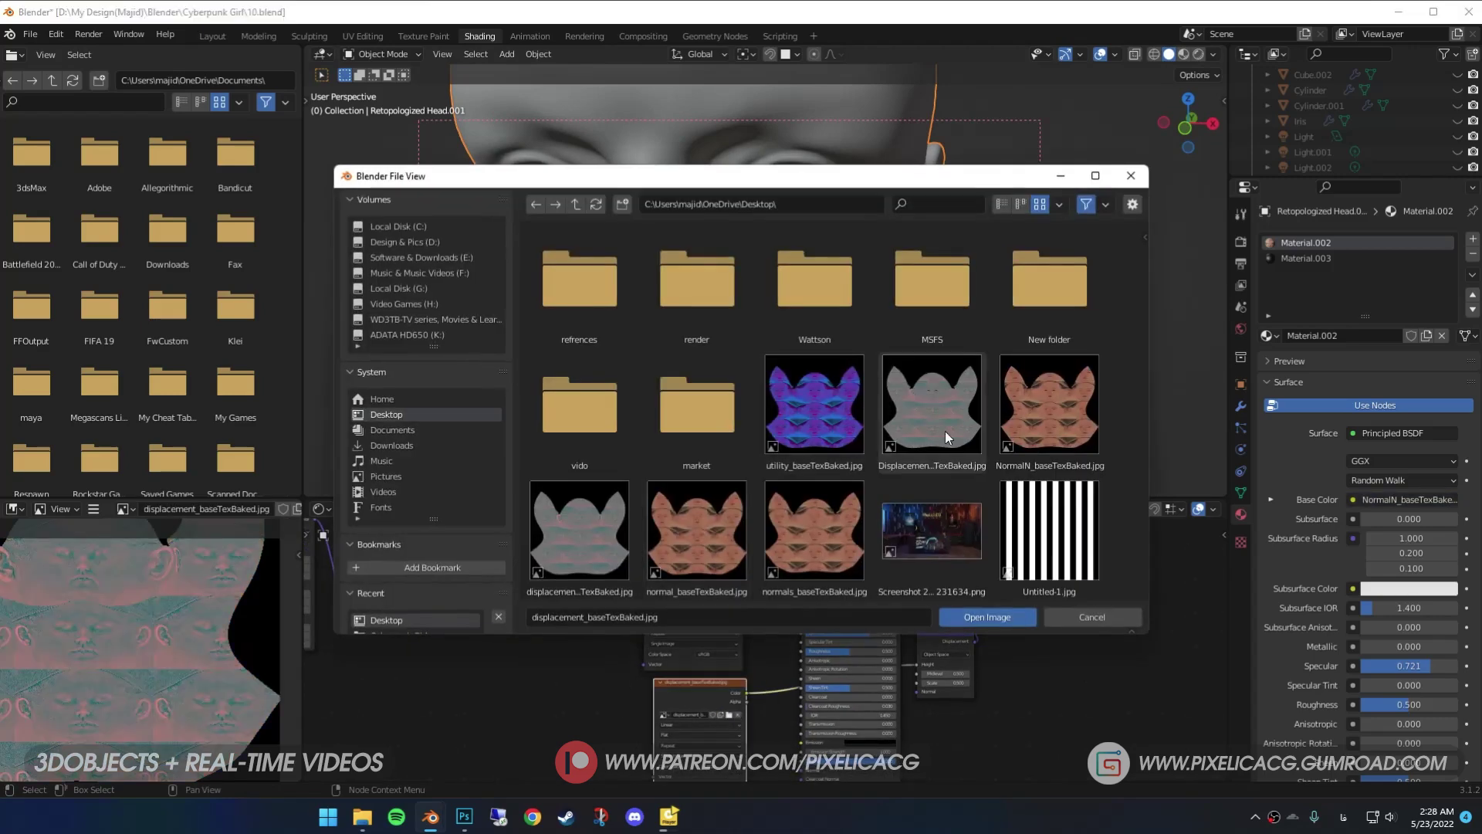
{"action": "double_click", "coordinate": [966, 428]}
{"action": "scroll", "coordinate": [744, 721], "scroll_direction": "up", "scroll_amount": 2}
{"action": "key", "text": "shift+a"}
{"action": "type", "text": "disp"}
{"action": "key", "text": "Return"}
{"action": "left_click", "coordinate": [925, 608]}
{"action": "mouse_move", "coordinate": [665, 665]}
{"action": "left_mouse_down"}
{"action": "mouse_move", "coordinate": [930, 671]}
{"action": "mouse_move", "coordinate": [844, 585]}
{"action": "left_mouse_up"}
{"action": "scroll", "coordinate": [922, 683], "scroll_direction": "down", "scroll_amount": 2}
- Switch the viewport to Material Preview to inspect the textured head
{"action": "key", "text": "z"}
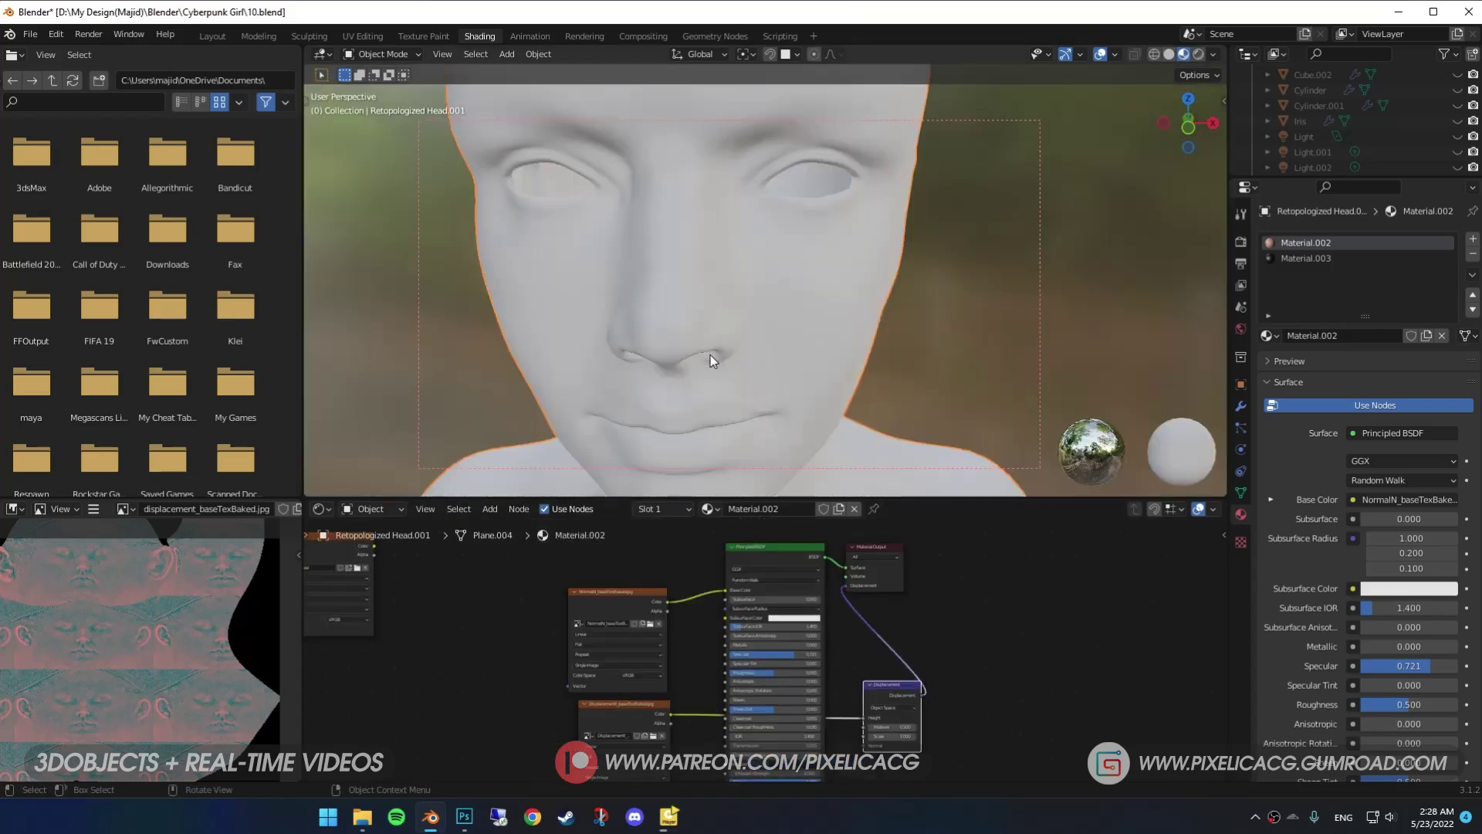
{"action": "scroll", "coordinate": [690, 337], "scroll_direction": "up", "scroll_amount": 5}
{"action": "scroll", "coordinate": [687, 344], "scroll_direction": "up", "scroll_amount": 3}
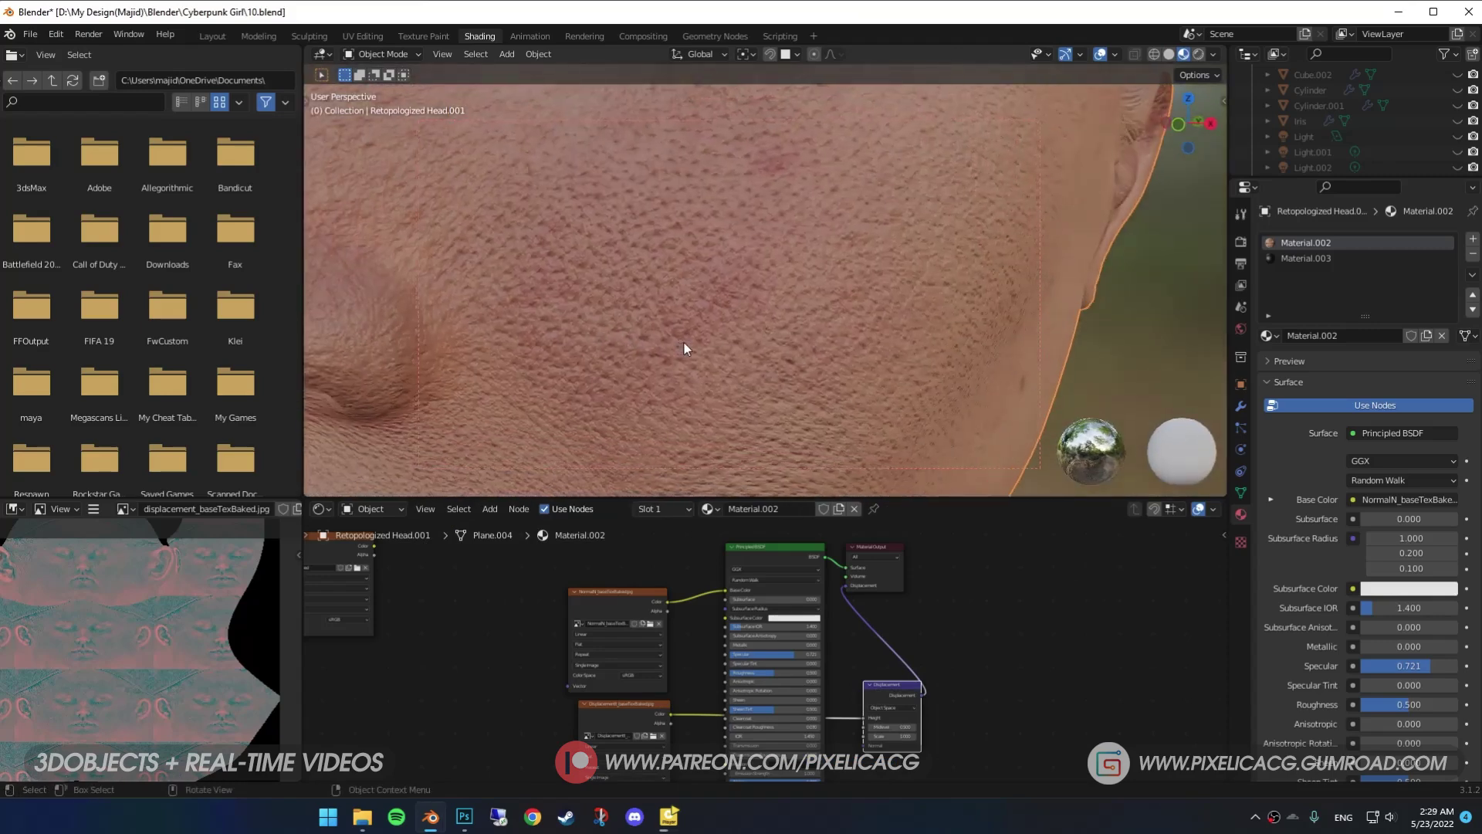
- Try Displacement Scale values 0.5 and 0.3, settling on 0.4
{"action": "double_click", "coordinate": [949, 638]}
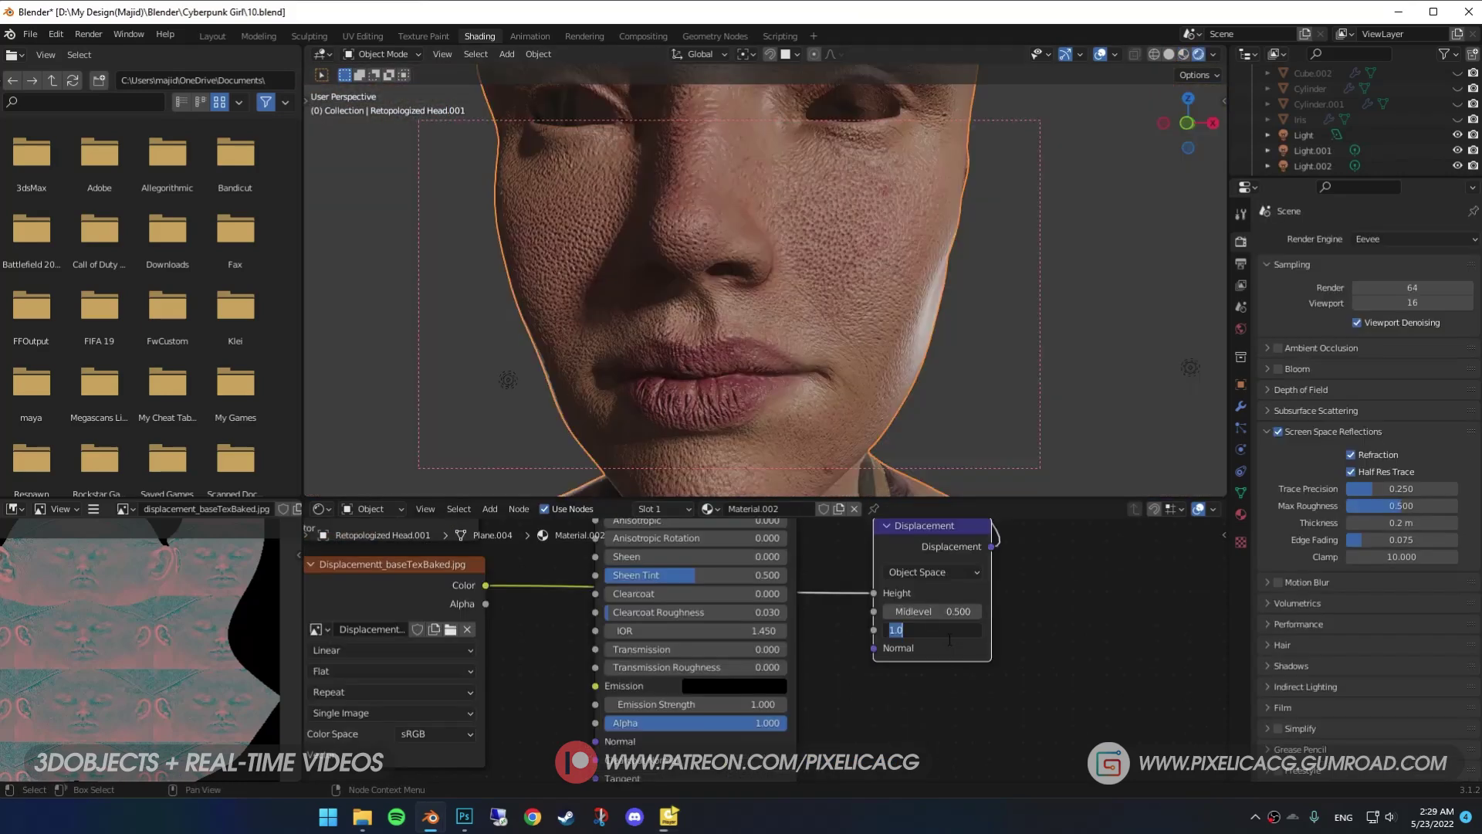
{"action": "type", "text": "0.5"}
{"action": "key", "text": "Return"}
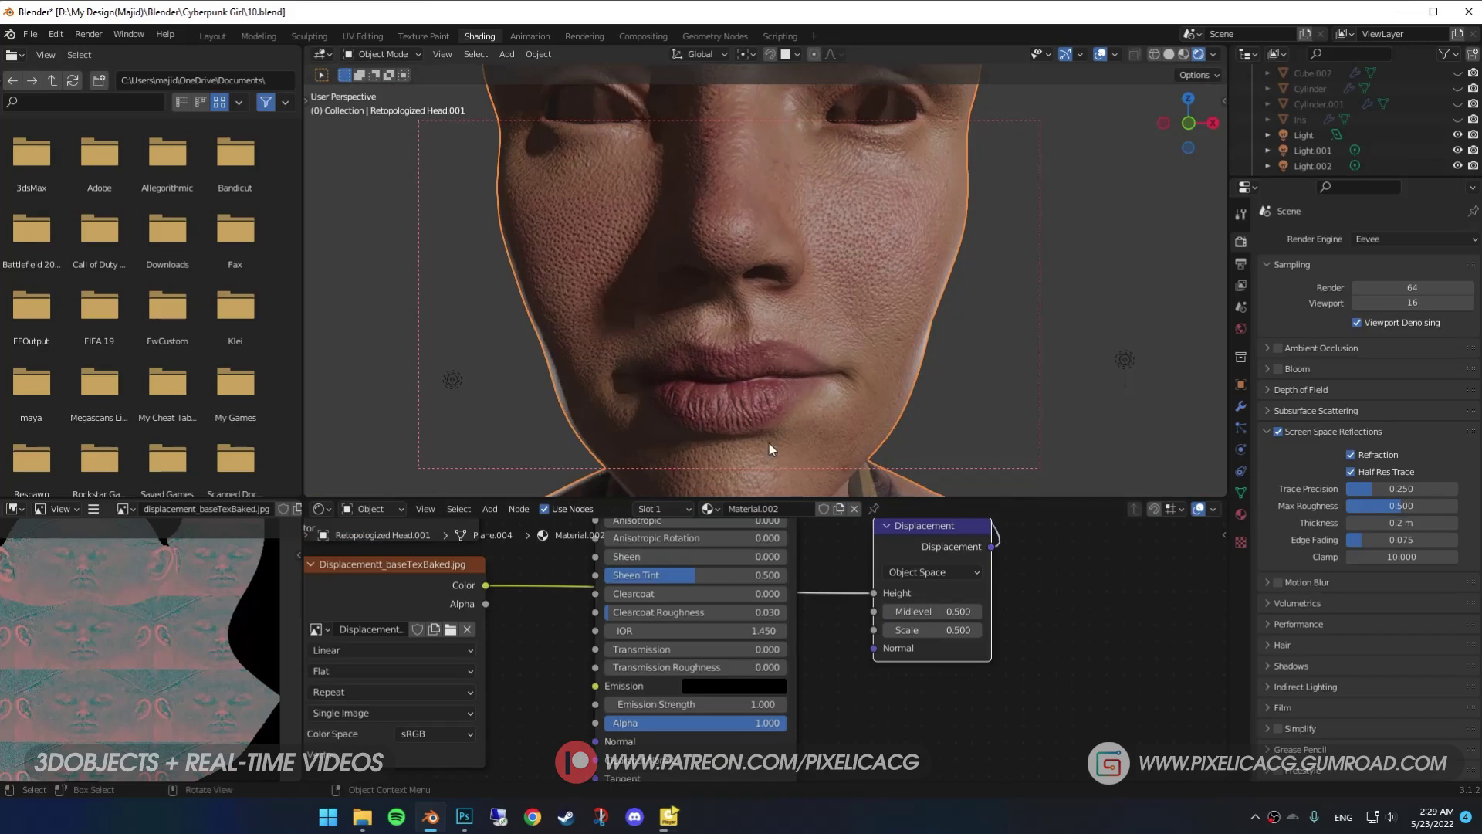
{"action": "double_click", "coordinate": [950, 631]}
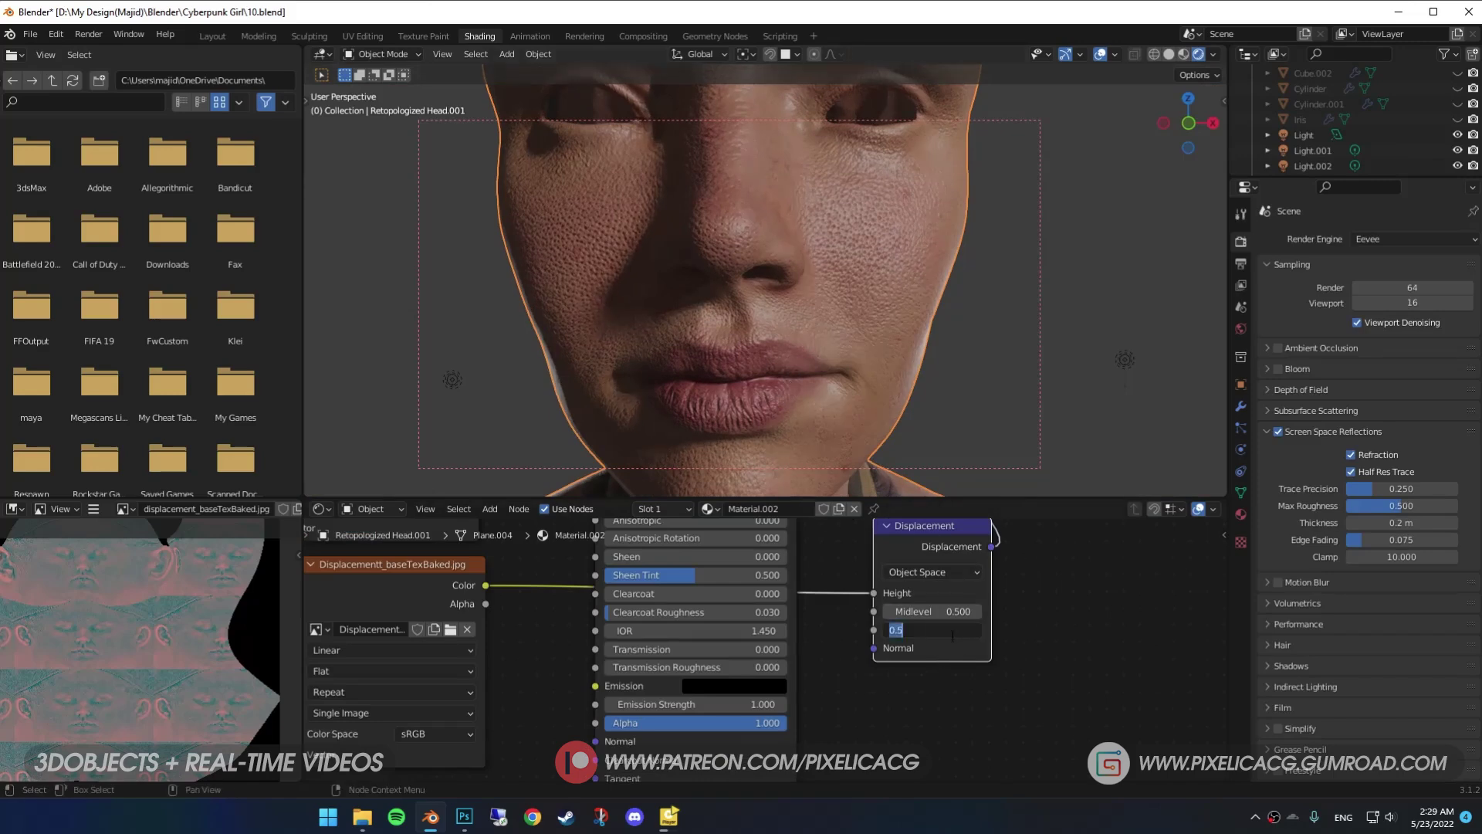
{"action": "type", "text": "0.3"}
{"action": "key", "text": "Return"}
{"action": "double_click", "coordinate": [954, 630]}
{"action": "type", "text": "0.4"}
{"action": "key", "text": "Return"}
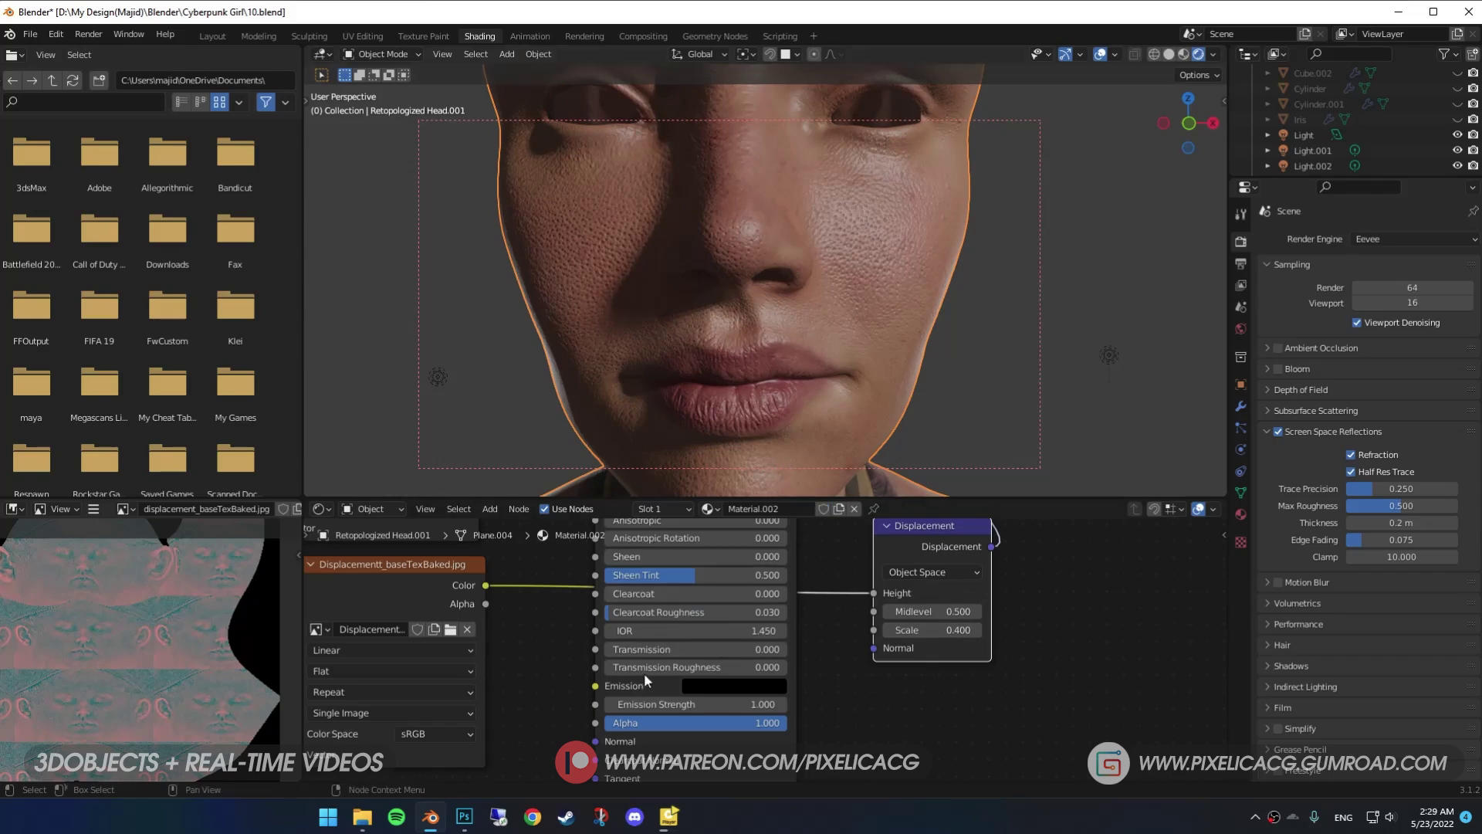
{"action": "middle_click_drag", "start_coordinate": [645, 673], "coordinate": [684, 633]}
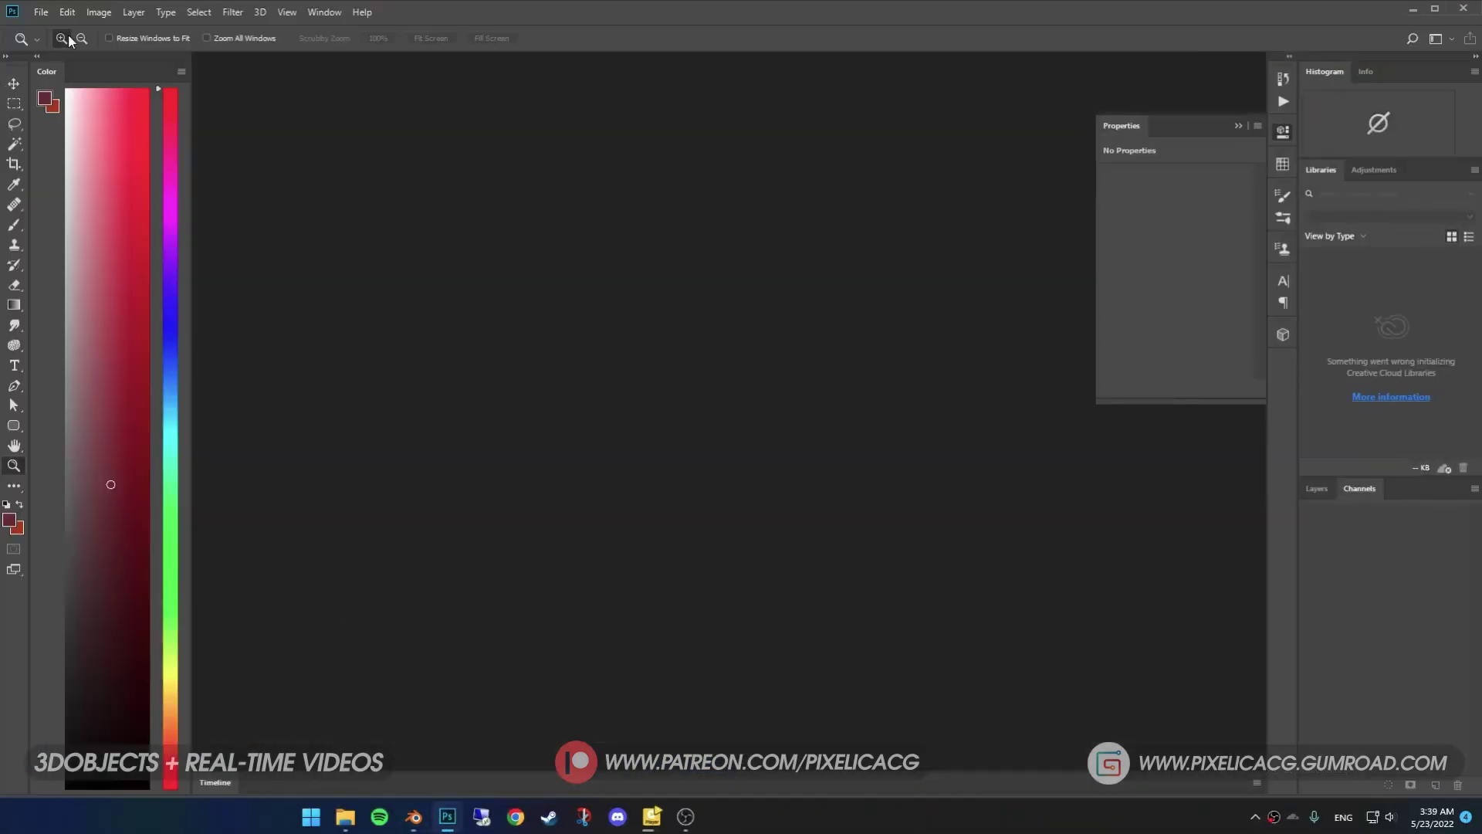
- Open utility_baseTexBaked.jpg in Photoshop
{"action": "left_click", "coordinate": [41, 12]}
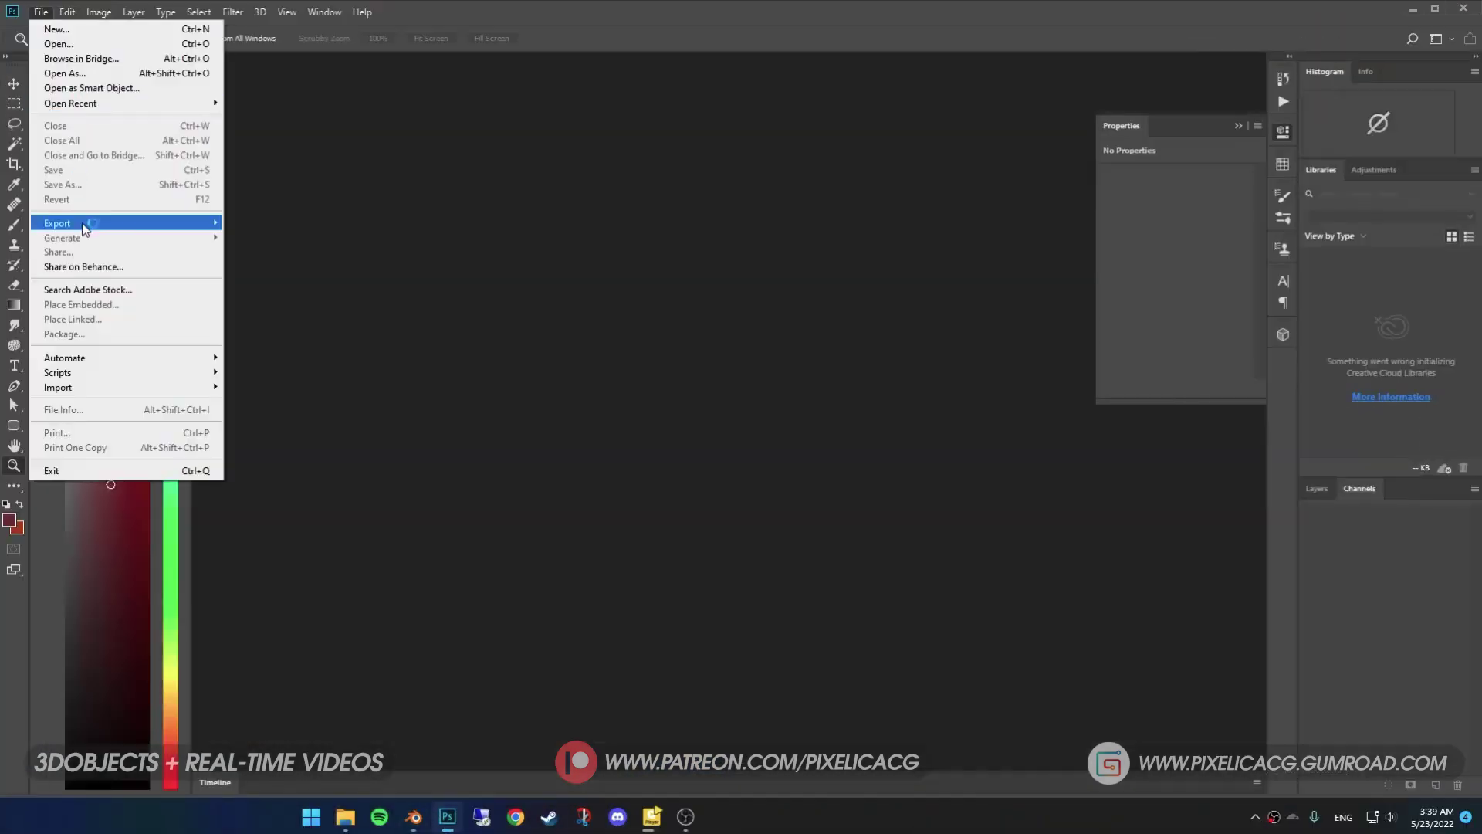
{"action": "left_click", "coordinate": [62, 50]}
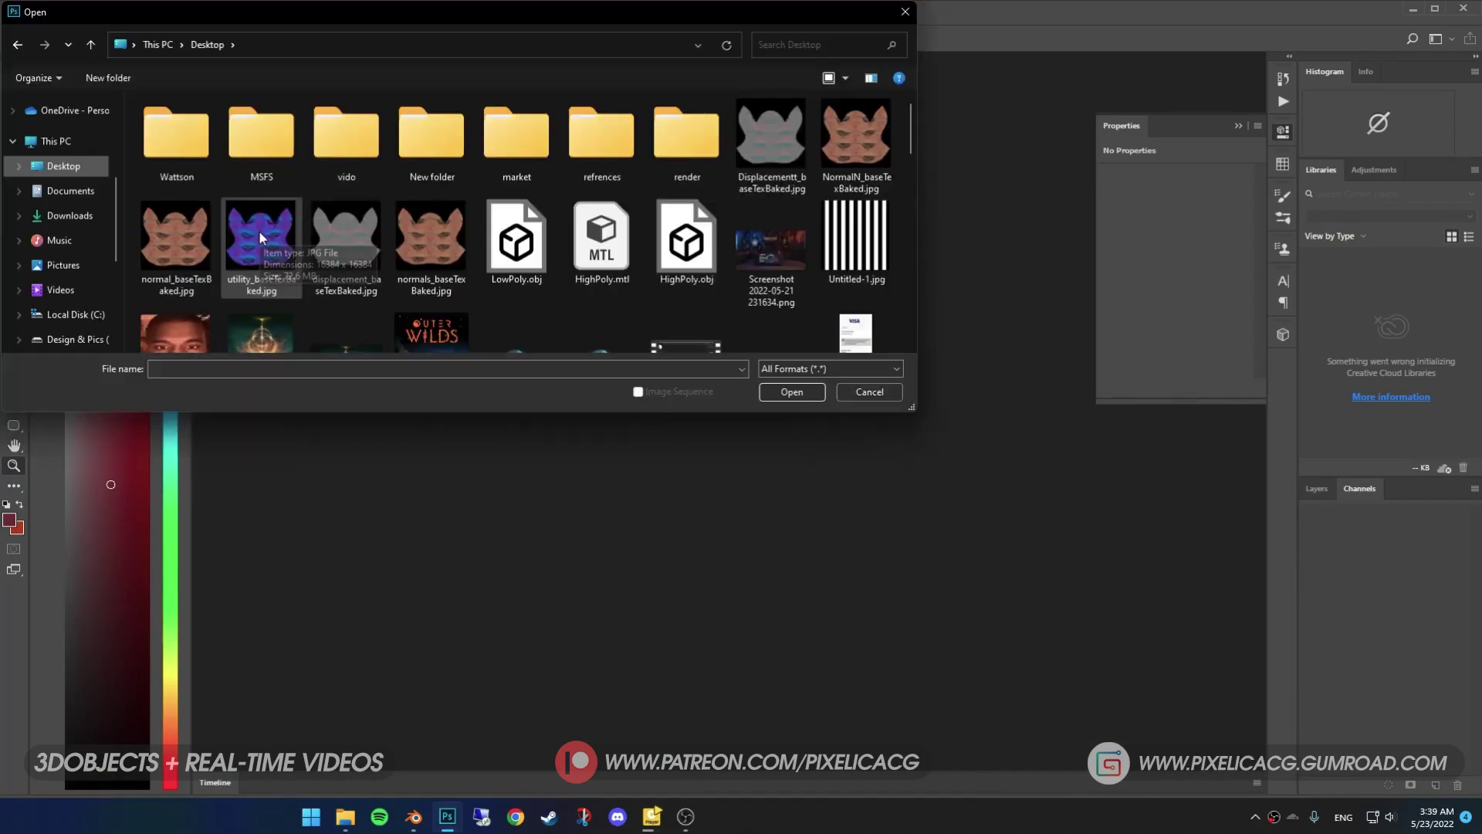
{"action": "double_click", "coordinate": [258, 232]}
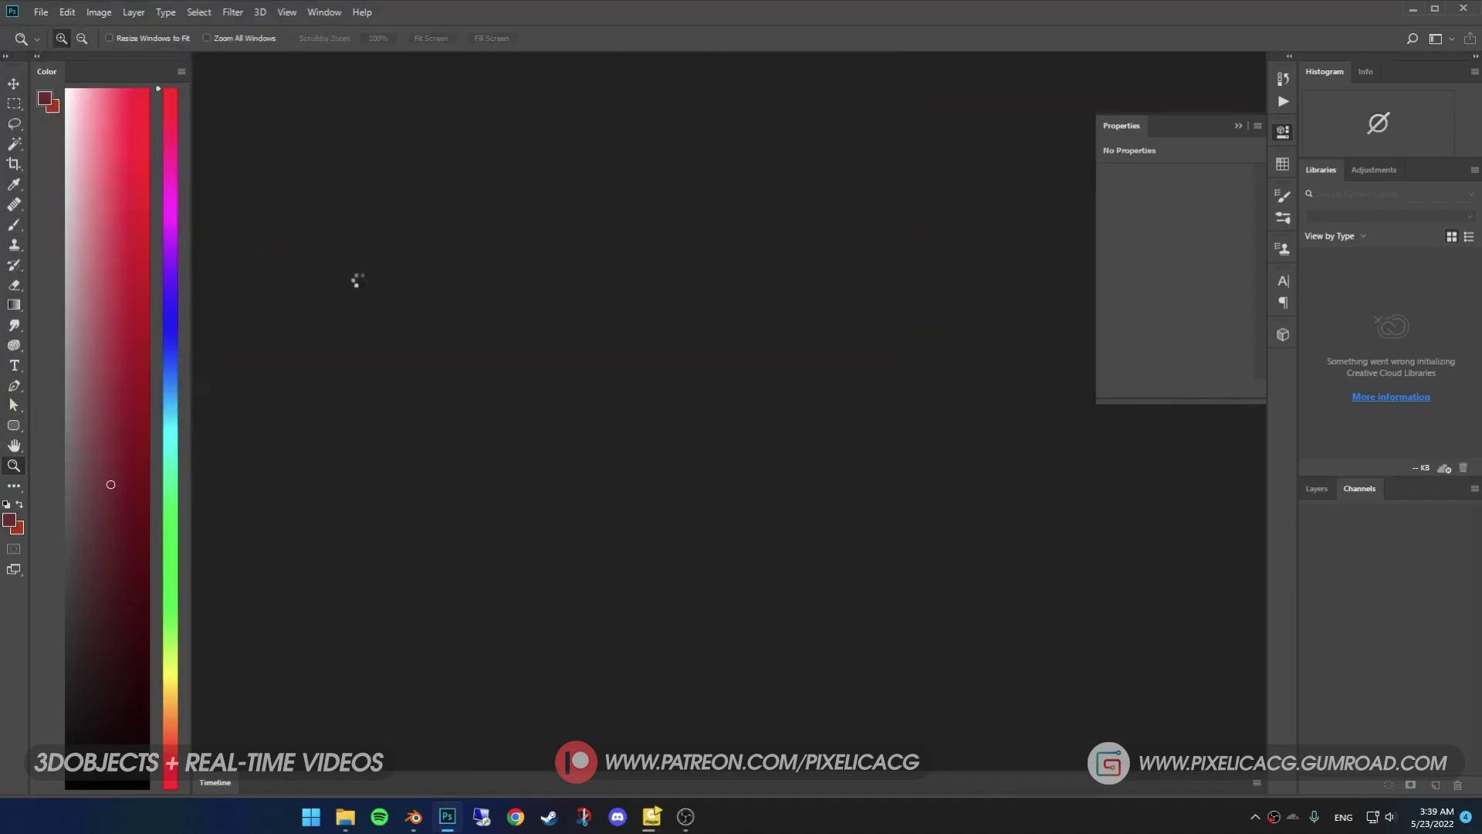
- Keep only the Blue channel by converting to Grayscale, discarding other channels, then save
{"action": "left_click", "coordinate": [1318, 488]}
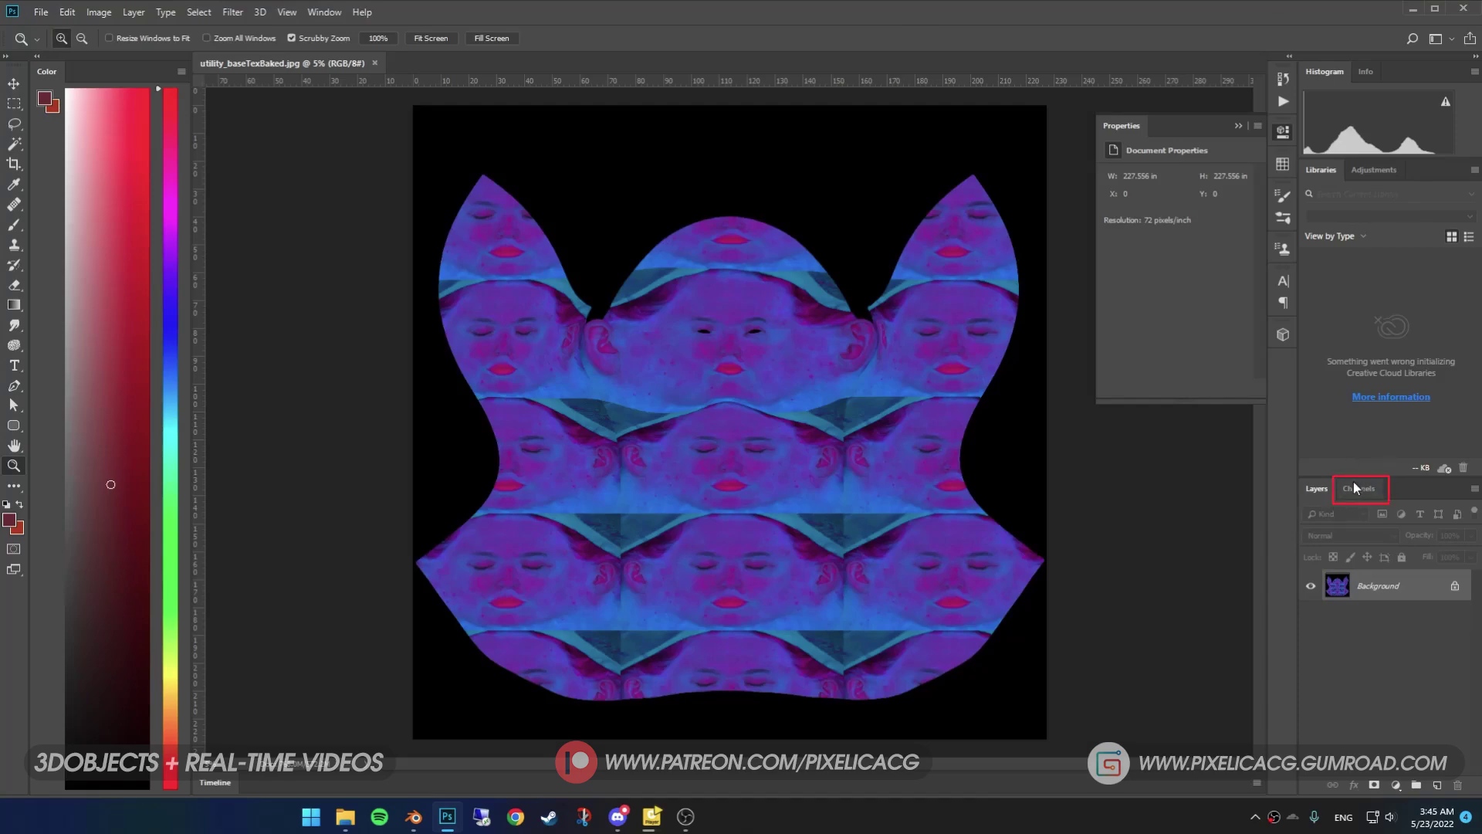
{"action": "left_click", "coordinate": [1355, 488]}
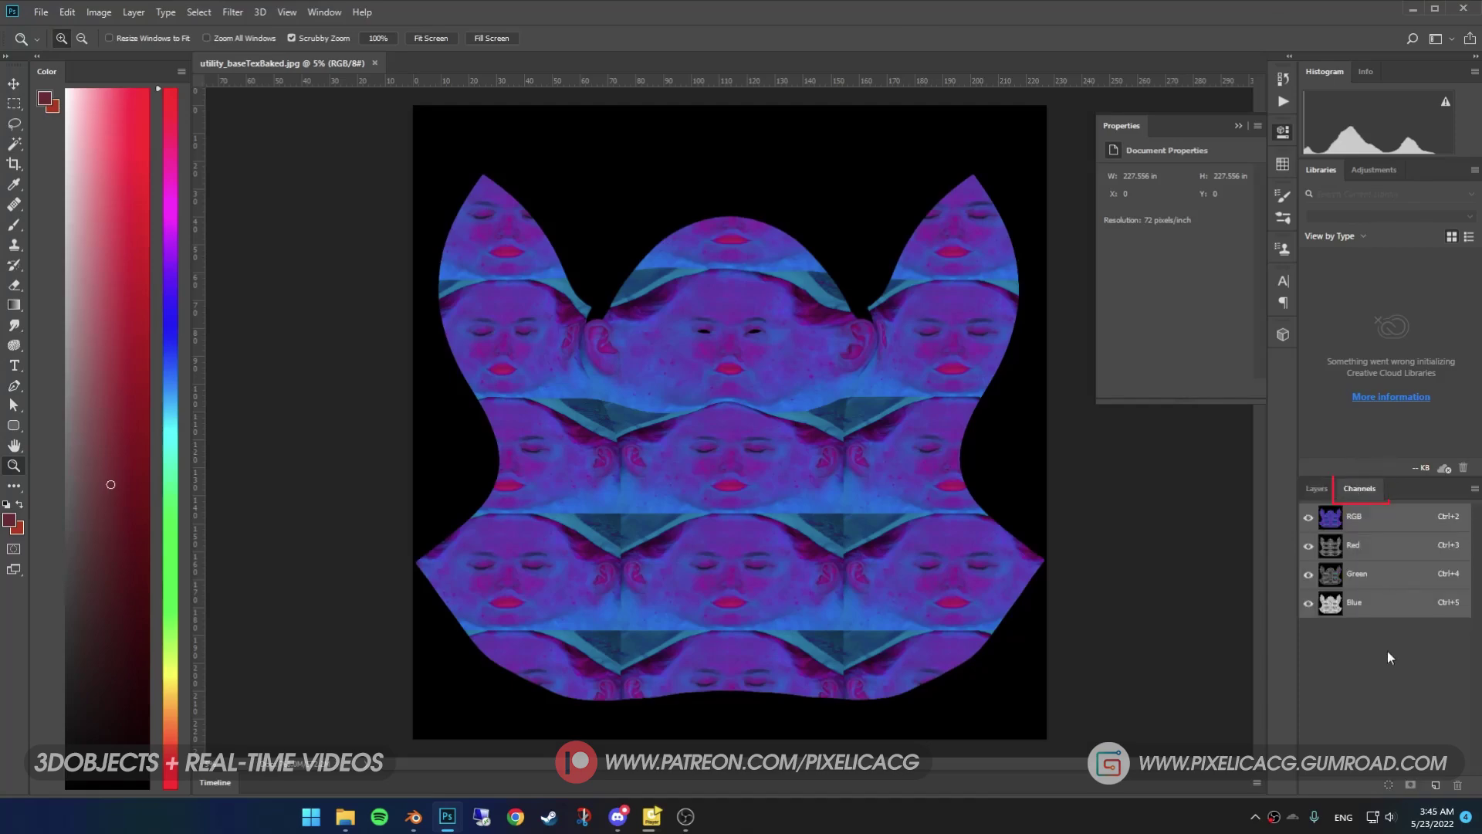
{"action": "left_click", "coordinate": [1384, 610]}
{"action": "left_click", "coordinate": [99, 12]}
{"action": "mouse_move", "coordinate": [200, 34]}
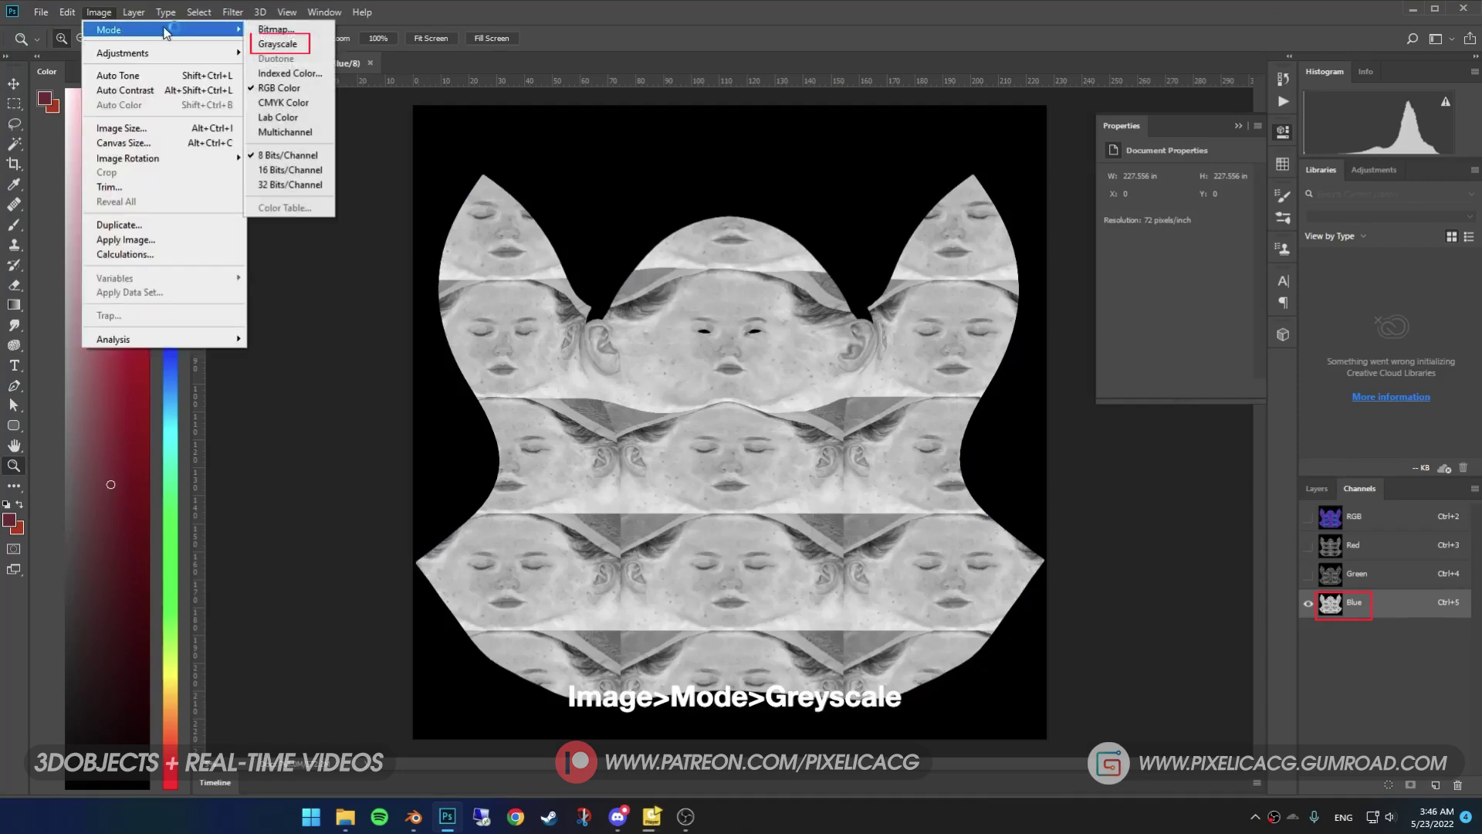
{"action": "left_click", "coordinate": [282, 44]}
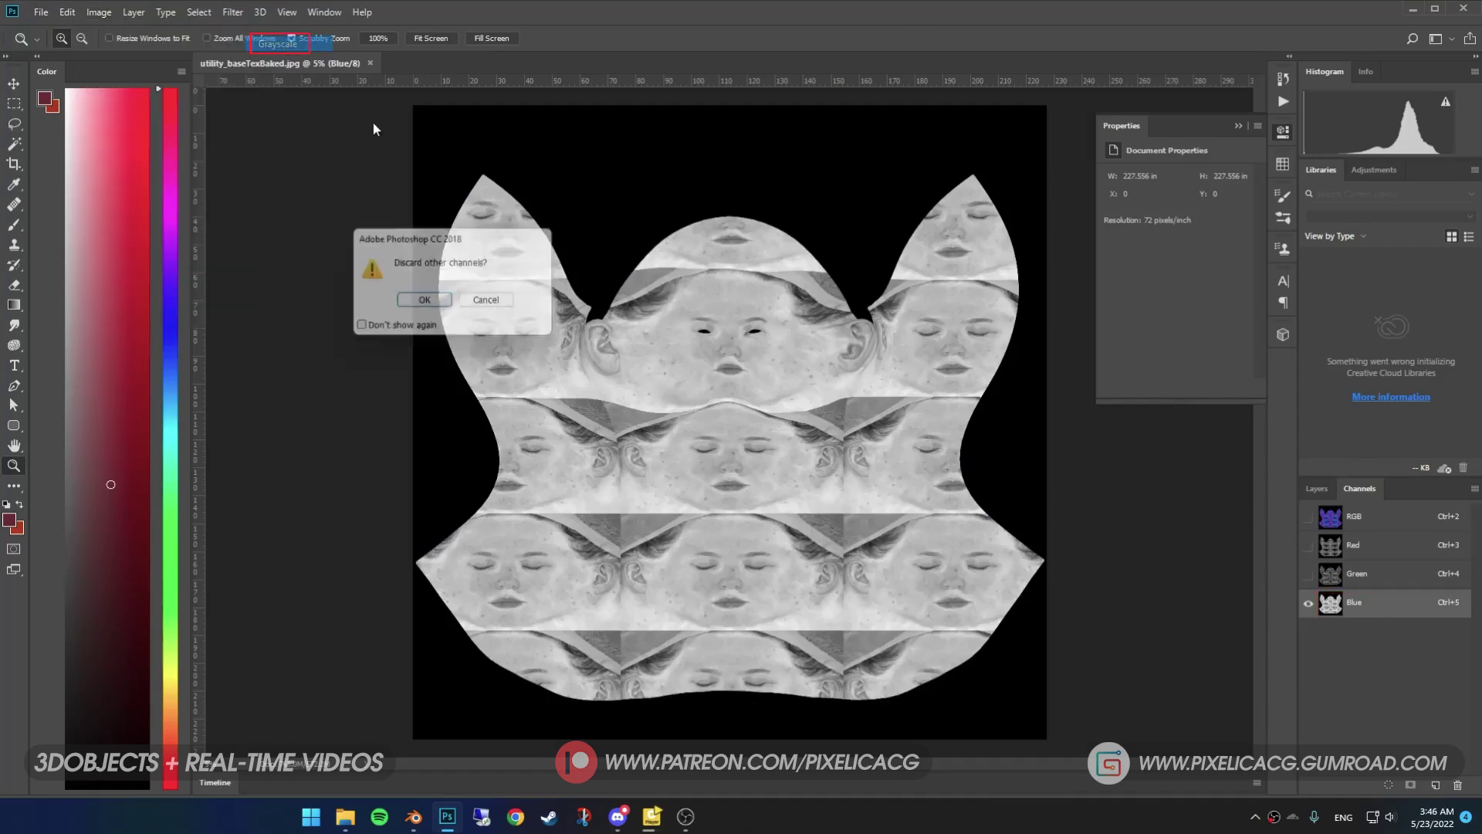
{"action": "left_click", "coordinate": [450, 299]}
{"action": "left_click", "coordinate": [46, 12]}
- Finish saving the greyscale map, then duplicate the image node and load reflects_baseTexBaked.jpg
{"action": "left_click", "coordinate": [114, 184]}
{"action": "key", "text": "Return"}
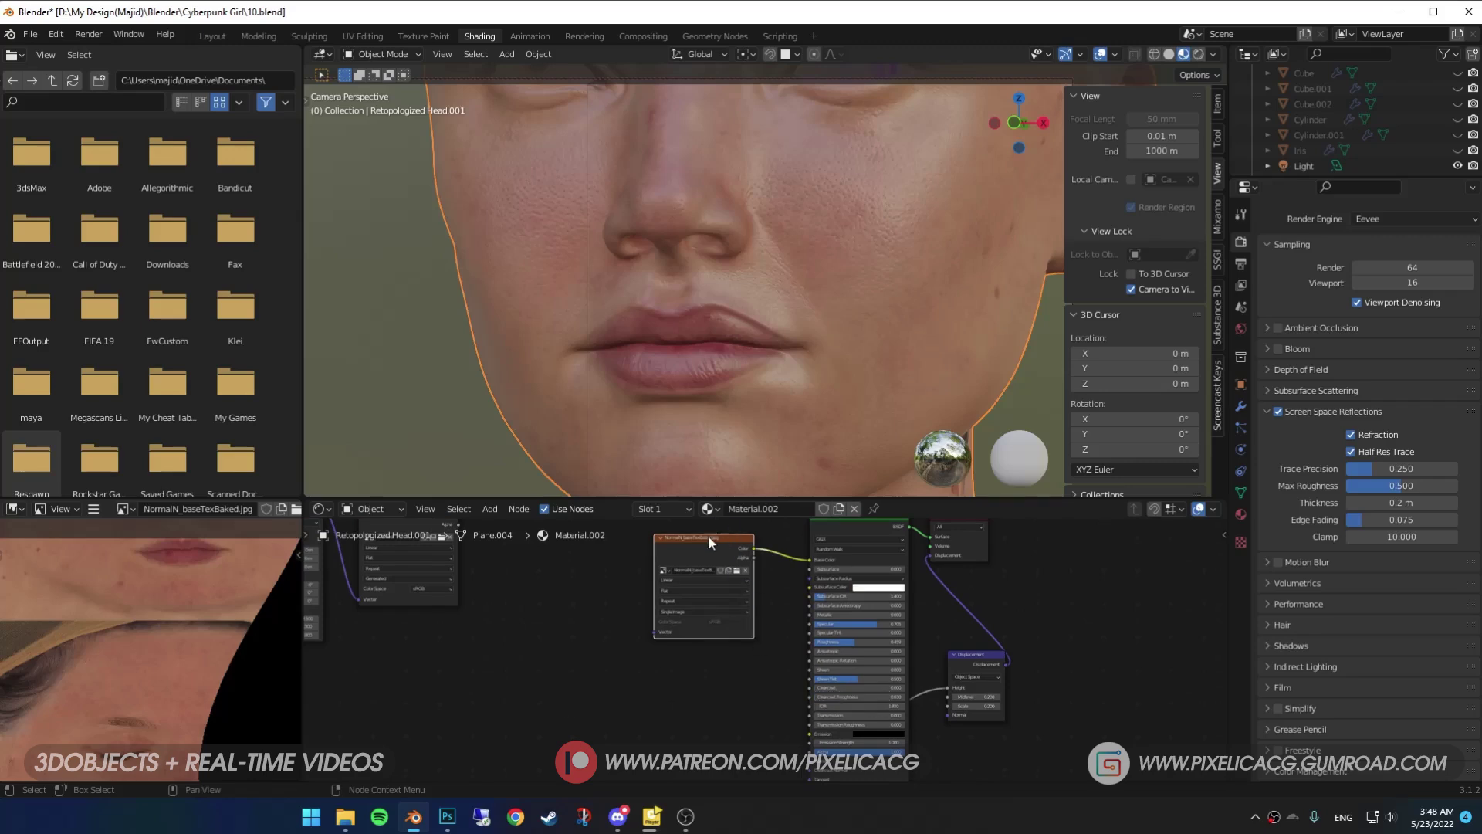
{"action": "key", "text": "shift+d"}
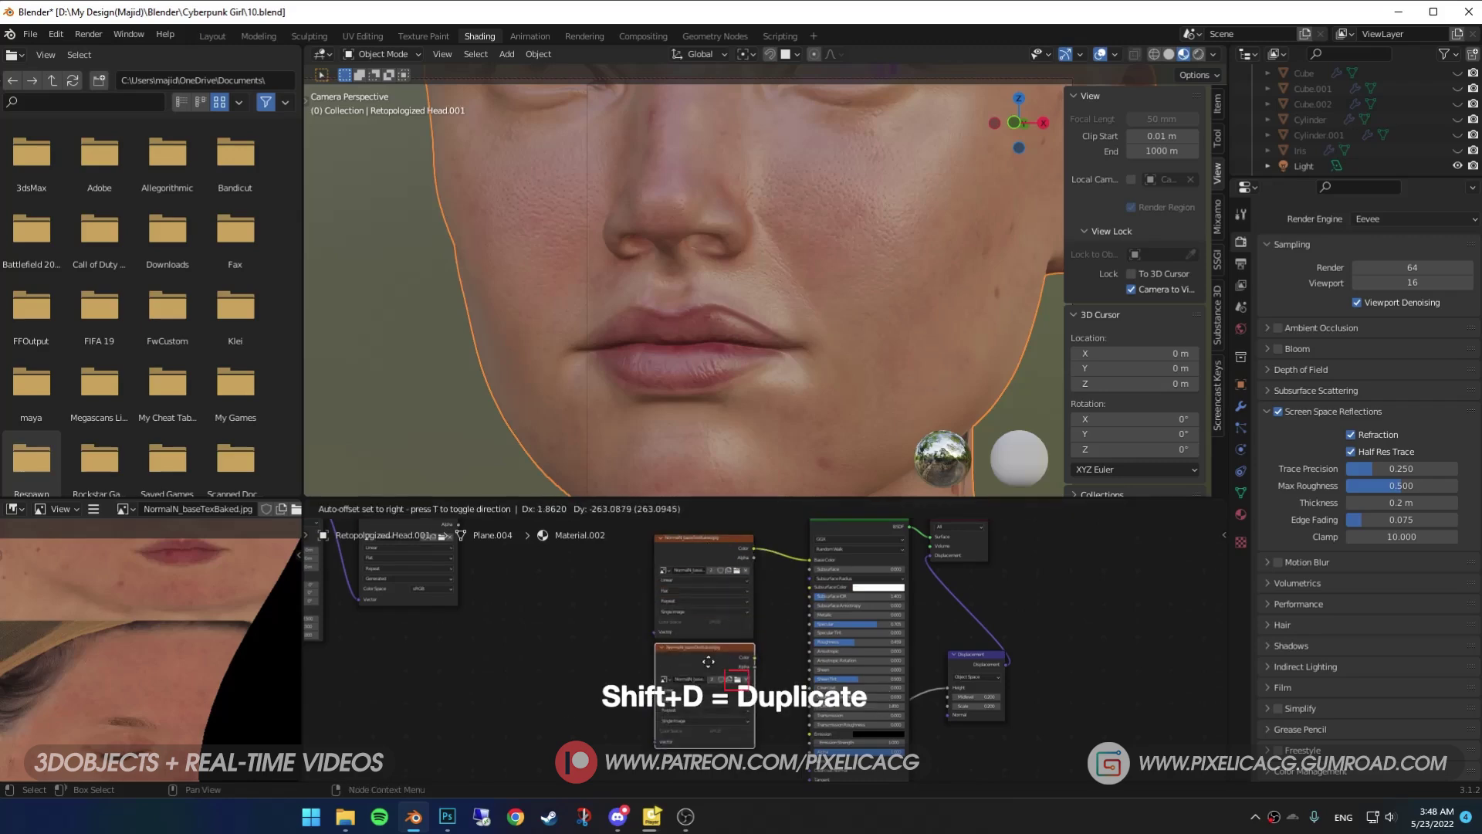
{"action": "left_click", "coordinate": [708, 662]}
{"action": "left_click", "coordinate": [737, 679]}
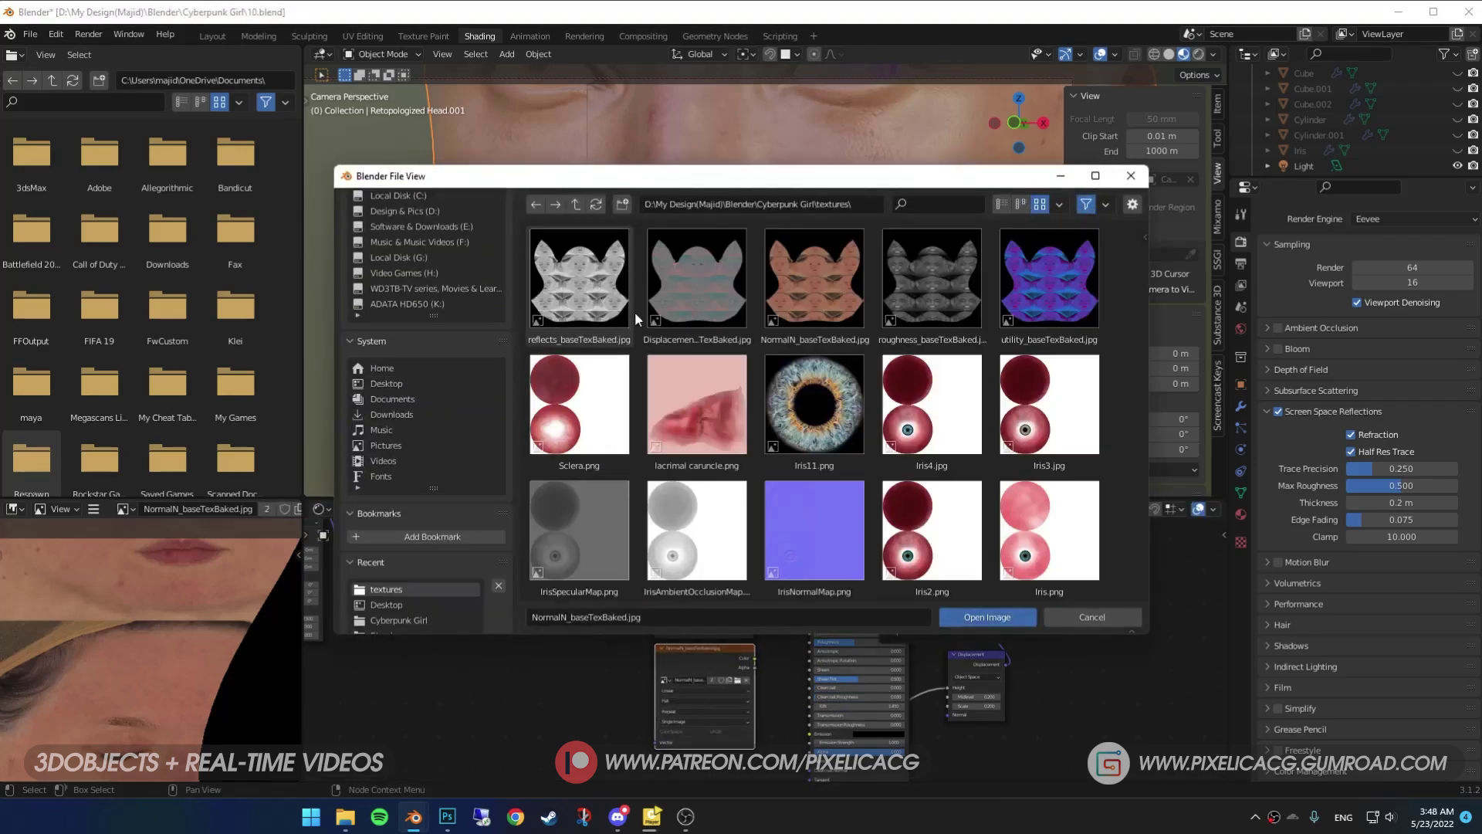
{"action": "double_click", "coordinate": [615, 311]}
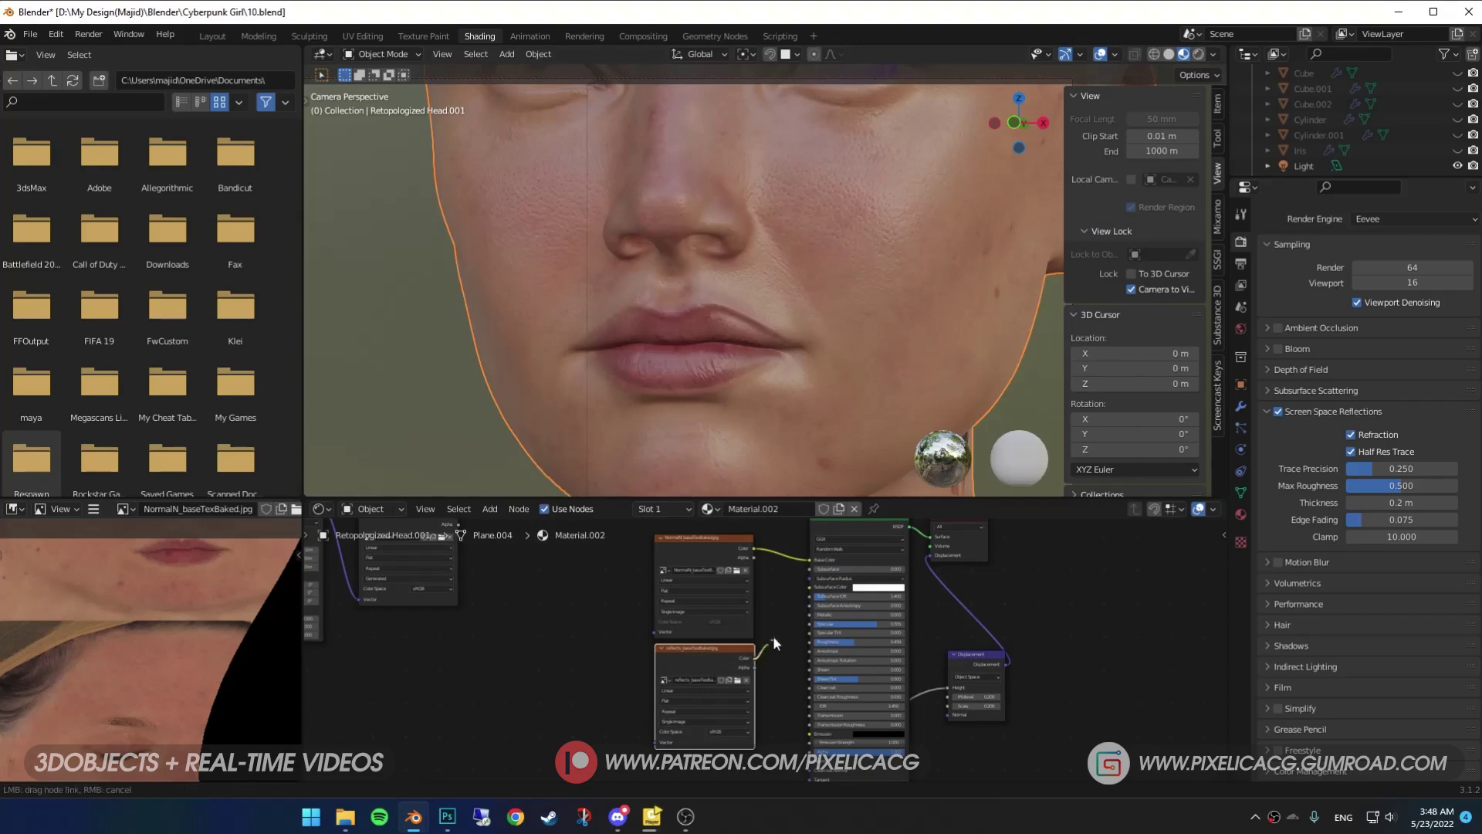
- Route the reflects map through a new Invert node into the Roughness input
{"action": "left_click_drag", "start_coordinate": [778, 630], "coordinate": [810, 623]}
{"action": "key", "text": "shift+a"}
{"action": "left_click", "coordinate": [540, 607]}
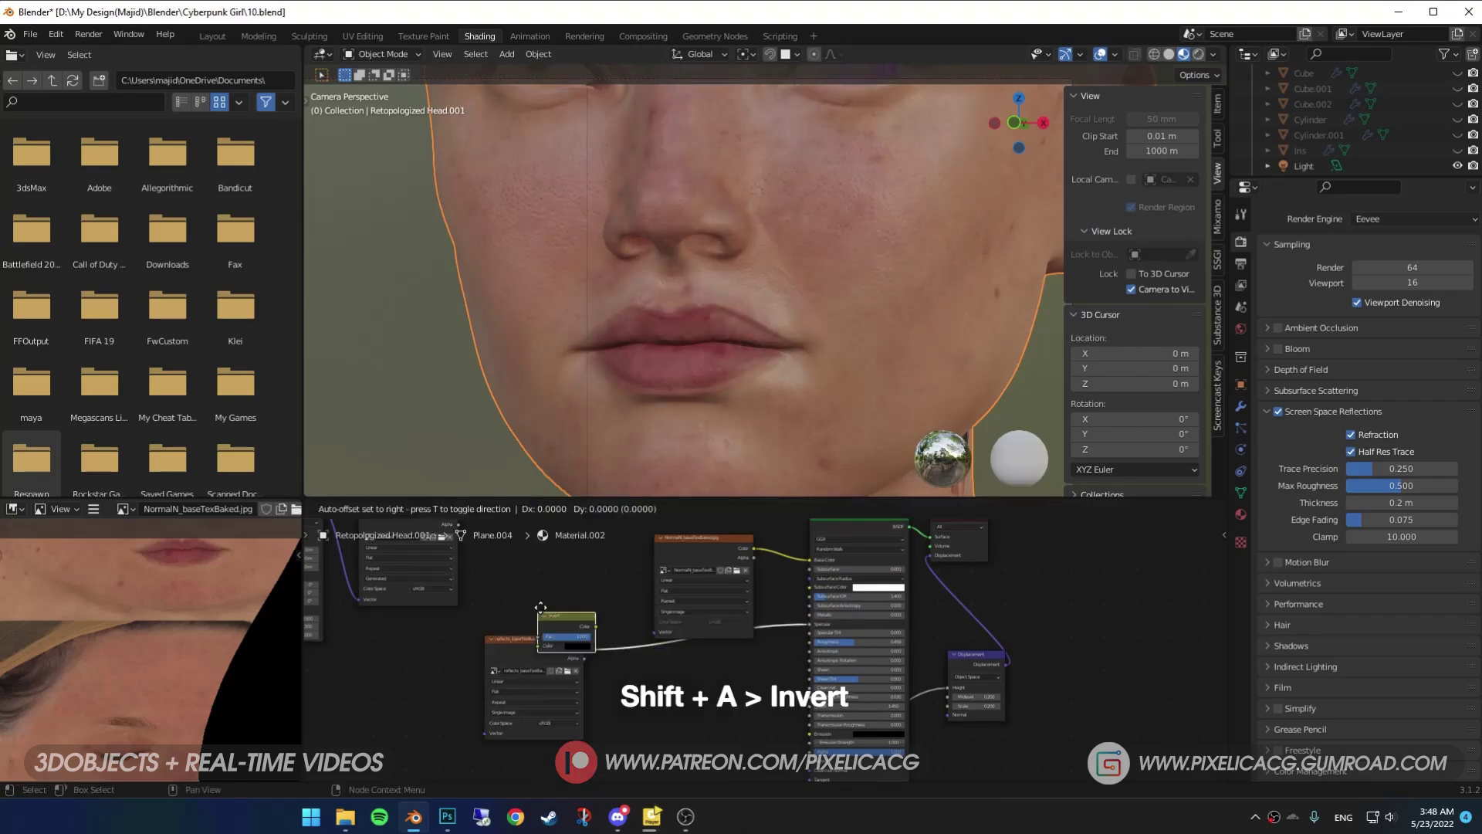
{"action": "left_click", "coordinate": [664, 700]}
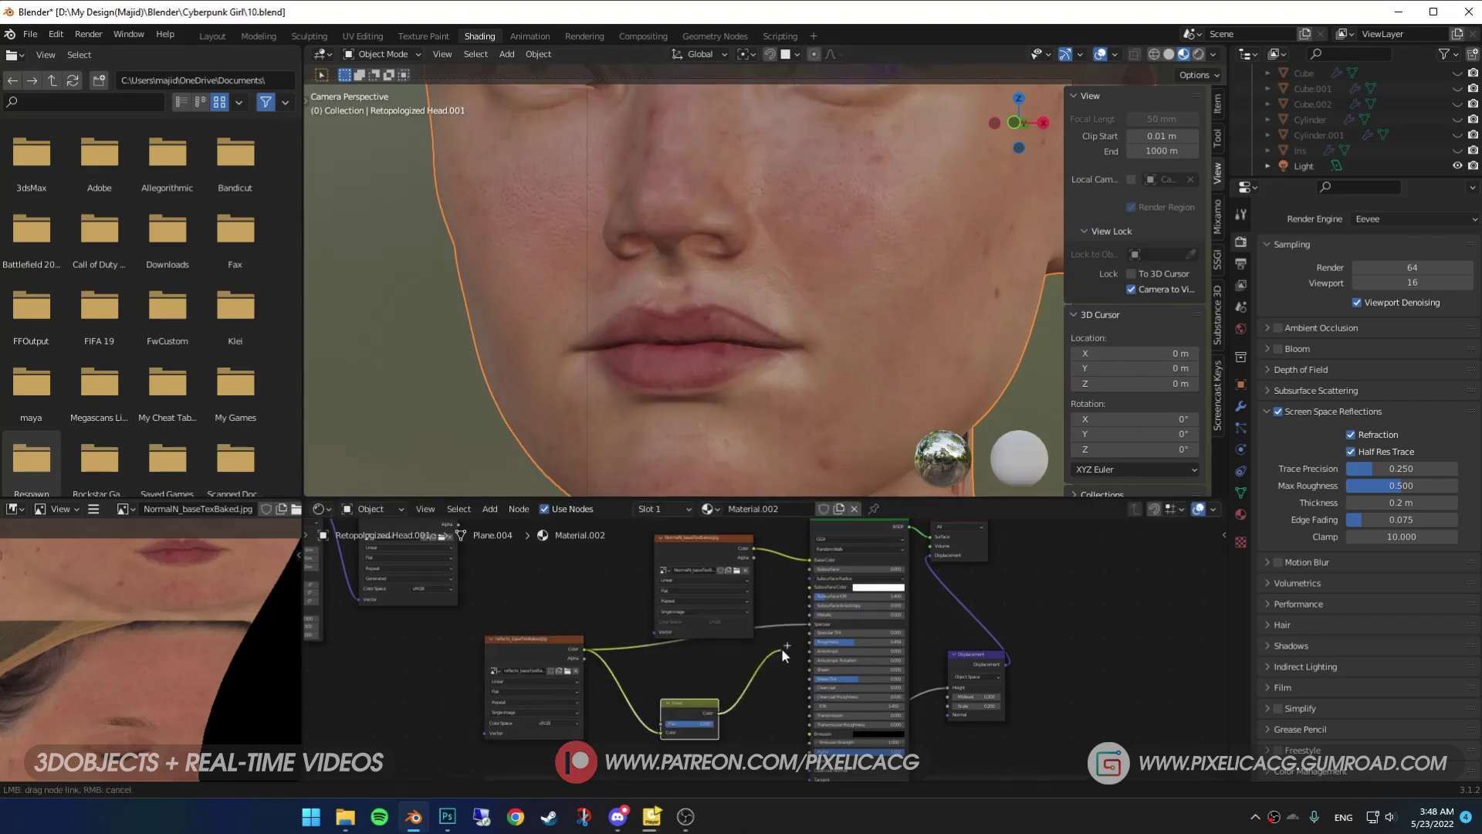
{"action": "left_click_drag", "start_coordinate": [804, 638], "coordinate": [808, 641]}
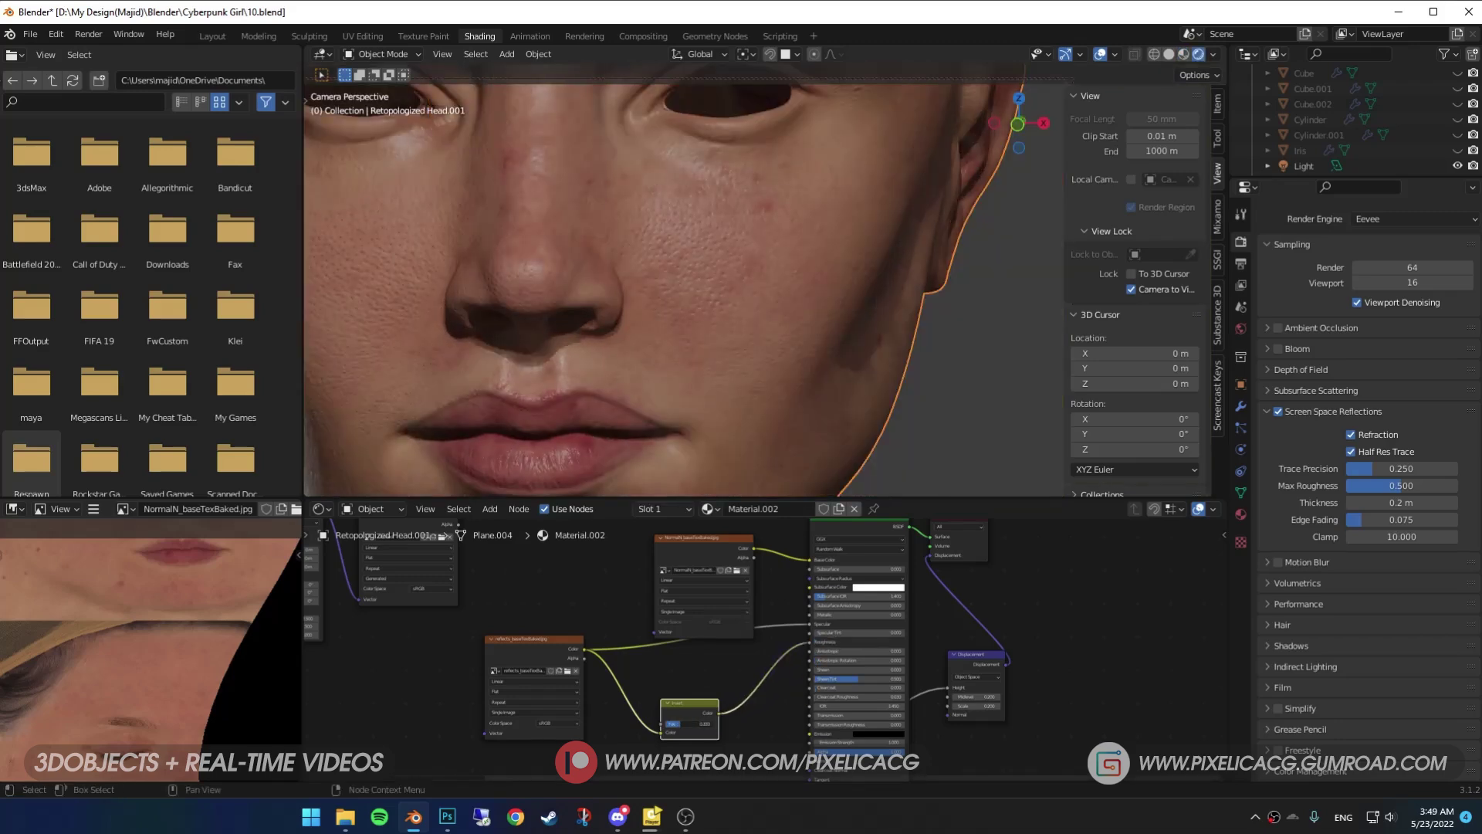
{"action": "scroll", "coordinate": [692, 707], "scroll_direction": "down", "scroll_amount": 1}
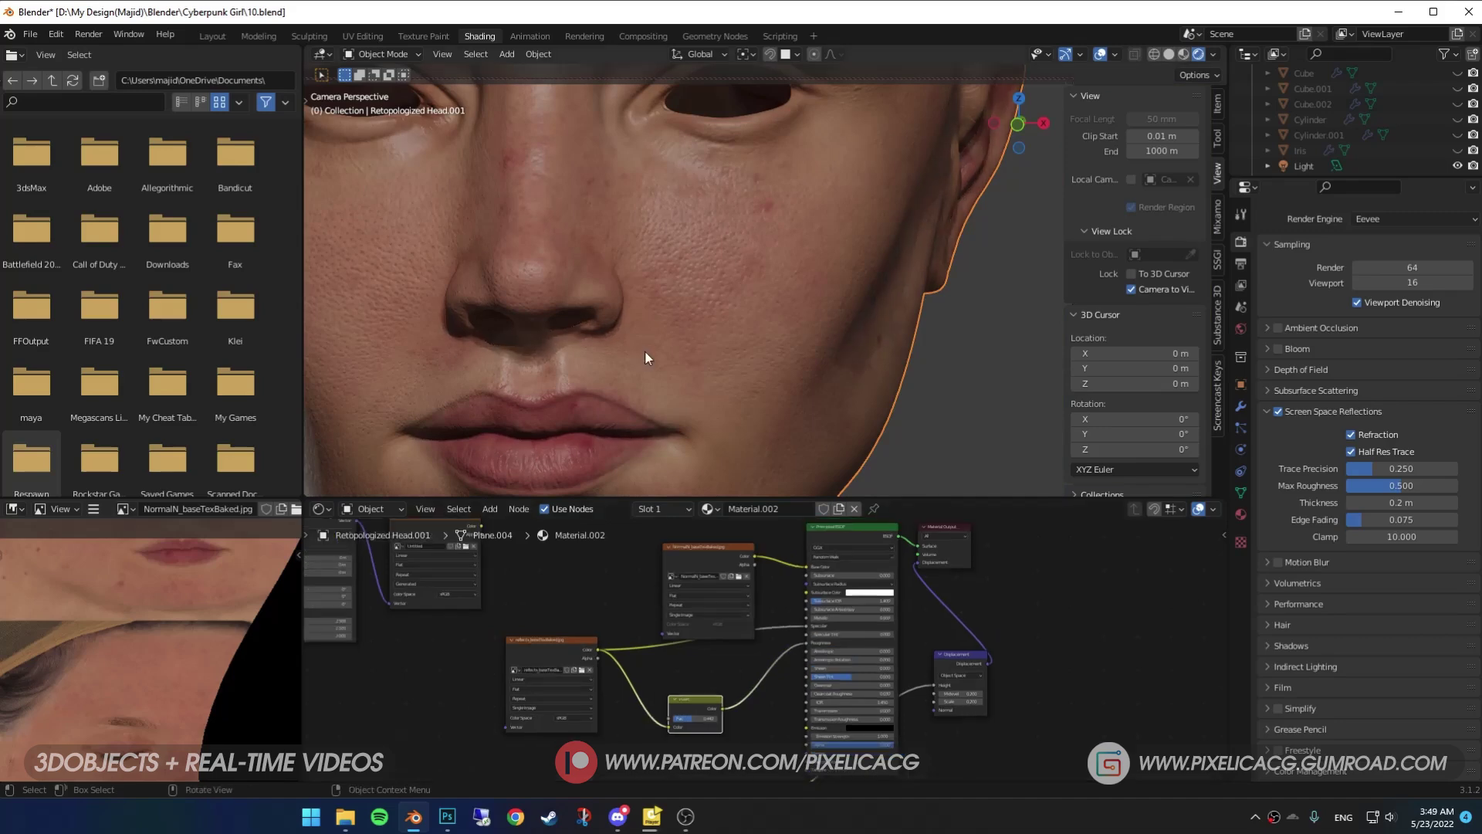
{"action": "scroll", "coordinate": [656, 349], "scroll_direction": "down", "scroll_amount": 2}
{"action": "scroll", "coordinate": [660, 350], "scroll_direction": "up", "scroll_amount": 4}
{"action": "scroll", "coordinate": [650, 352], "scroll_direction": "down", "scroll_amount": 1}
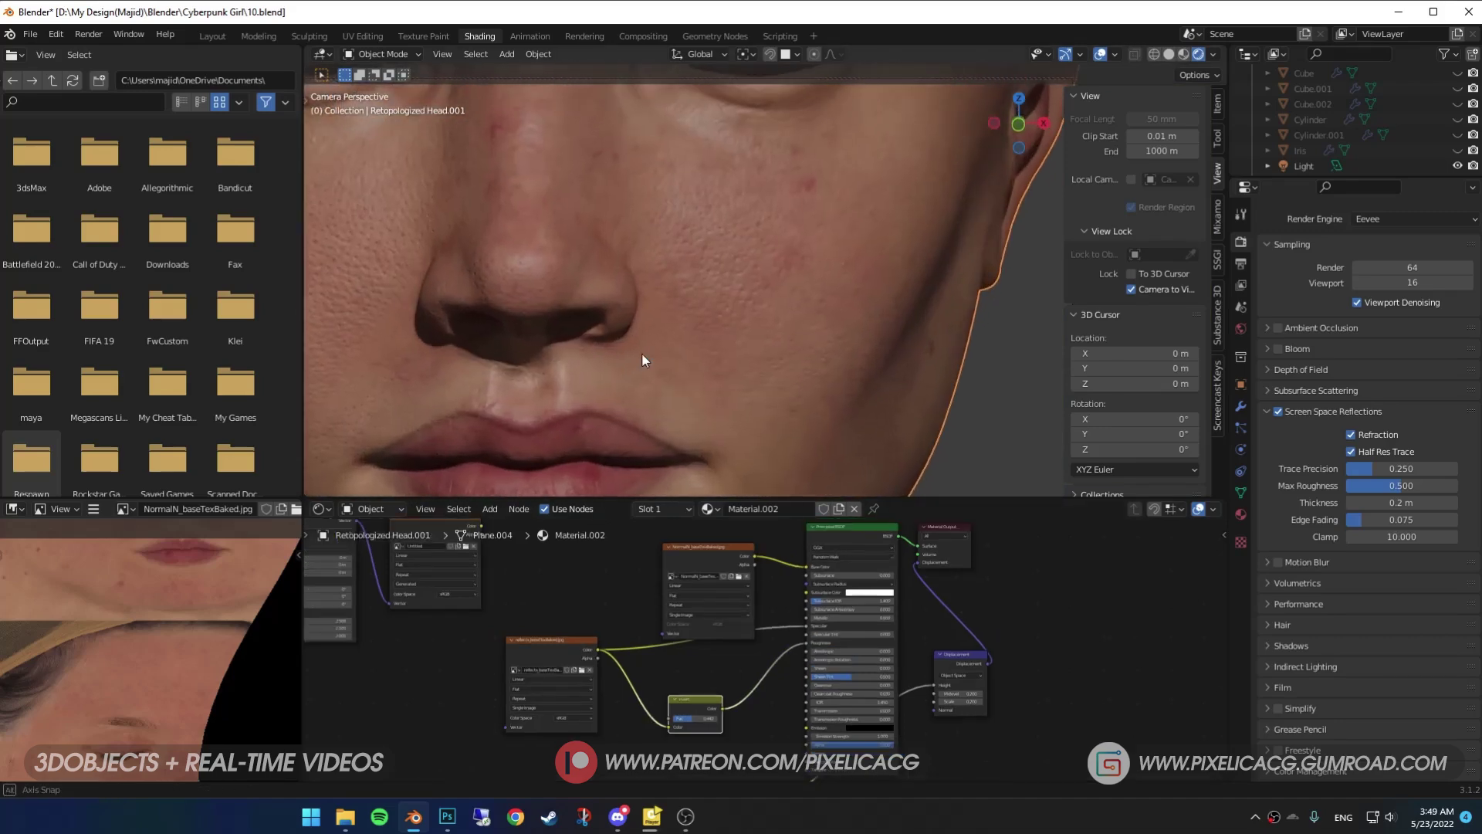
{"action": "scroll", "coordinate": [678, 364], "scroll_direction": "down", "scroll_amount": 2}
{"action": "scroll", "coordinate": [661, 391], "scroll_direction": "up", "scroll_amount": 4}
{"action": "scroll", "coordinate": [671, 356], "scroll_direction": "up", "scroll_amount": 4}
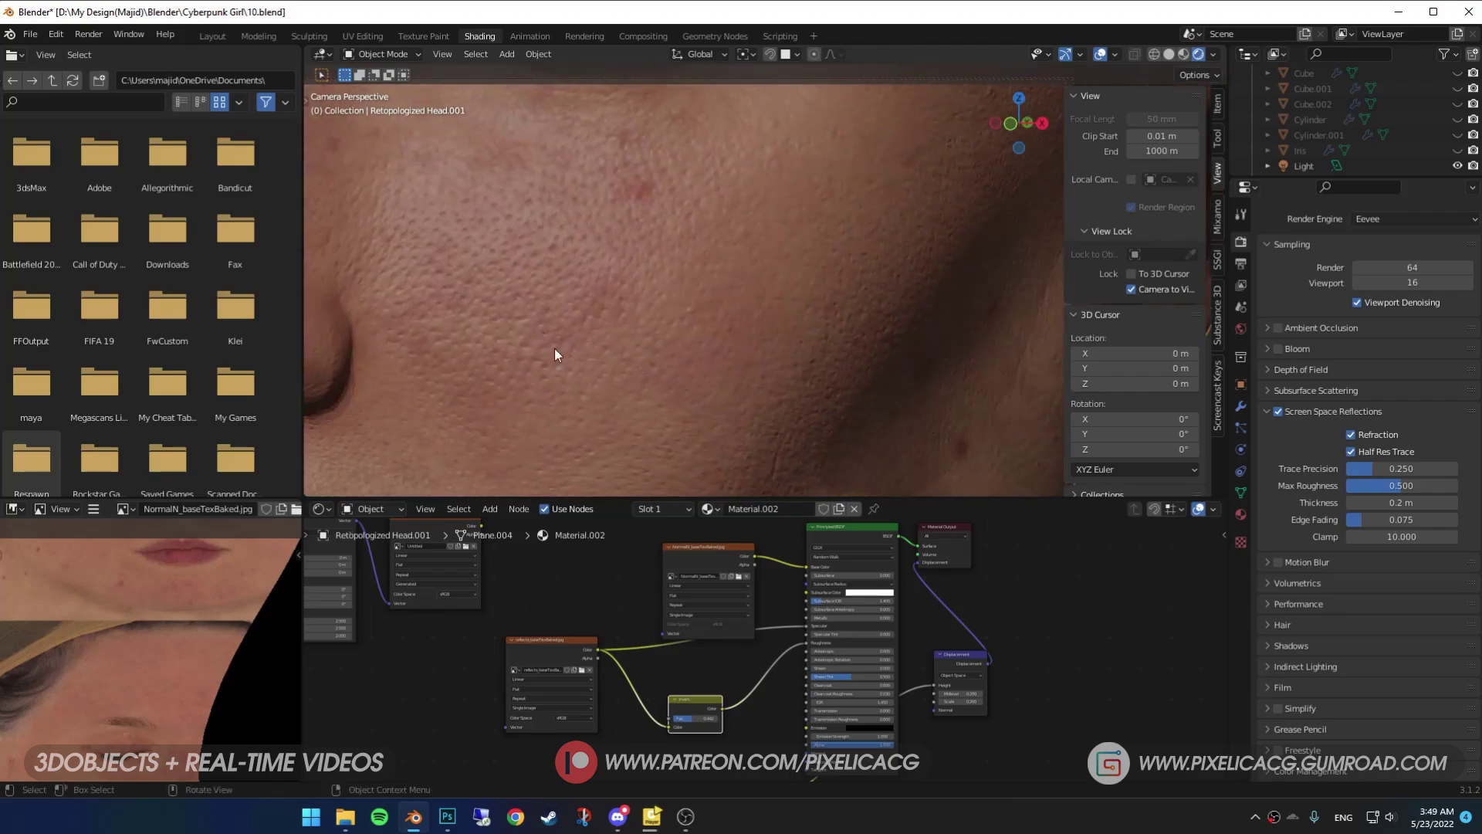
{"action": "scroll", "coordinate": [519, 359], "scroll_direction": "down", "scroll_amount": 2}
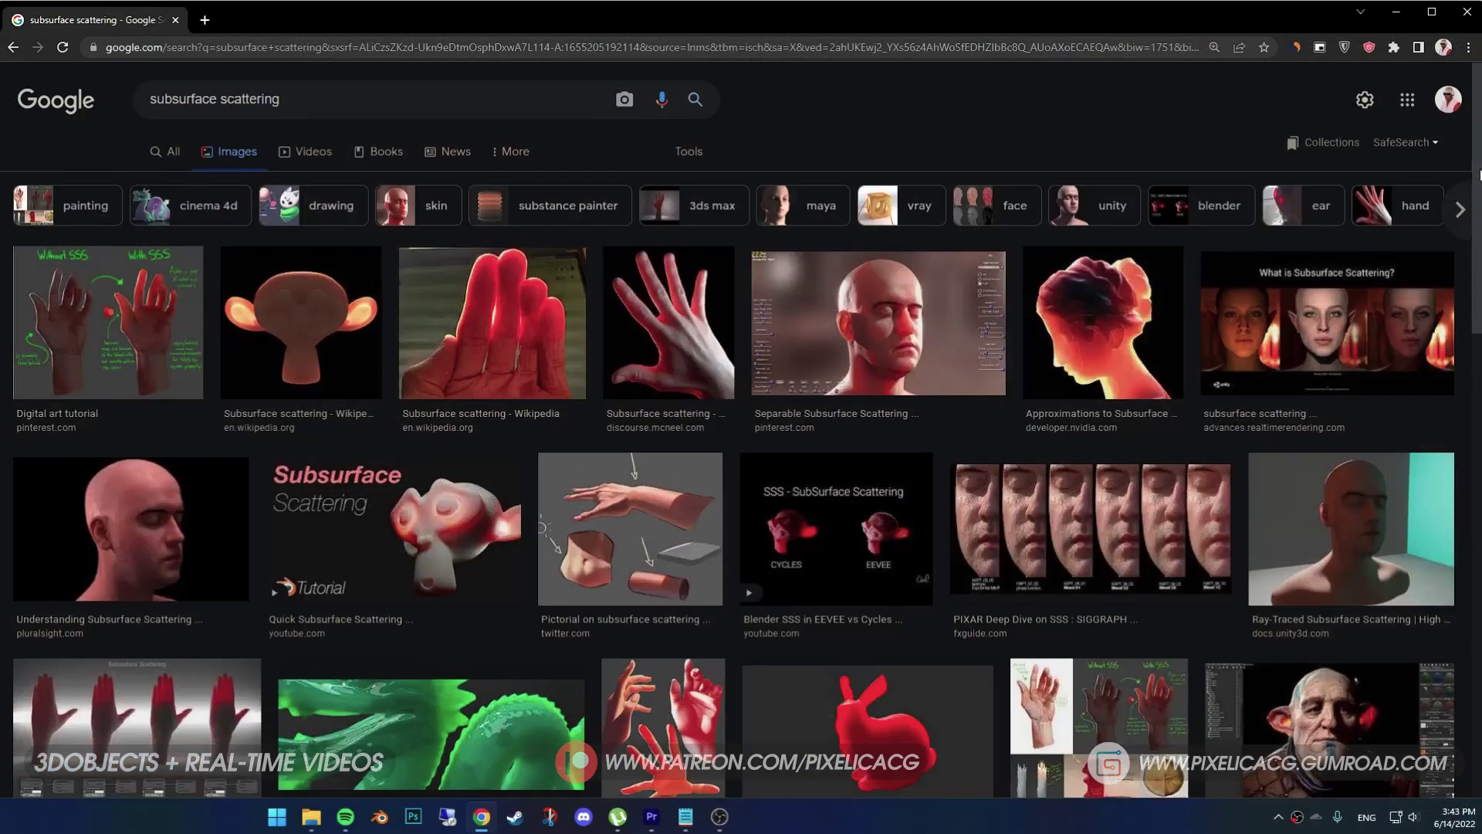
{"action": "scroll", "coordinate": [1475, 191], "scroll_direction": "down", "scroll_amount": 1}
{"action": "scroll", "coordinate": [1476, 191], "scroll_direction": "down", "scroll_amount": 5}
- Preview the glowing red hand photos and the SSS off/on comparison image
{"action": "scroll", "coordinate": [1439, 355], "scroll_direction": "down", "scroll_amount": 5}
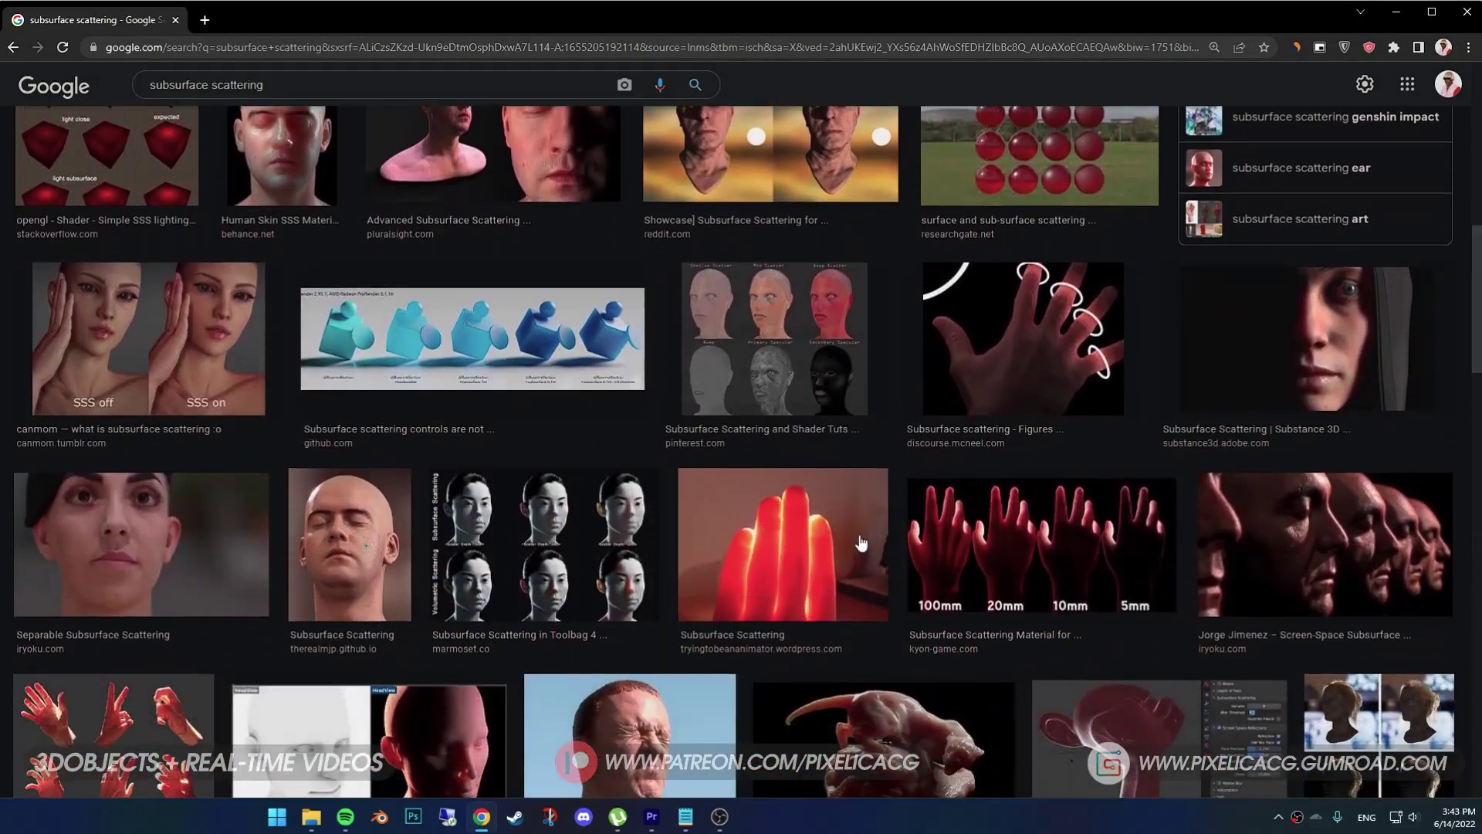
{"action": "left_click", "coordinate": [795, 533]}
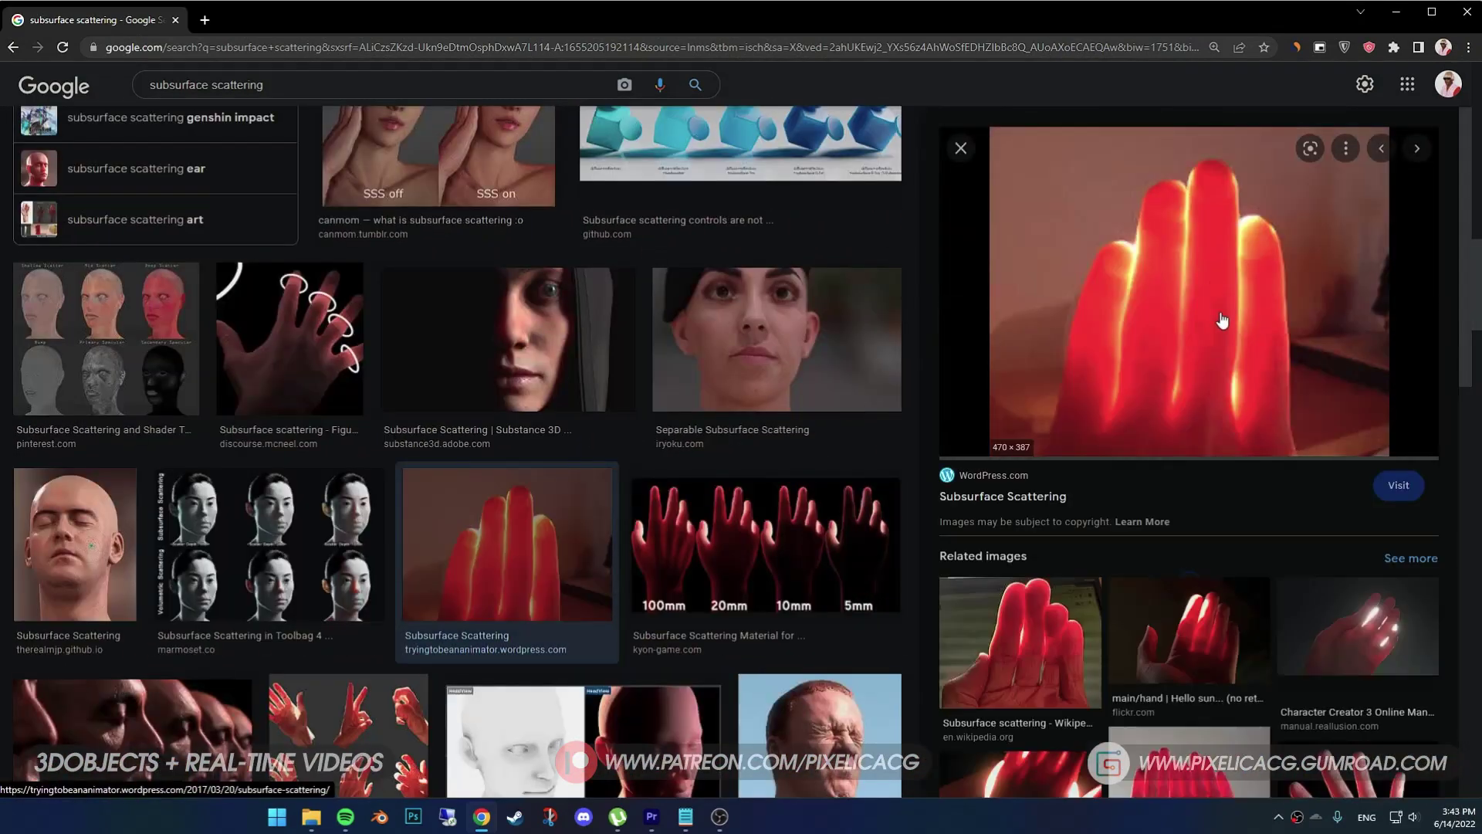
{"action": "left_click", "coordinate": [1188, 629]}
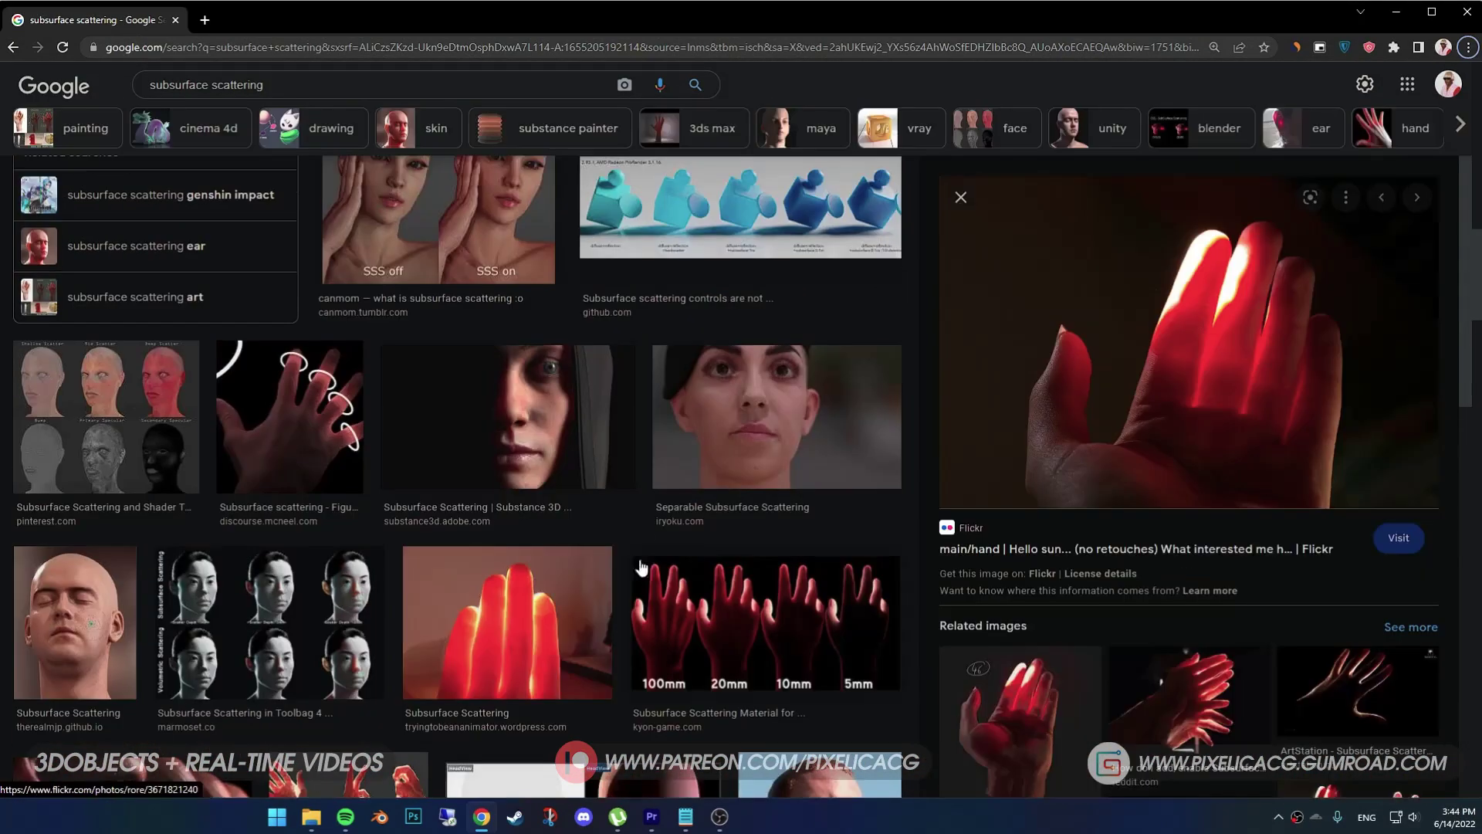
{"action": "left_click", "coordinate": [289, 417]}
{"action": "scroll", "coordinate": [614, 545], "scroll_direction": "up", "scroll_amount": 1}
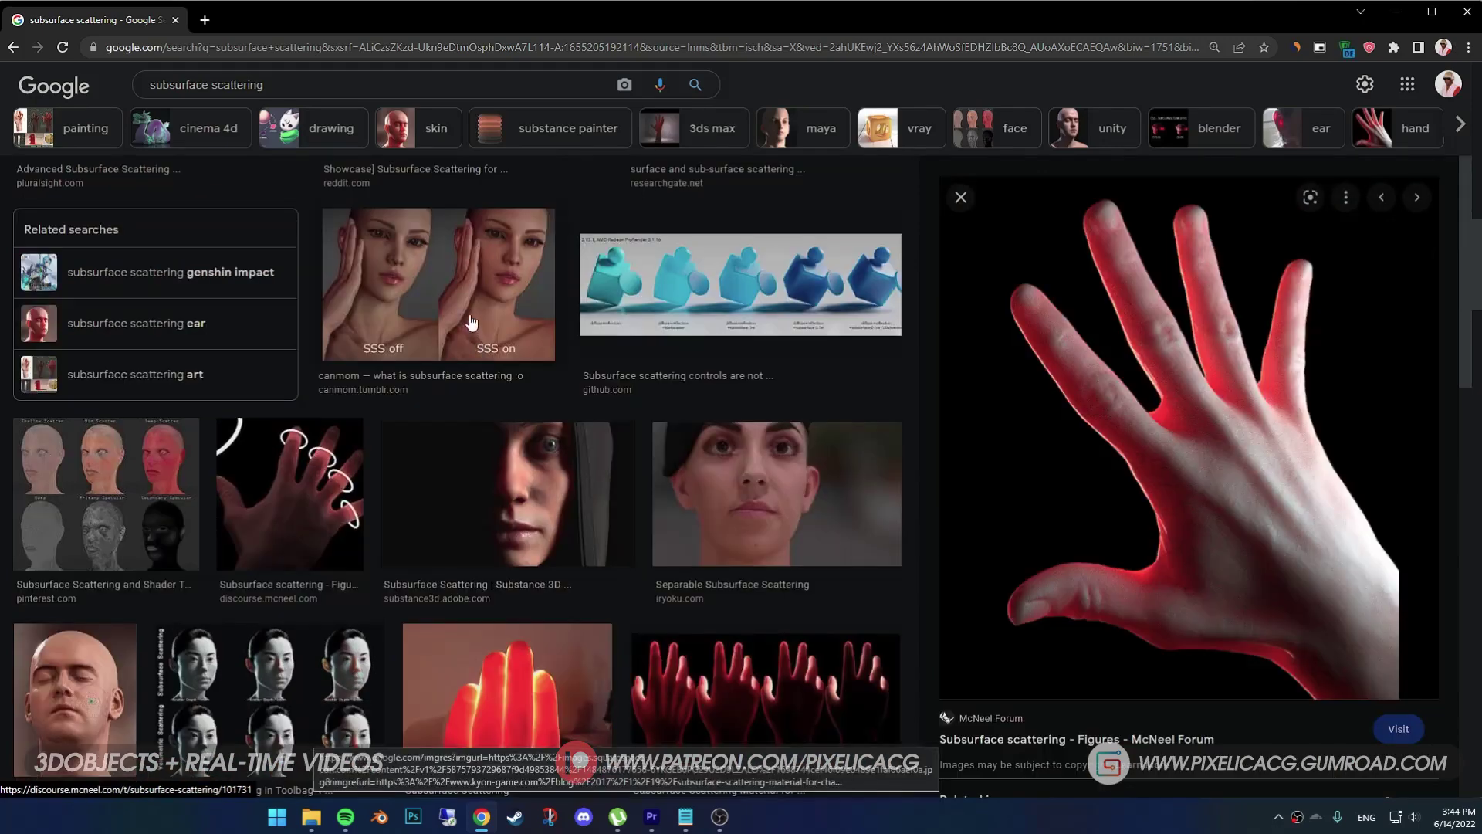
{"action": "left_click", "coordinate": [463, 303]}
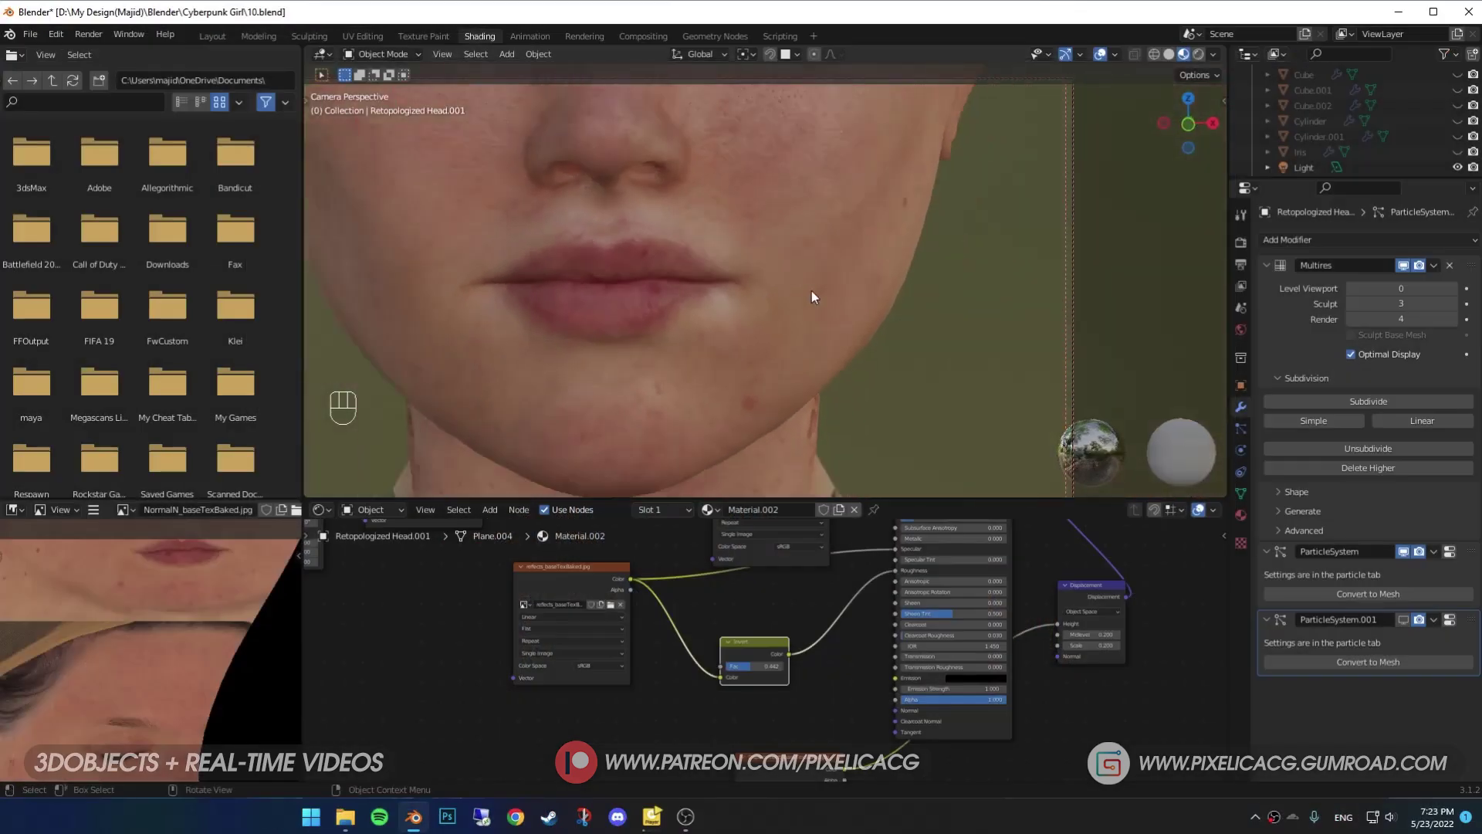
- Hide the head's hair ParticleSystem in the viewport
{"action": "scroll", "coordinate": [809, 290], "scroll_direction": "down", "scroll_amount": 6}
{"action": "middle_click_drag", "start_coordinate": [792, 299], "coordinate": [423, 31]}
{"action": "left_click", "coordinate": [655, 241]}
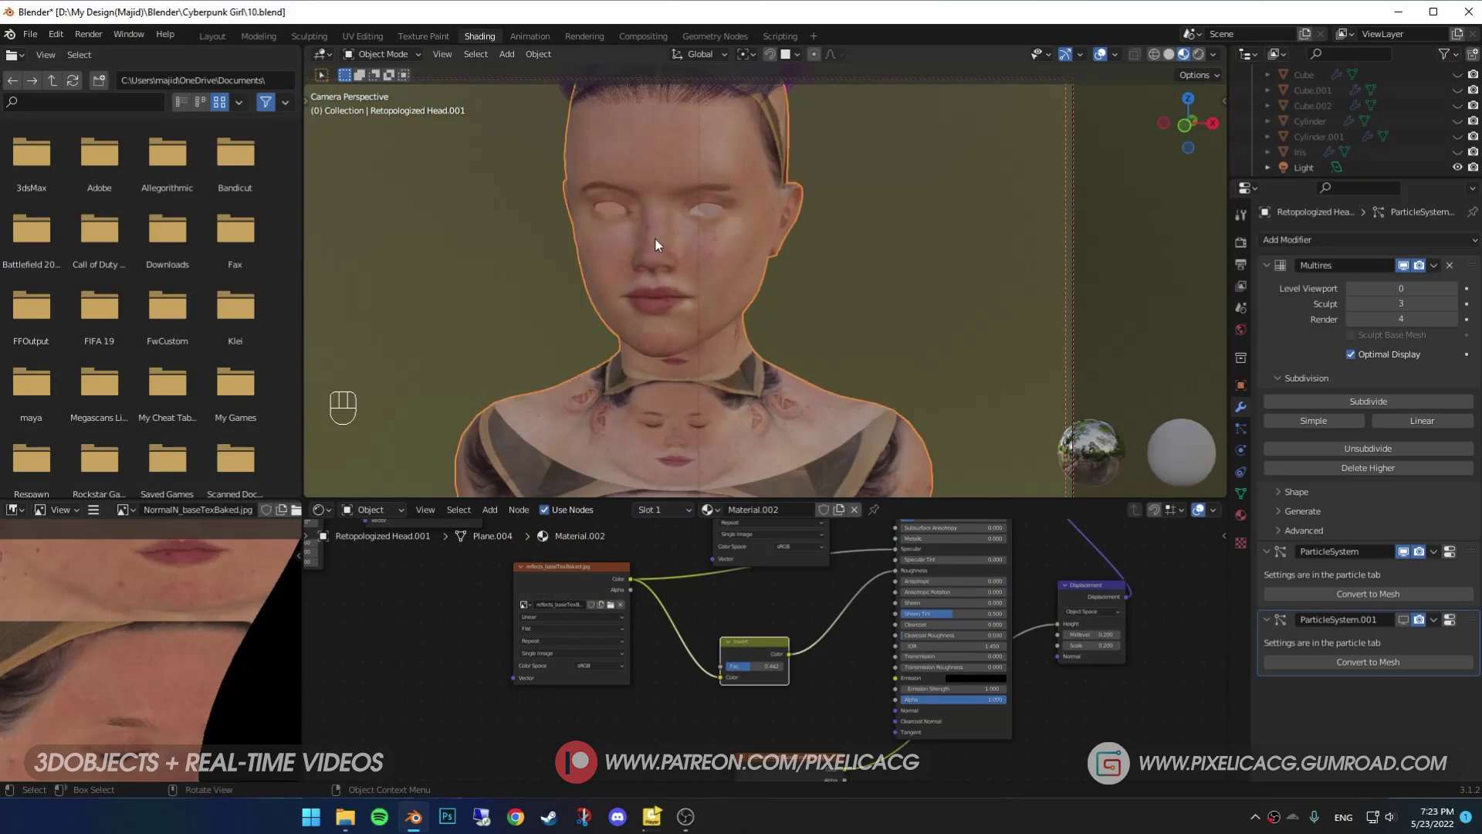
{"action": "left_click", "coordinate": [1240, 427]}
{"action": "left_click", "coordinate": [1432, 242]}
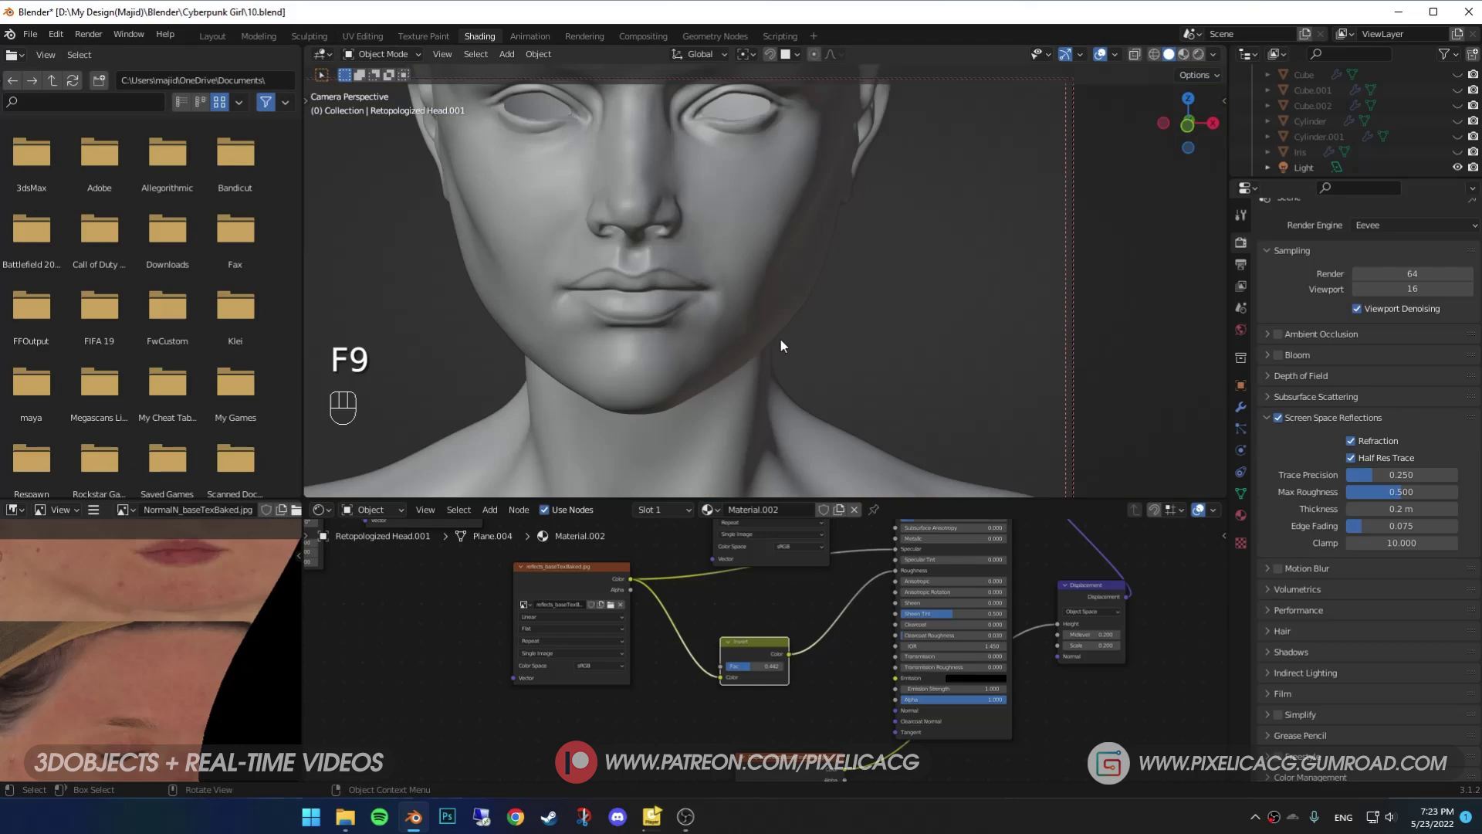
- Set the Multires viewport level to 0 and switch to Material Preview shading
{"action": "left_click", "coordinate": [781, 346]}
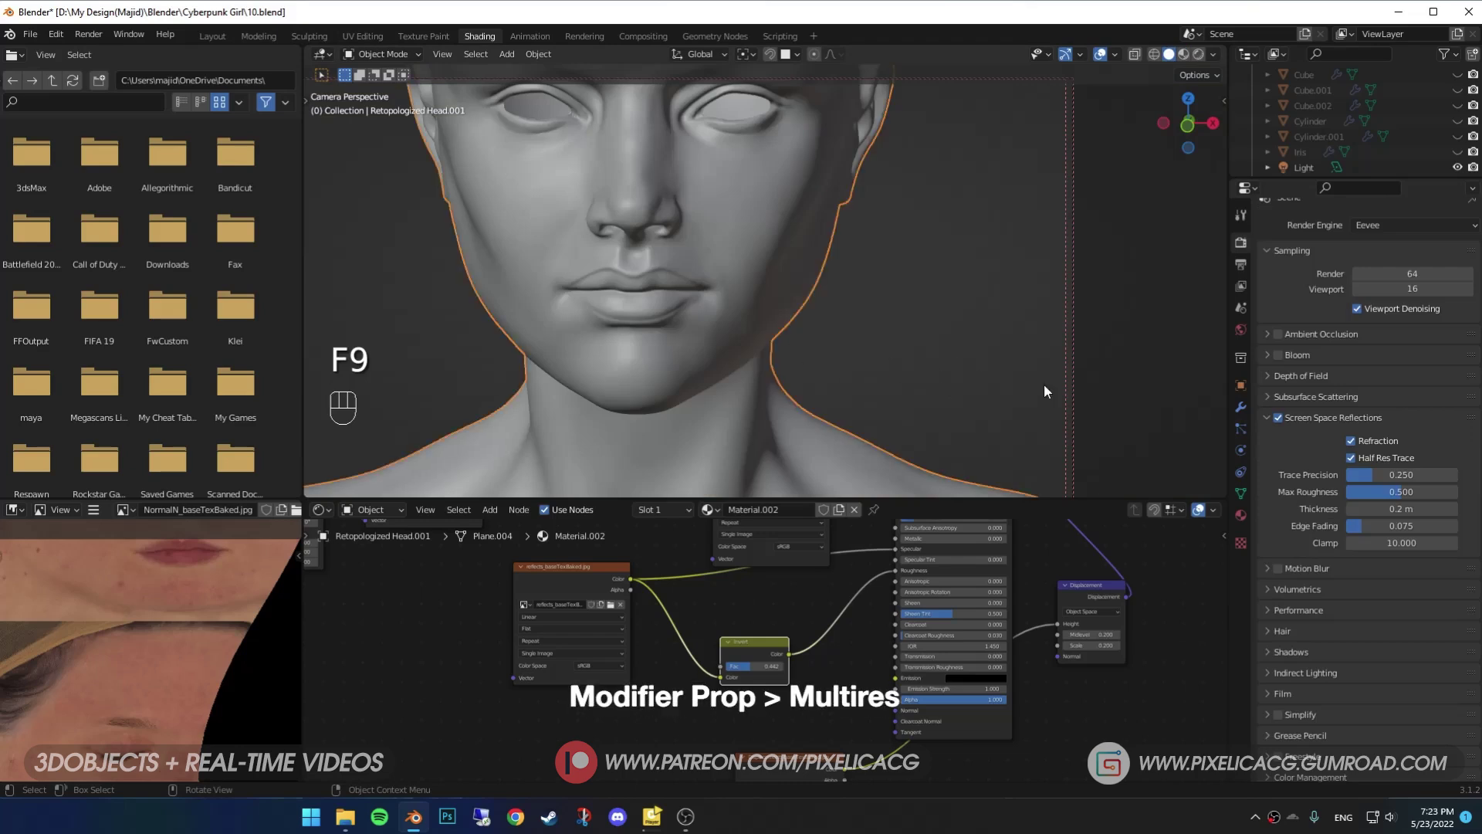
{"action": "left_click", "coordinate": [1241, 407]}
{"action": "double_click", "coordinate": [1382, 288]}
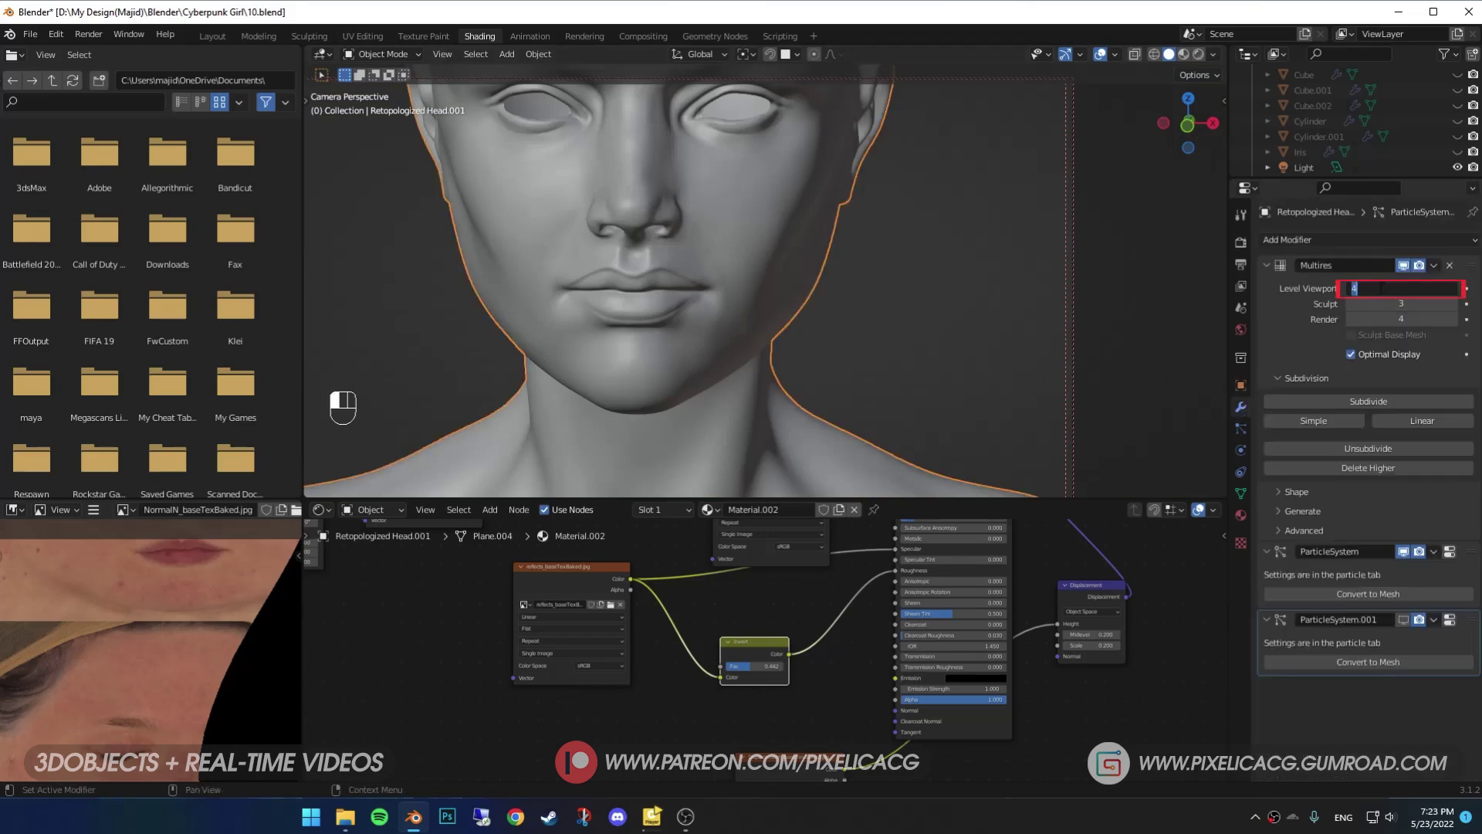
{"action": "type", "text": "0"}
{"action": "key", "text": "Return"}
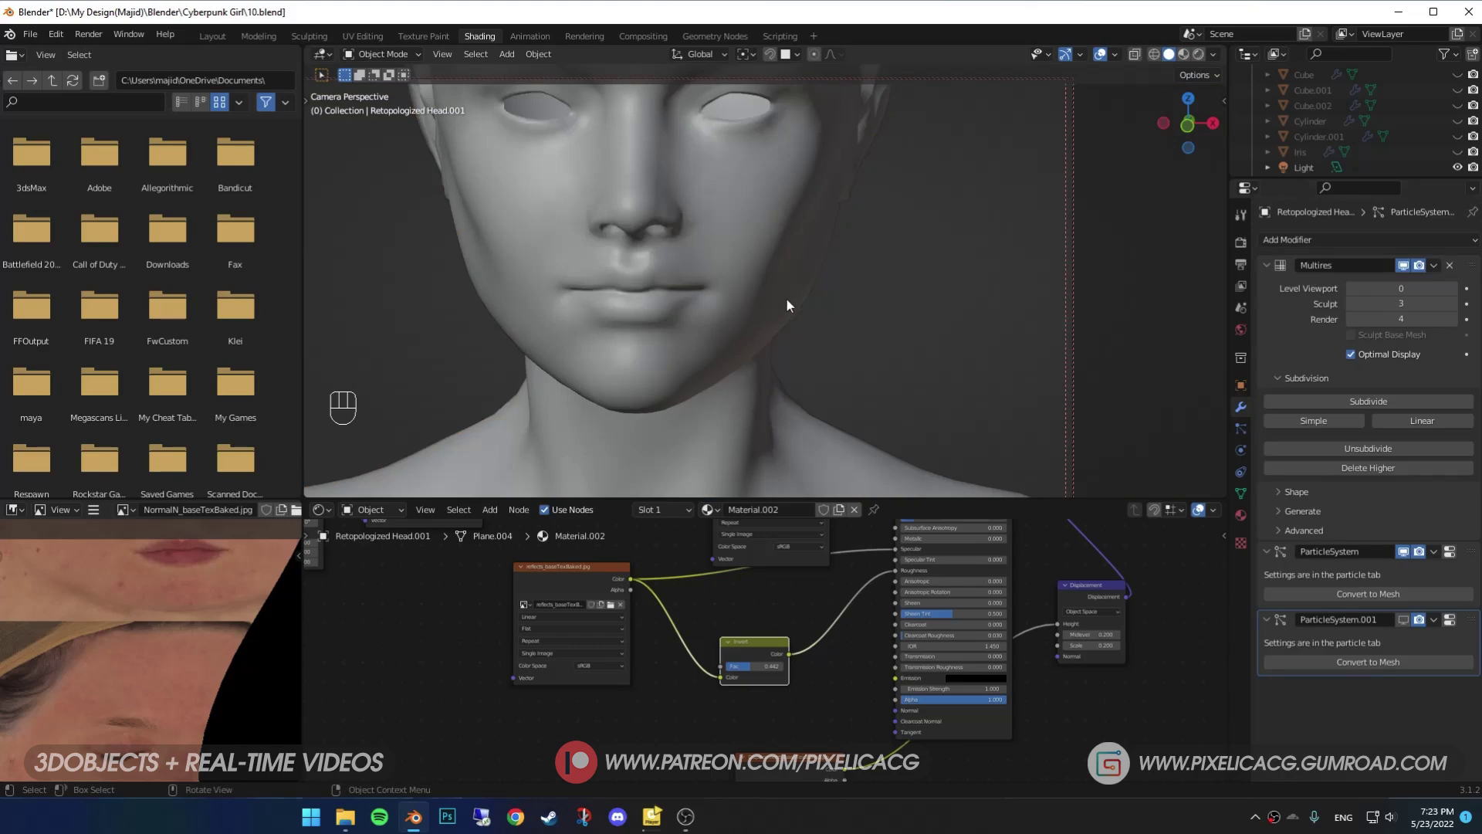
{"action": "key", "text": "z"}
{"action": "left_click", "coordinate": [794, 394]}
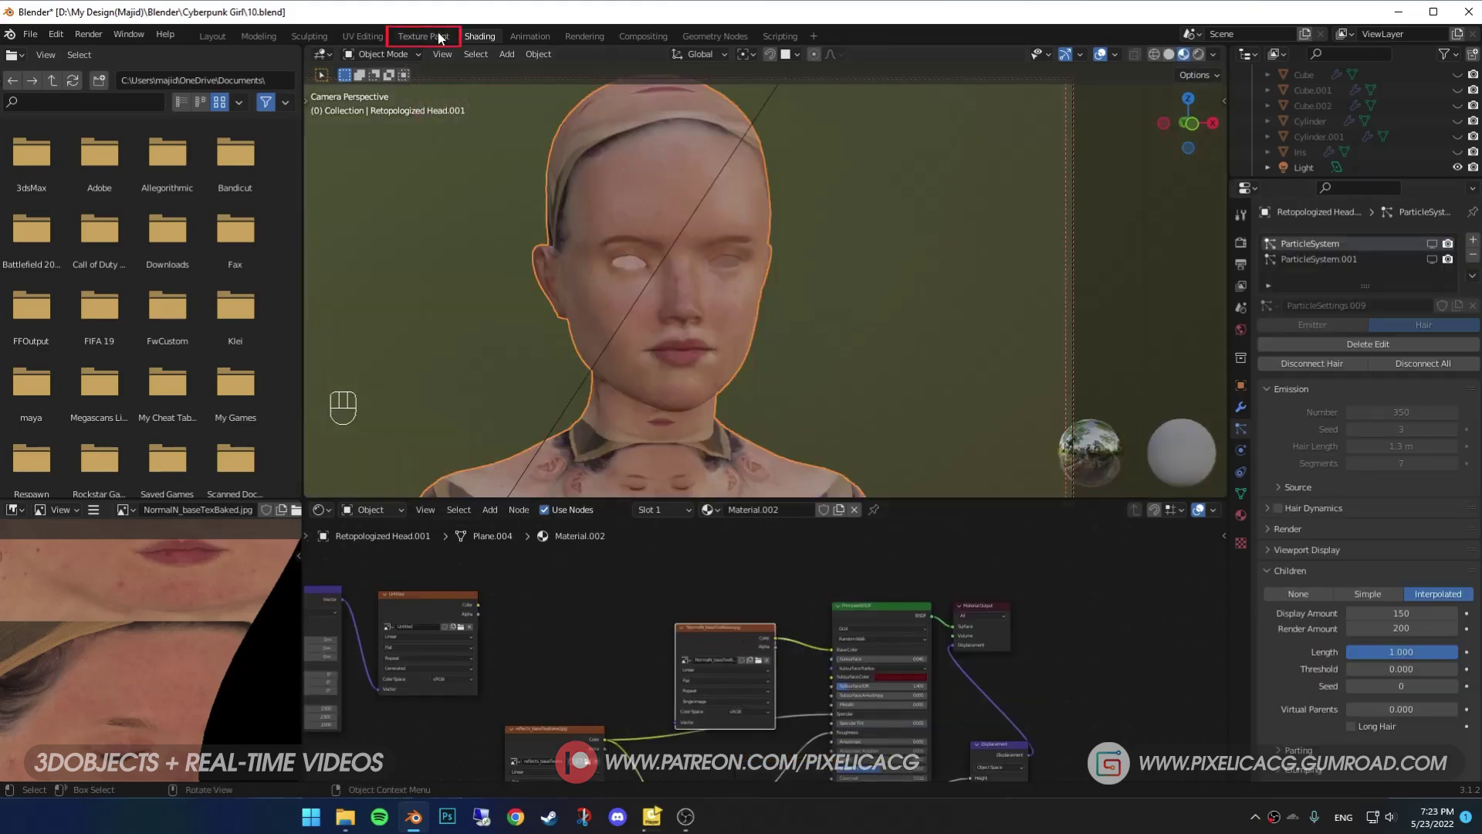
- Open Texture Paint, turn off Display Texture Paint UVs, and create a New brush texture
{"action": "left_click", "coordinate": [423, 37]}
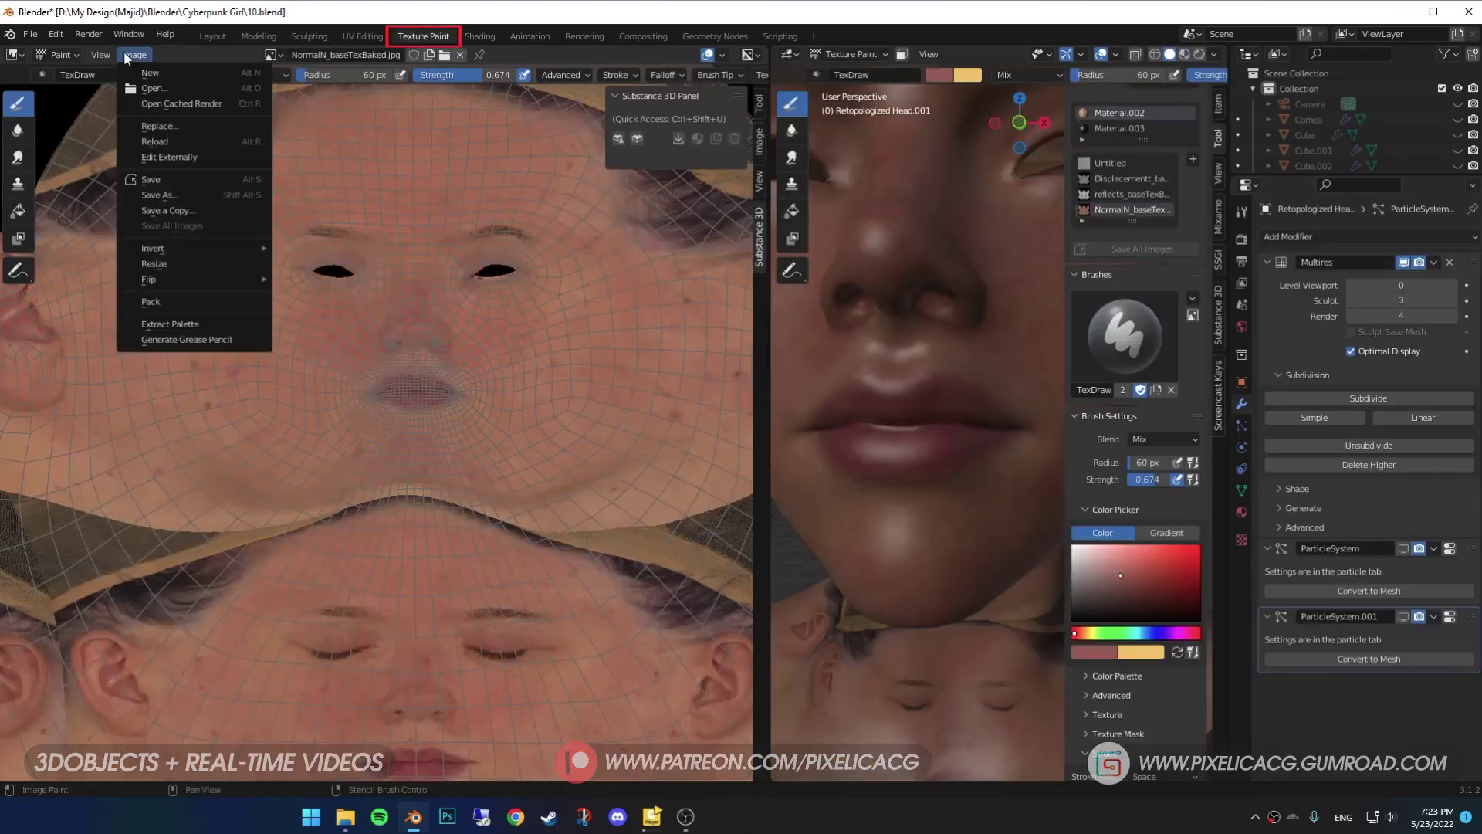
{"action": "left_click", "coordinate": [100, 55]}
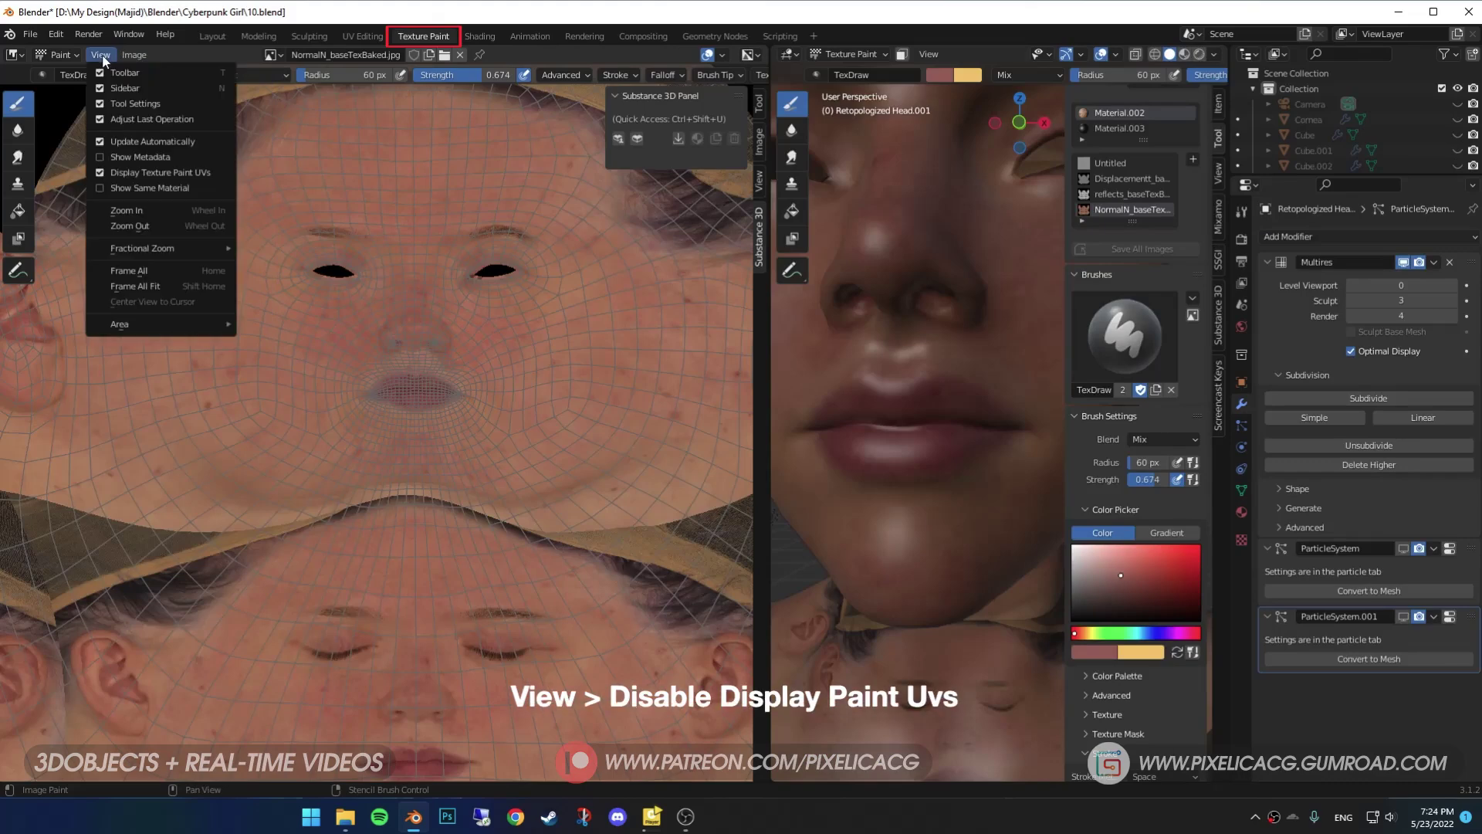
{"action": "left_click", "coordinate": [130, 172]}
{"action": "scroll", "coordinate": [535, 440], "scroll_direction": "up", "scroll_amount": 1}
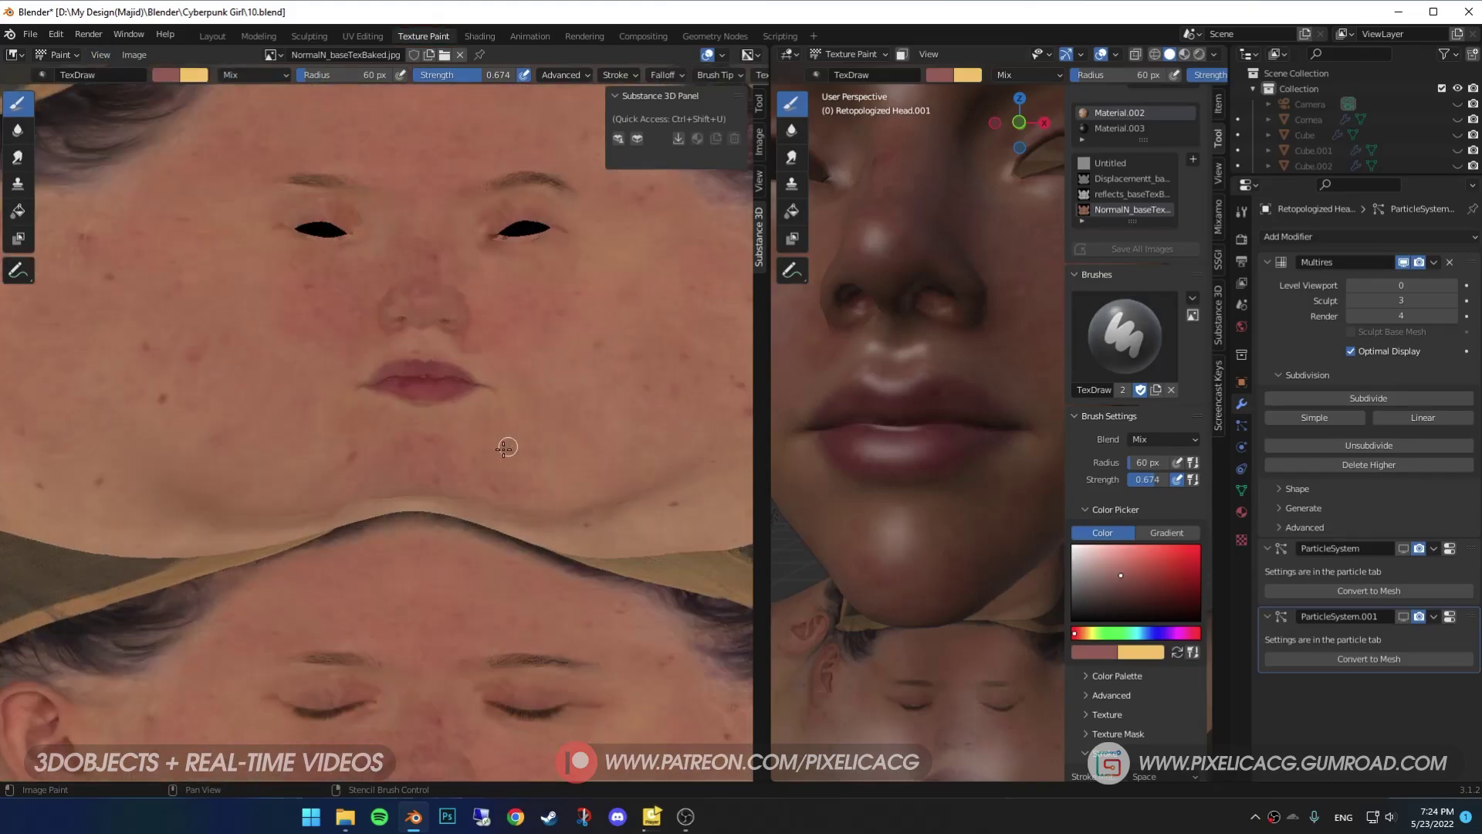
{"action": "left_click", "coordinate": [757, 111]}
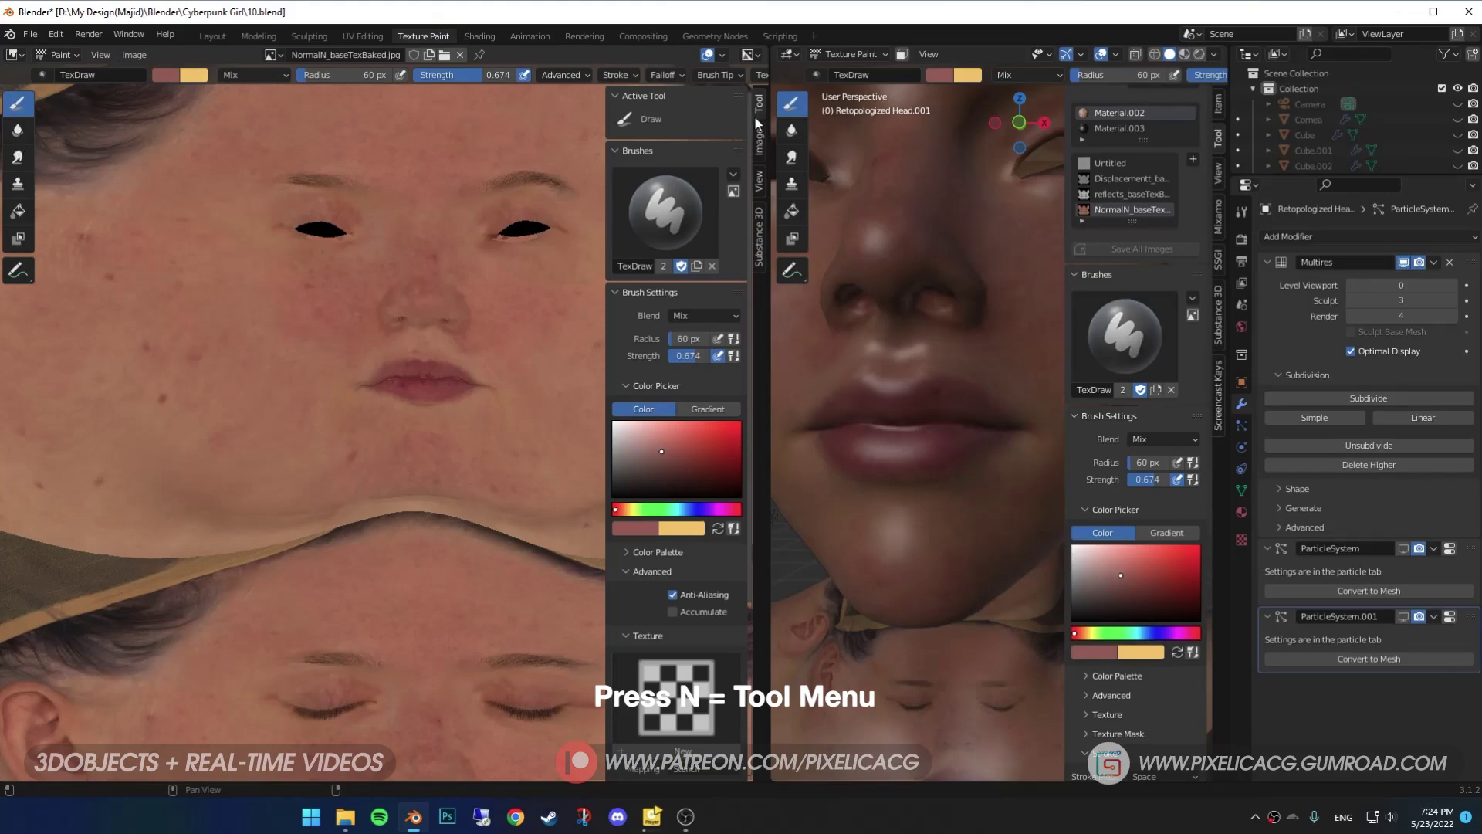
{"action": "scroll", "coordinate": [698, 586], "scroll_direction": "down", "scroll_amount": 4}
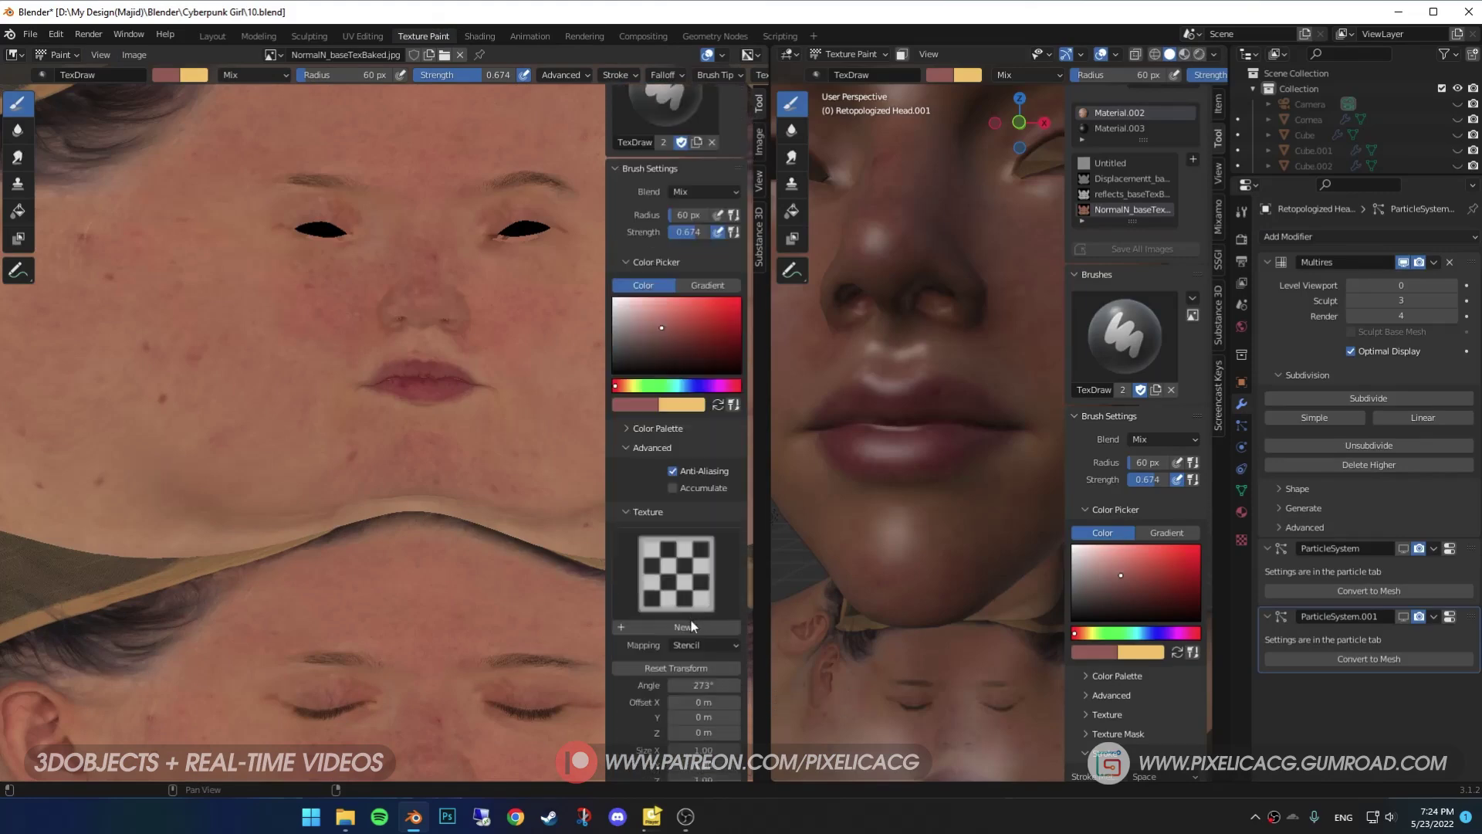
{"action": "left_click", "coordinate": [696, 626]}
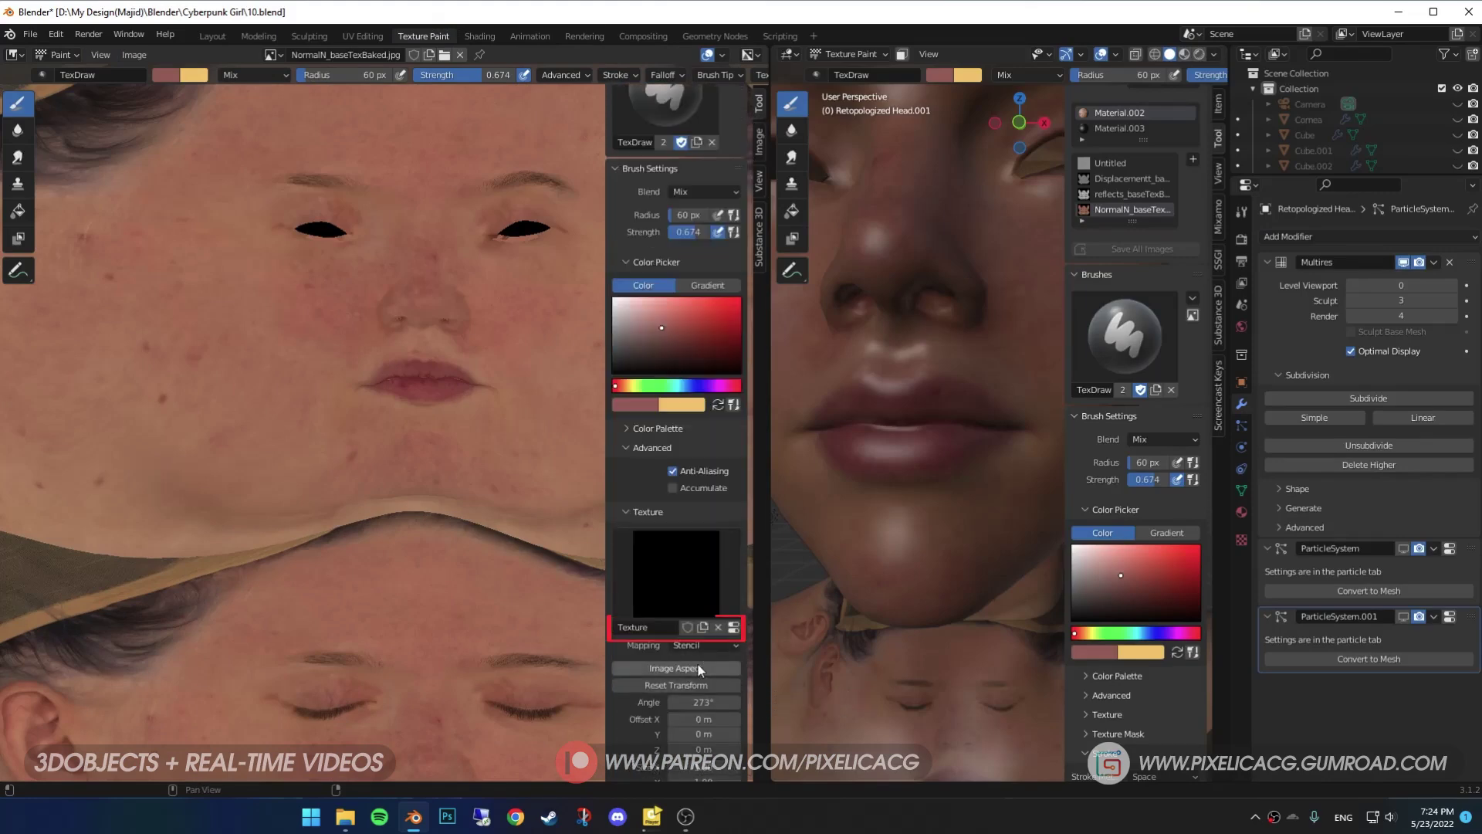
- Load face_CL_albedo.tif as the brush stencil and fit, scale and rotate it over the canvas
{"action": "left_click", "coordinate": [1241, 539]}
{"action": "left_click", "coordinate": [1389, 508]}
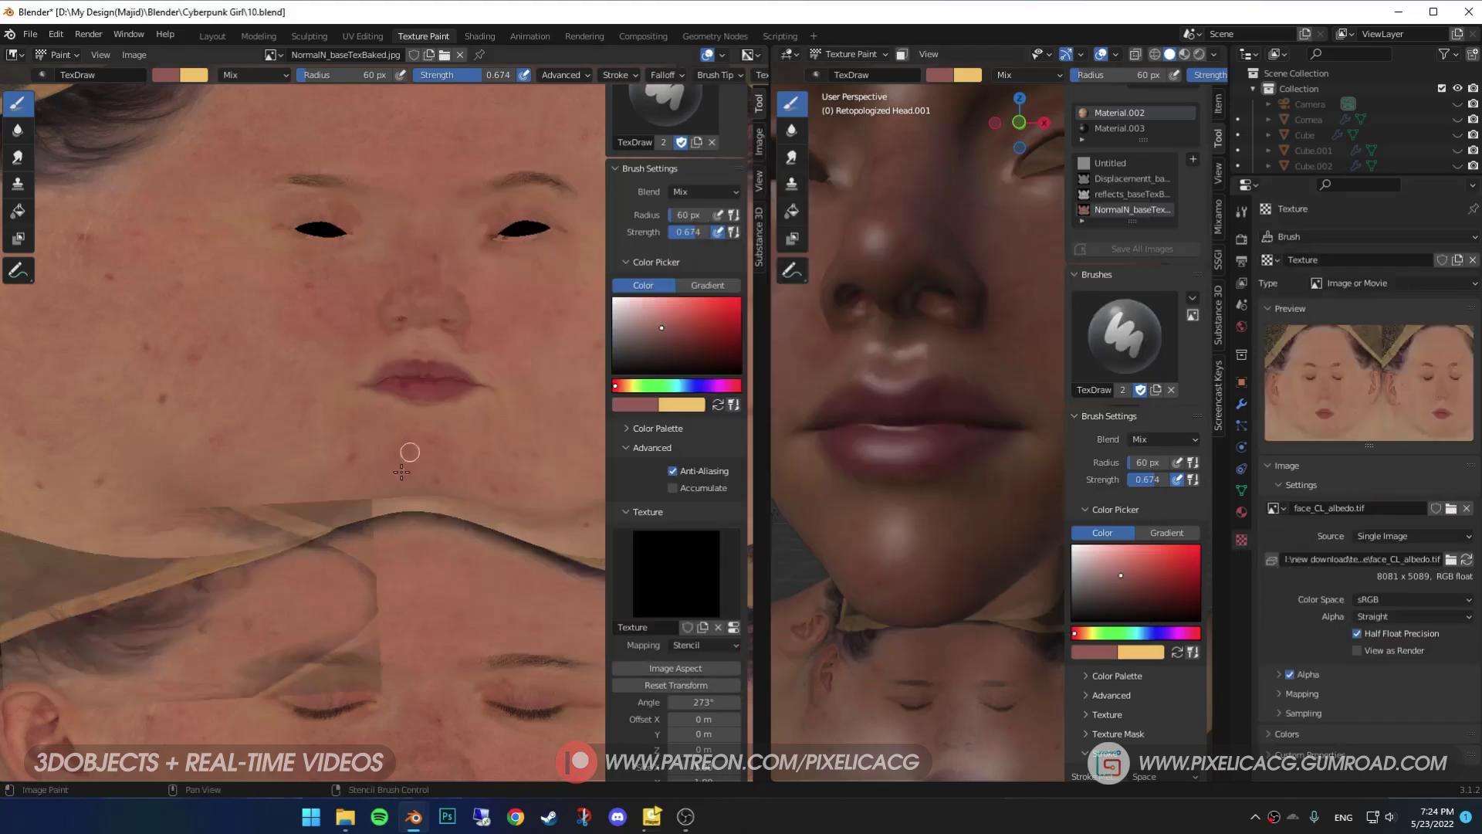
{"action": "right_click_drag", "start_coordinate": [290, 610], "coordinate": [494, 347]}
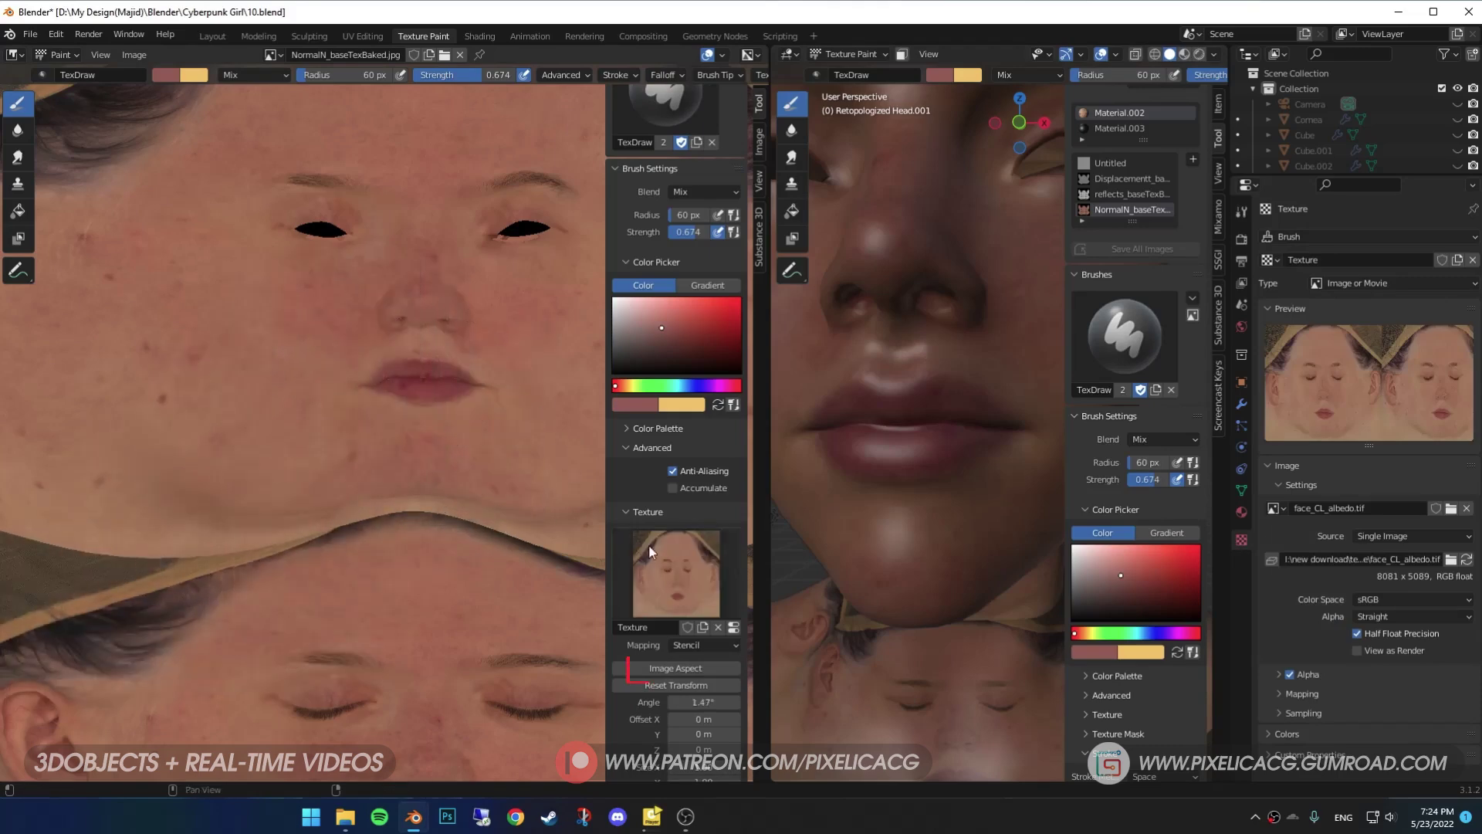
{"action": "left_click", "coordinate": [673, 666]}
{"action": "right_click_drag", "start_coordinate": [486, 549], "coordinate": [391, 612]}
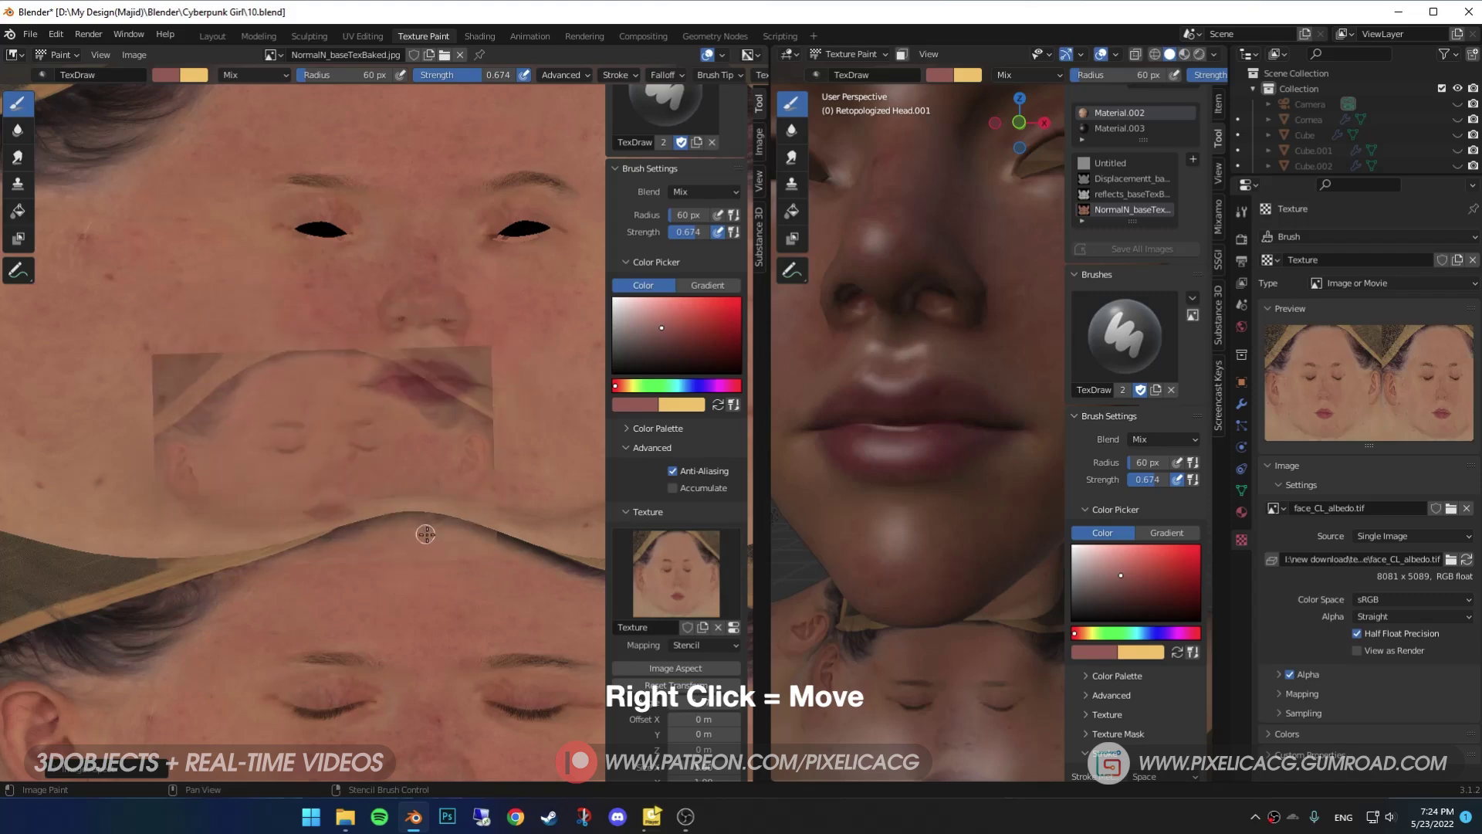
{"action": "right_click_drag", "start_coordinate": [428, 535], "coordinate": [486, 555], "text": "shift"}
{"action": "right_click_drag", "start_coordinate": [420, 517], "coordinate": [463, 589], "text": "ctrl"}
- Set the brush to full 1.000 strength with a pure white colour
{"action": "left_click_drag", "start_coordinate": [486, 79], "coordinate": [540, 78]}
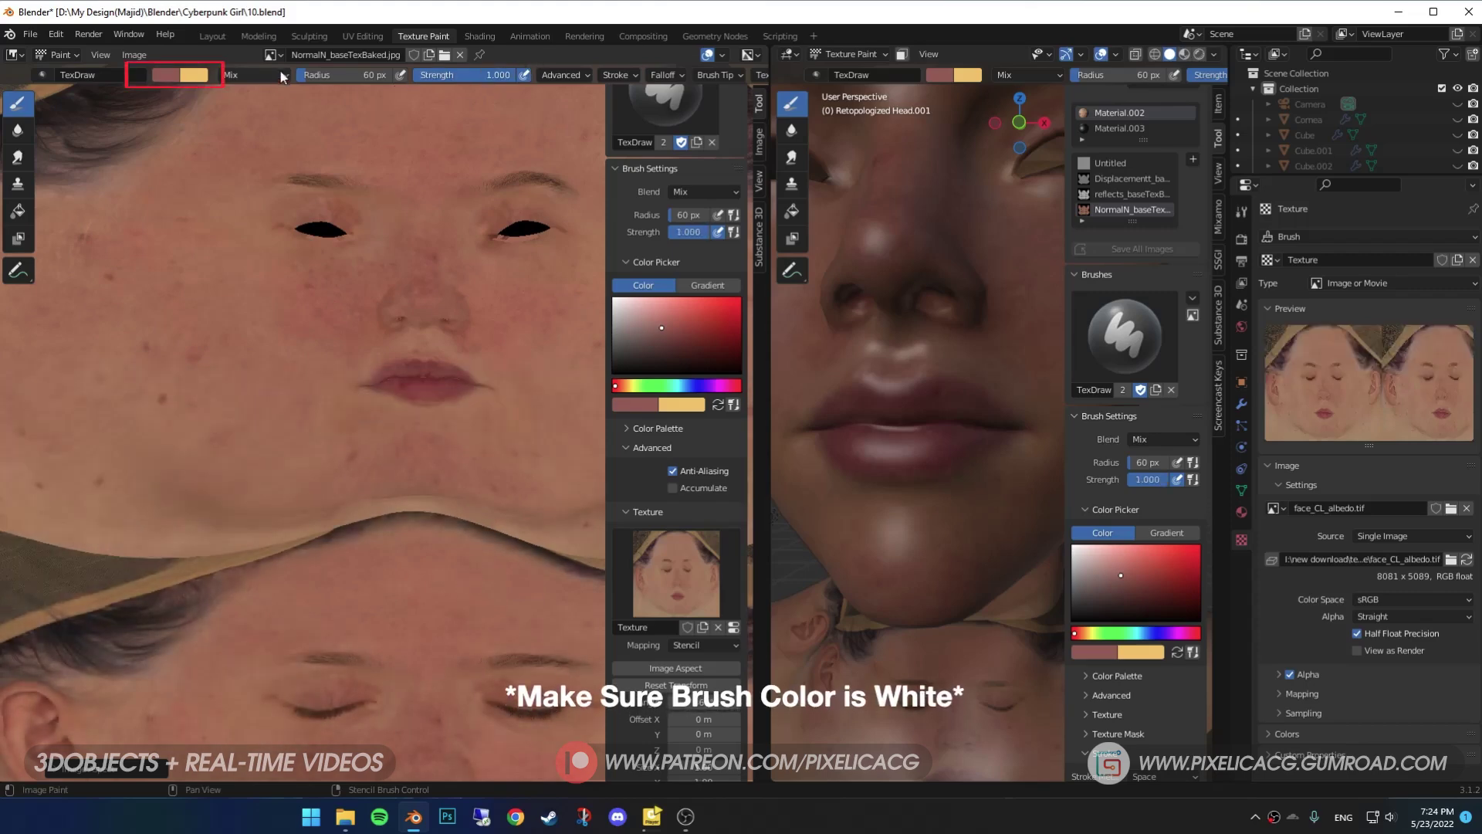
{"action": "left_click", "coordinate": [178, 75]}
{"action": "left_click", "coordinate": [157, 87]}
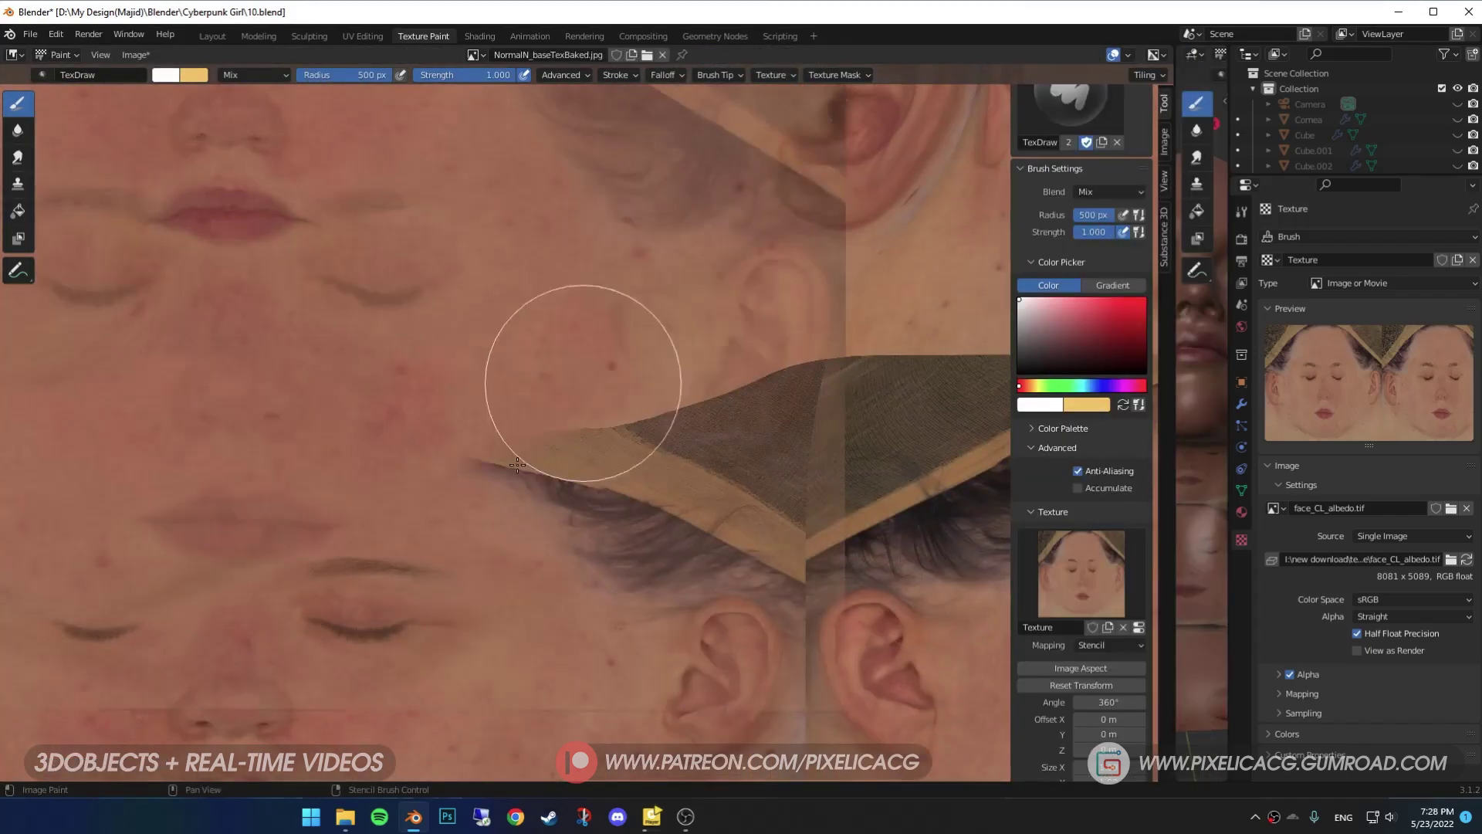
- Stencil-paint the albedo skin across the whole head UV layout, repositioning and resizing the stencil between strokes
{"action": "mouse_move", "coordinate": [282, 642]}
{"action": "right_mouse_down"}
{"action": "mouse_move", "coordinate": [325, 331]}
{"action": "mouse_move", "coordinate": [777, 595]}
{"action": "mouse_move", "coordinate": [341, 553]}
{"action": "mouse_move", "coordinate": [304, 396]}
{"action": "mouse_move", "coordinate": [182, 646]}
{"action": "right_mouse_up"}
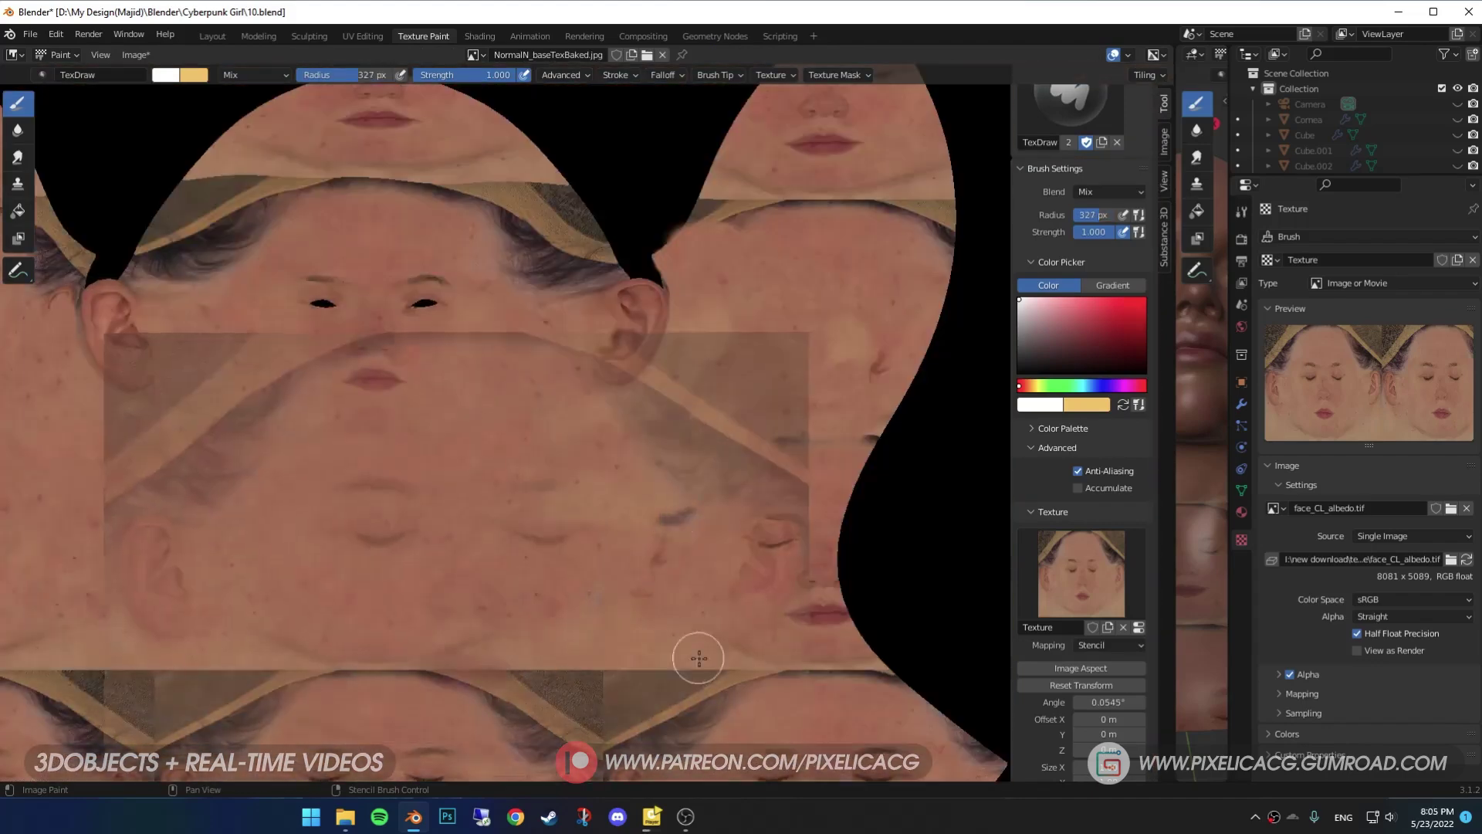
{"action": "right_click_drag", "start_coordinate": [694, 653], "coordinate": [612, 264]}
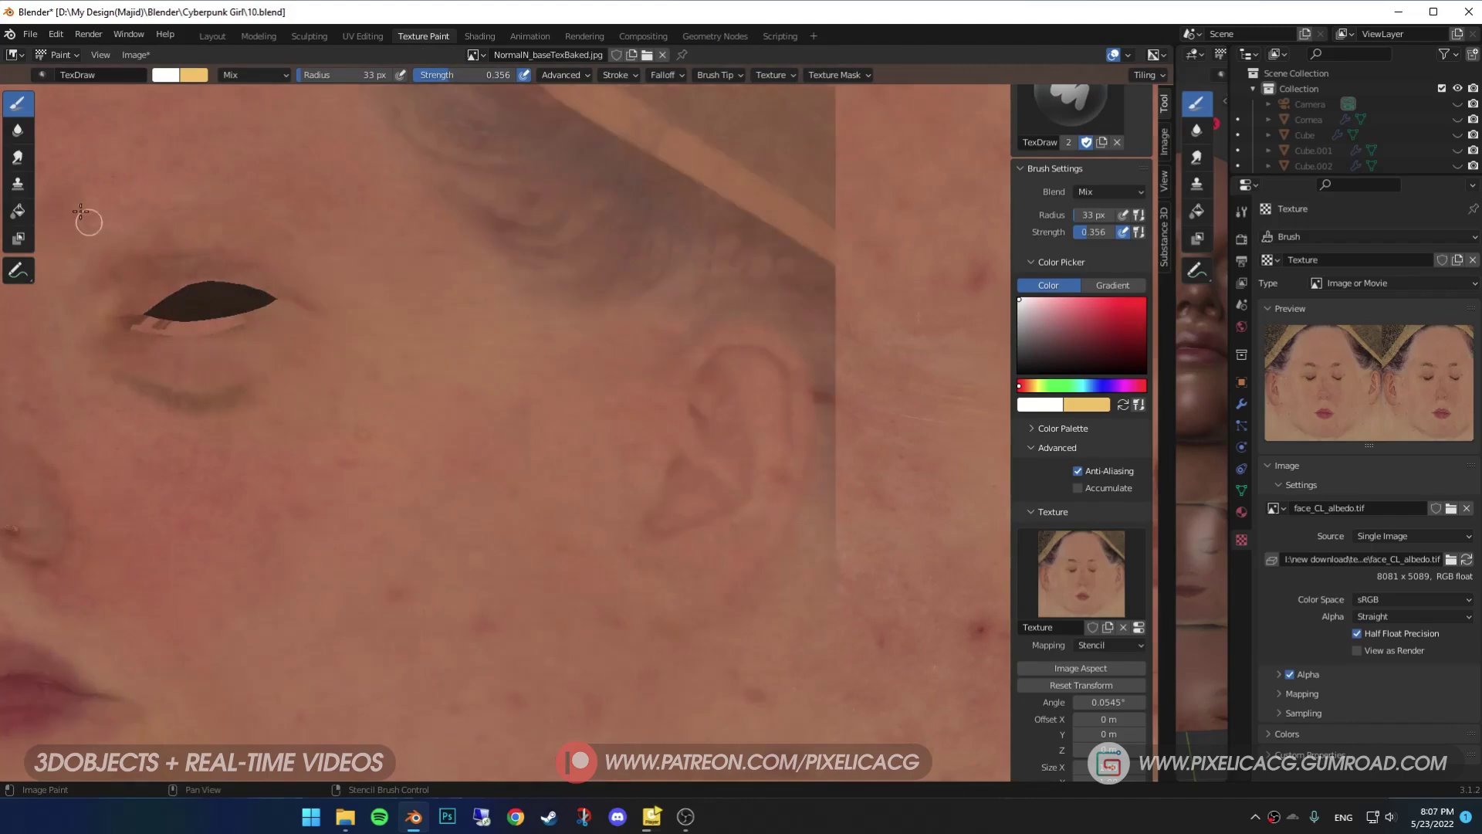
{"action": "scroll", "coordinate": [165, 238], "scroll_direction": "down", "scroll_amount": 4}
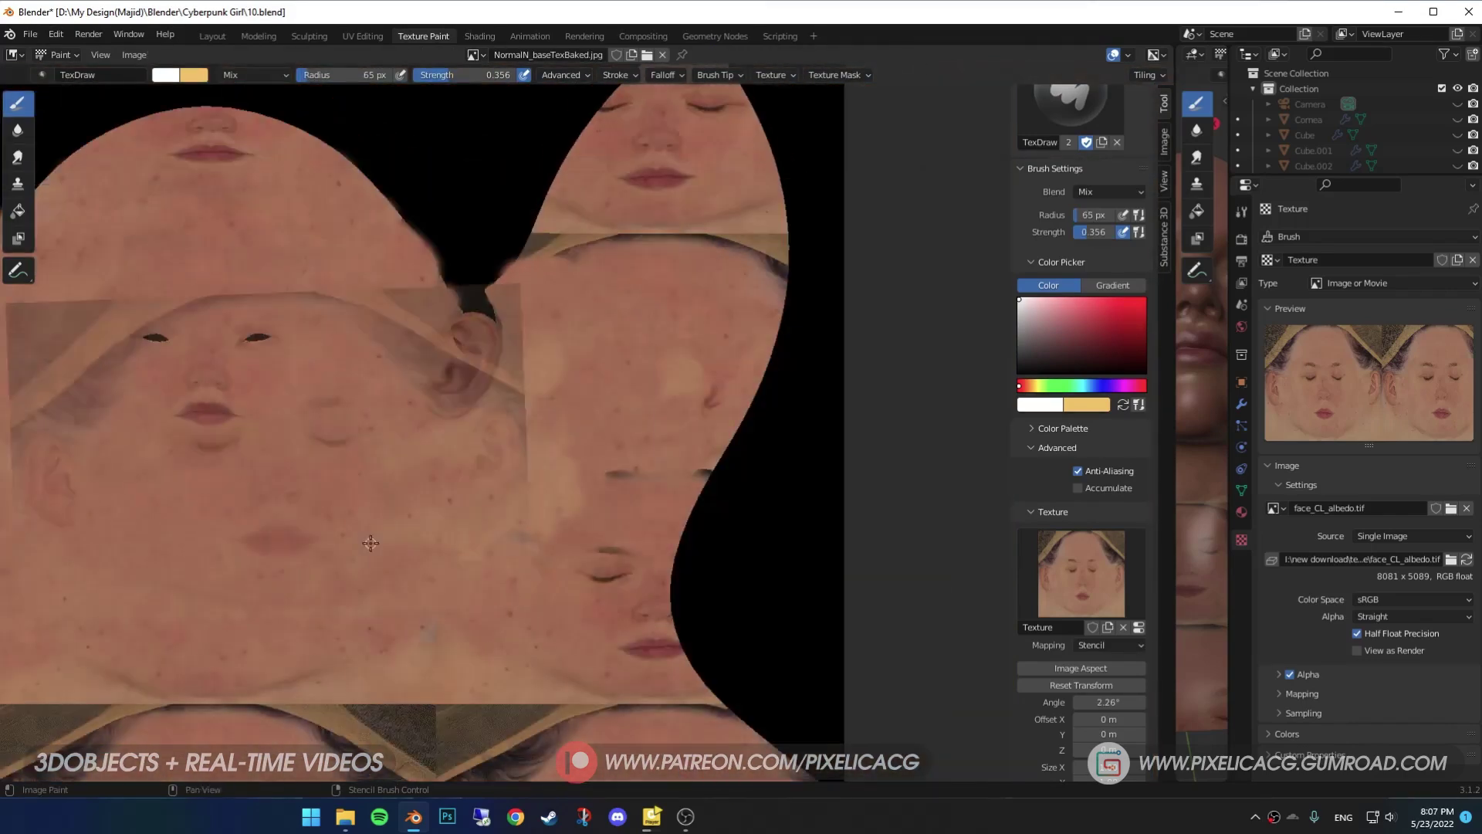
{"action": "mouse_move", "coordinate": [583, 247]}
{"action": "right_mouse_down"}
{"action": "mouse_move", "coordinate": [587, 368]}
{"action": "mouse_move", "coordinate": [671, 375]}
{"action": "mouse_move", "coordinate": [588, 244]}
{"action": "right_mouse_up"}
{"action": "scroll", "coordinate": [524, 371], "scroll_direction": "up", "scroll_amount": 3}
{"action": "right_click_drag", "start_coordinate": [524, 371], "coordinate": [139, 132]}
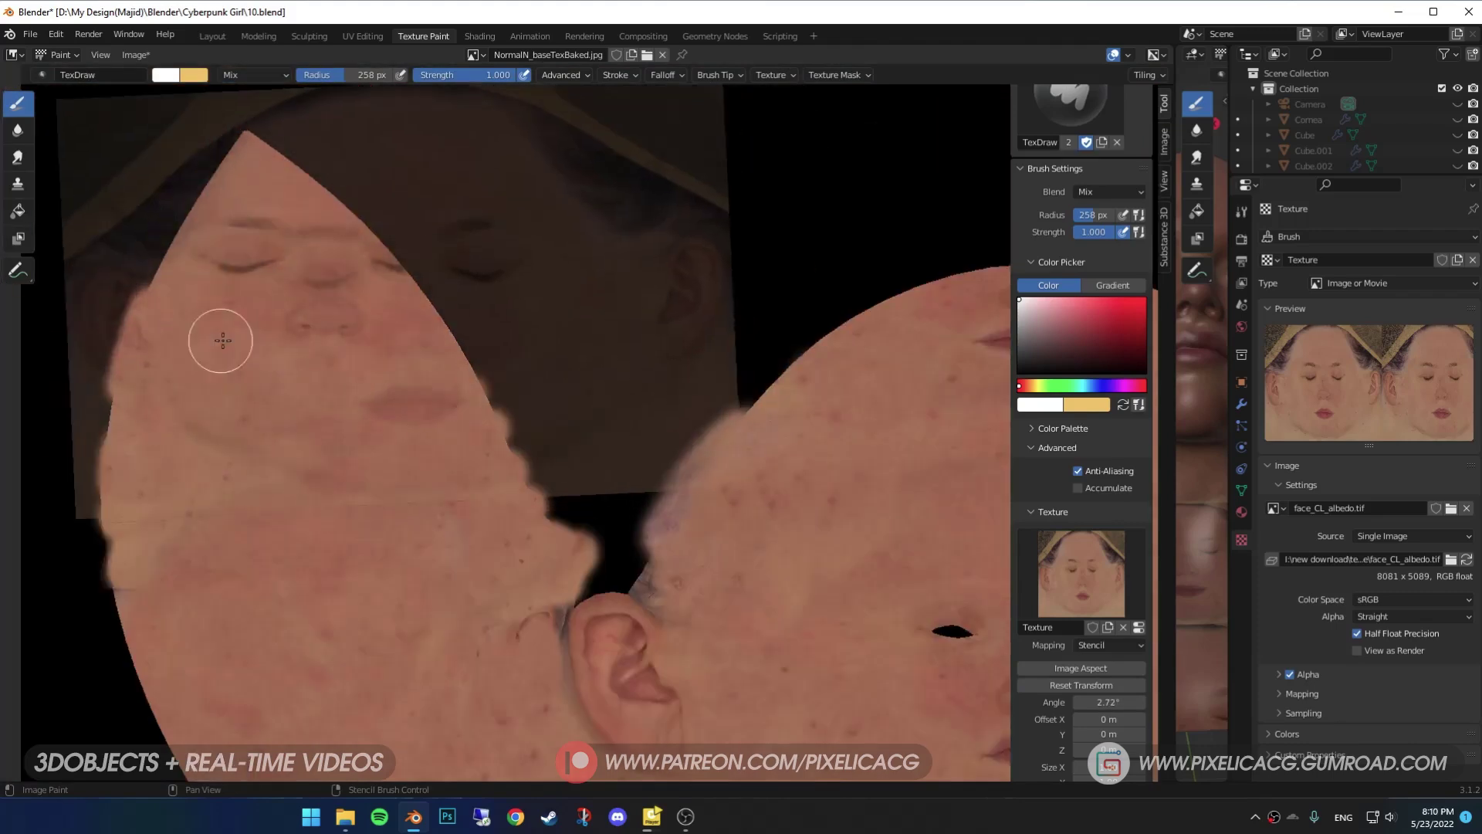
{"action": "scroll", "coordinate": [265, 248], "scroll_direction": "down", "scroll_amount": 4}
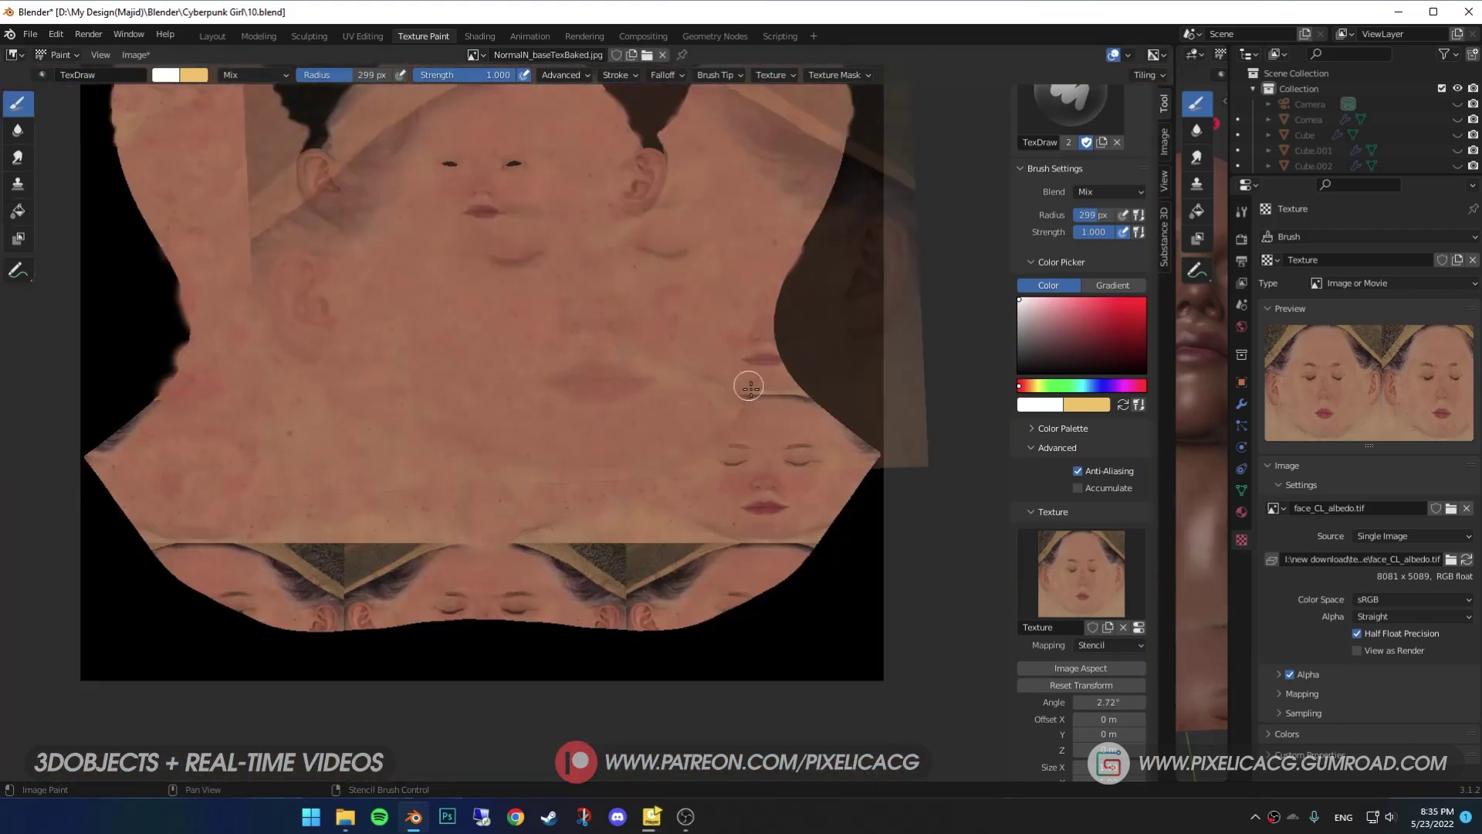
{"action": "right_click_drag", "start_coordinate": [745, 381], "coordinate": [652, 589]}
{"action": "scroll", "coordinate": [721, 546], "scroll_direction": "down", "scroll_amount": 2}
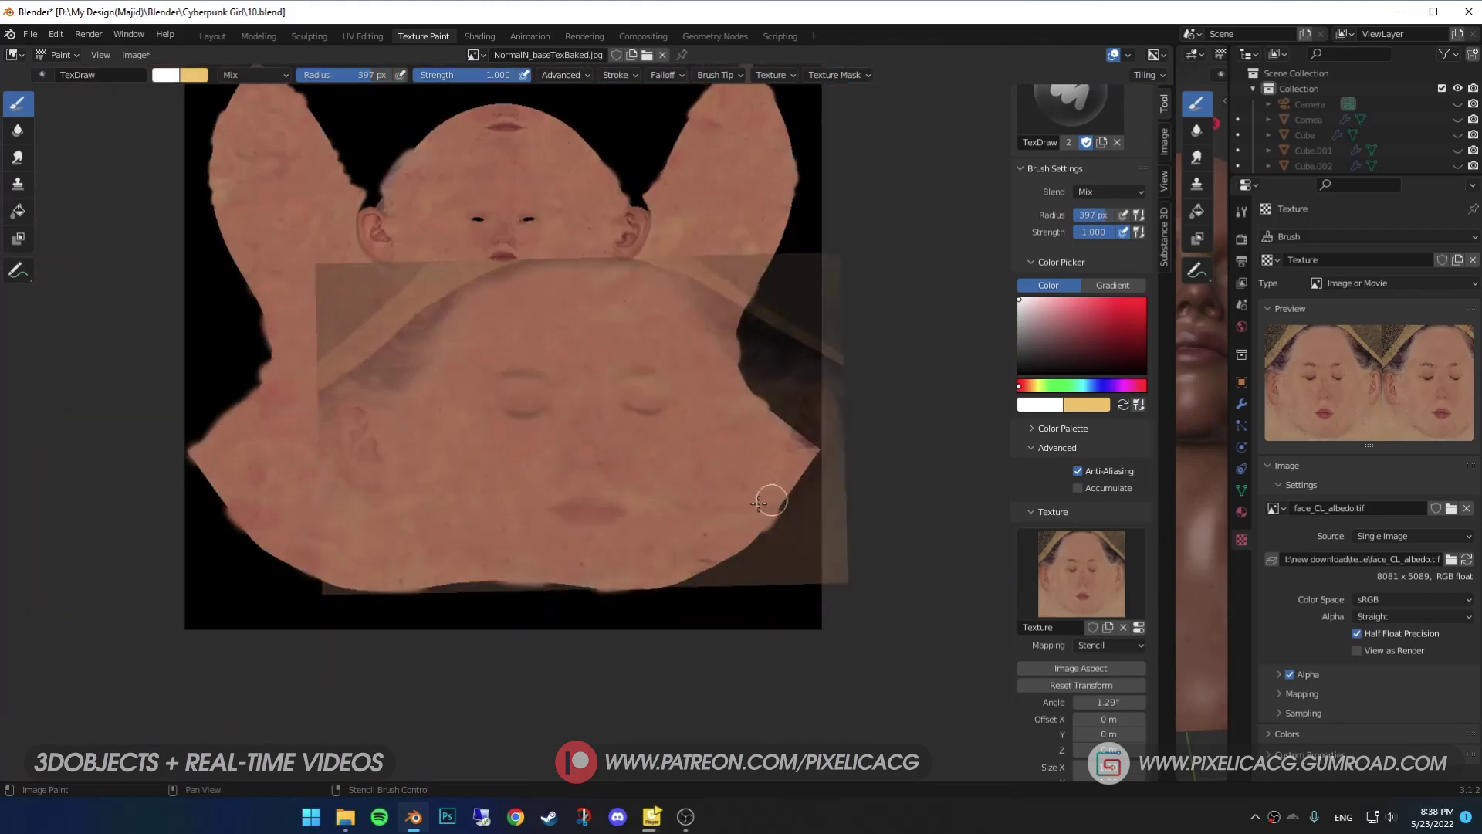
{"action": "right_click_drag", "start_coordinate": [721, 545], "coordinate": [655, 331]}
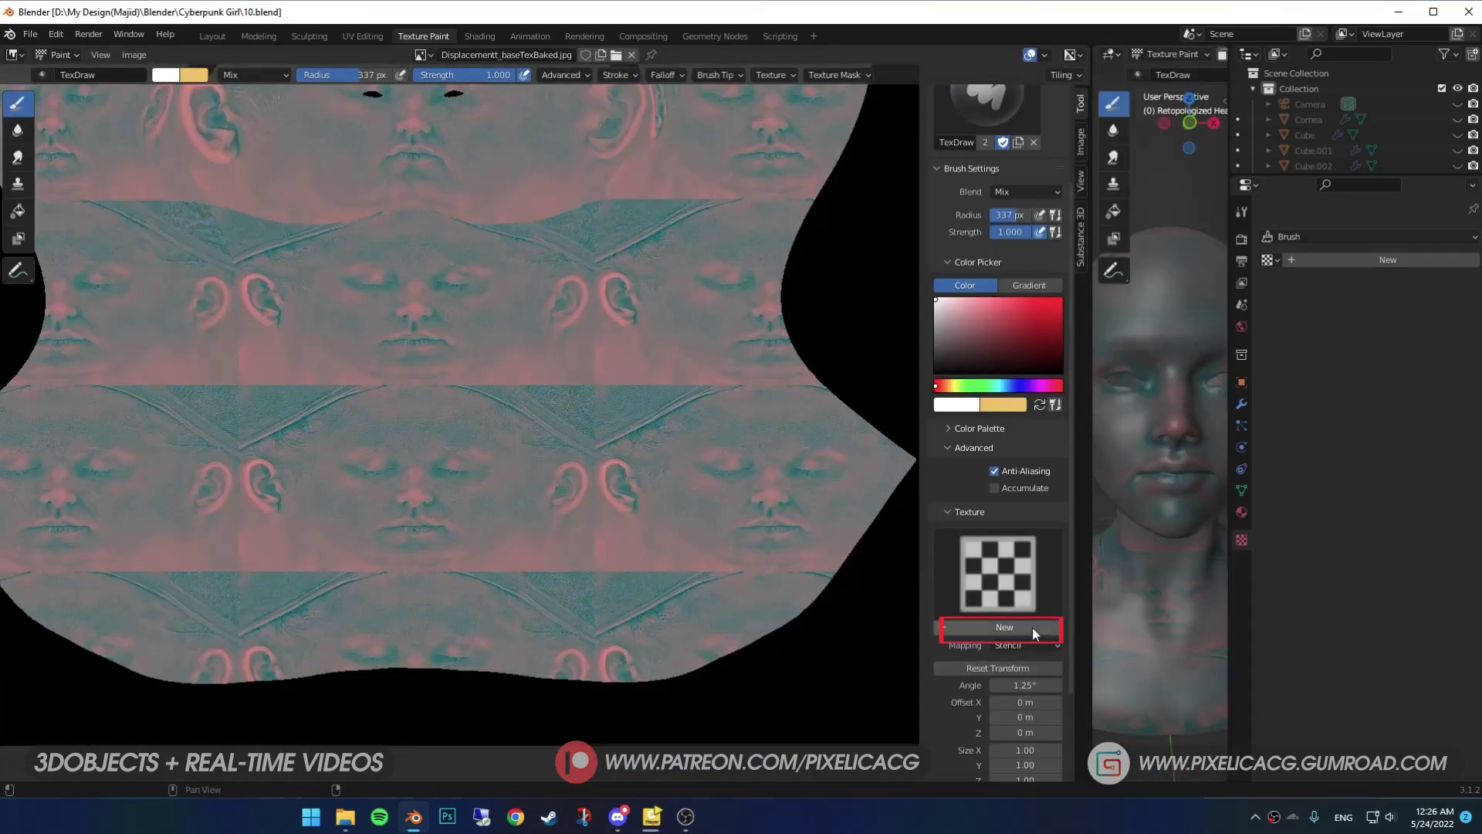
- Load fullface_CP_displacement.tif as a new brush stencil, paint it in, and save the image under a new name
{"action": "left_click", "coordinate": [1033, 628]}
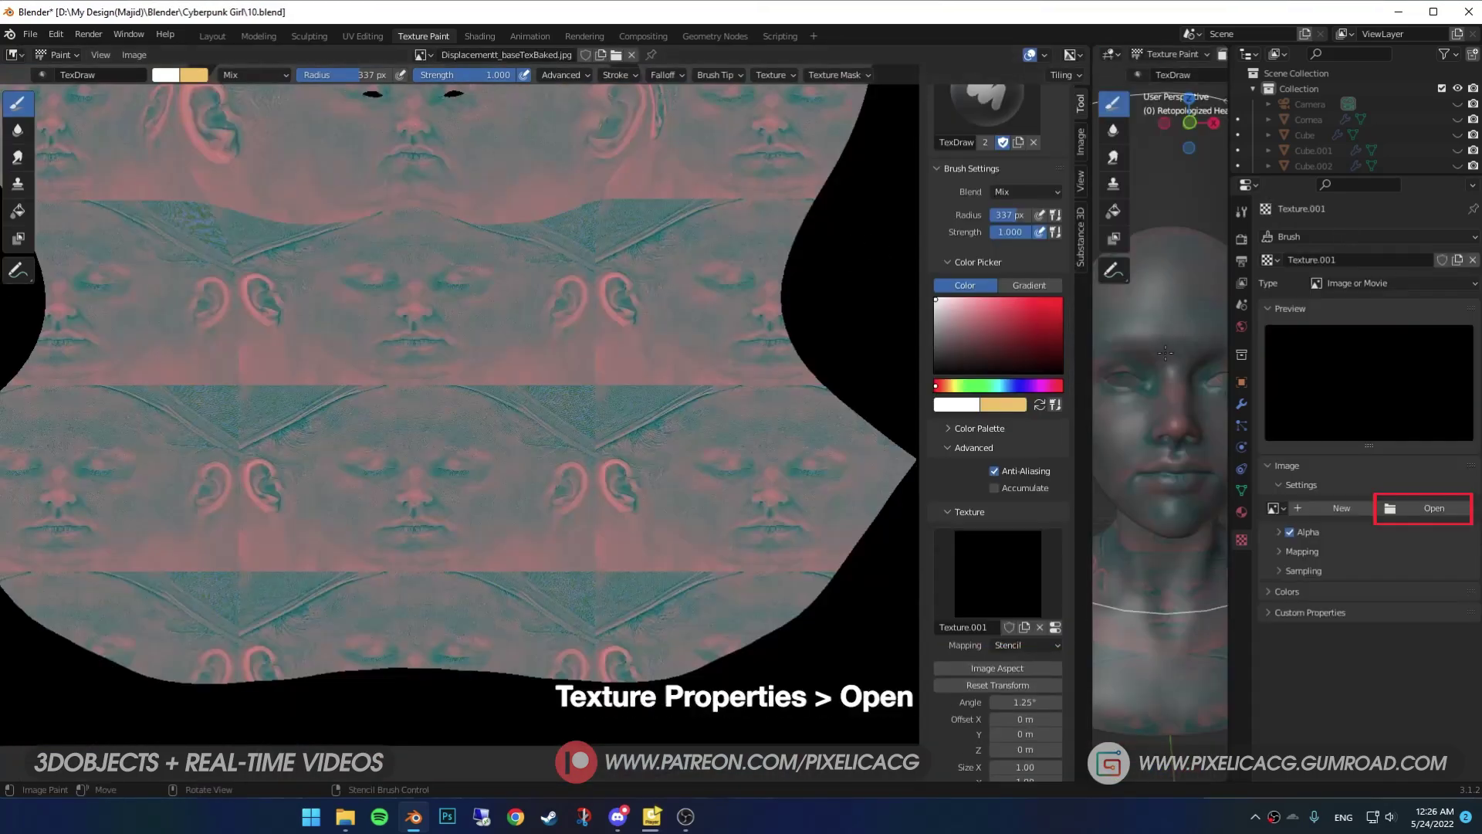
{"action": "left_click", "coordinate": [1397, 511]}
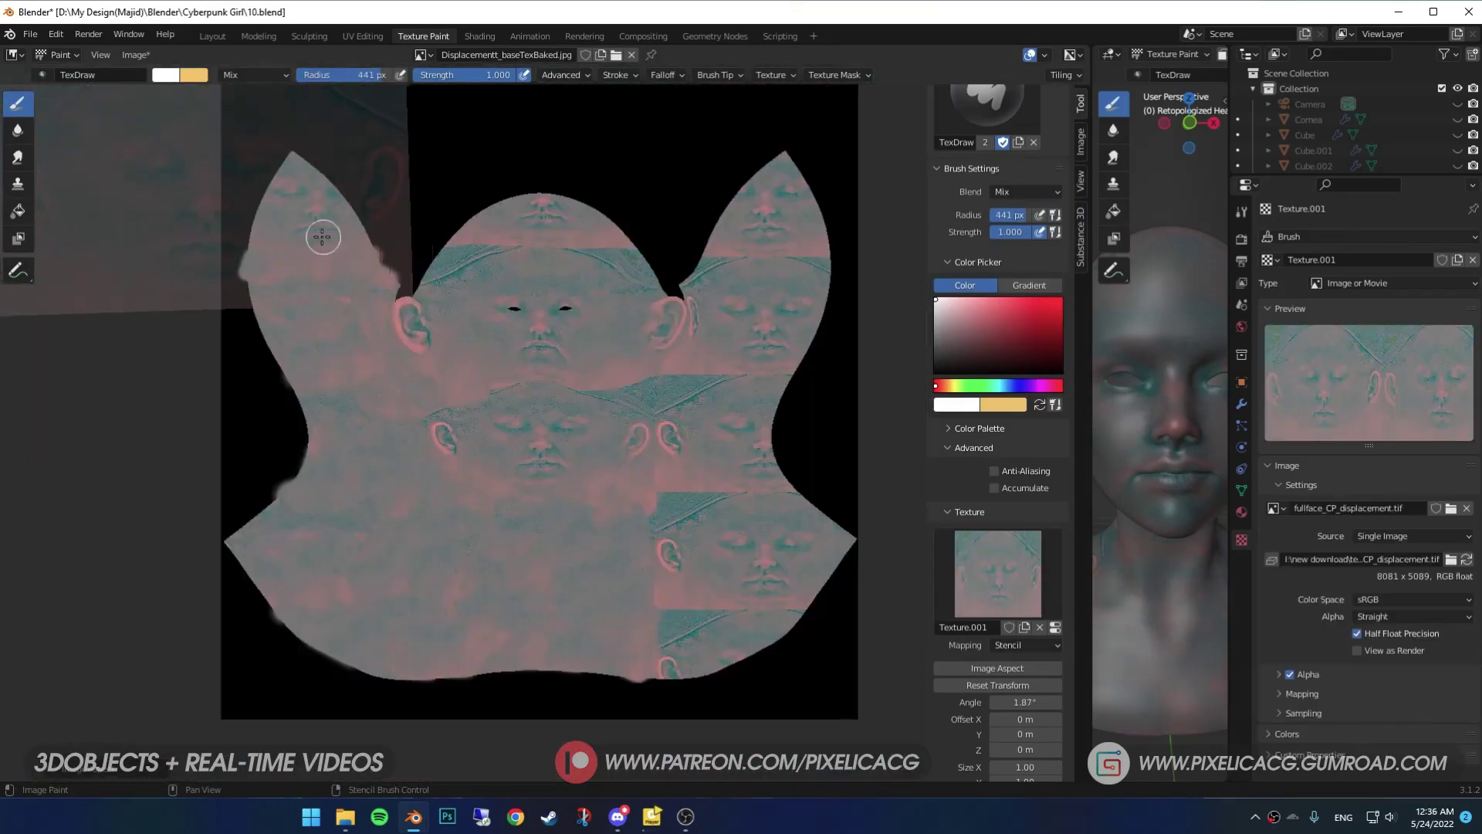
{"action": "right_click_drag", "start_coordinate": [323, 237], "coordinate": [371, 489]}
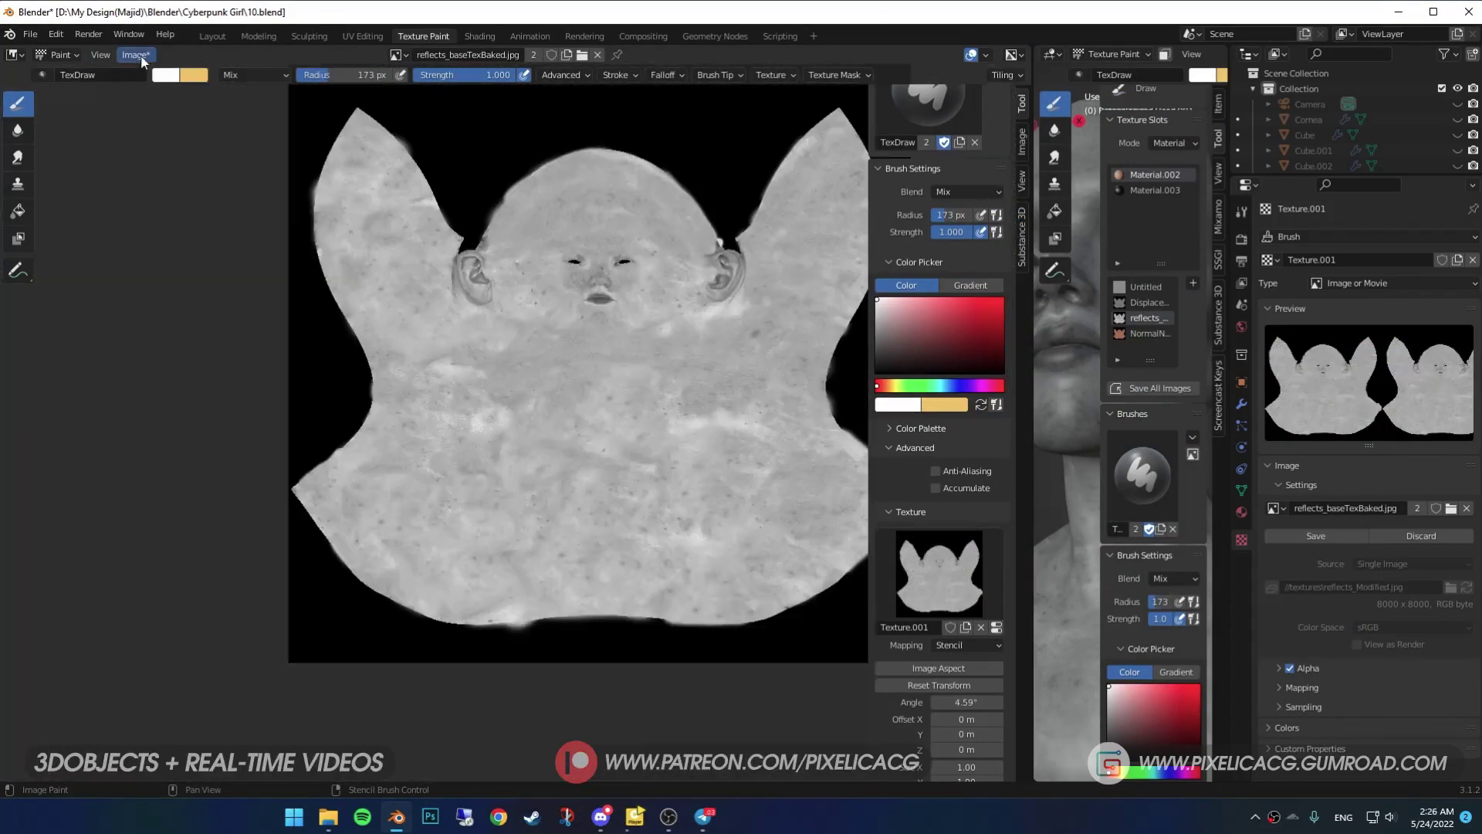
{"action": "left_click", "coordinate": [135, 54]}
{"action": "left_click", "coordinate": [186, 196]}
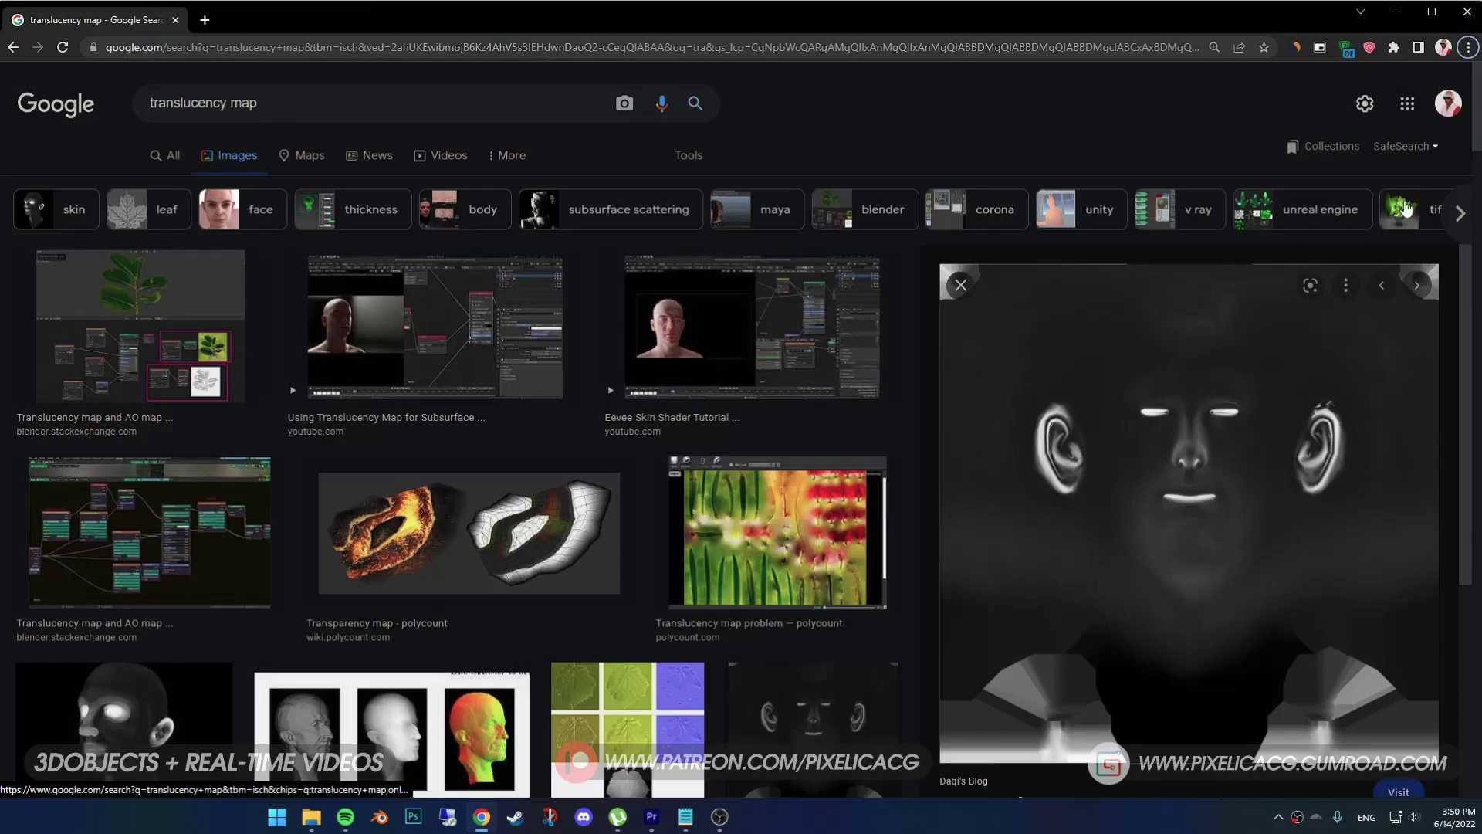
{"action": "scroll", "coordinate": [811, 541], "scroll_direction": "down", "scroll_amount": 3}
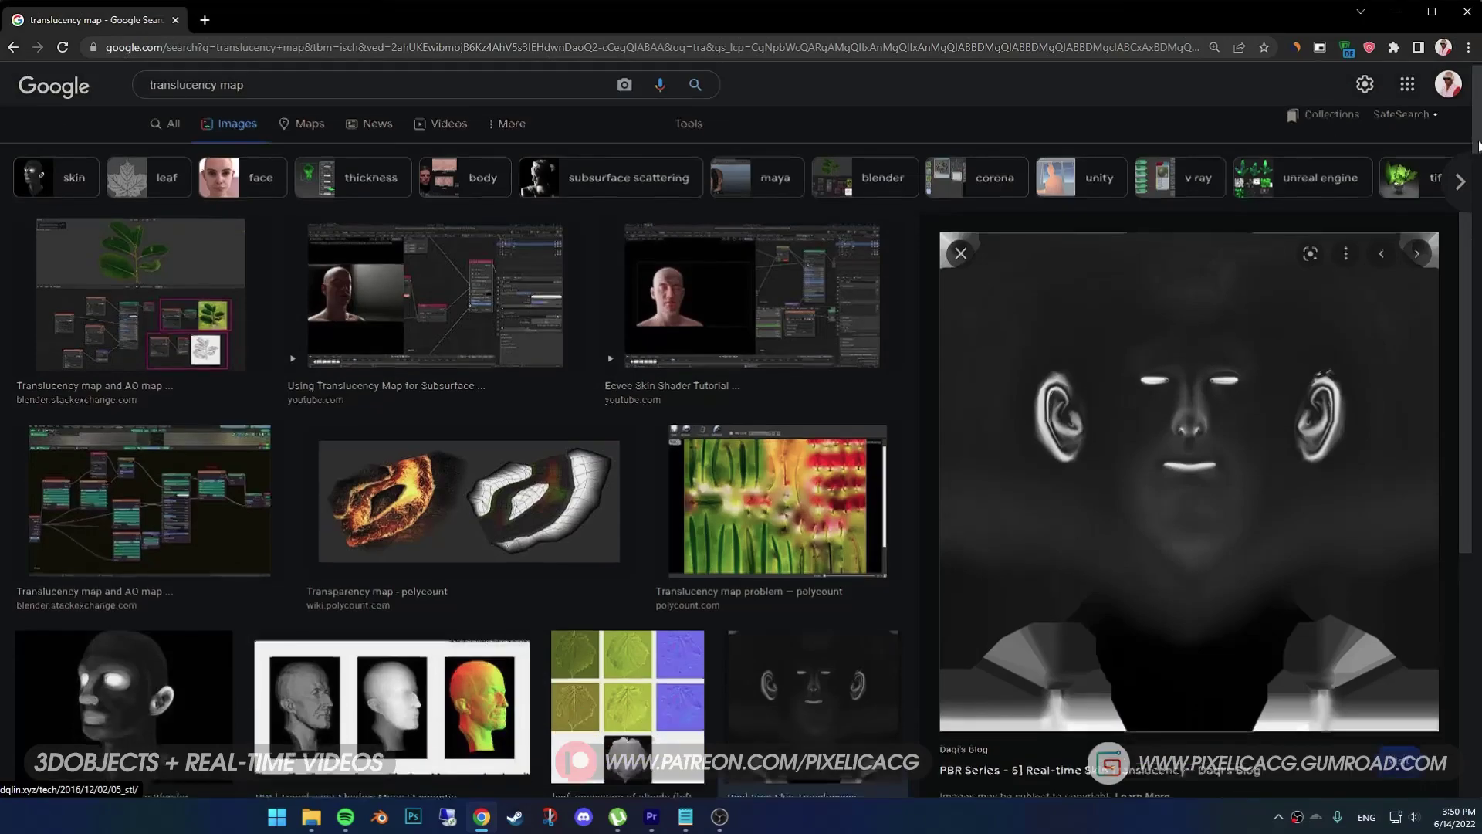
{"action": "scroll", "coordinate": [1478, 192], "scroll_direction": "down", "scroll_amount": 3}
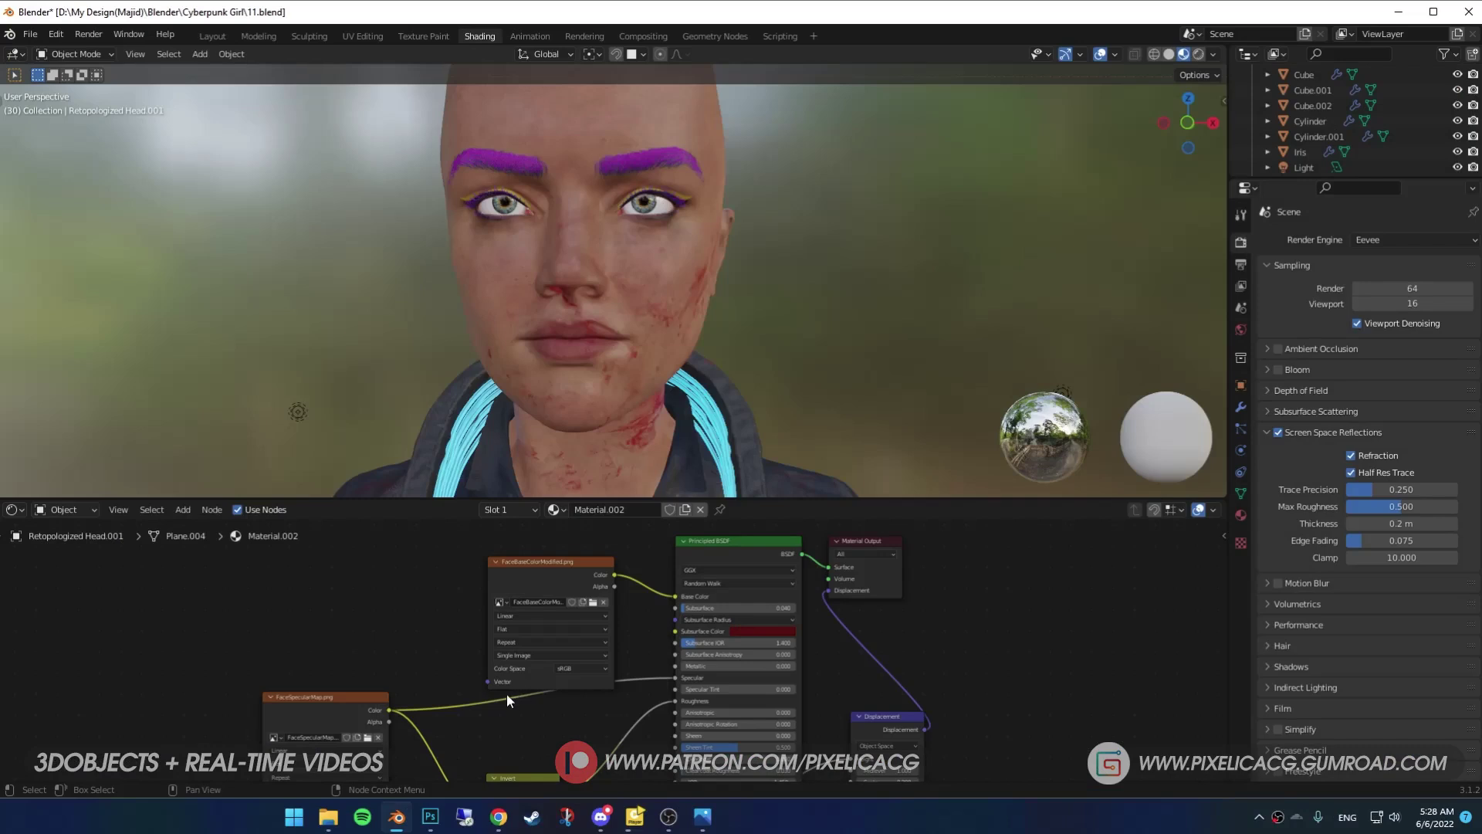
- Add an Ambient Occlusion node via search and preview its AO output on the head
{"action": "key", "text": "shift+a"}
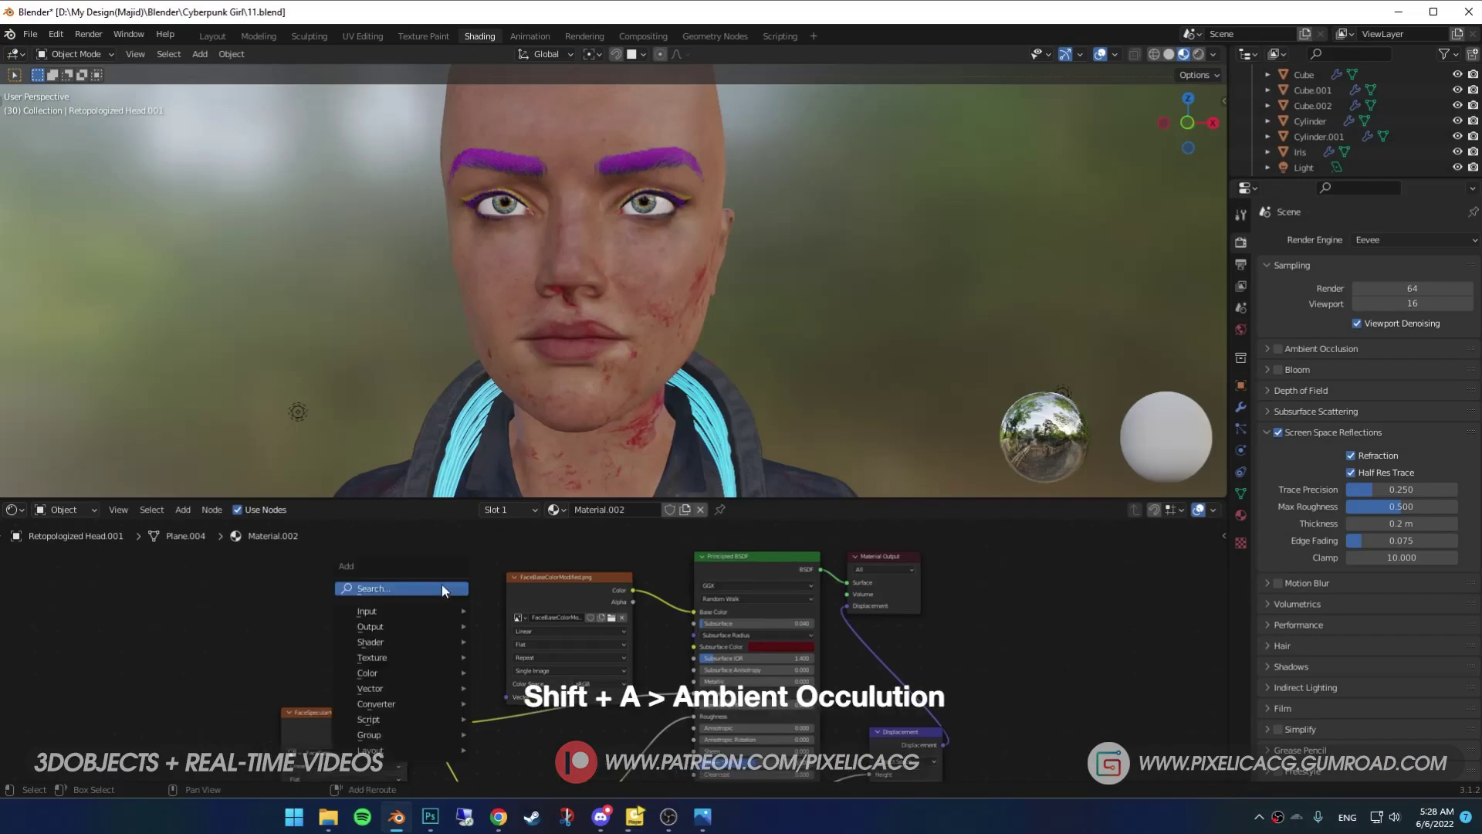
{"action": "left_click", "coordinate": [442, 583]}
{"action": "left_click", "coordinate": [497, 622]}
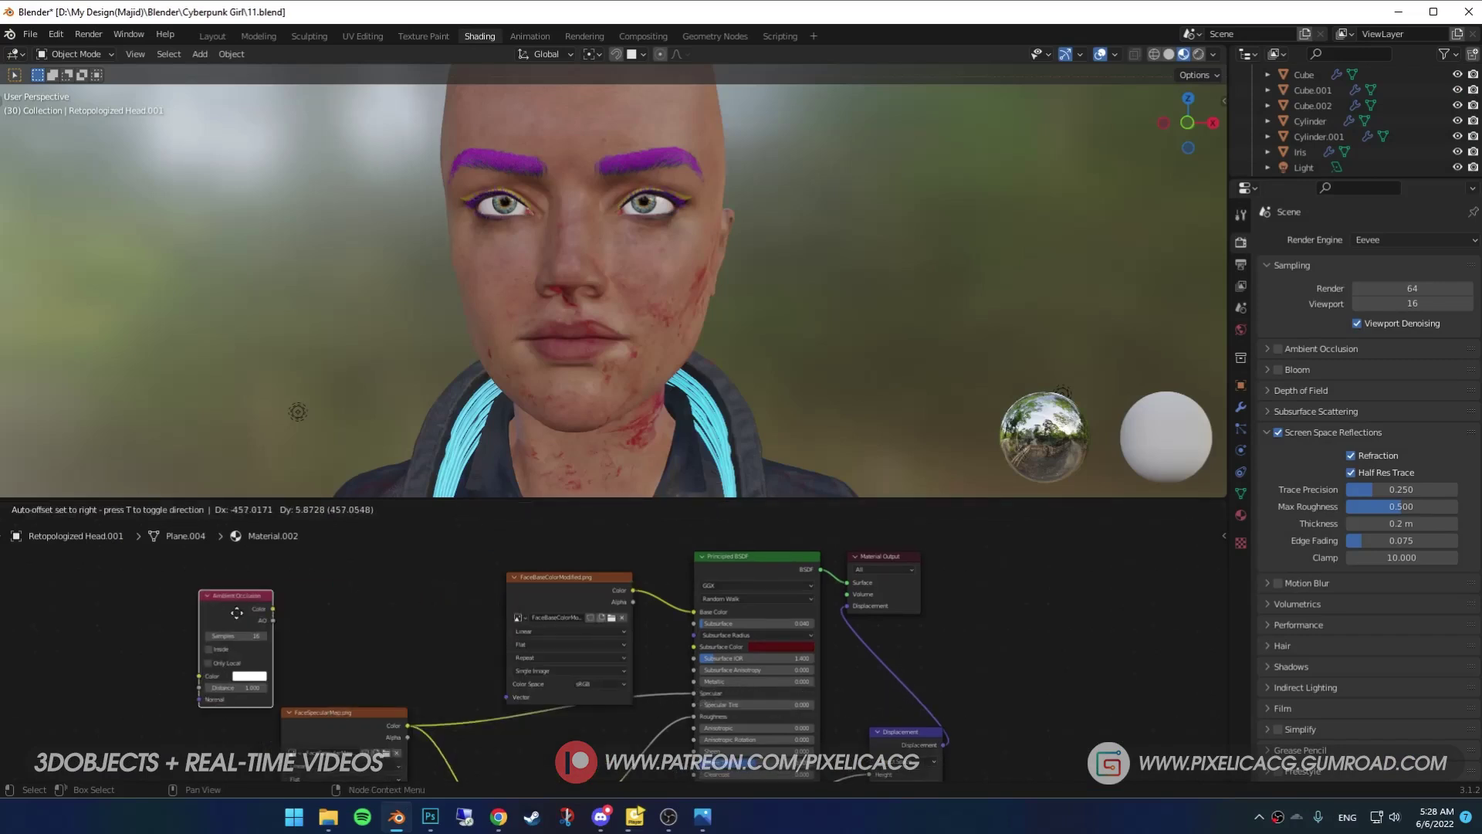
{"action": "mouse_move", "coordinate": [326, 590]}
{"action": "middle_mouse_down"}
{"action": "mouse_move", "coordinate": [310, 626]}
{"action": "mouse_move", "coordinate": [298, 586]}
{"action": "middle_mouse_up"}
{"action": "left_click", "coordinate": [297, 588], "text": "ctrl+shift"}
{"action": "left_click", "coordinate": [298, 590], "text": "ctrl+shift"}
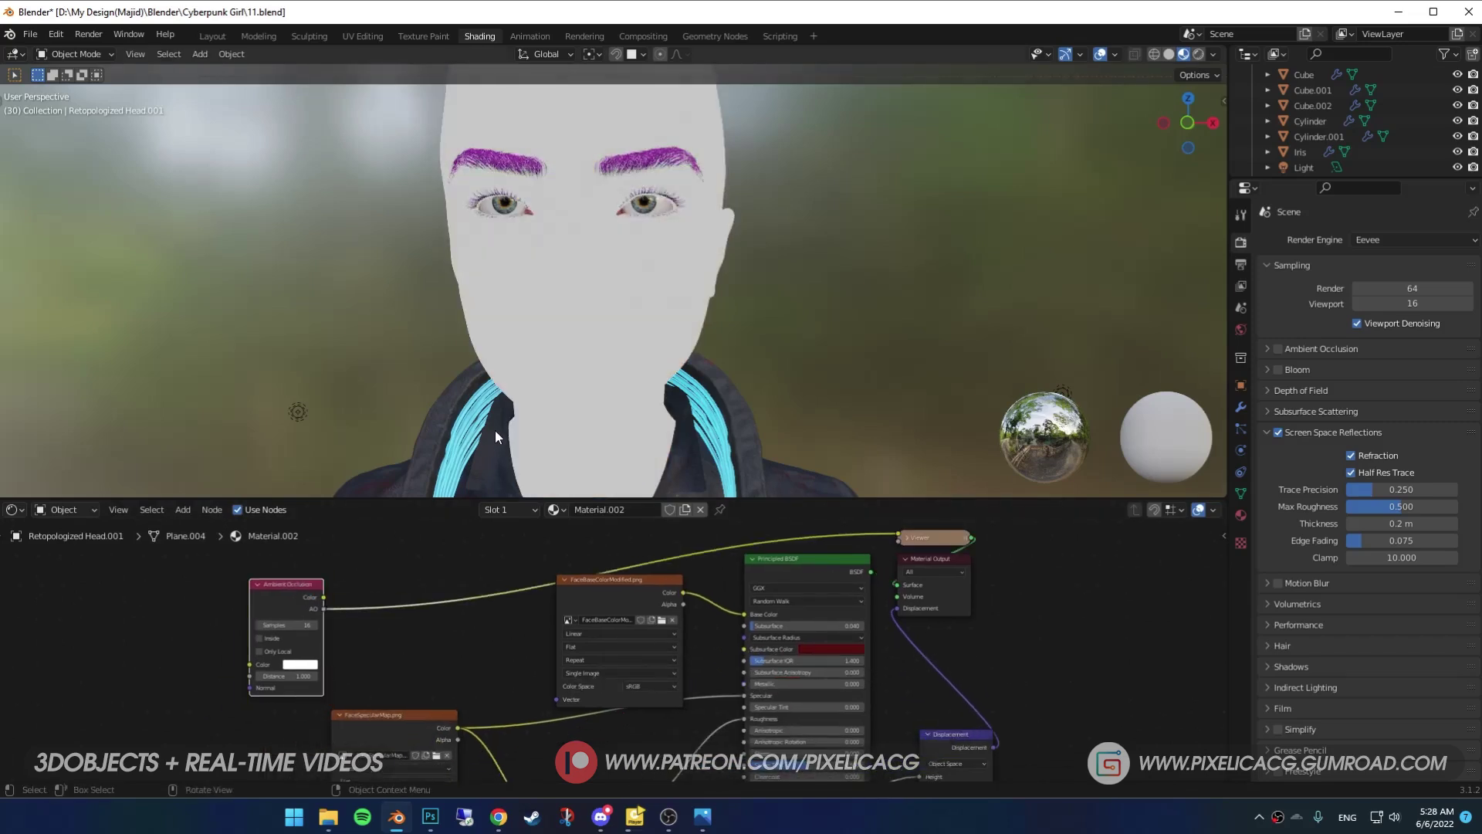
- Render the head in Cycles with the AO node's Inside option on, and split off a new area
{"action": "left_click", "coordinate": [1362, 240]}
{"action": "left_click", "coordinate": [1364, 291]}
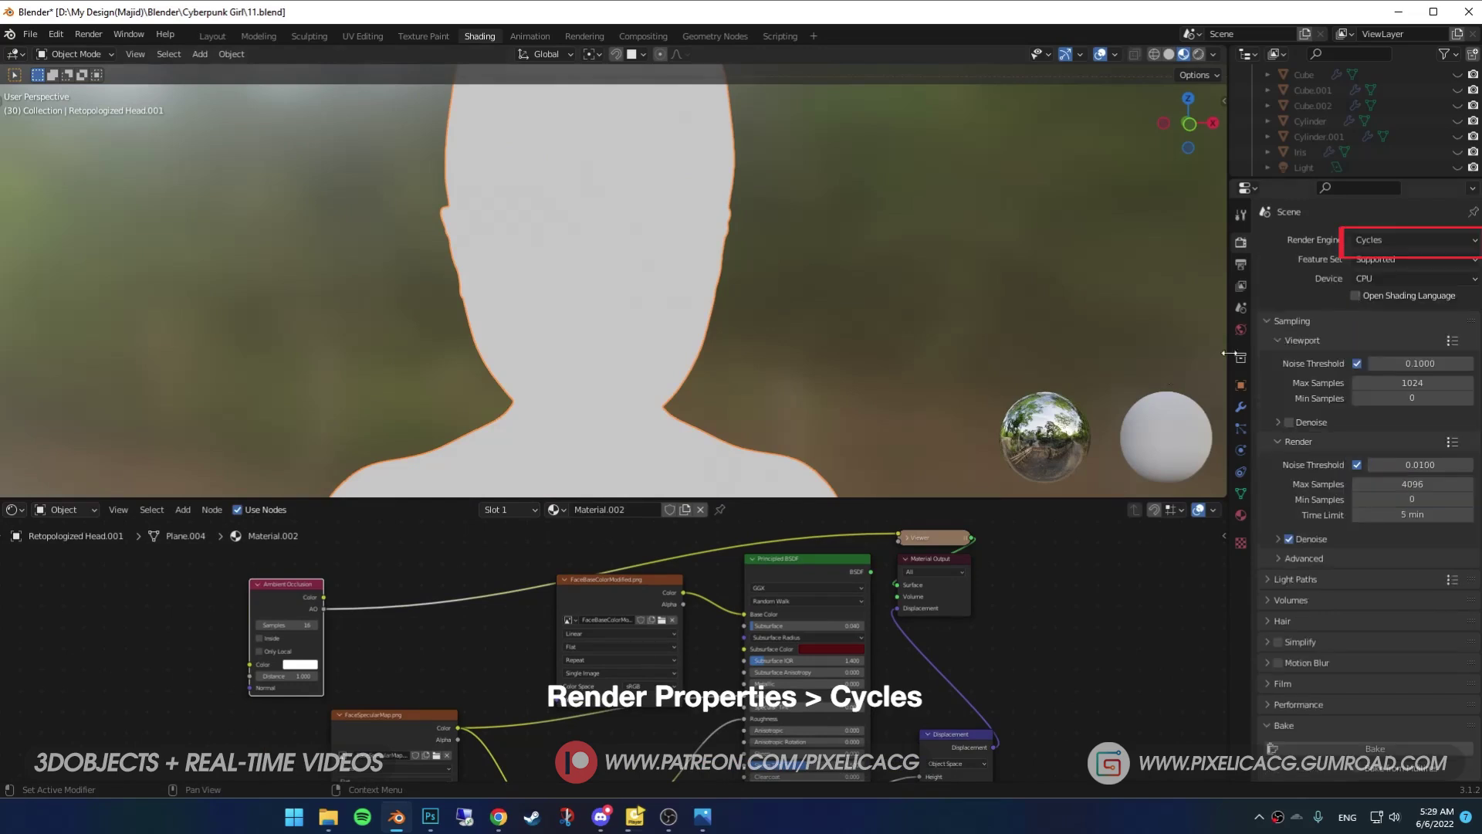
{"action": "key", "text": "z"}
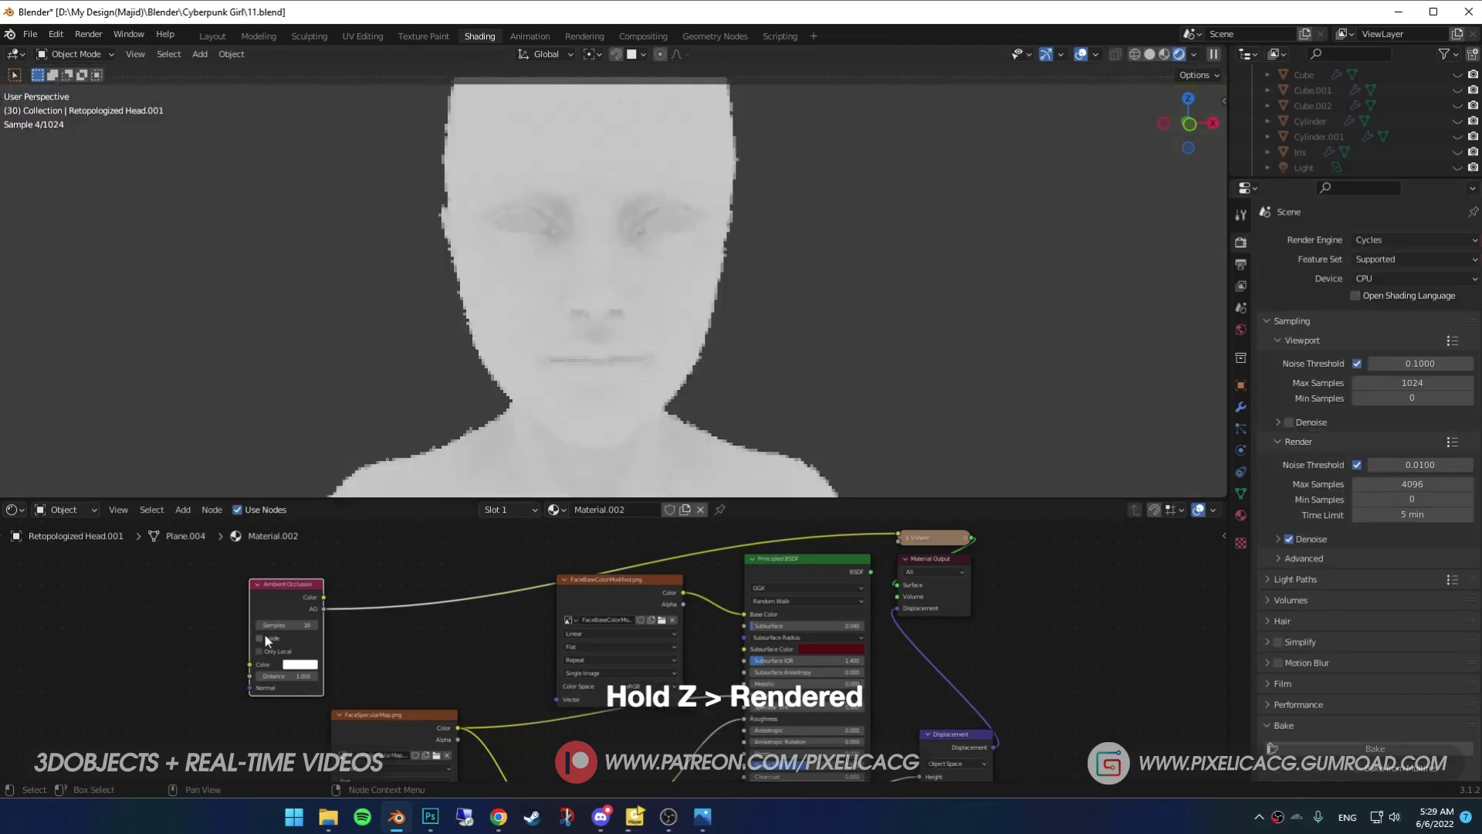
{"action": "left_click", "coordinate": [259, 637]}
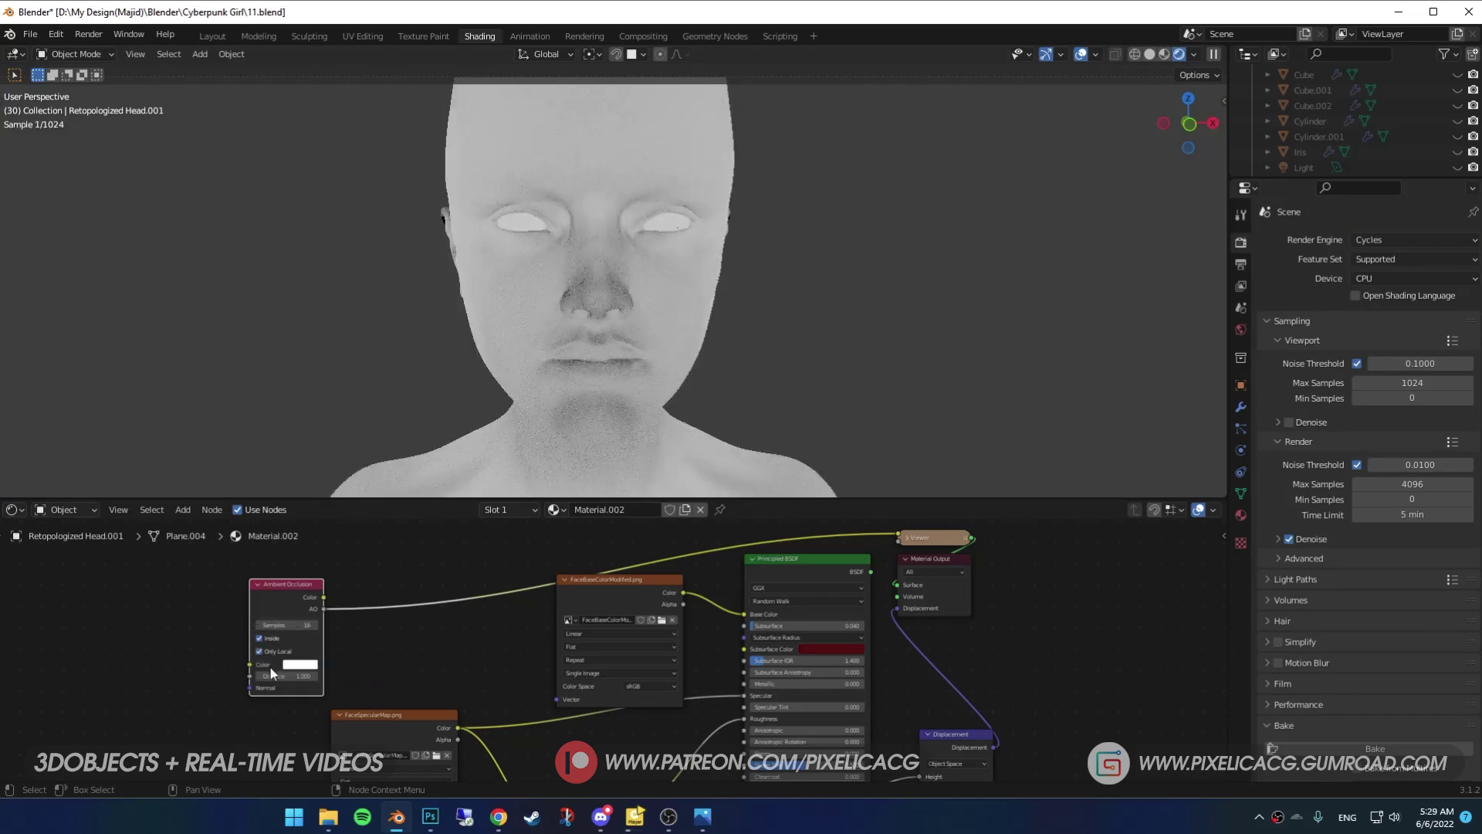
{"action": "middle_click_drag", "start_coordinate": [514, 406], "coordinate": [549, 429]}
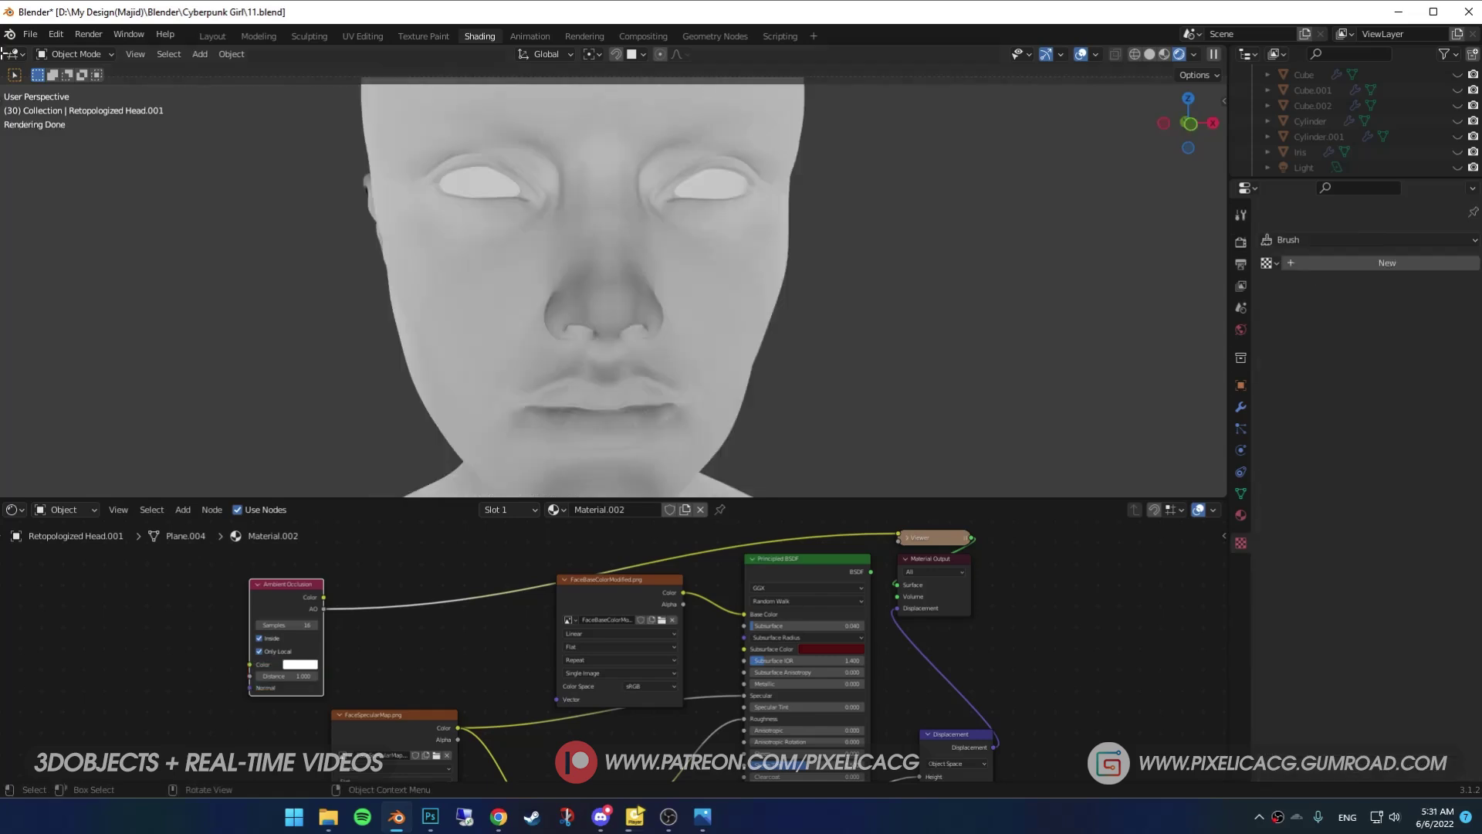
{"action": "left_click_drag", "start_coordinate": [116, 86], "coordinate": [276, 90]}
- Make the new area an Image Editor and create a new 4096 px black image
{"action": "left_click", "coordinate": [22, 58]}
{"action": "left_click", "coordinate": [60, 101]}
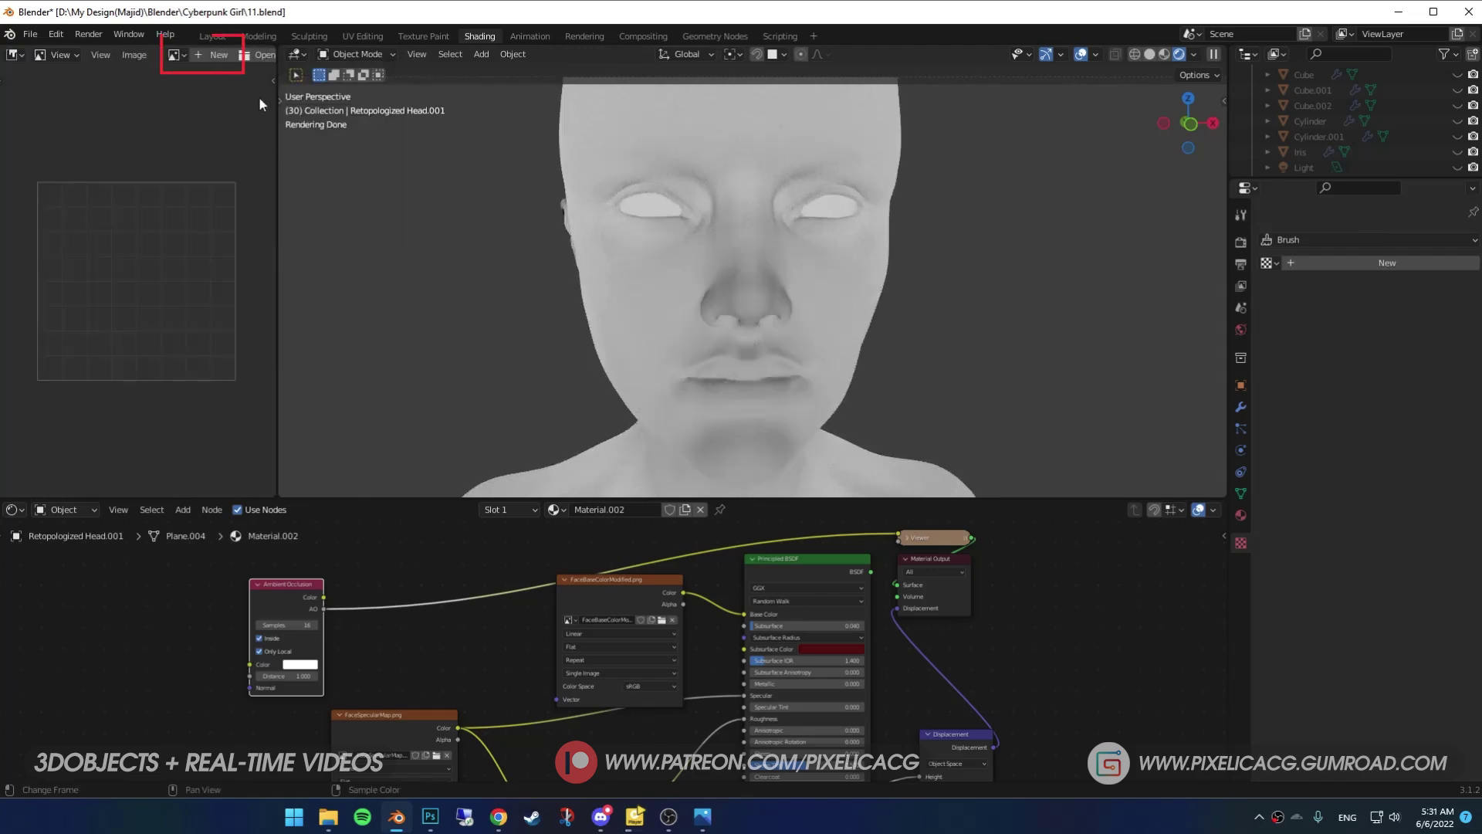
{"action": "left_click", "coordinate": [220, 54]}
{"action": "left_click", "coordinate": [243, 94]}
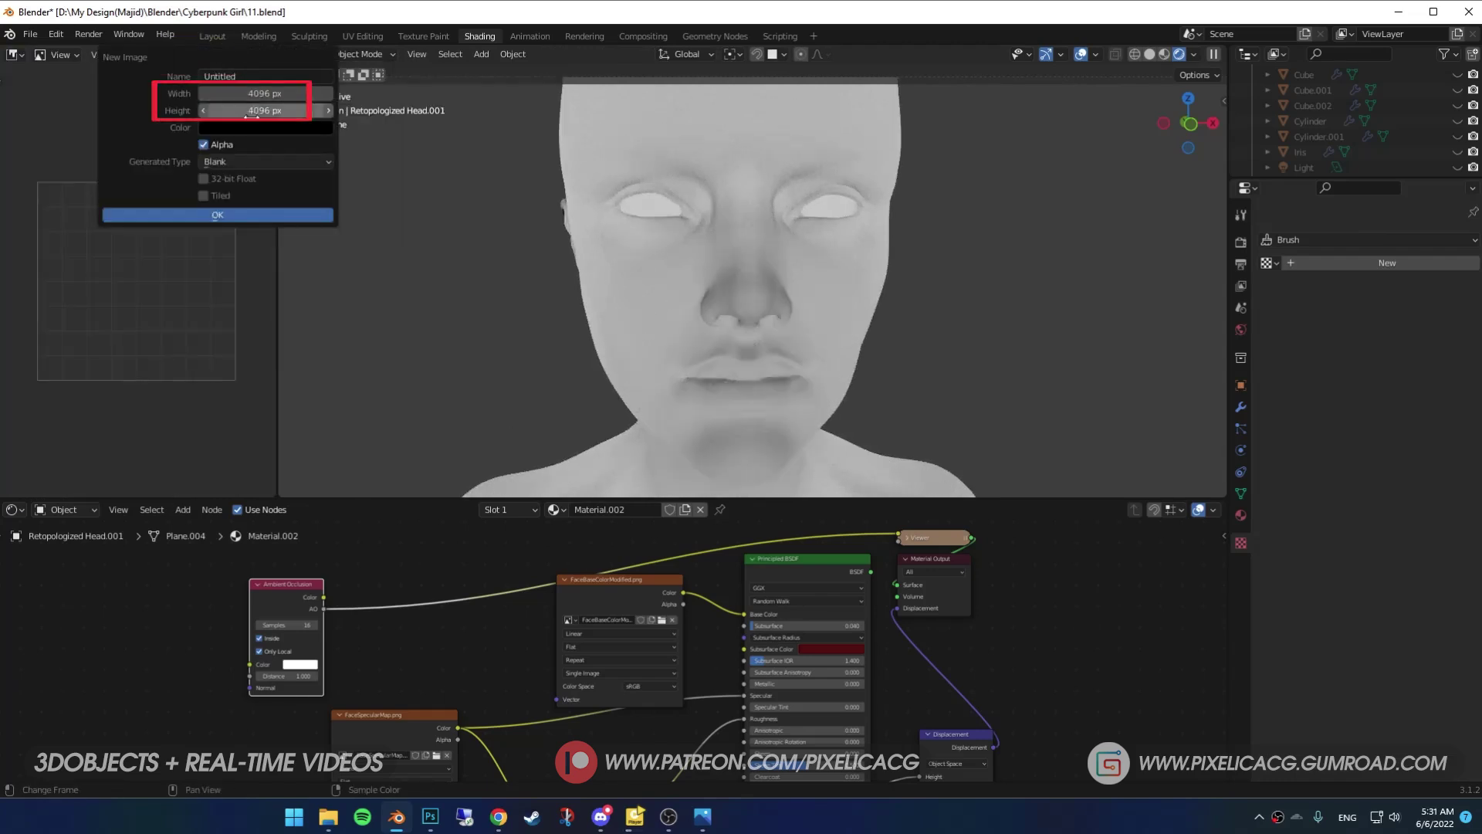
{"action": "left_click", "coordinate": [241, 216]}
- Set the new image's colour space to Linear and name it Luminance
{"action": "key", "text": "n"}
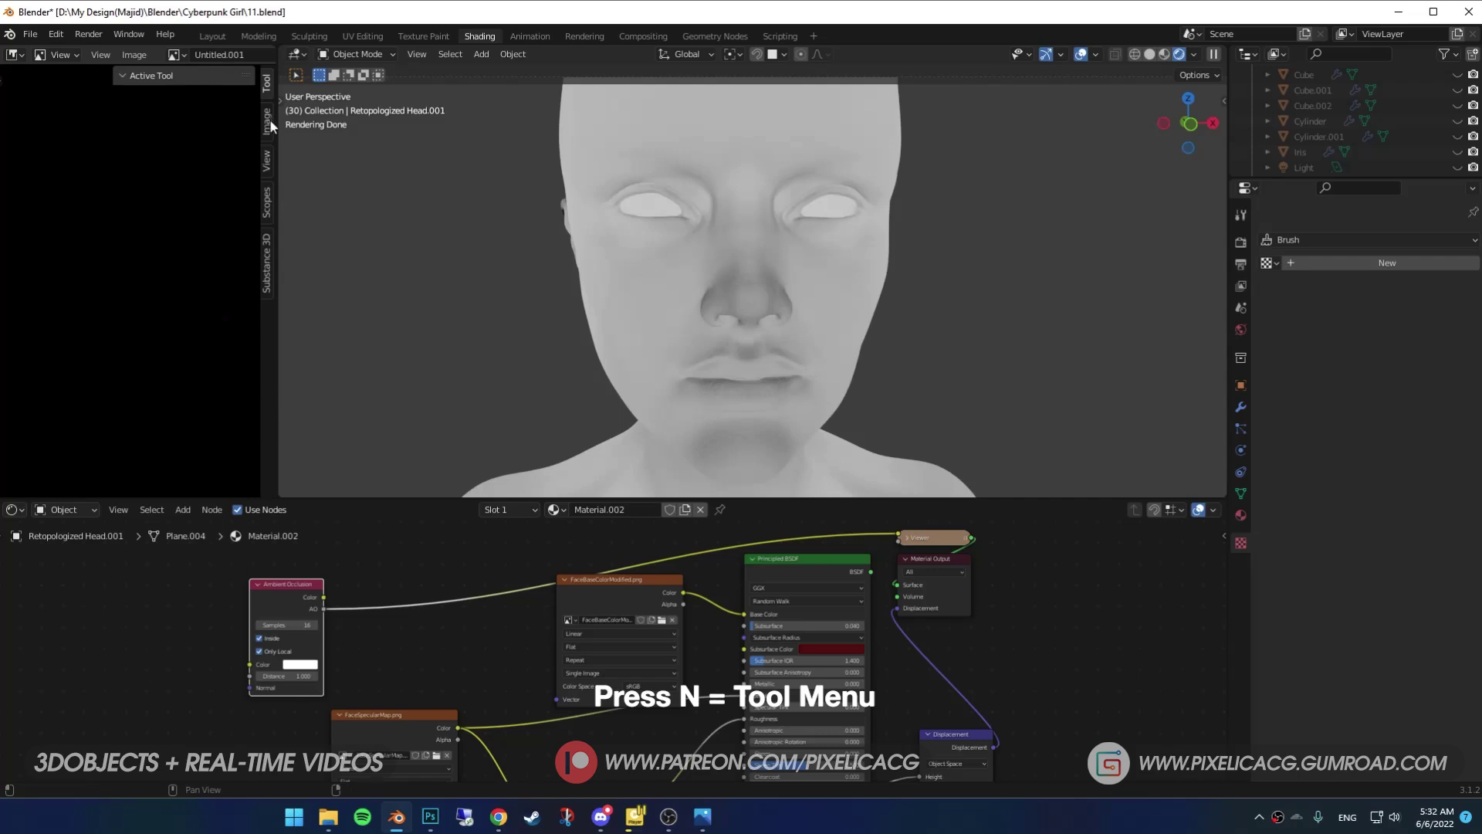
{"action": "left_click", "coordinate": [267, 121]}
{"action": "left_click", "coordinate": [212, 249]}
{"action": "left_click", "coordinate": [231, 292]}
{"action": "key", "text": "n"}
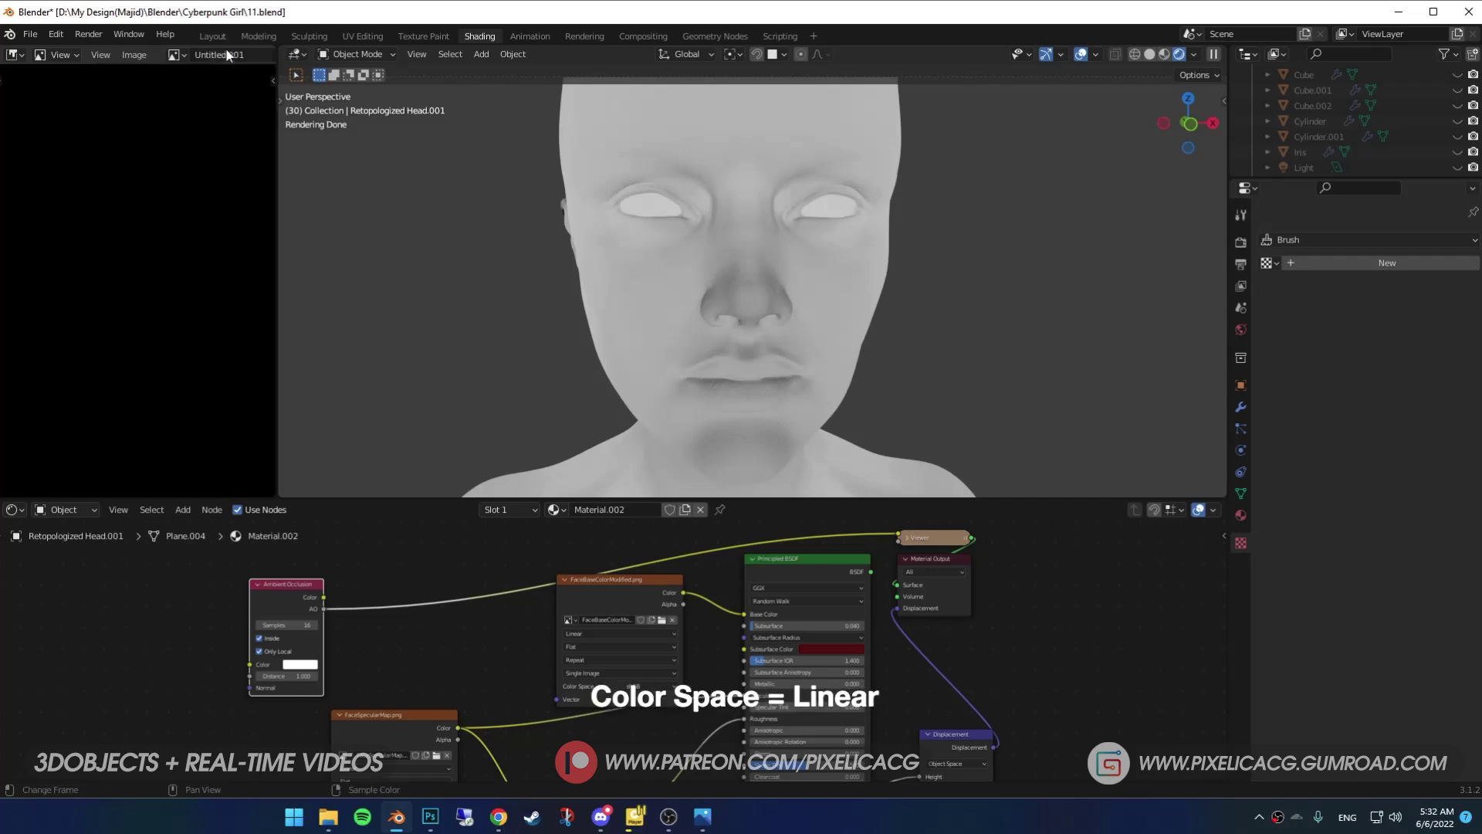
{"action": "double_click", "coordinate": [220, 55]}
{"action": "type", "text": "Lum"}
{"action": "type", "text": "m"}
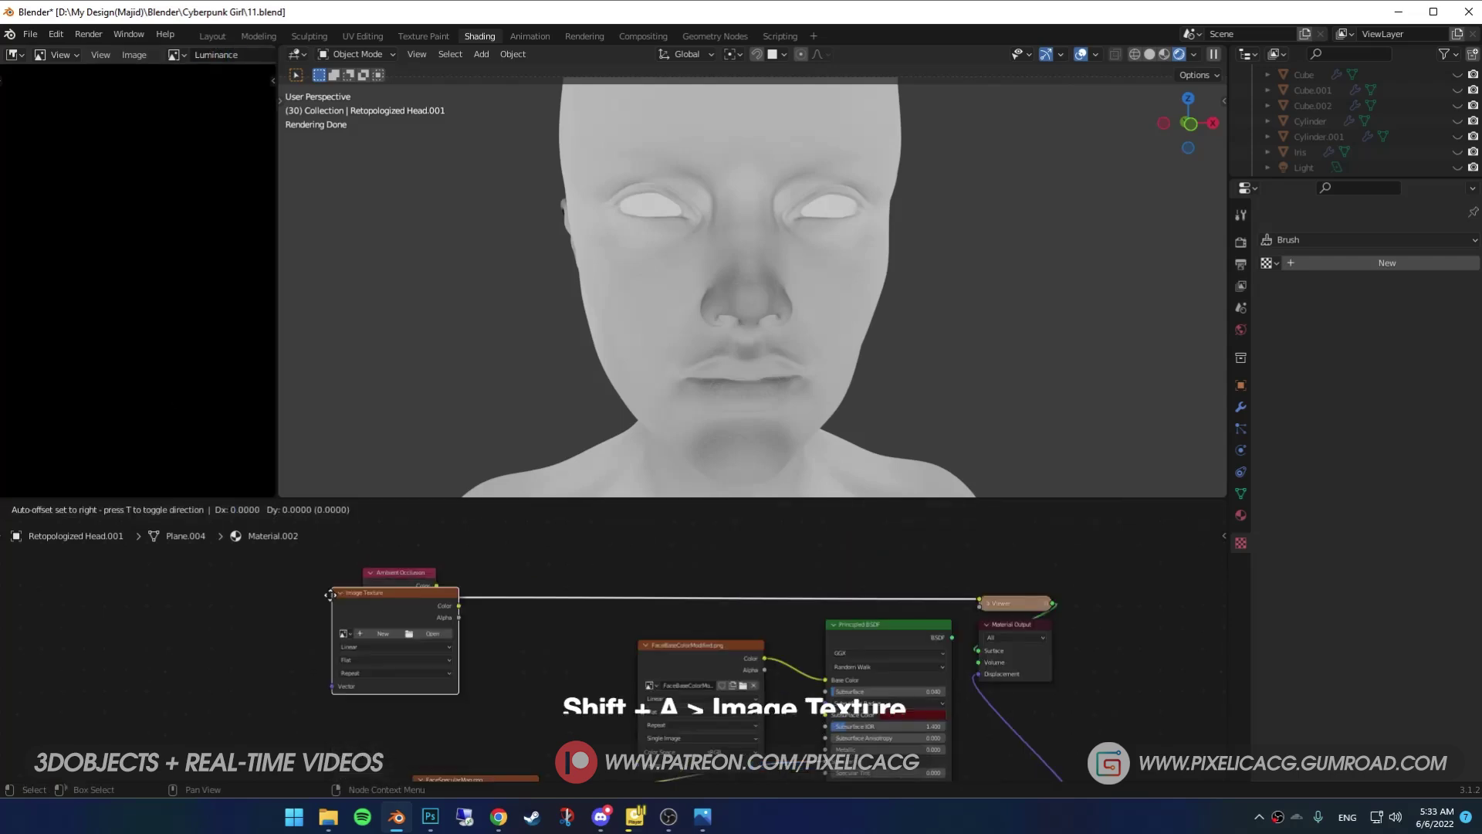
- Place an Image Texture node in the material and assign it the Luminance image
{"action": "left_click", "coordinate": [207, 623]}
{"action": "left_click", "coordinate": [219, 668]}
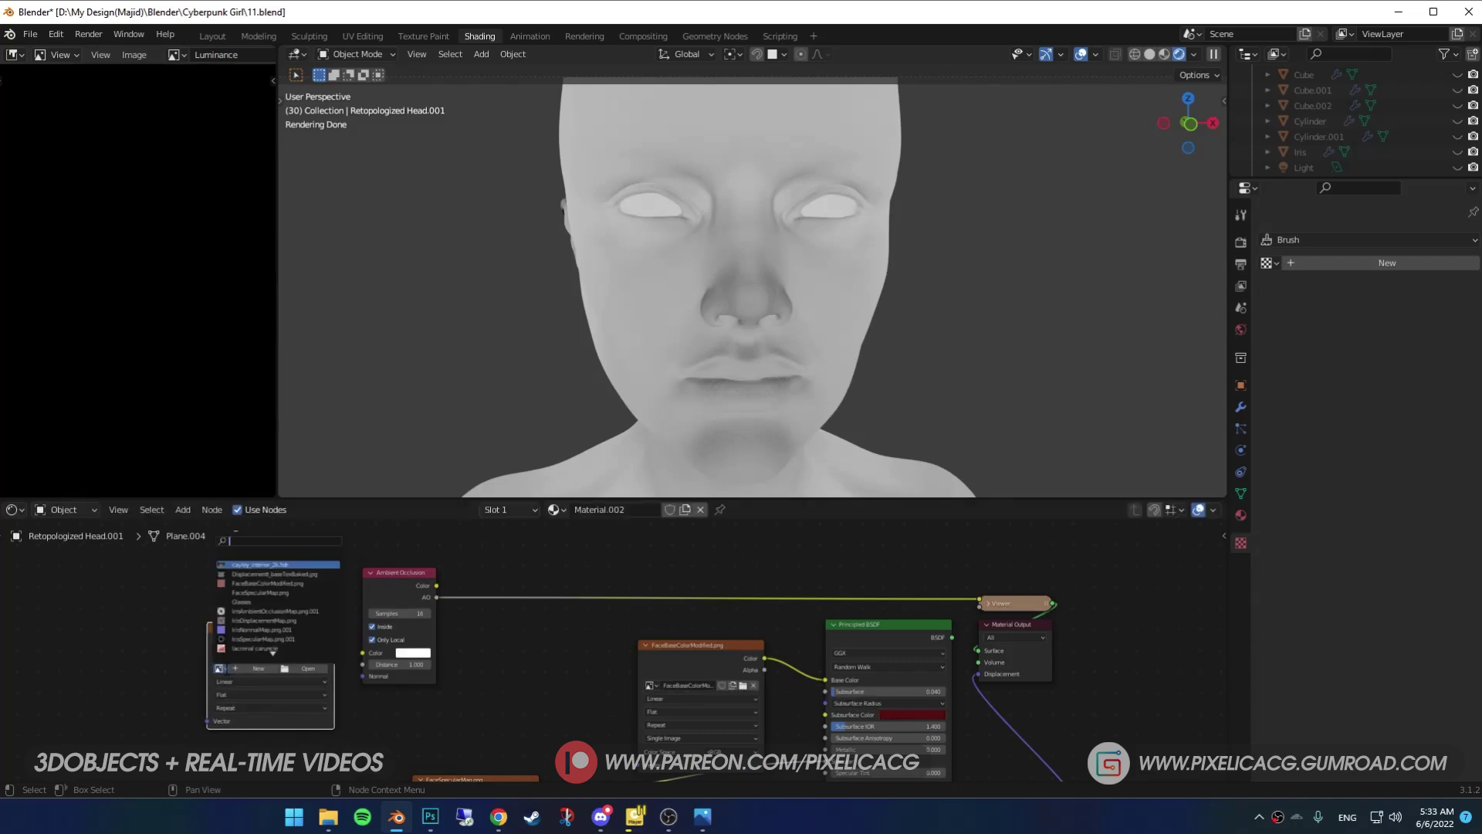
{"action": "type", "text": "lum"}
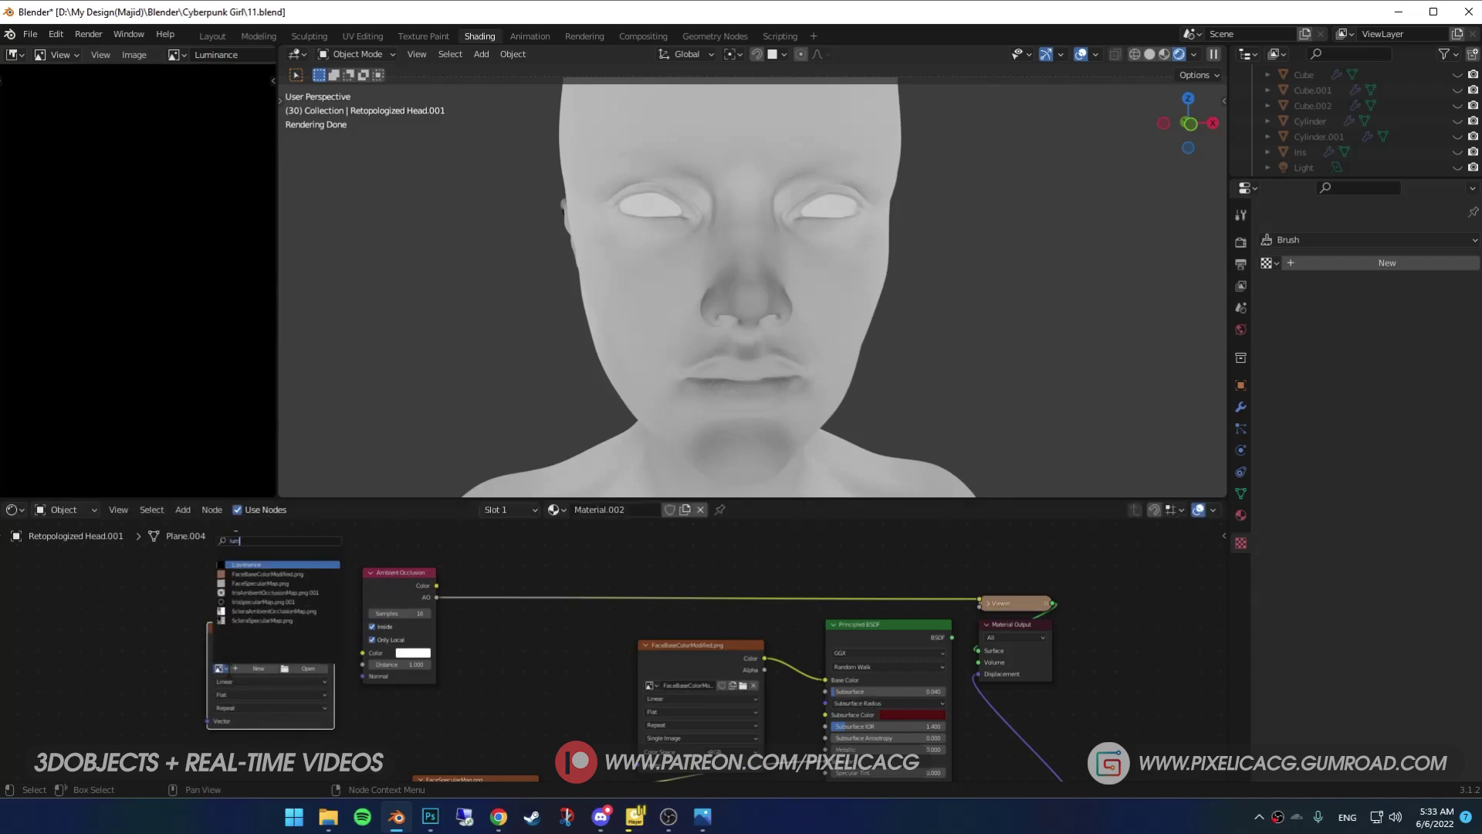
{"action": "key", "text": "Return"}
{"action": "scroll", "coordinate": [232, 672], "scroll_direction": "up", "scroll_amount": 3}
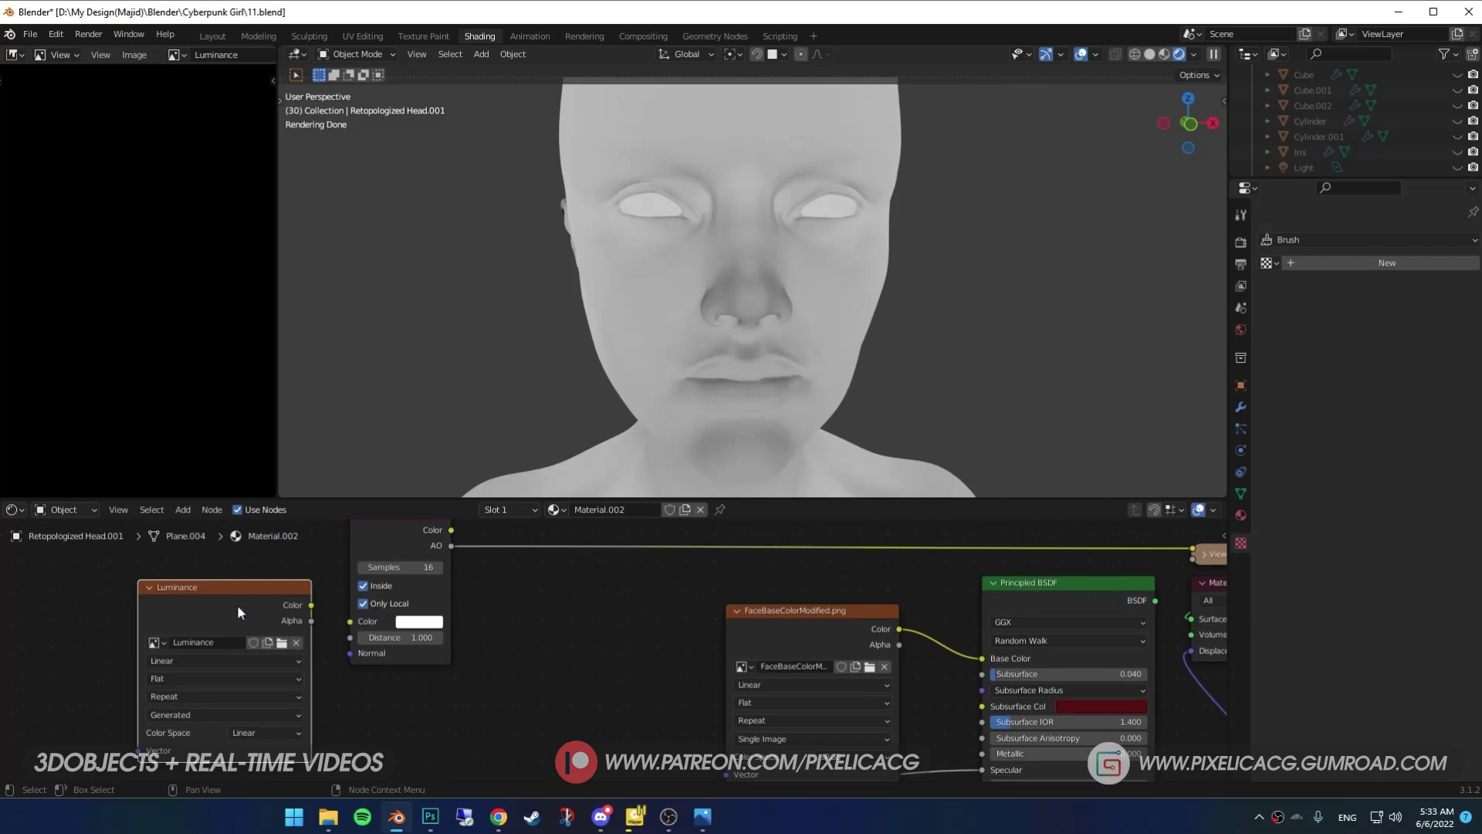
{"action": "key", "text": "Home"}
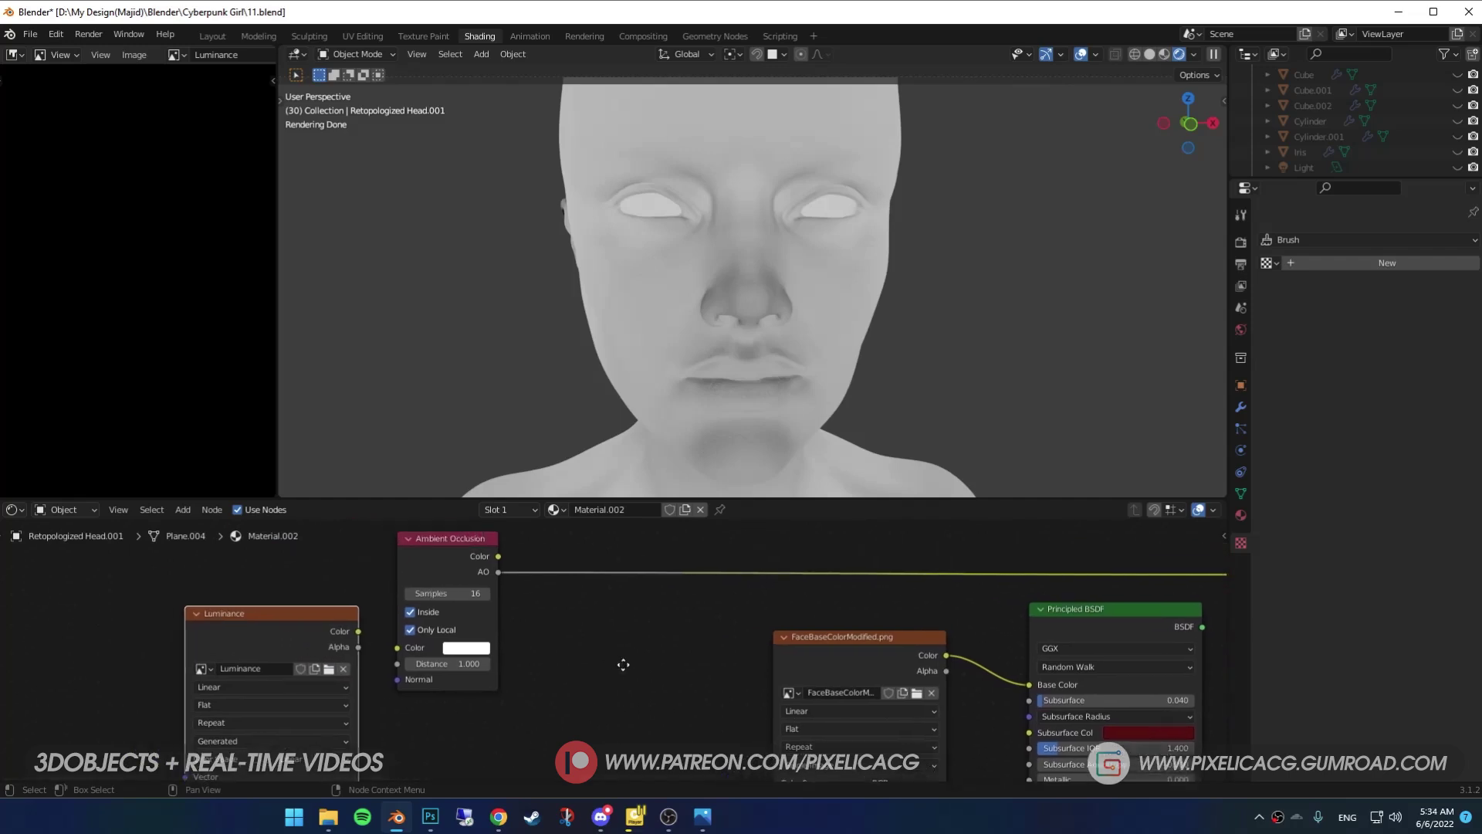
- Bake with bake type Emit into the Luminance image
{"action": "left_click", "coordinate": [1240, 244]}
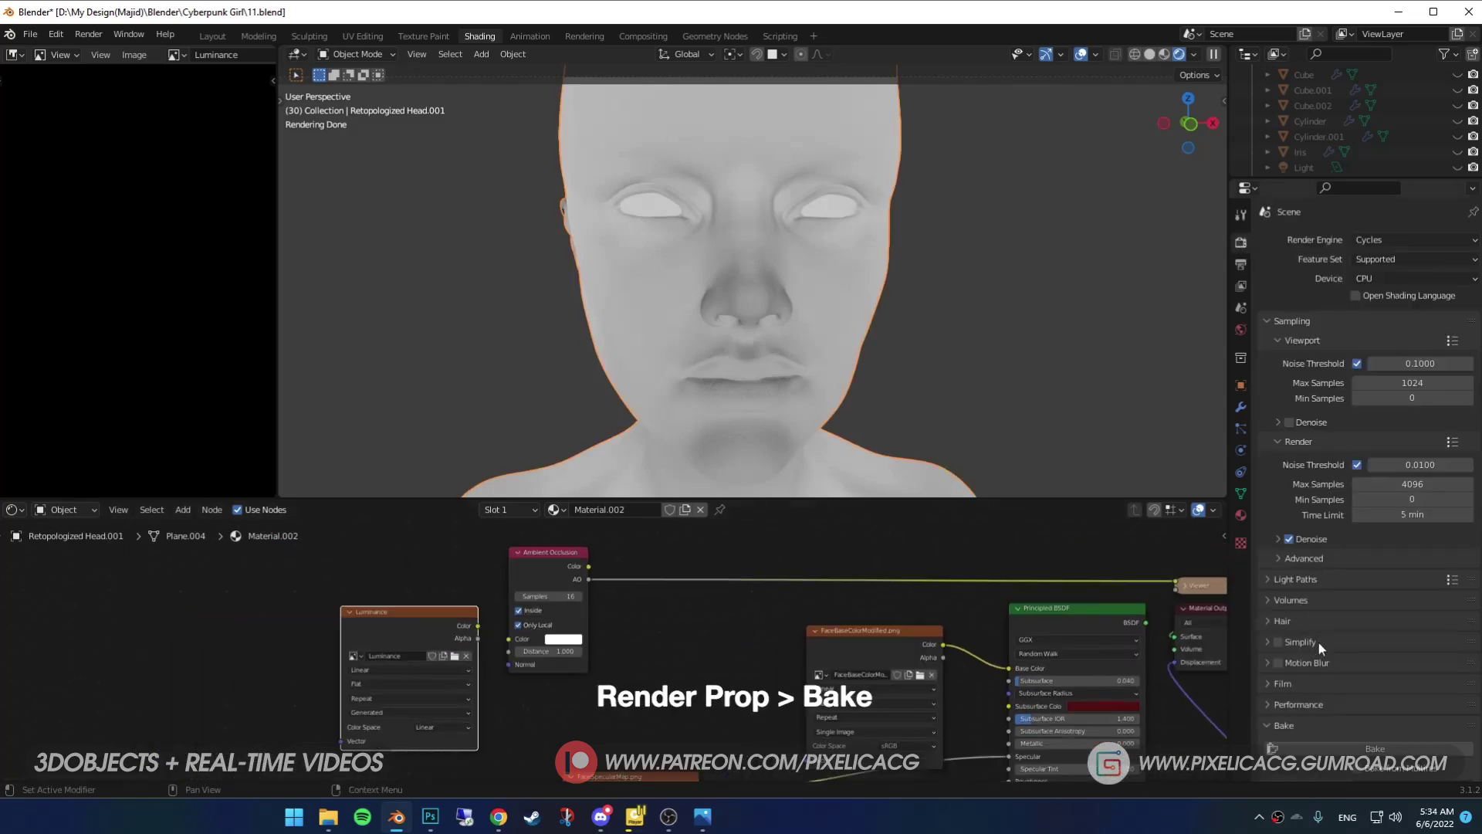
{"action": "scroll", "coordinate": [1291, 716], "scroll_direction": "down", "scroll_amount": 8}
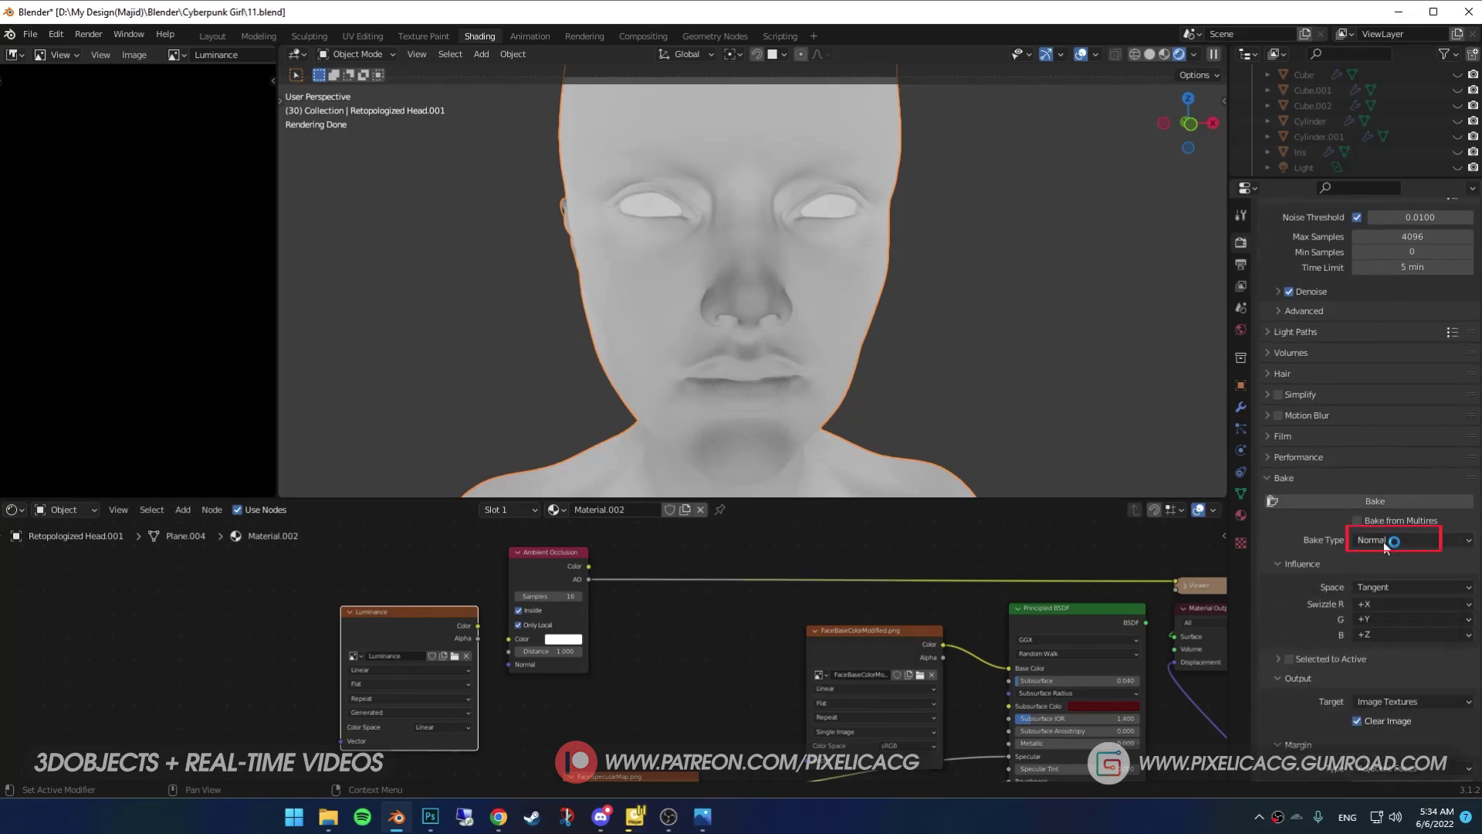
{"action": "left_click", "coordinate": [1401, 540]}
{"action": "left_click", "coordinate": [1380, 676]}
{"action": "left_click", "coordinate": [1366, 512]}
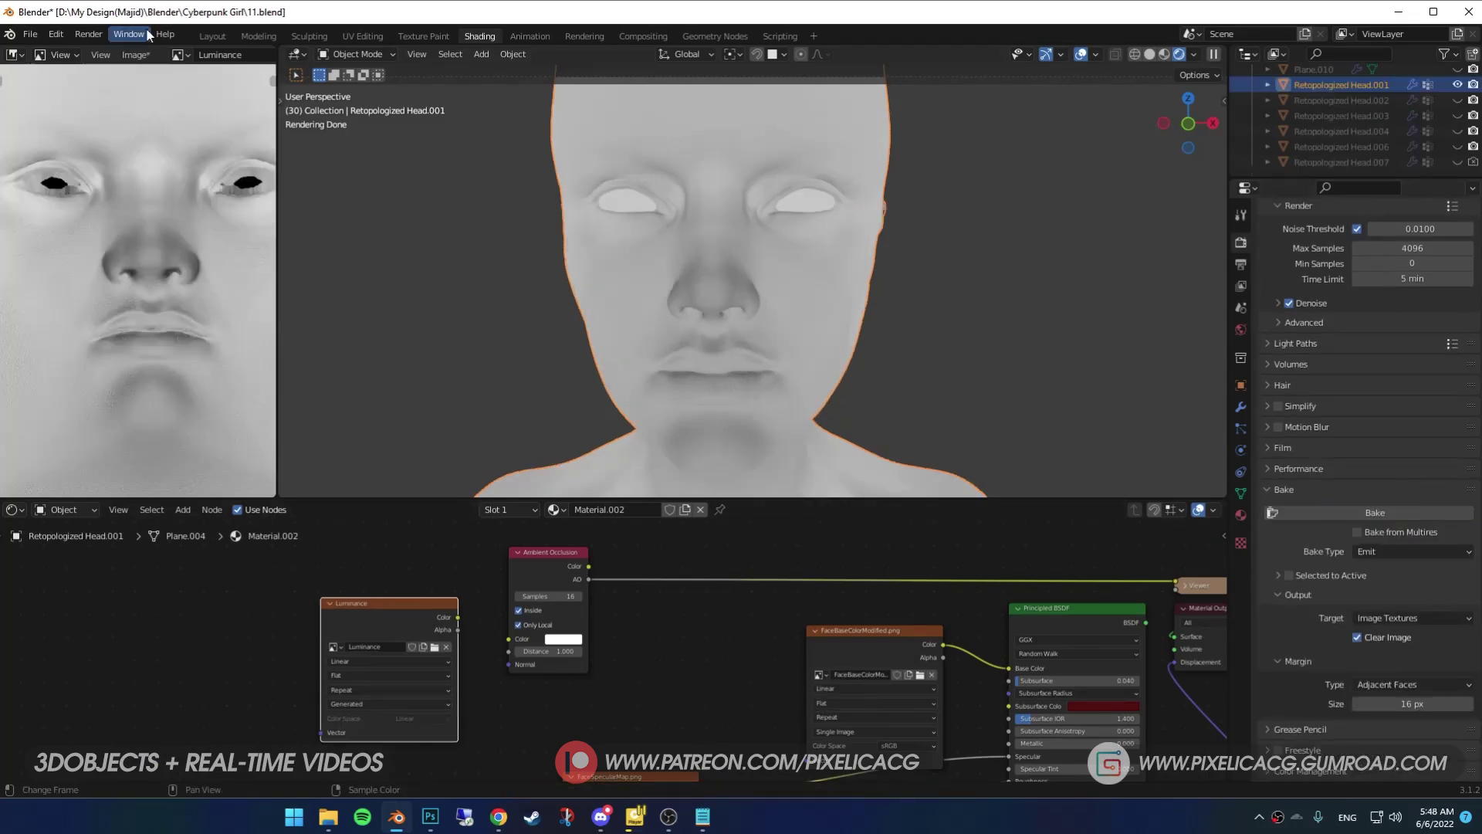
- Save the baked Luminance image to disk with Save As
{"action": "left_click", "coordinate": [135, 54]}
{"action": "left_click", "coordinate": [183, 196]}
{"action": "left_click", "coordinate": [996, 615]}
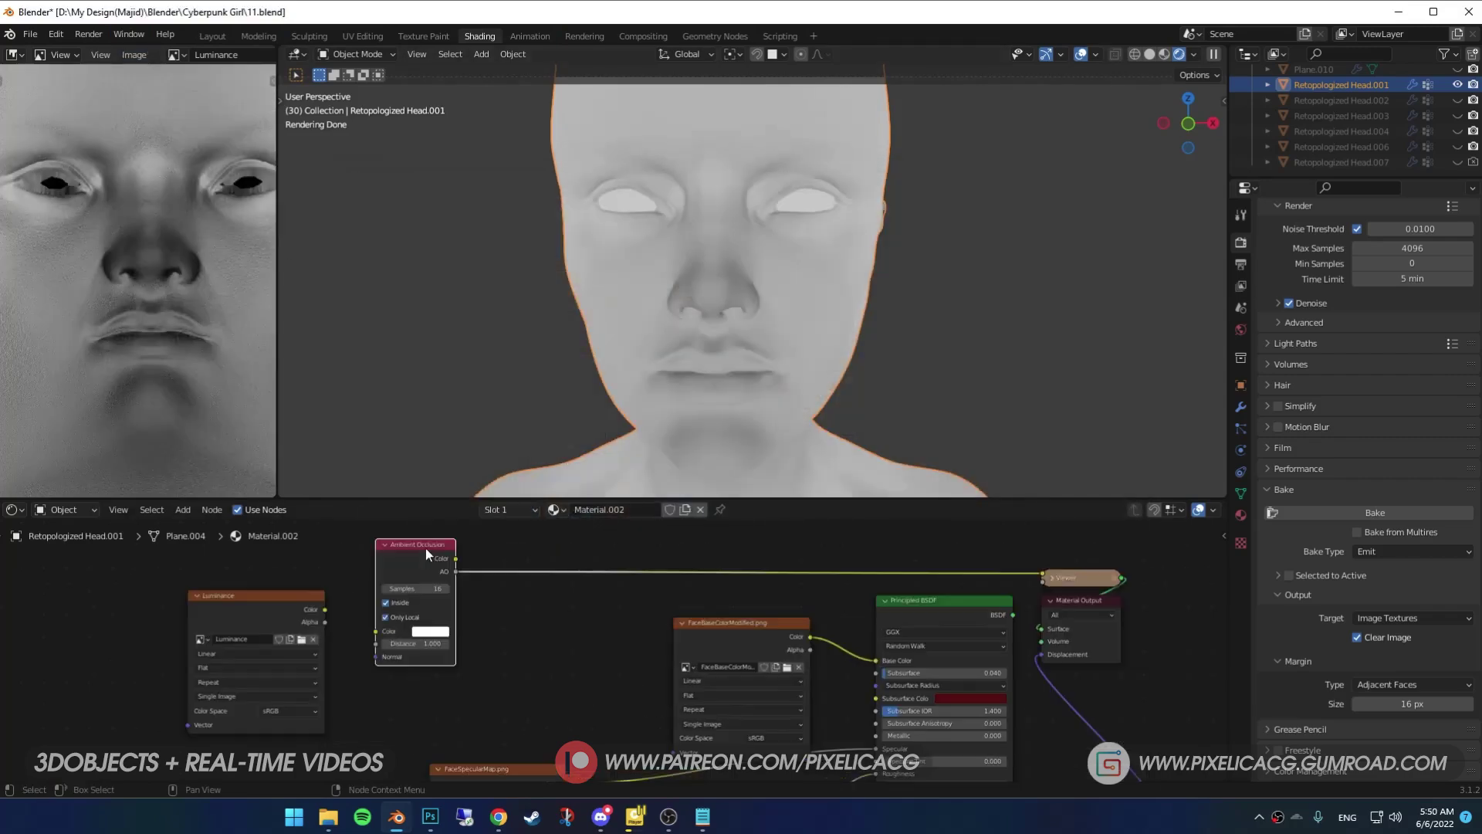
- Delete the AO node and insert a MixRGB node on the Base Color link with dark-red Color2
{"action": "key", "text": "x"}
{"action": "left_click", "coordinate": [287, 596]}
{"action": "type", "text": "mix"}
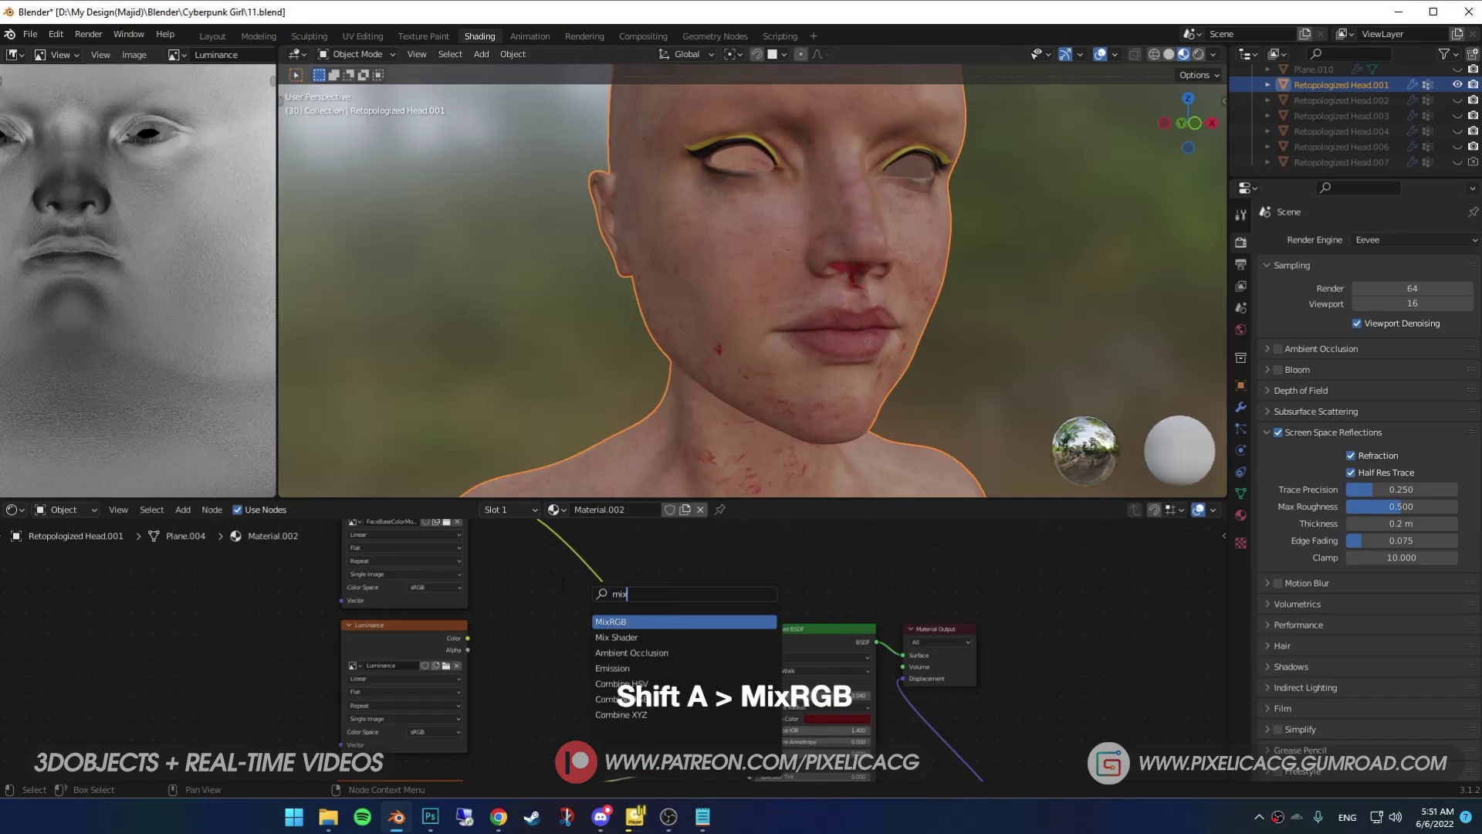
{"action": "left_click", "coordinate": [607, 621]}
{"action": "left_click", "coordinate": [561, 653]}
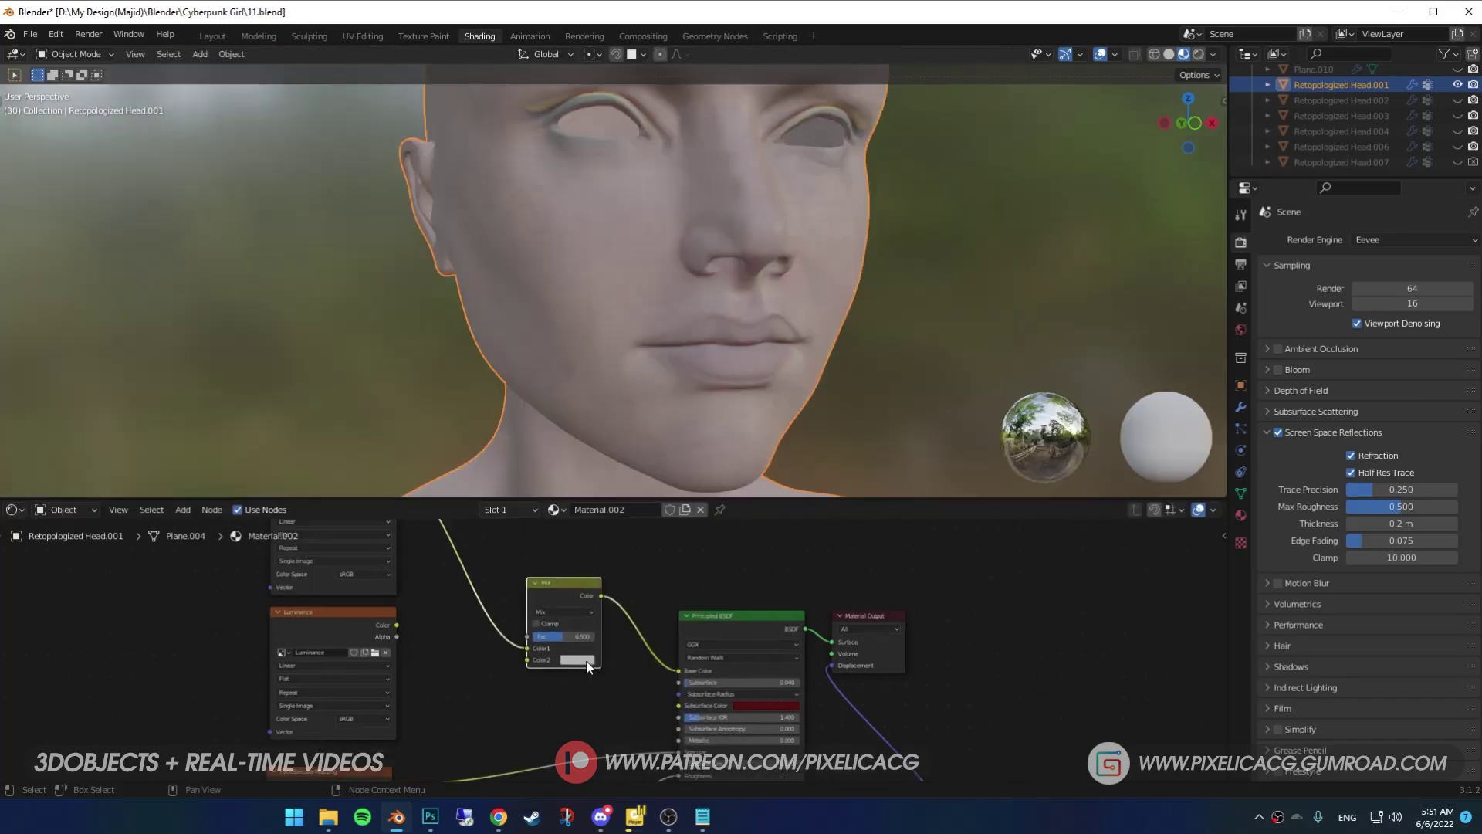
{"action": "left_click", "coordinate": [577, 659]}
{"action": "left_click", "coordinate": [641, 540]}
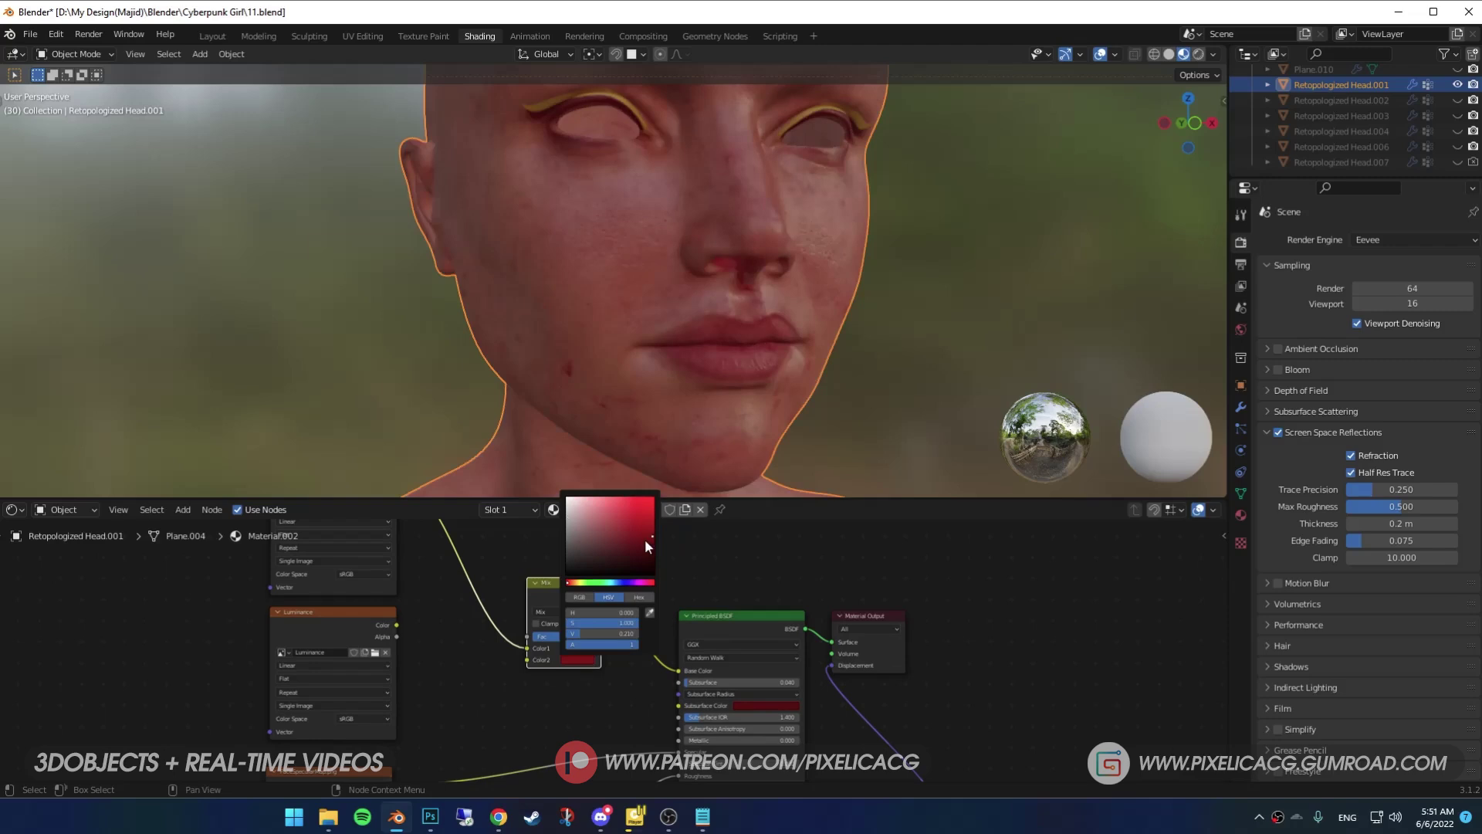
- Feed Luminance through an Invert node into the Mix factor, and wire the Mix output to Subsurface Color
{"action": "left_click_drag", "start_coordinate": [400, 625], "coordinate": [526, 638]}
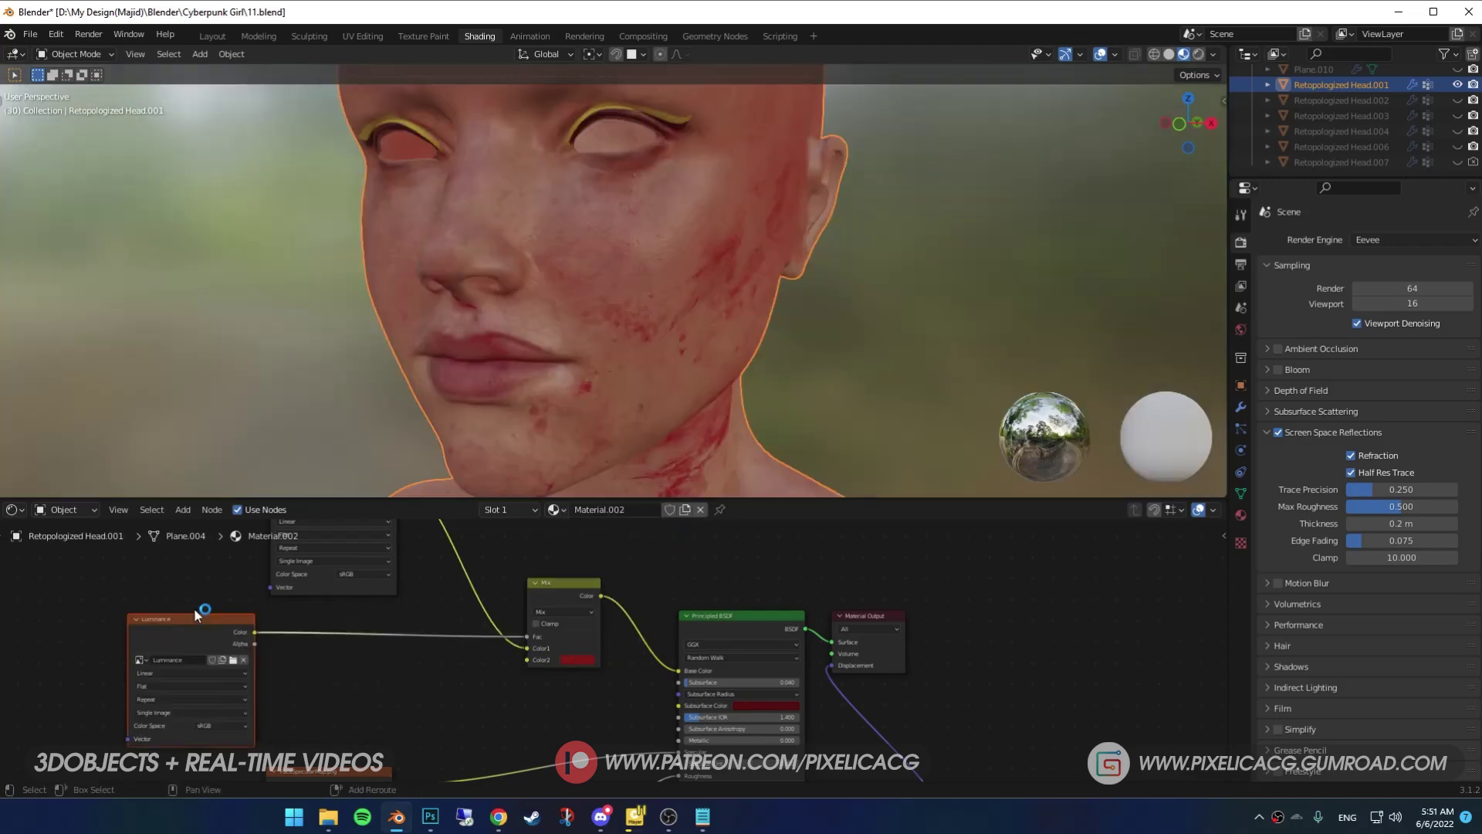
{"action": "key", "text": "shift+a"}
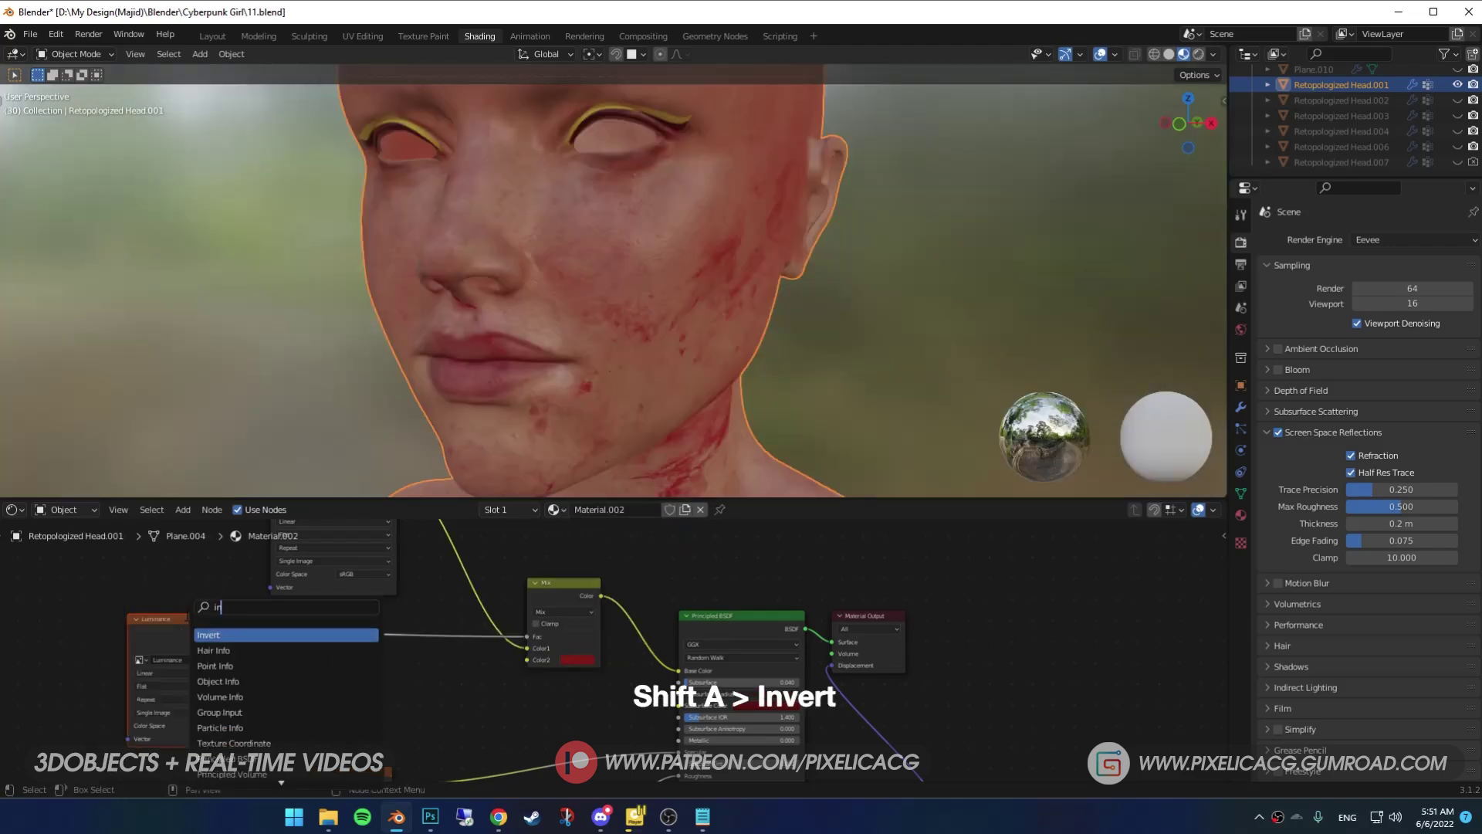
{"action": "left_click", "coordinate": [186, 614]}
{"action": "left_click", "coordinate": [332, 623]}
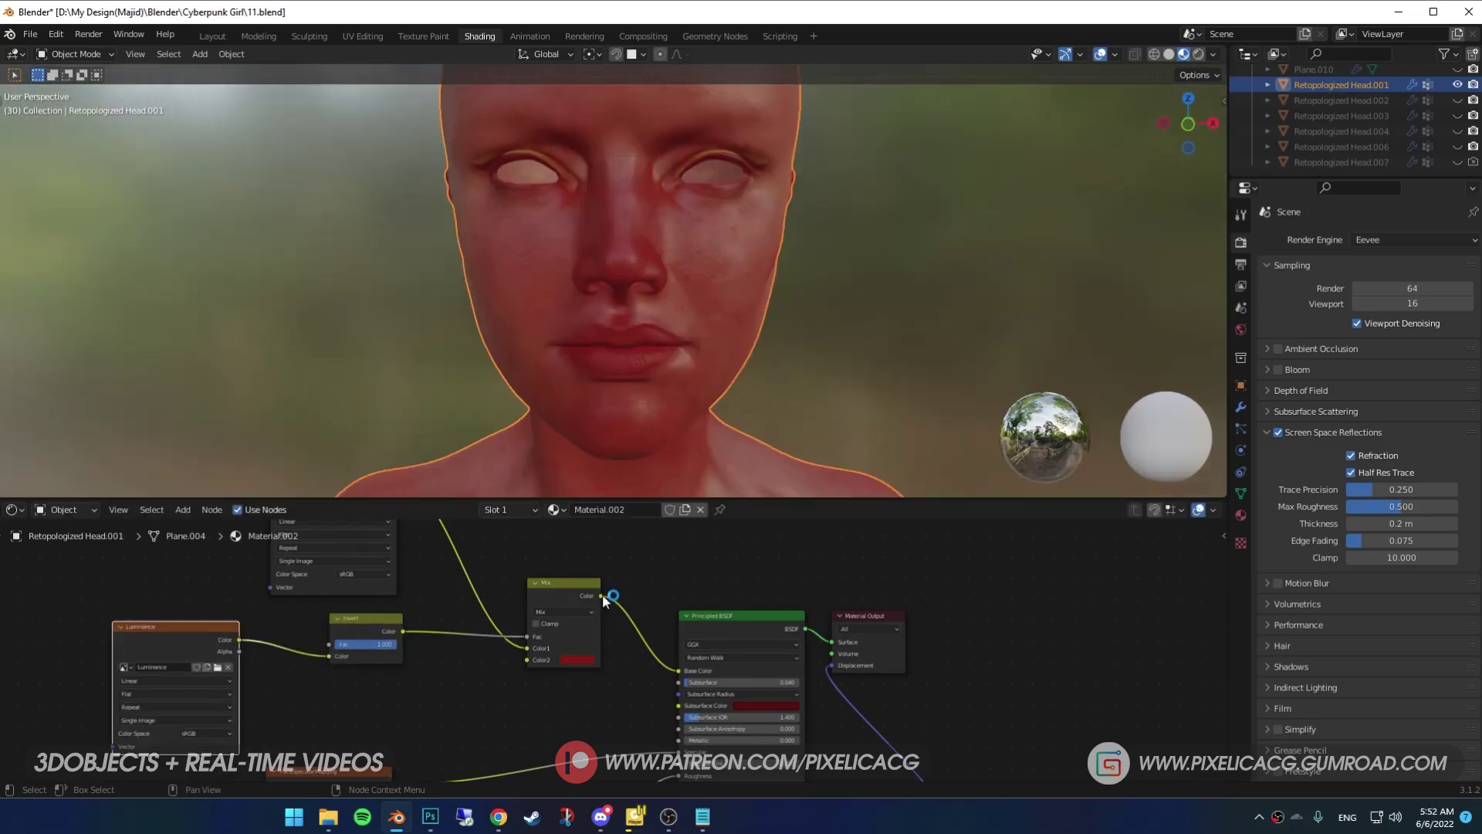
{"action": "left_click_drag", "start_coordinate": [601, 595], "coordinate": [678, 703]}
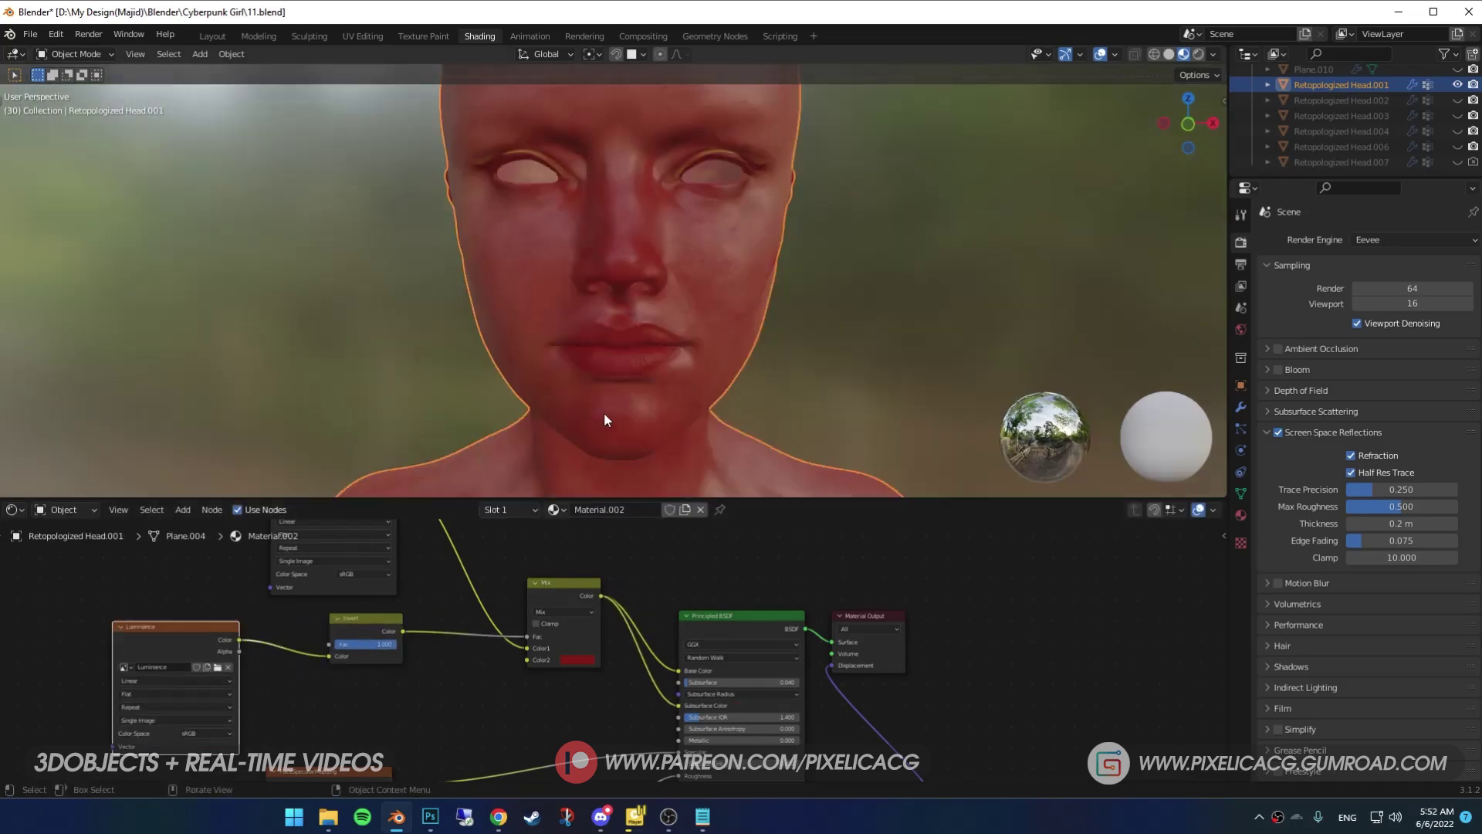
- Check the reddened head in rendered shading, then return to material preview
{"action": "mouse_move", "coordinate": [605, 412]}
{"action": "middle_mouse_down"}
{"action": "mouse_move", "coordinate": [677, 416]}
{"action": "mouse_move", "coordinate": [790, 331]}
{"action": "mouse_move", "coordinate": [794, 400]}
{"action": "middle_mouse_up"}
{"action": "key", "text": "z"}
{"action": "left_click", "coordinate": [789, 312]}
{"action": "key", "text": "z"}
{"action": "left_click", "coordinate": [803, 375]}
{"action": "key", "text": "shift+a"}
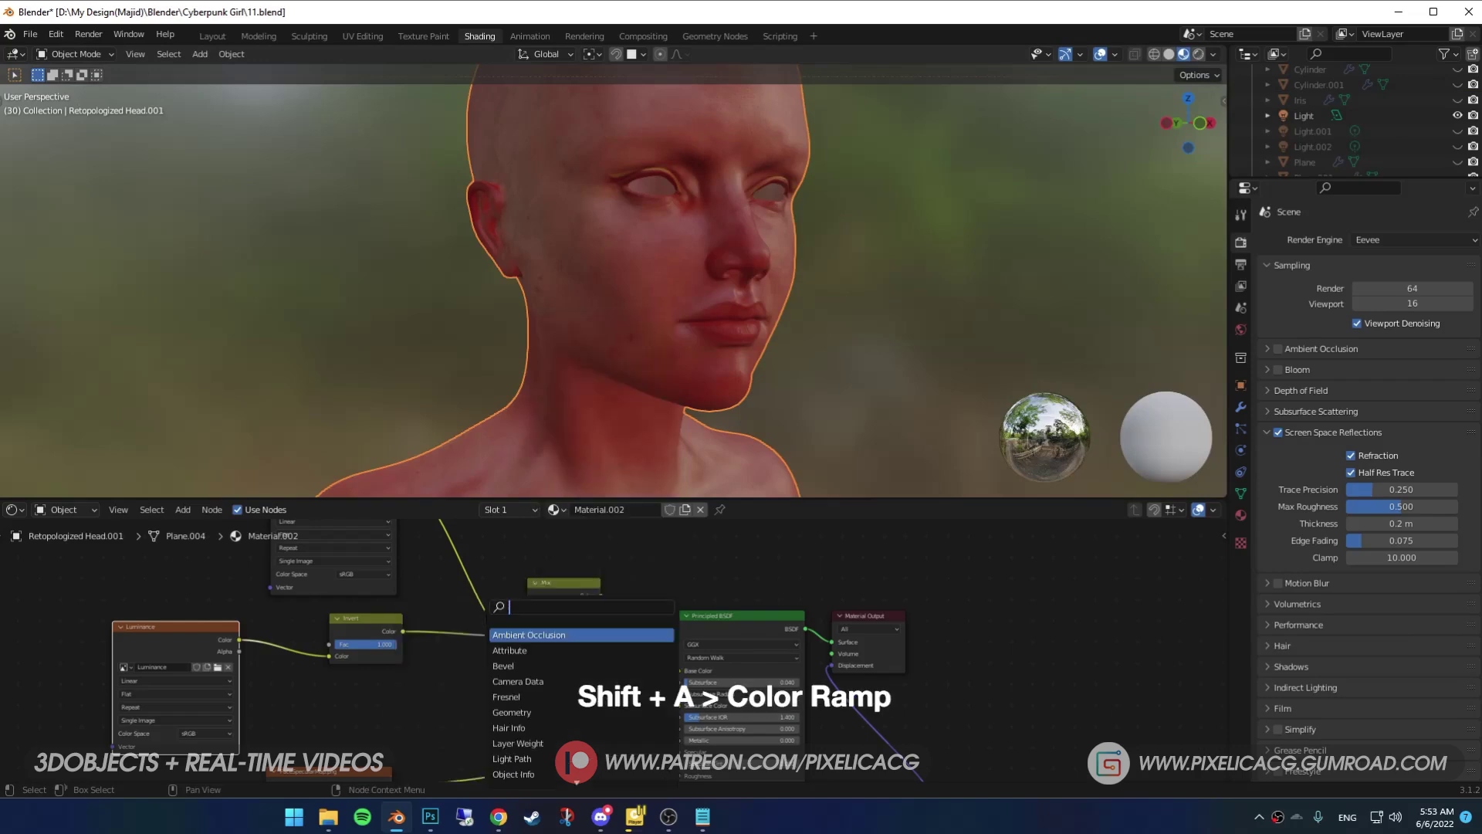
- Insert a Color Ramp between Invert and Mix, moving the black stop to 0.600 and greying the white stop
{"action": "type", "text": "color ramp"}
{"action": "left_click", "coordinate": [483, 627]}
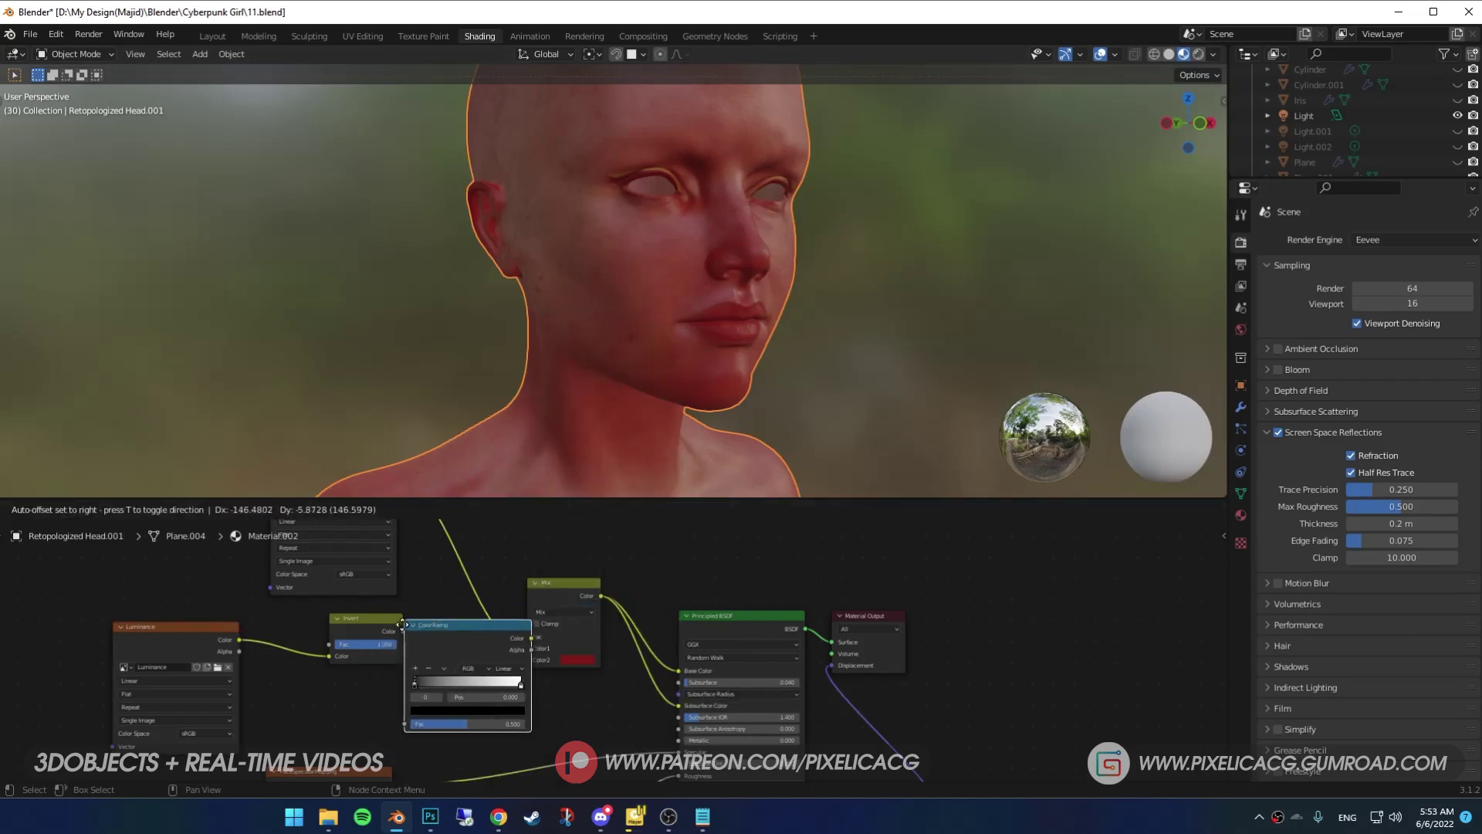
{"action": "left_click", "coordinate": [447, 653]}
{"action": "scroll", "coordinate": [479, 679], "scroll_direction": "up", "scroll_amount": 2}
{"action": "left_click_drag", "start_coordinate": [422, 697], "coordinate": [540, 687]}
{"action": "left_click", "coordinate": [549, 687]}
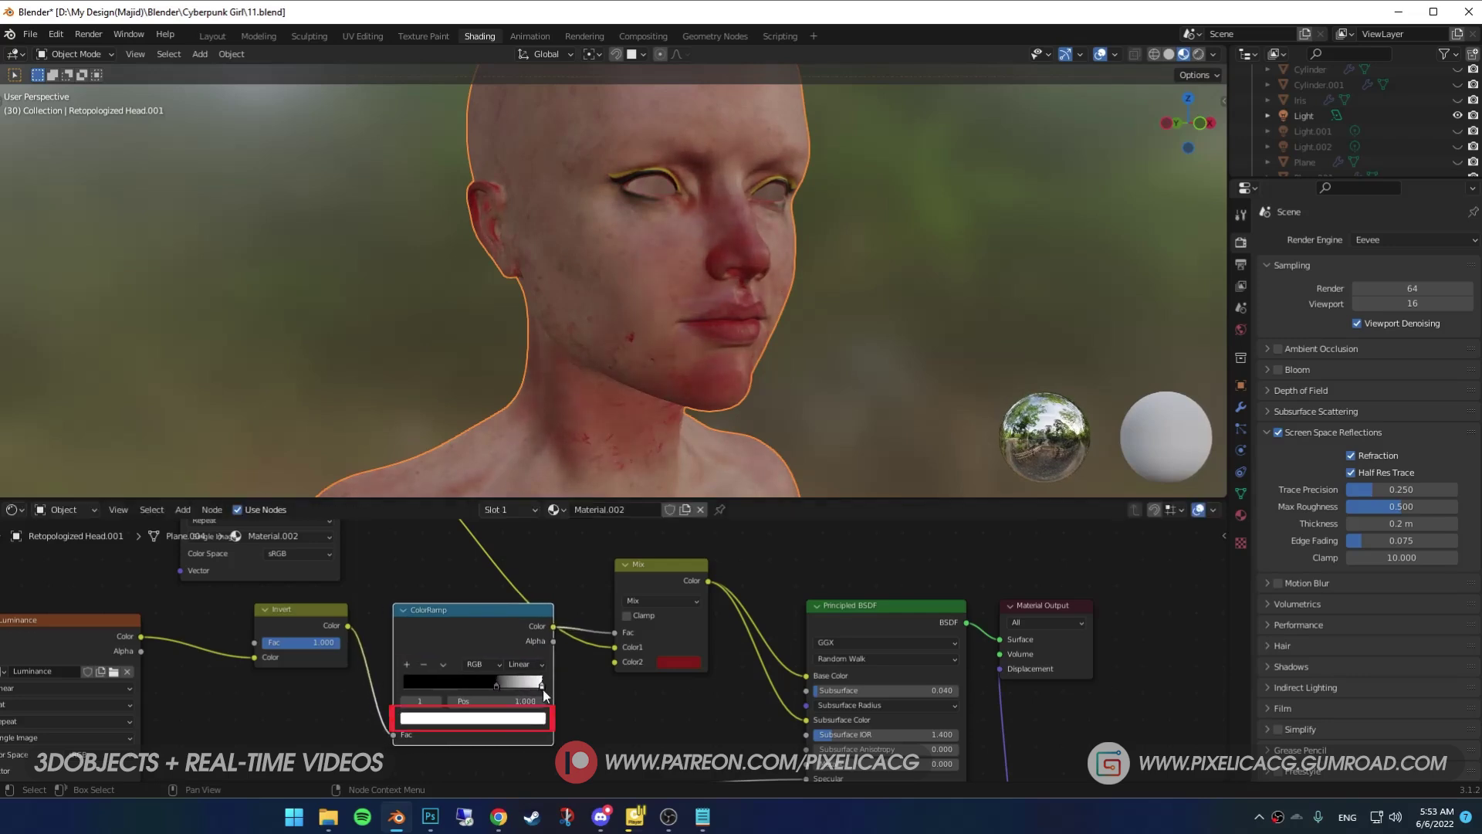
{"action": "left_click", "coordinate": [533, 718]}
{"action": "left_click_drag", "start_coordinate": [451, 557], "coordinate": [410, 526]}
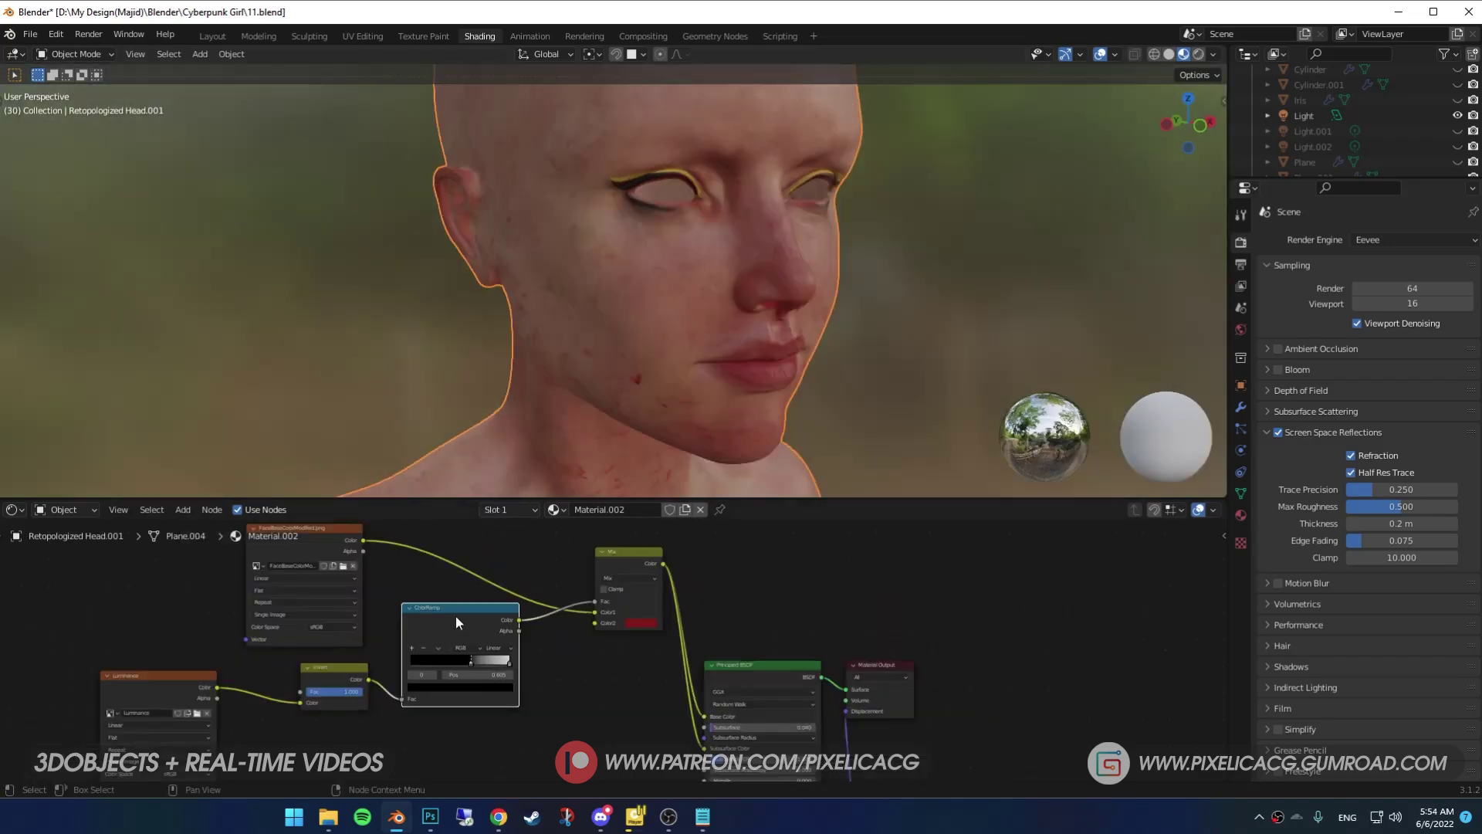
- Duplicate the Color Ramp, feed it the inverted map, and connect it to Subsurface
{"action": "key", "text": "shift+d"}
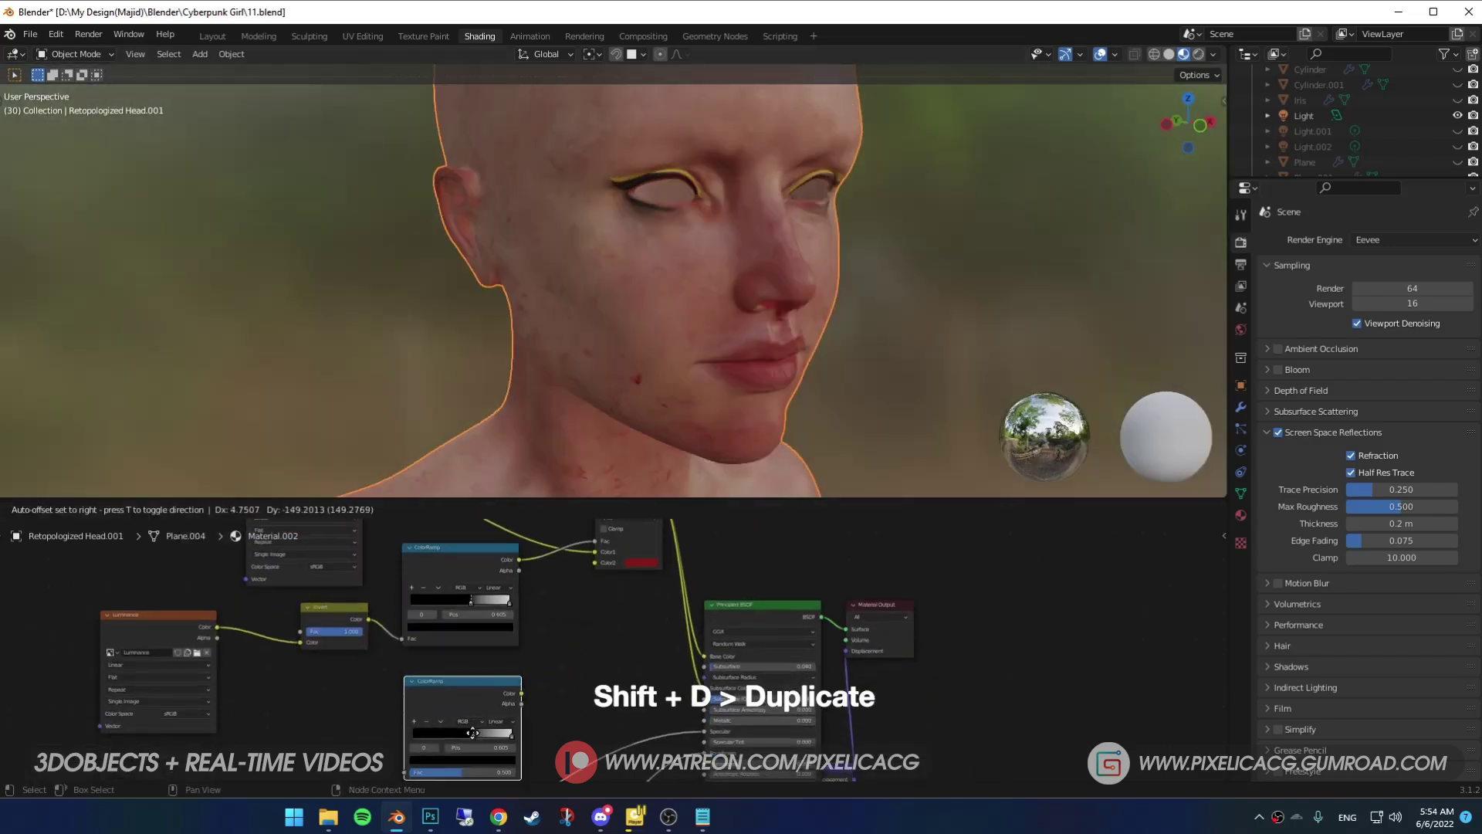
{"action": "left_click", "coordinate": [473, 714]}
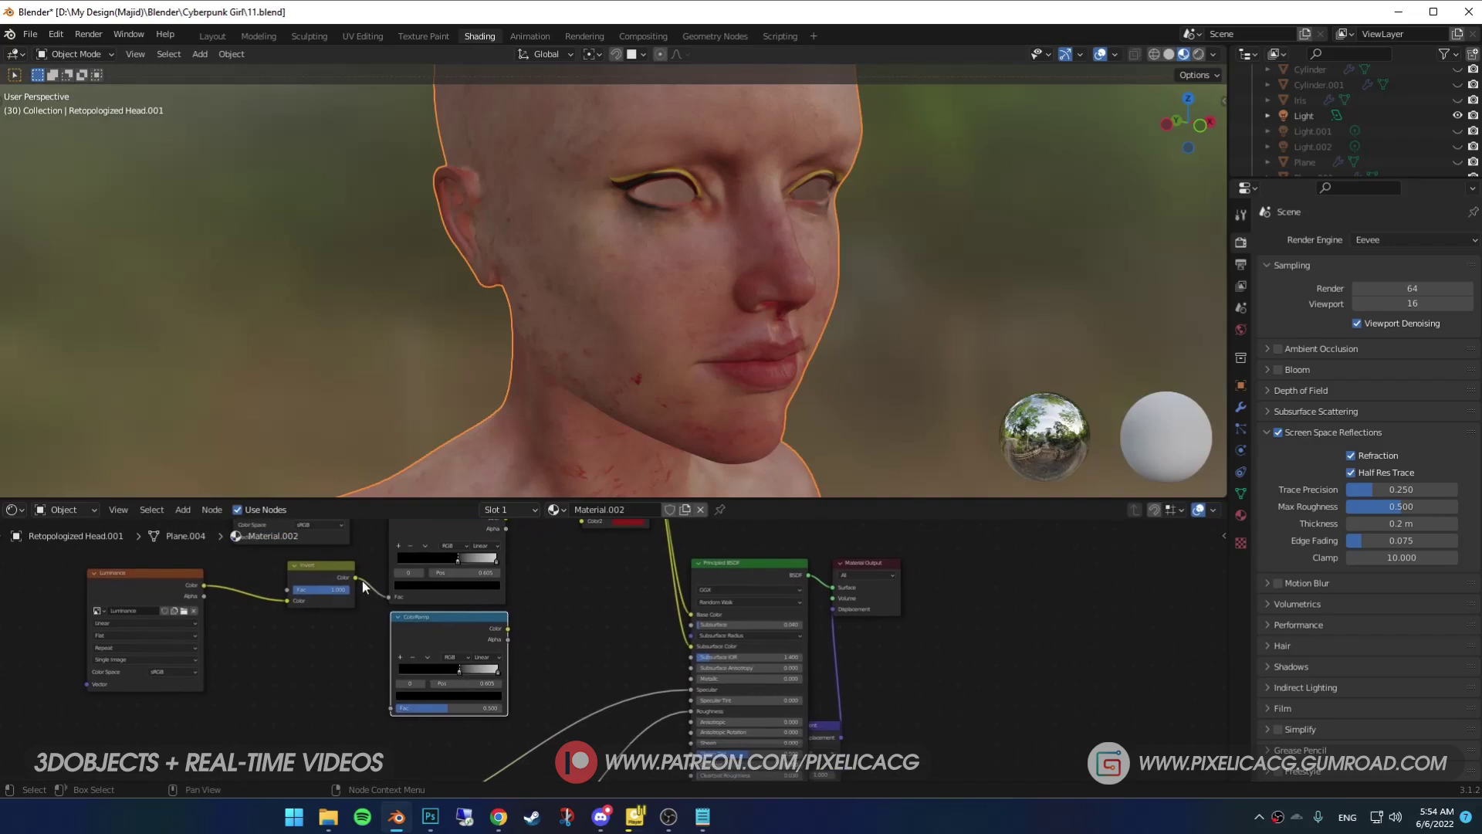
{"action": "left_click_drag", "start_coordinate": [358, 577], "coordinate": [391, 707]}
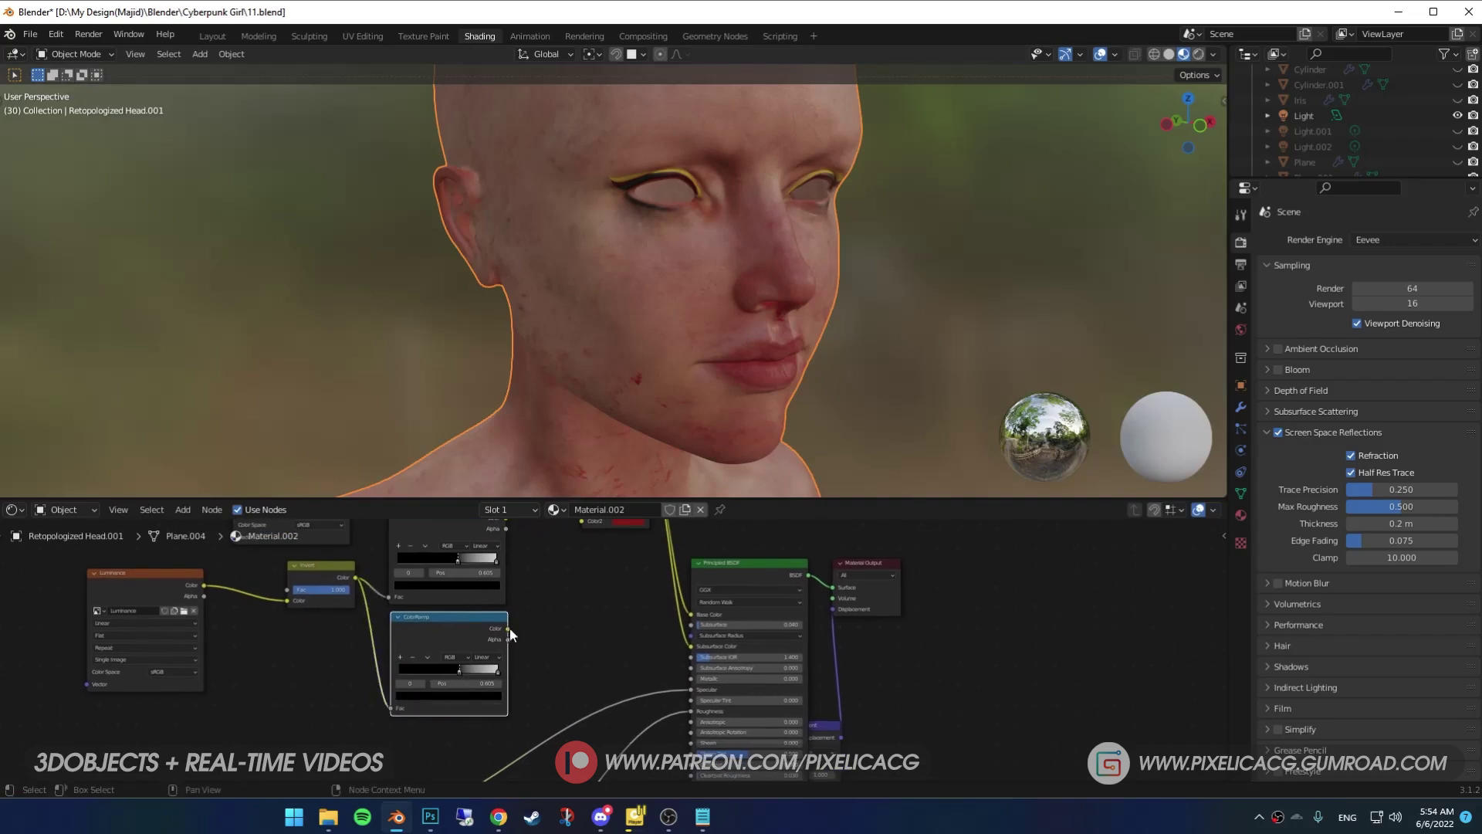
{"action": "left_click_drag", "start_coordinate": [517, 629], "coordinate": [690, 624]}
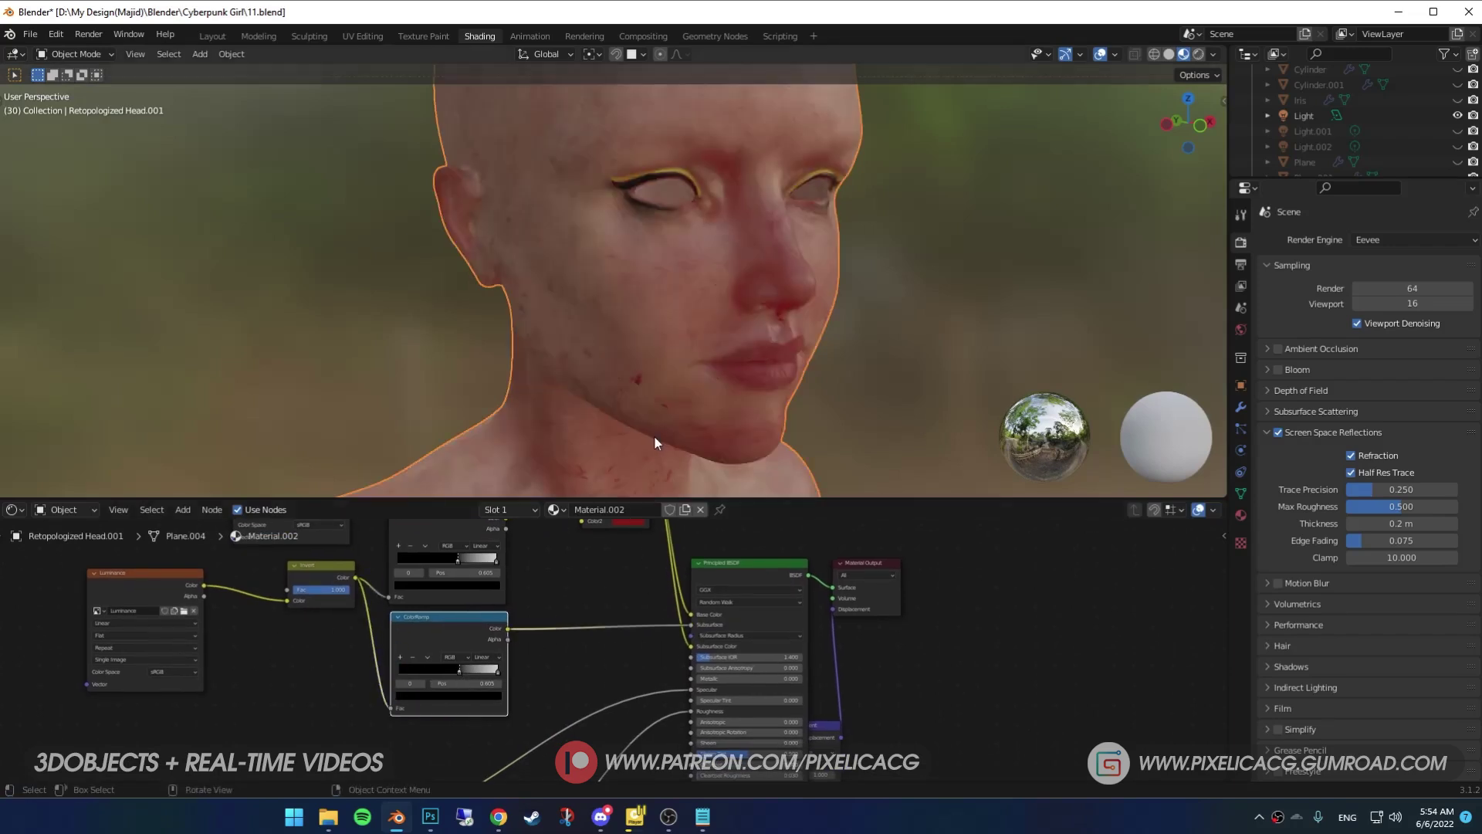
- Move the new ramp's white stop to 0.850 and darken its colour to nearly black
{"action": "scroll", "coordinate": [654, 436], "scroll_direction": "up", "scroll_amount": 2}
{"action": "left_click", "coordinate": [458, 670]}
{"action": "mouse_move", "coordinate": [451, 673]}
{"action": "left_mouse_down"}
{"action": "mouse_move", "coordinate": [424, 676]}
{"action": "mouse_move", "coordinate": [488, 669]}
{"action": "mouse_move", "coordinate": [473, 668]}
{"action": "left_mouse_up"}
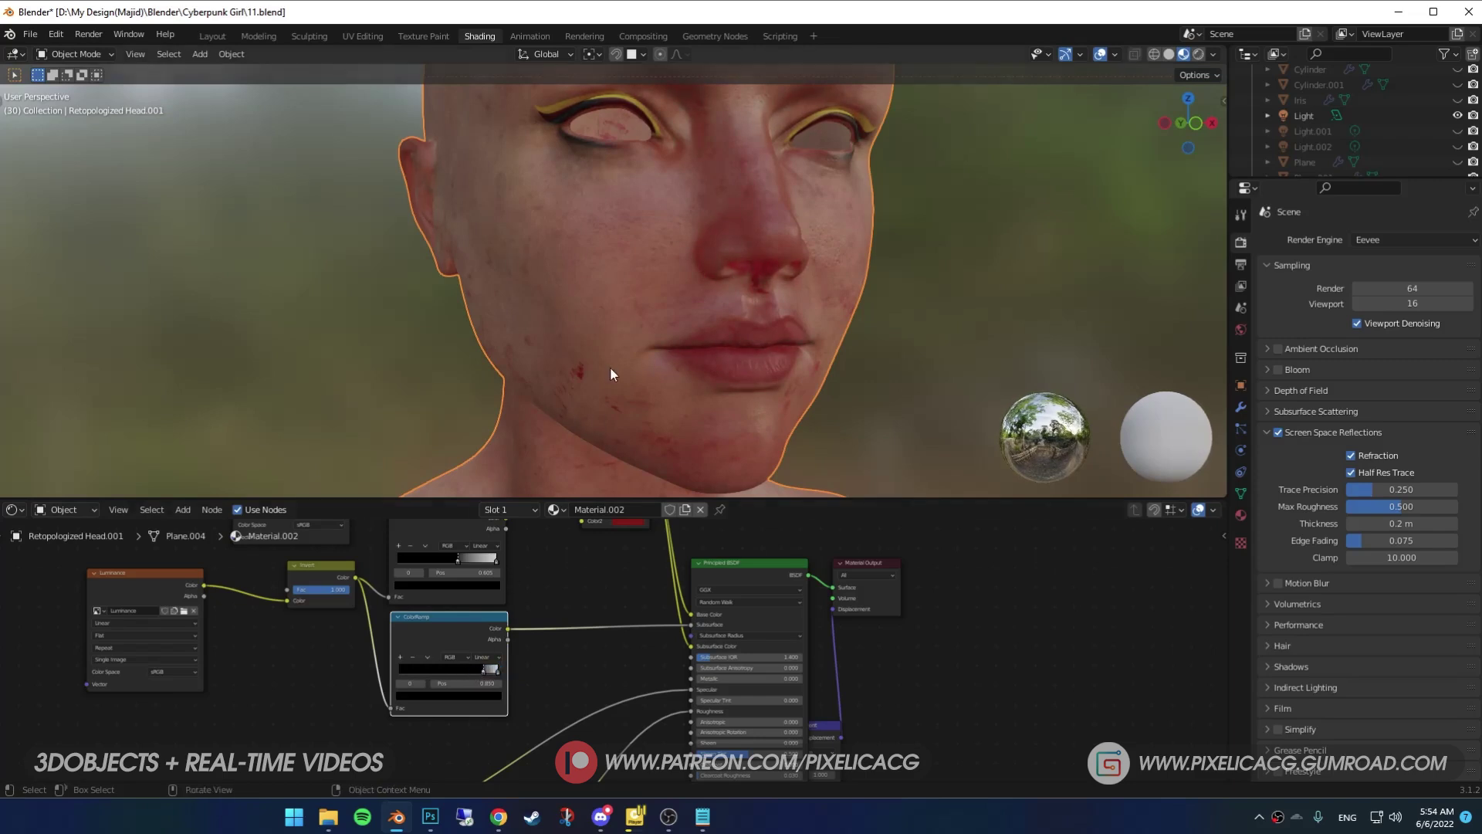
{"action": "key", "text": "z"}
{"action": "left_click", "coordinate": [589, 252]}
{"action": "middle_click_drag", "start_coordinate": [607, 345], "coordinate": [529, 413]}
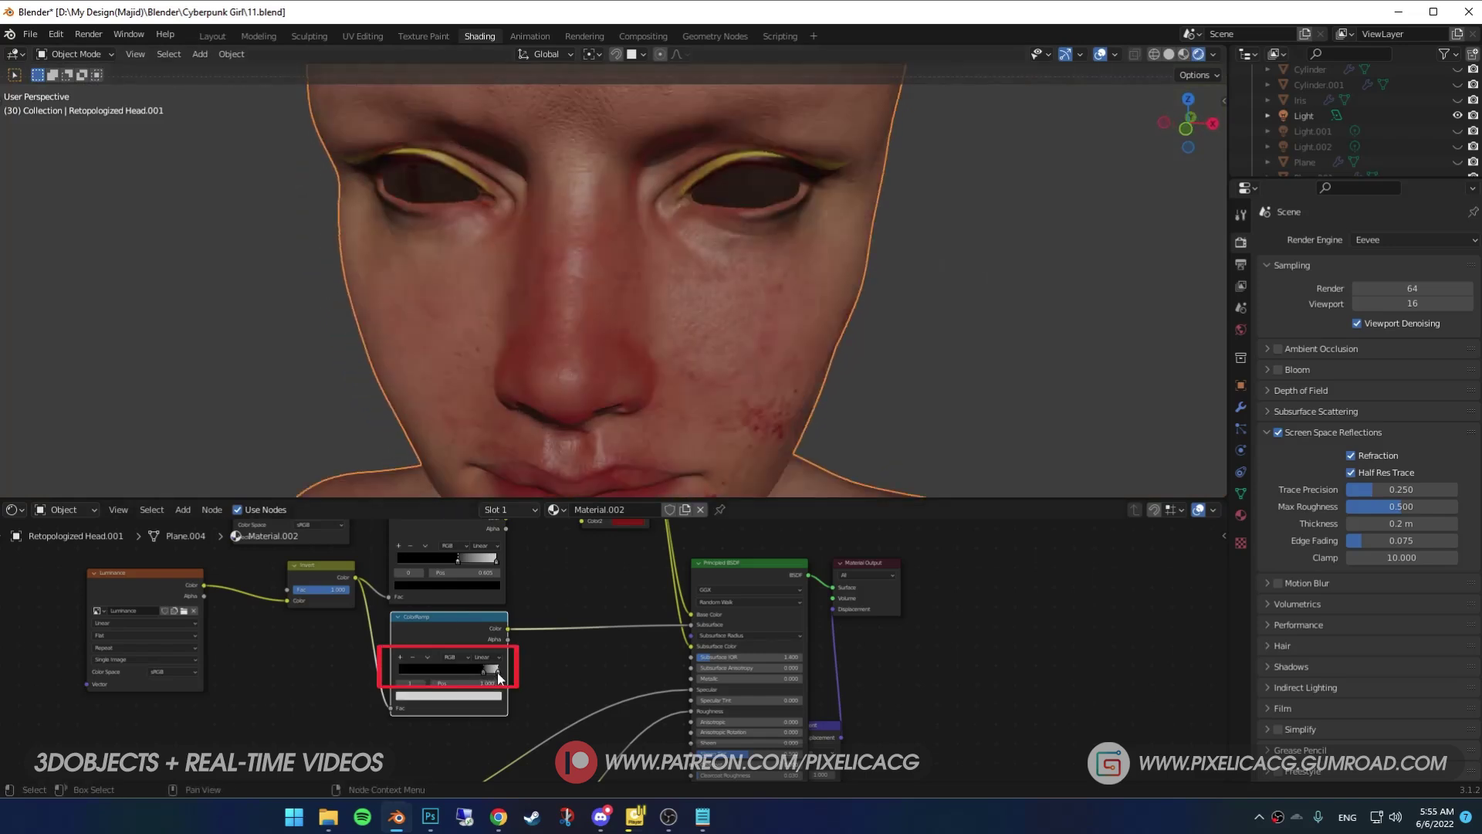
{"action": "left_click", "coordinate": [480, 698]}
{"action": "mouse_move", "coordinate": [437, 671]}
{"action": "left_mouse_down"}
{"action": "mouse_move", "coordinate": [405, 671]}
{"action": "mouse_move", "coordinate": [448, 670]}
{"action": "mouse_move", "coordinate": [428, 671]}
{"action": "left_mouse_up"}
- Slightly adjust the Mix node's dark-red tint
{"action": "middle_click_drag", "start_coordinate": [432, 664], "coordinate": [437, 733]}
{"action": "left_click", "coordinate": [633, 590]}
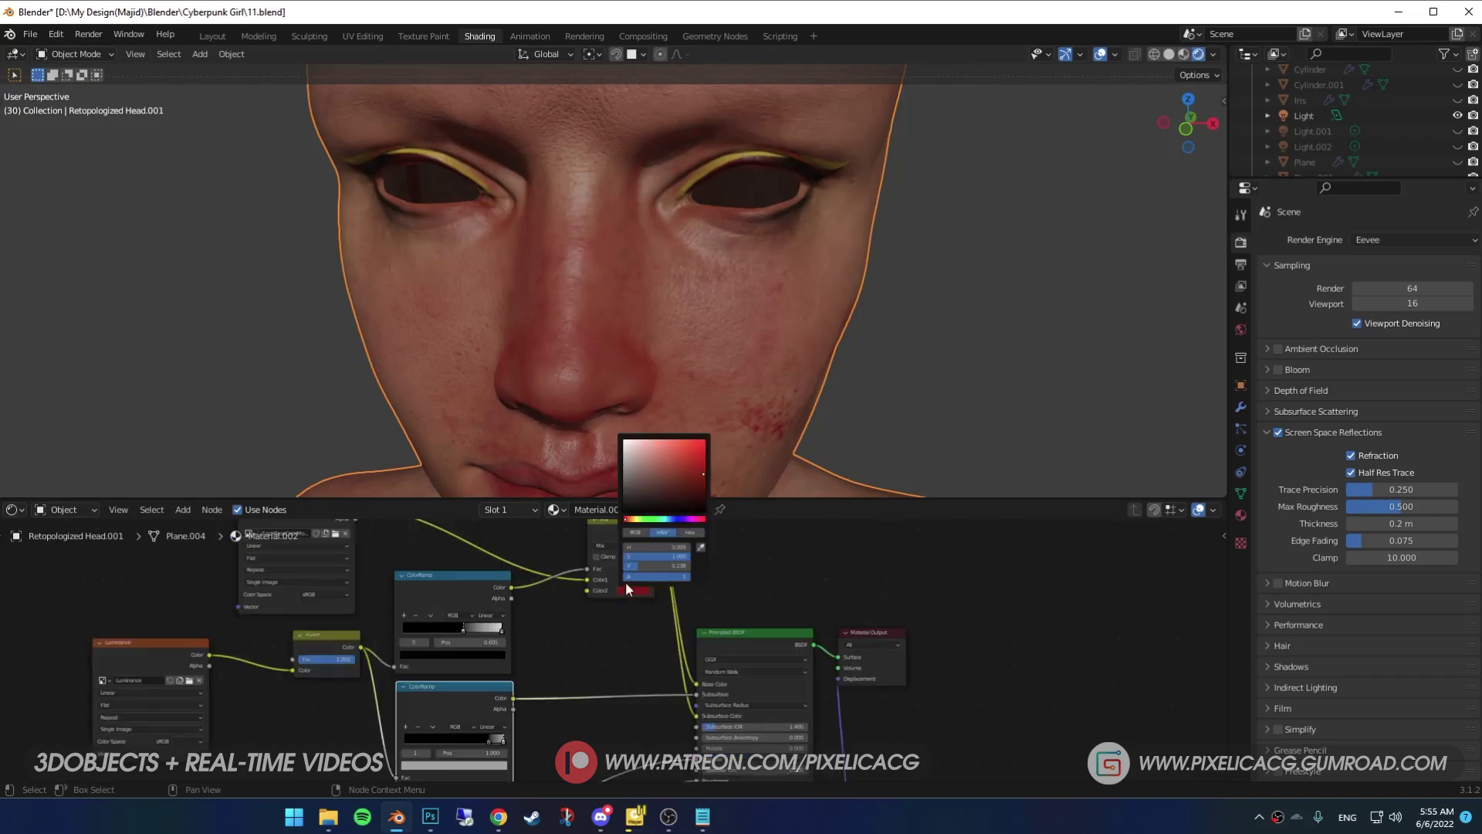
{"action": "left_click_drag", "start_coordinate": [703, 484], "coordinate": [701, 480]}
- Darken the ramp's end stop to V 0.059 and open the right stop's colour
{"action": "middle_click_drag", "start_coordinate": [679, 417], "coordinate": [585, 335]}
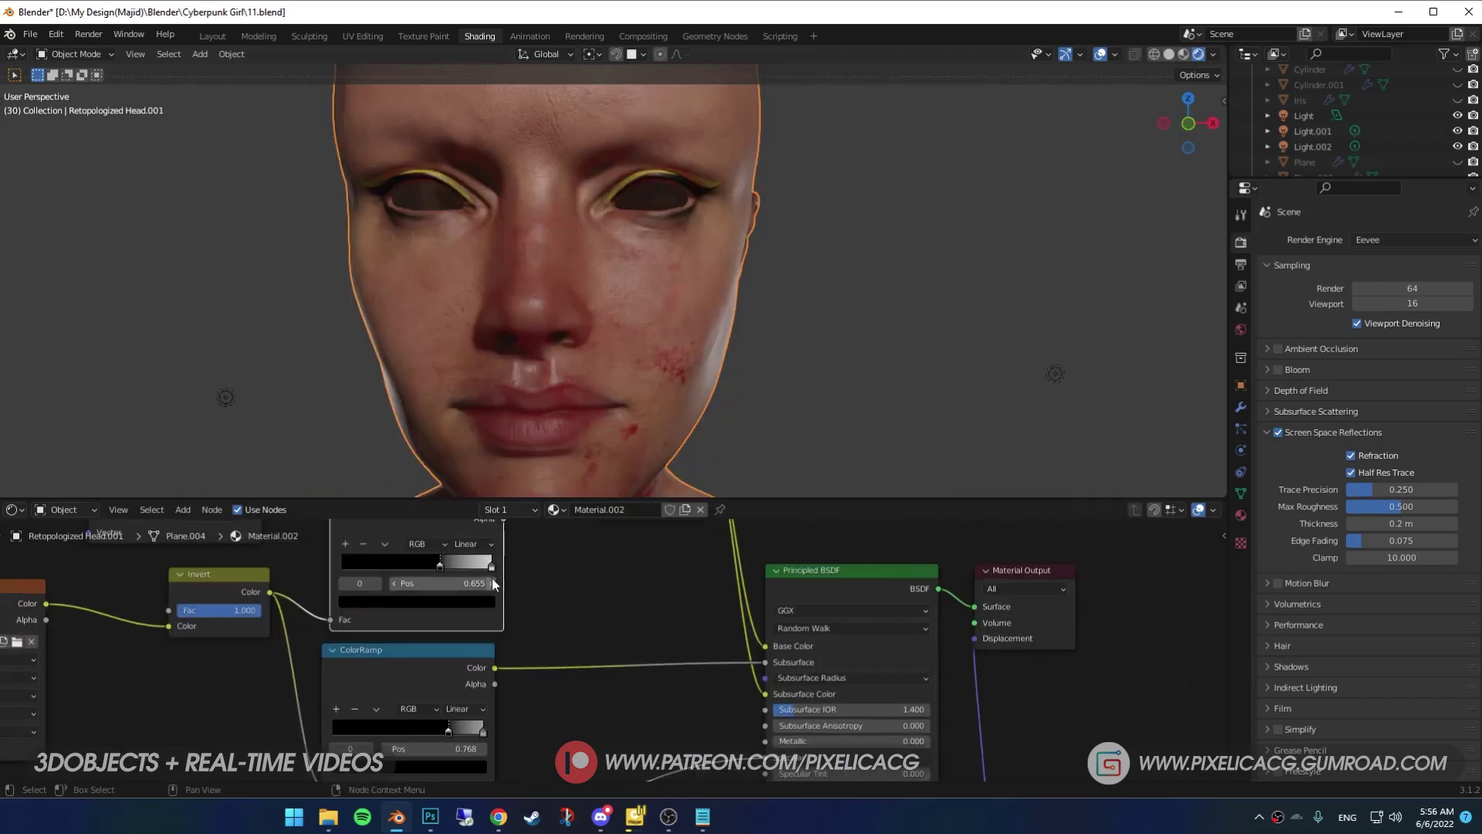
{"action": "left_click", "coordinate": [492, 567]}
{"action": "left_click", "coordinate": [457, 600]}
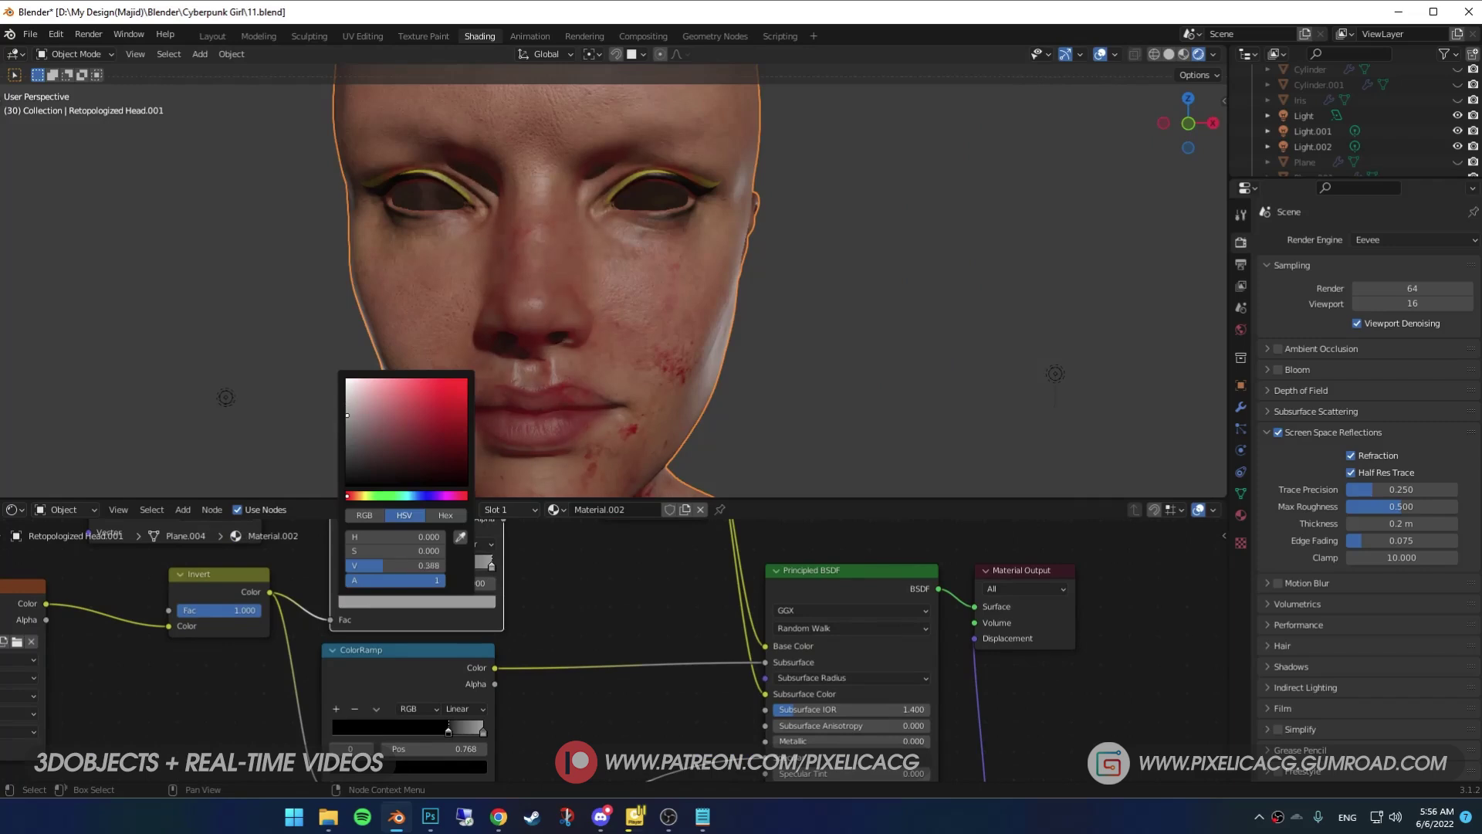
{"action": "left_click_drag", "start_coordinate": [352, 452], "coordinate": [347, 456]}
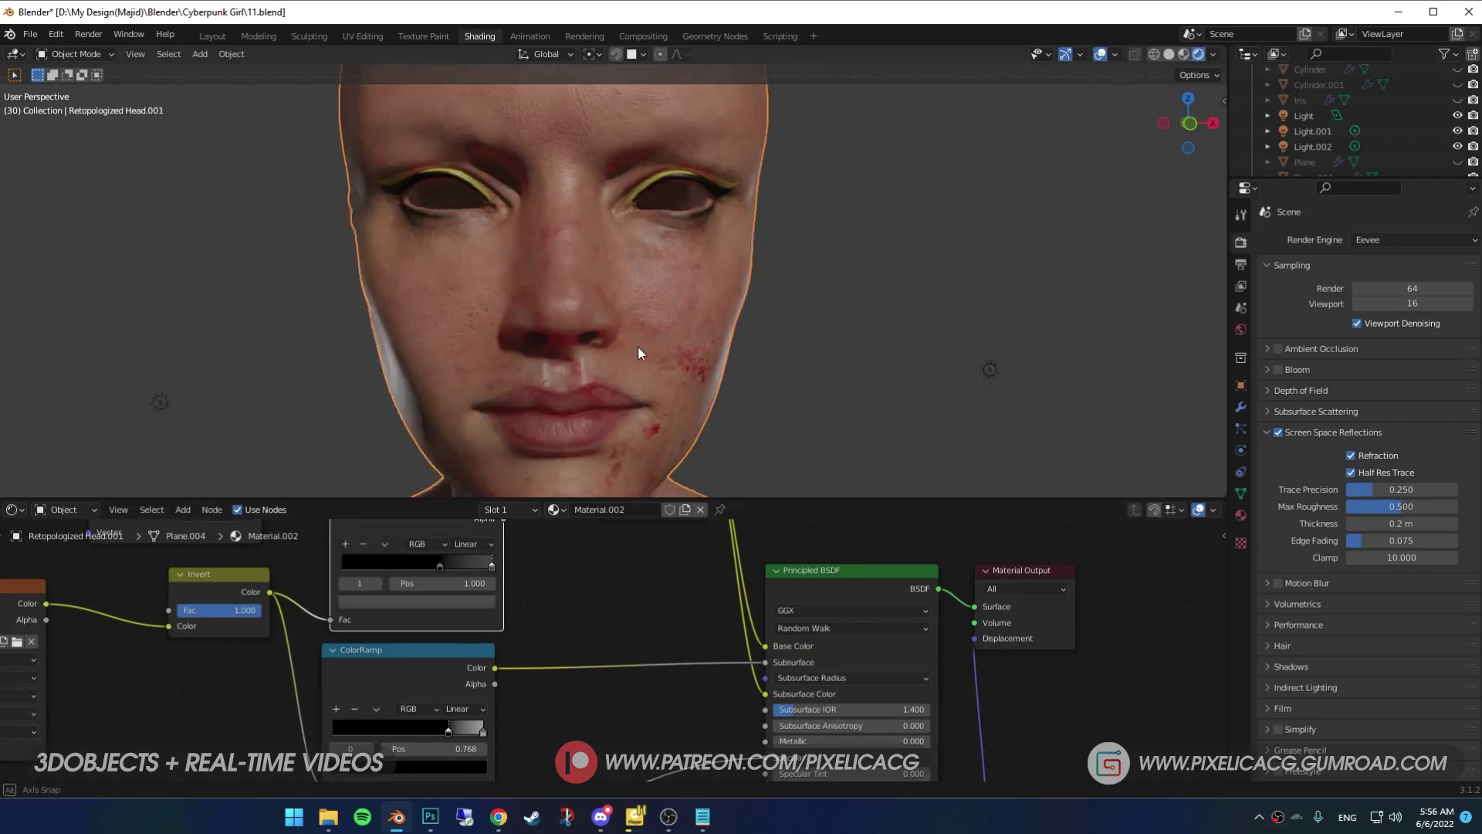
{"action": "middle_click_drag", "start_coordinate": [602, 363], "coordinate": [661, 358]}
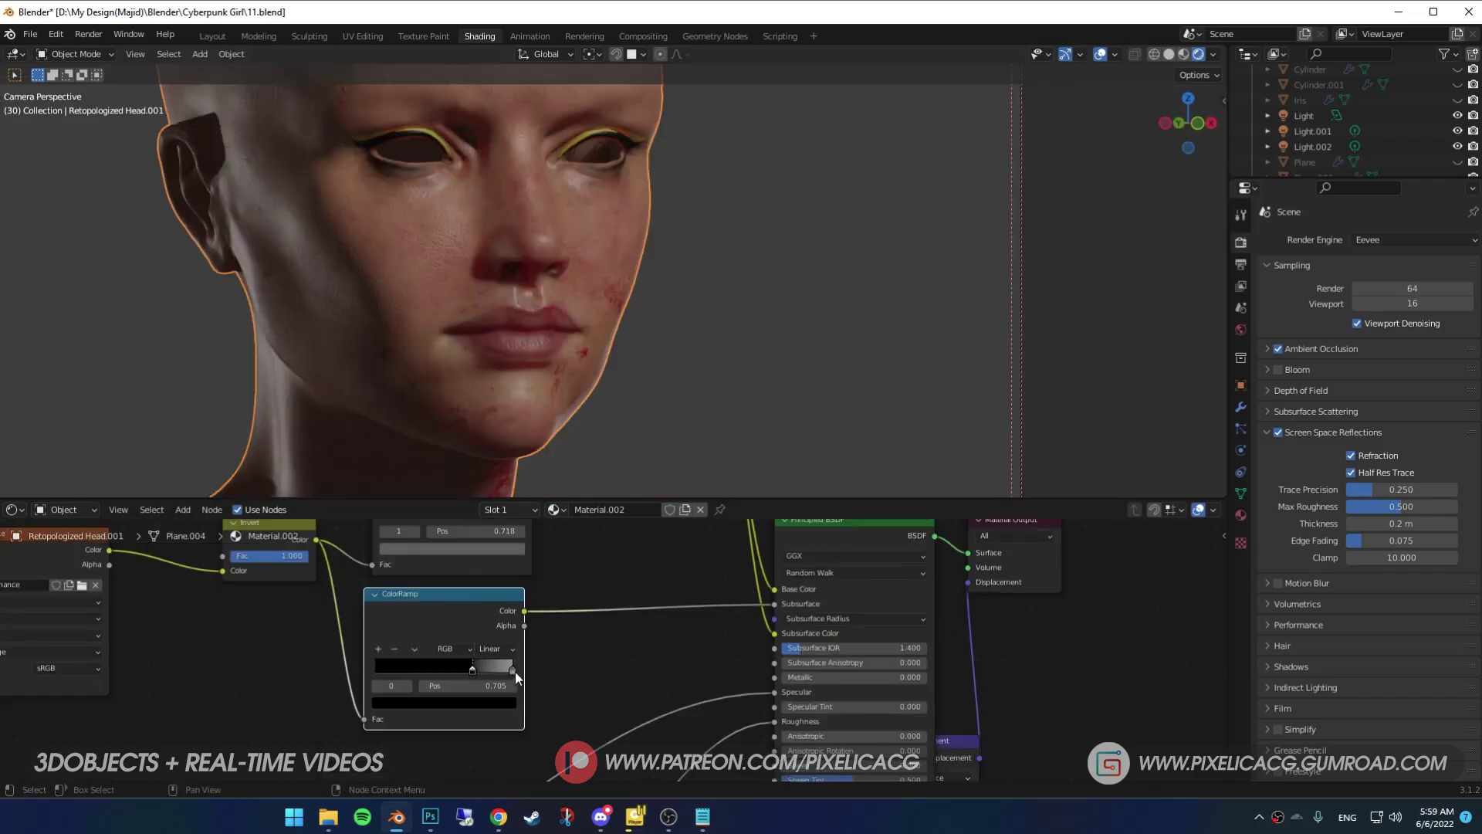
{"action": "left_click", "coordinate": [513, 670]}
{"action": "left_click", "coordinate": [497, 702]}
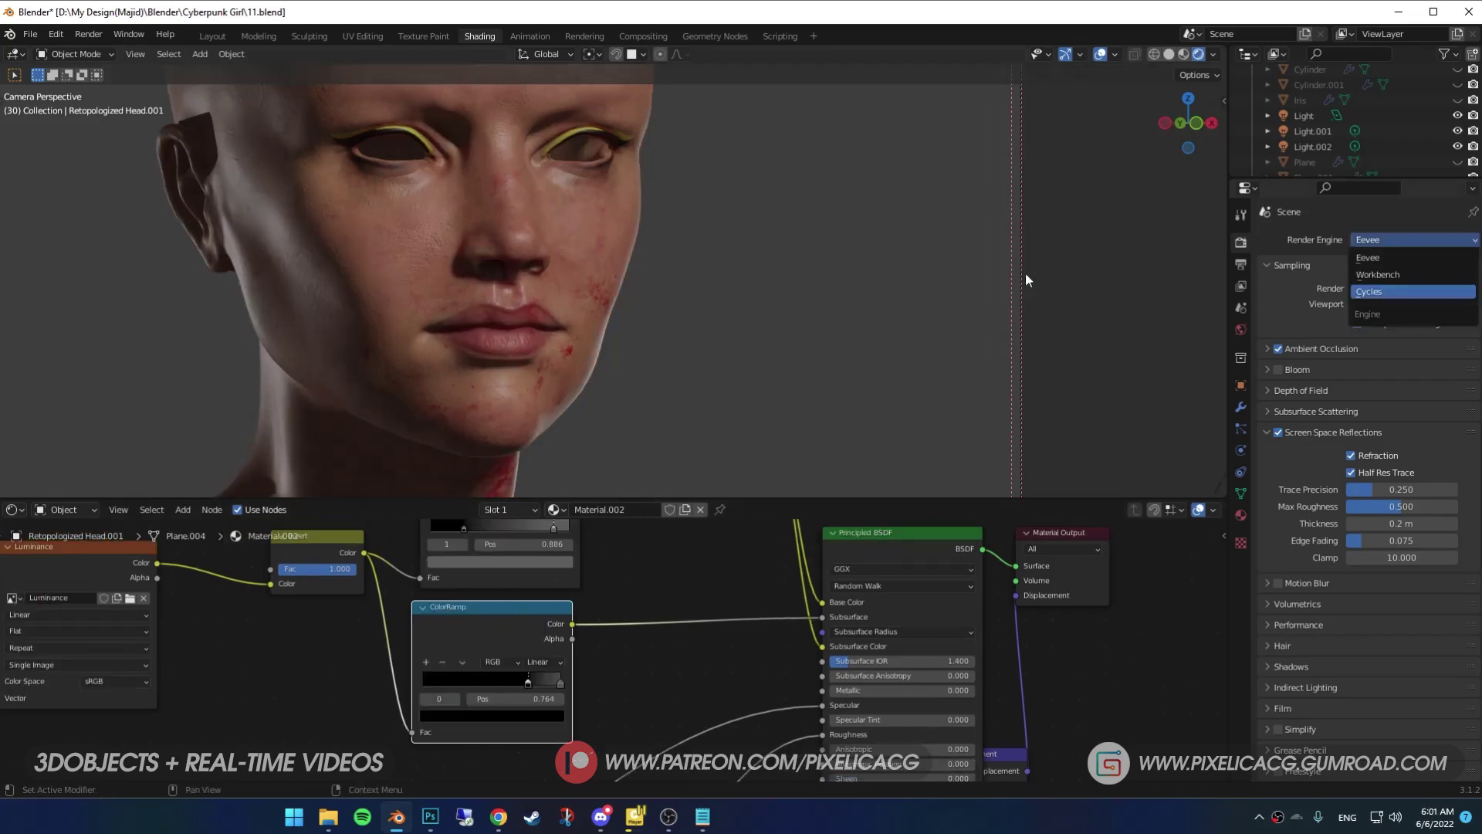
- Slide the subsurface ramp stops left, darken the end stop, and switch the render engine to Cycles
{"action": "left_click_drag", "start_coordinate": [527, 681], "coordinate": [501, 681]}
{"action": "left_click", "coordinate": [561, 684]}
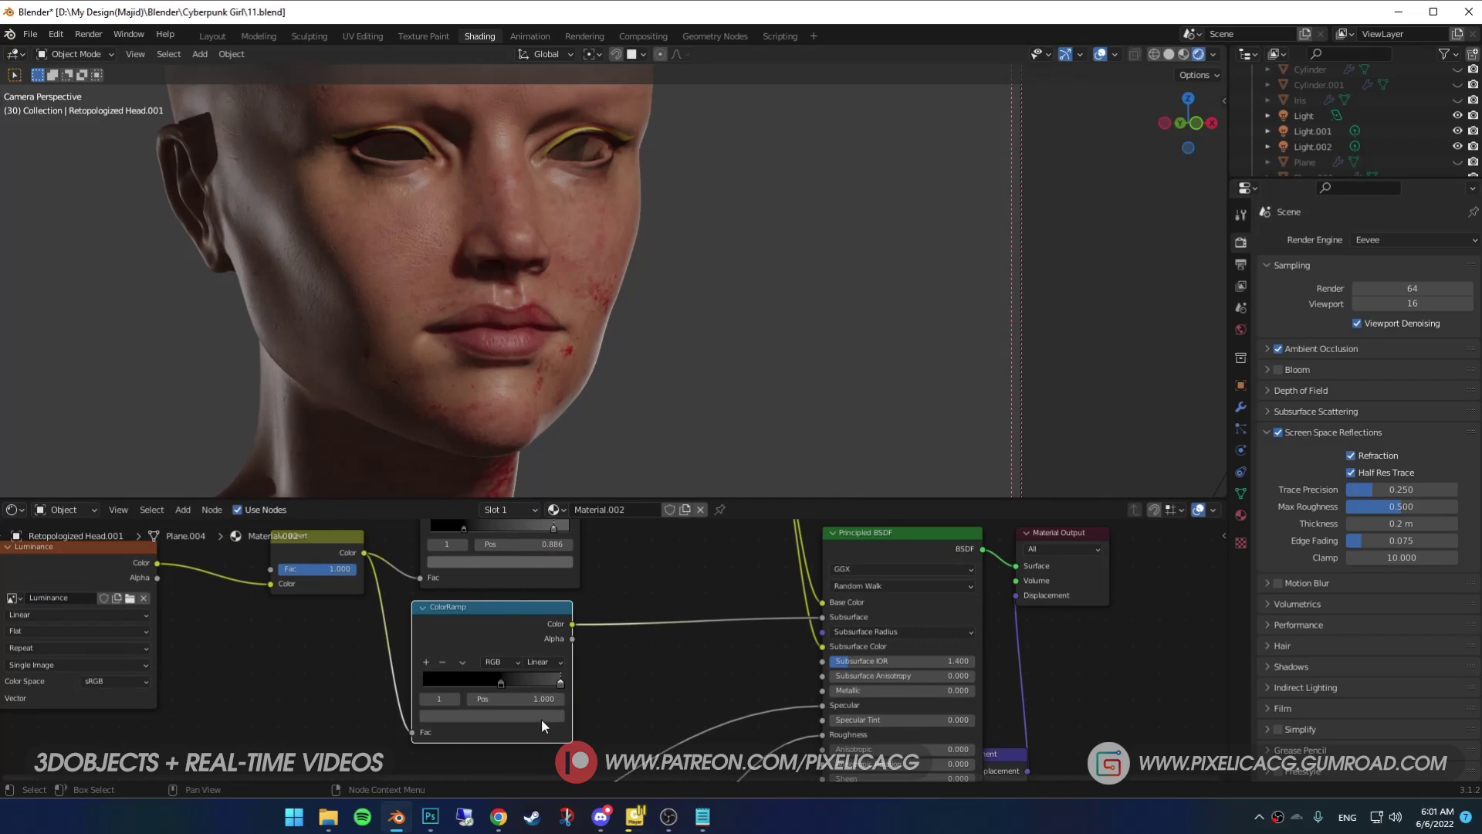
{"action": "left_click", "coordinate": [538, 715]}
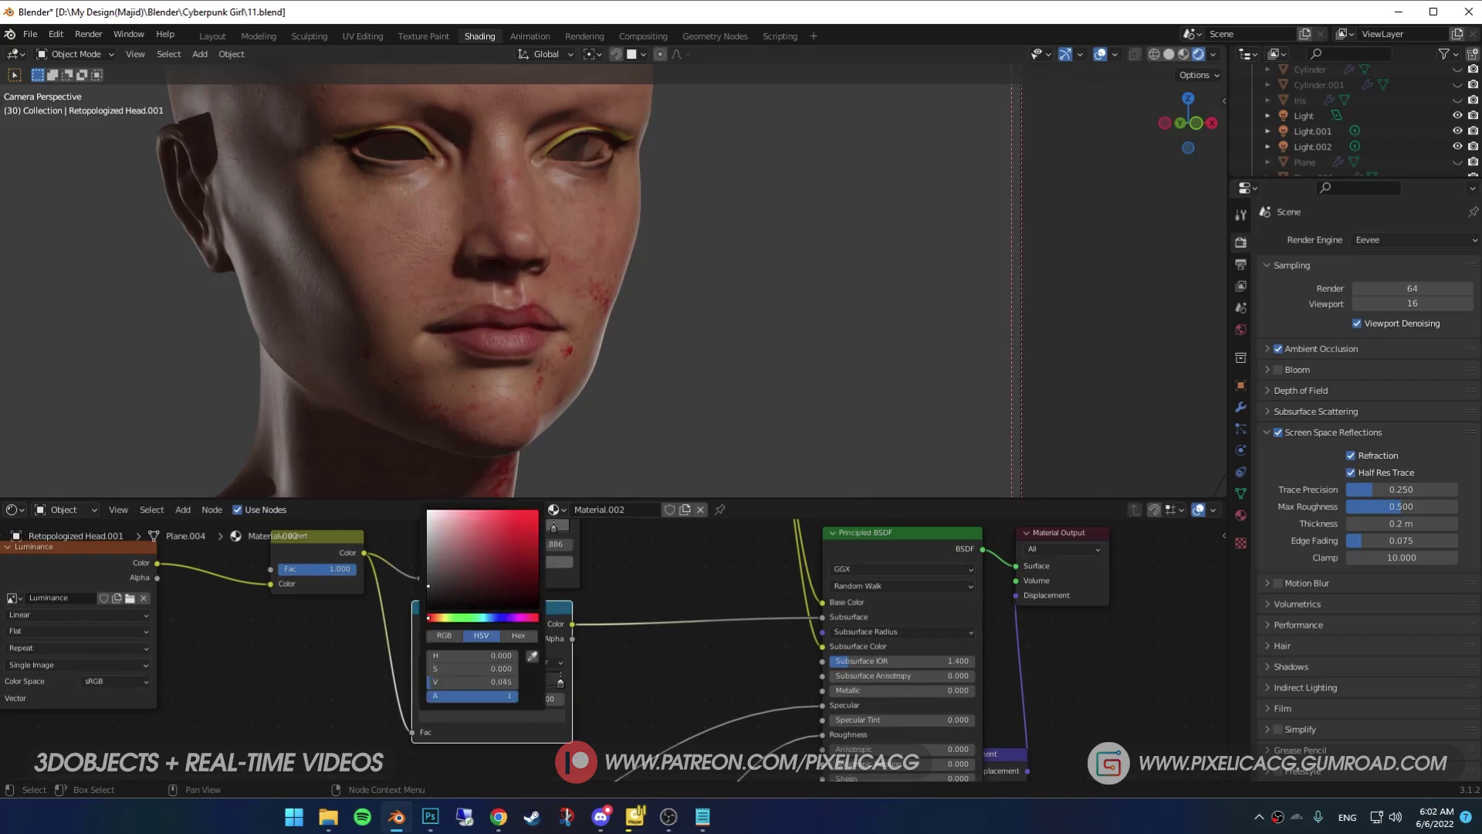
{"action": "mouse_move", "coordinate": [503, 682]}
{"action": "left_mouse_down"}
{"action": "mouse_move", "coordinate": [462, 677]}
{"action": "mouse_move", "coordinate": [483, 680]}
{"action": "left_mouse_up"}
{"action": "left_click", "coordinate": [1401, 236]}
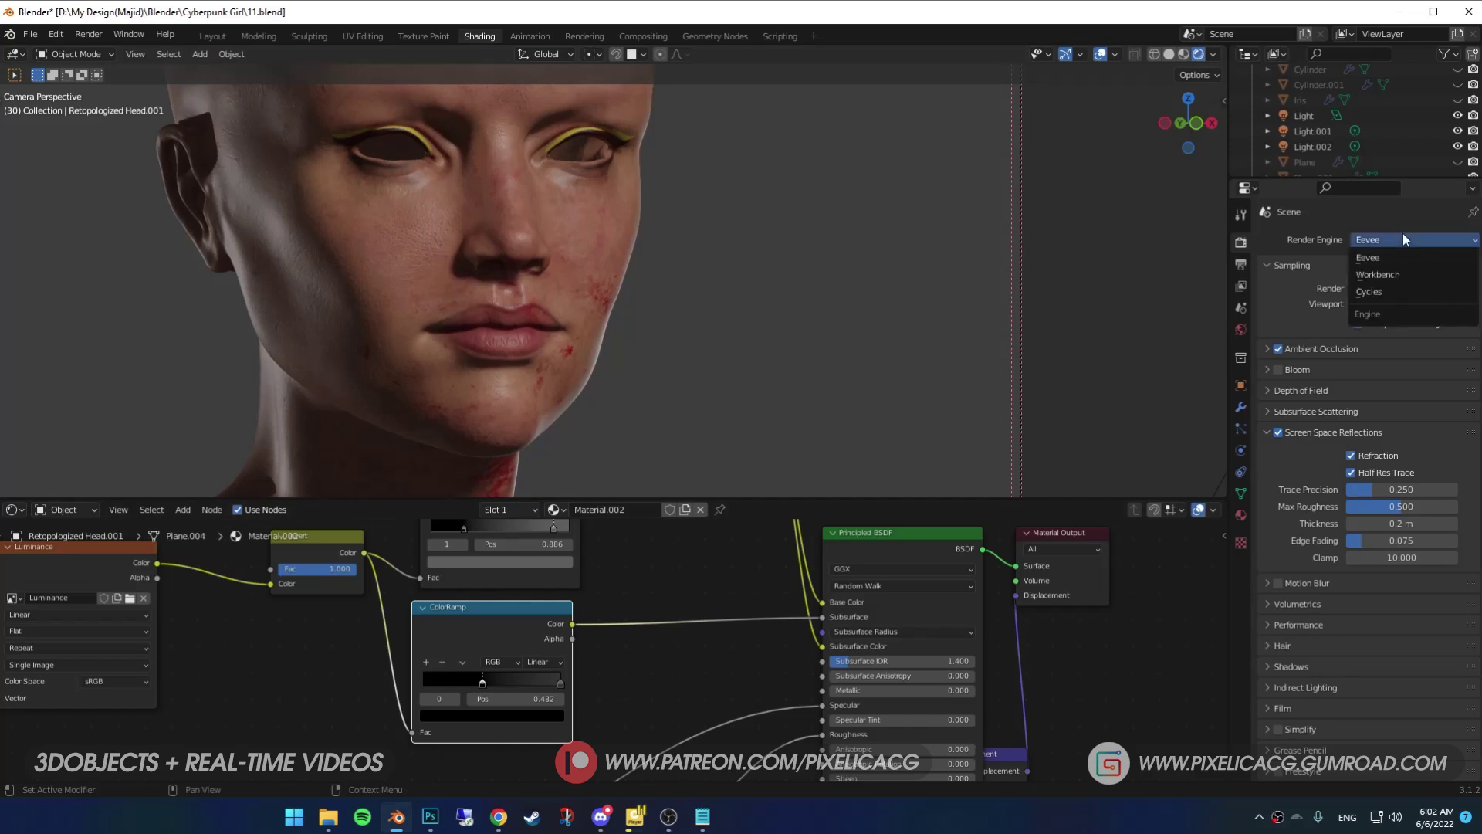
{"action": "left_click", "coordinate": [1378, 292]}
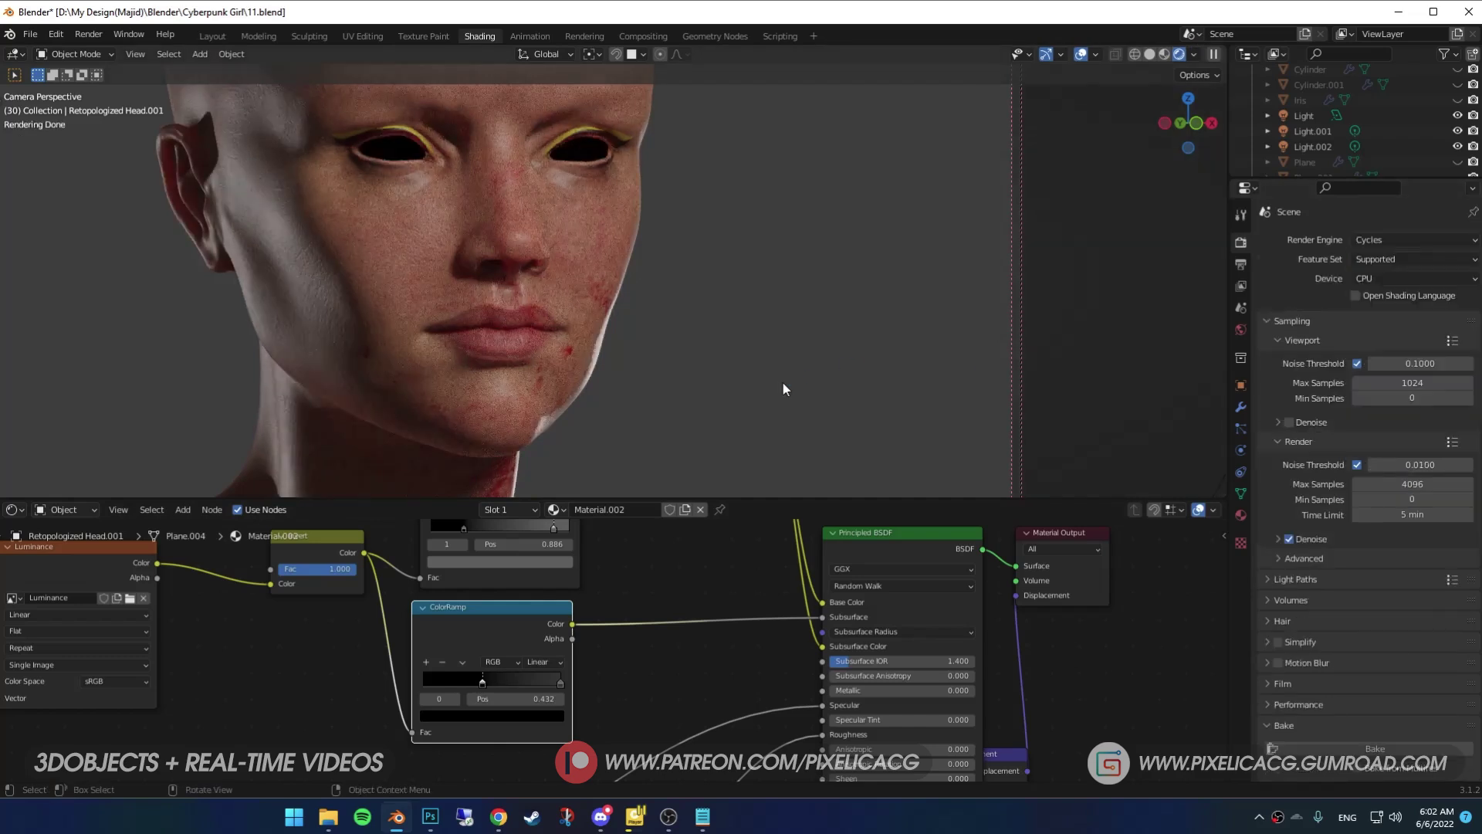